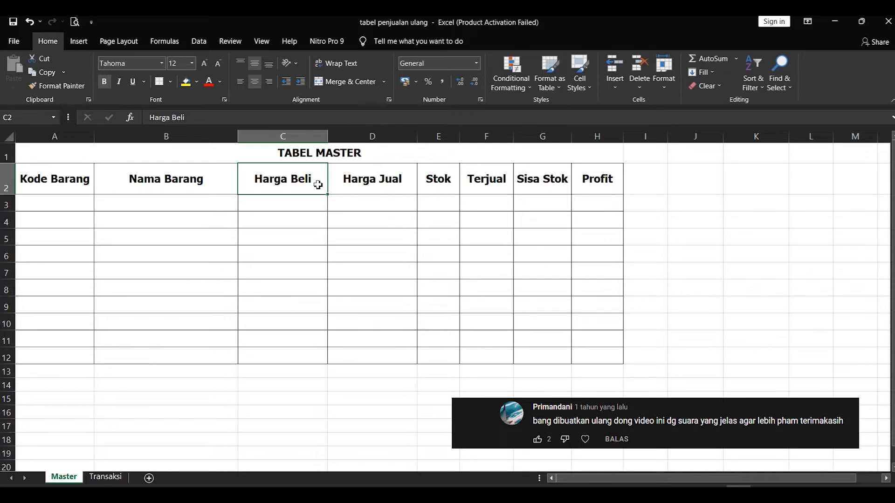
Review the title and column headings of the TABEL MASTER table, from Kode Barang to Profit
click(341, 149)
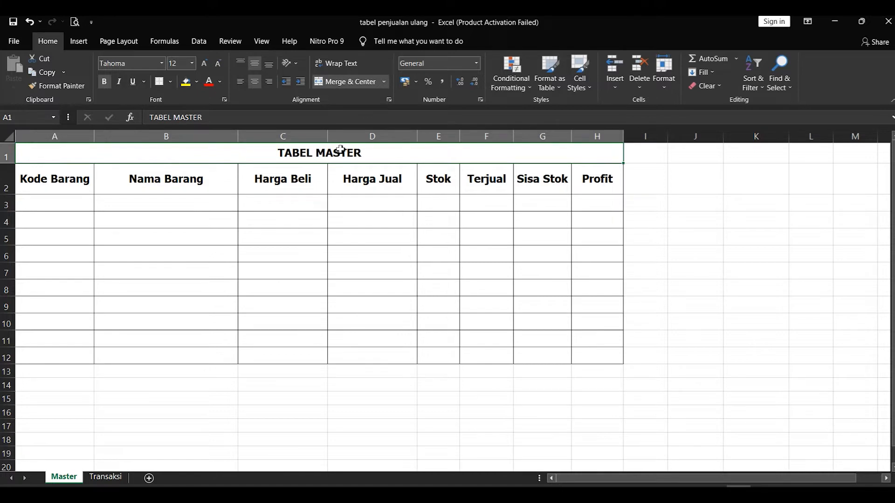
click(161, 189)
click(46, 180)
drag(202, 149, 524, 340)
click(405, 305)
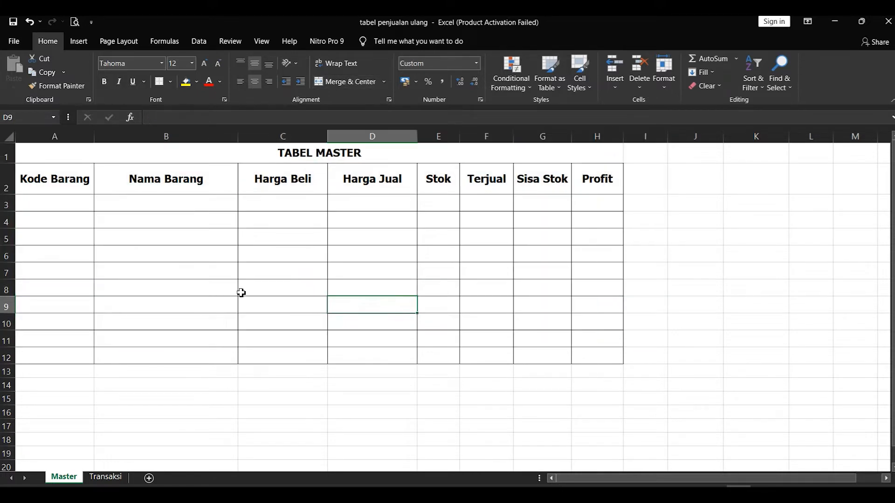
click(66, 179)
click(201, 172)
drag(322, 155, 366, 398)
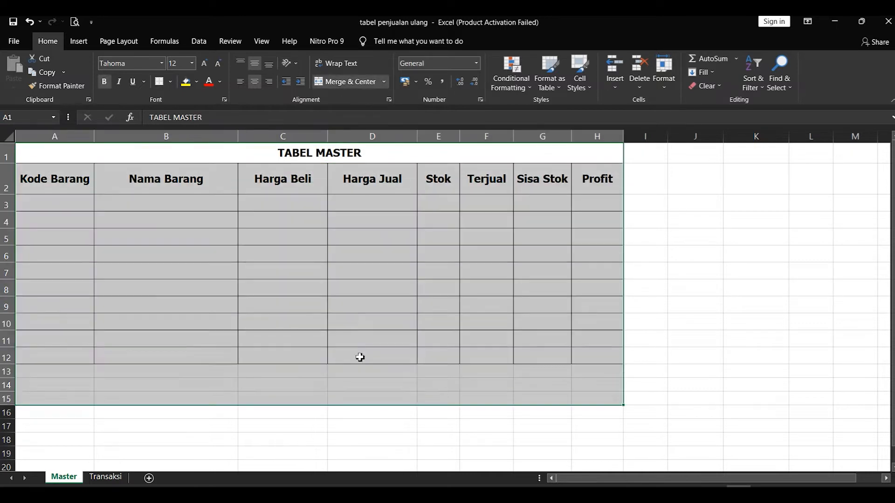
click(65, 185)
click(154, 187)
click(75, 189)
click(194, 177)
click(334, 177)
click(194, 188)
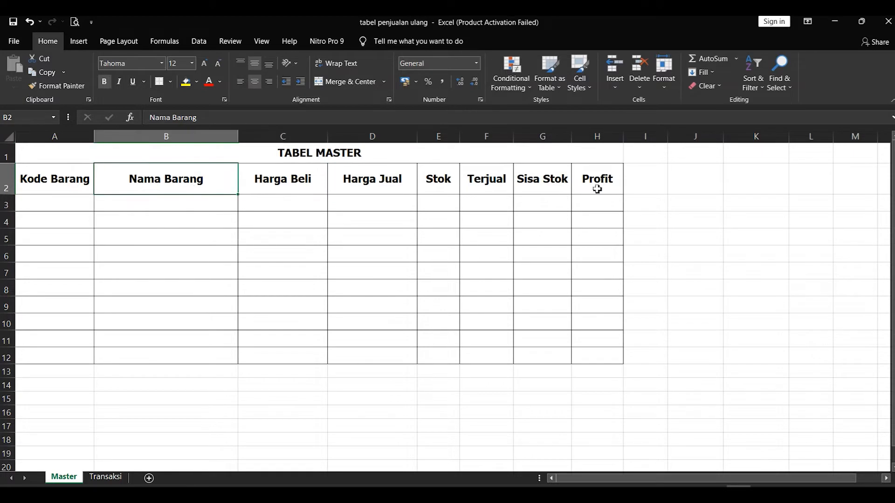
mouse_move(175, 196)
mouse_down()
mouse_move(593, 261)
mouse_move(566, 266)
mouse_move(181, 185)
mouse_up()
click(350, 207)
click(257, 181)
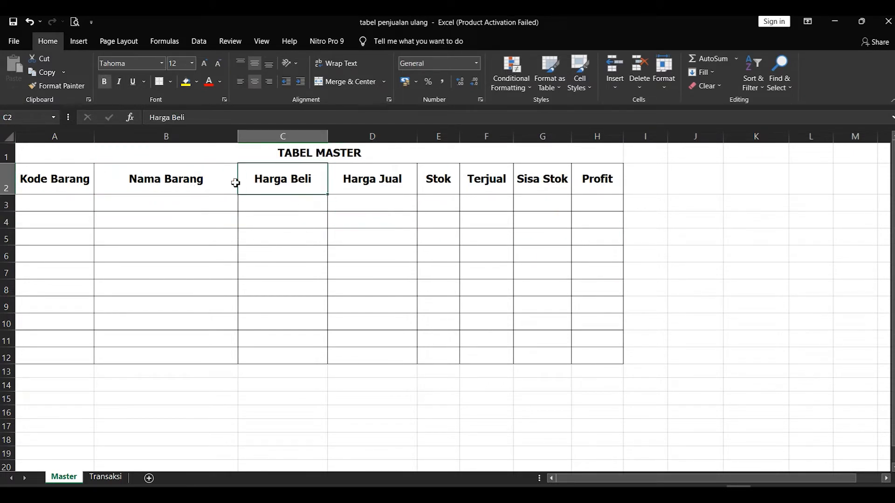
click(189, 177)
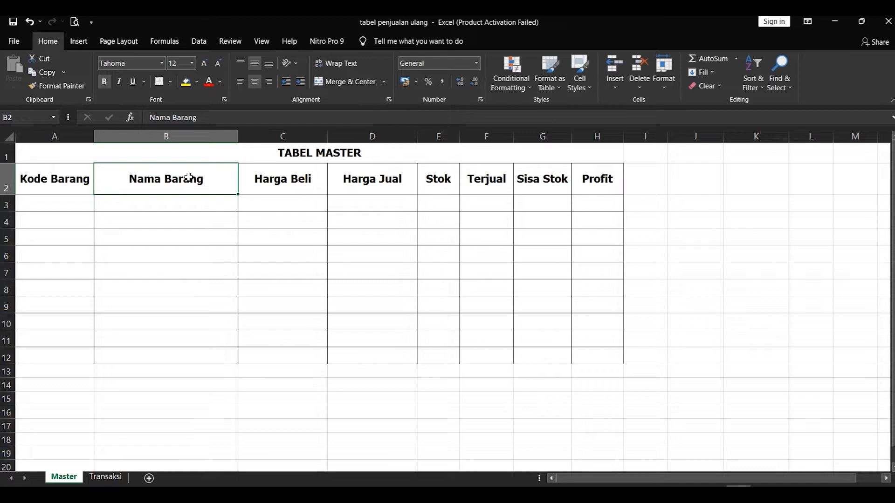
click(75, 208)
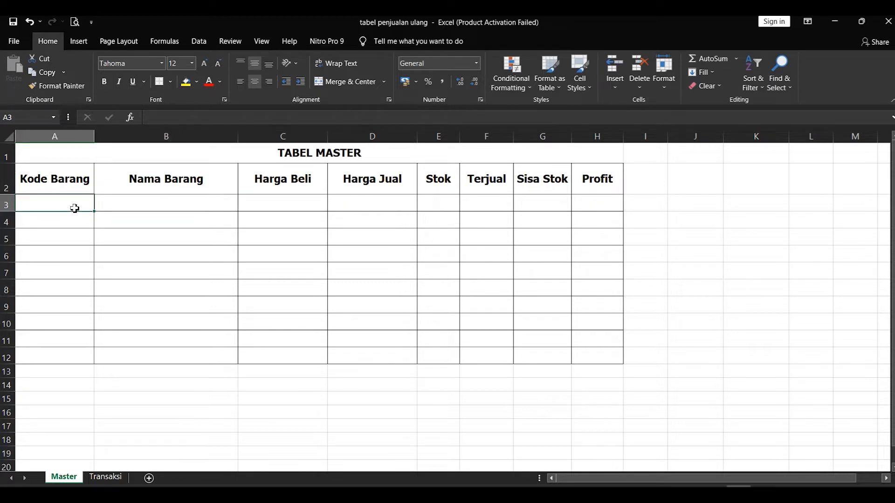
Examine the layout of the TABEL TRANSAKSI table on the Transaksi sheet
click(106, 478)
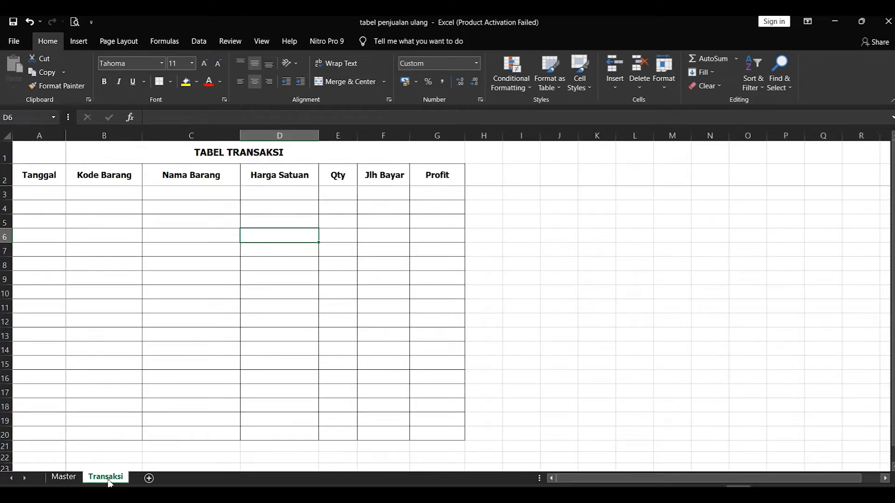
click(48, 154)
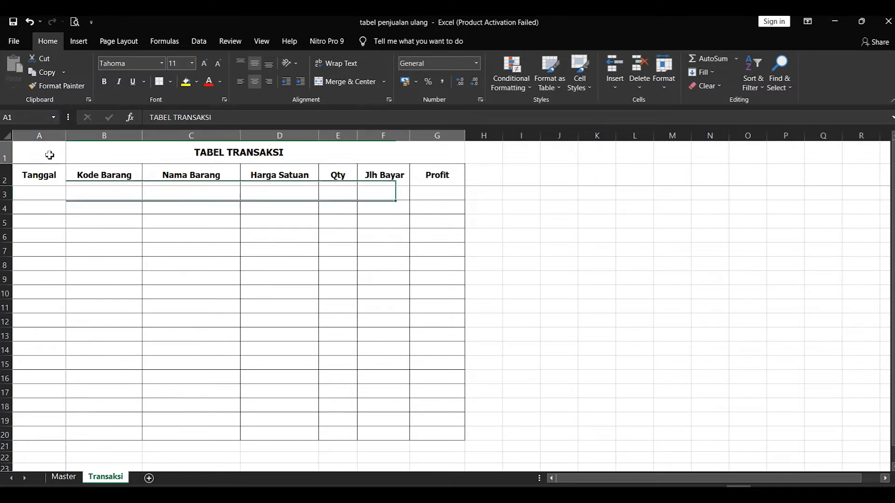
drag(40, 193, 315, 264)
click(315, 263)
click(172, 198)
click(181, 225)
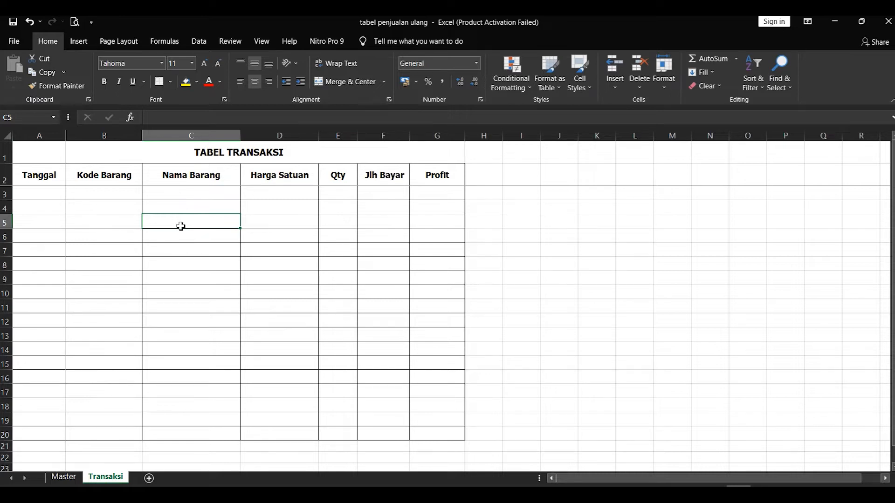
Enter the item codes A-01, A-02 and A-03 in cells A3 to A5 of the Master sheet
click(52, 478)
click(285, 251)
click(38, 184)
click(49, 201)
click(165, 205)
click(40, 208)
click(169, 208)
click(71, 207)
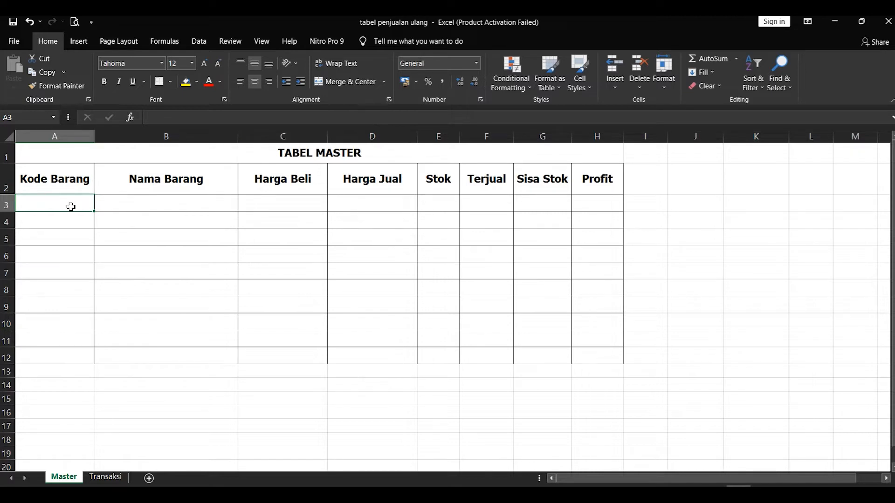
text(A-01)
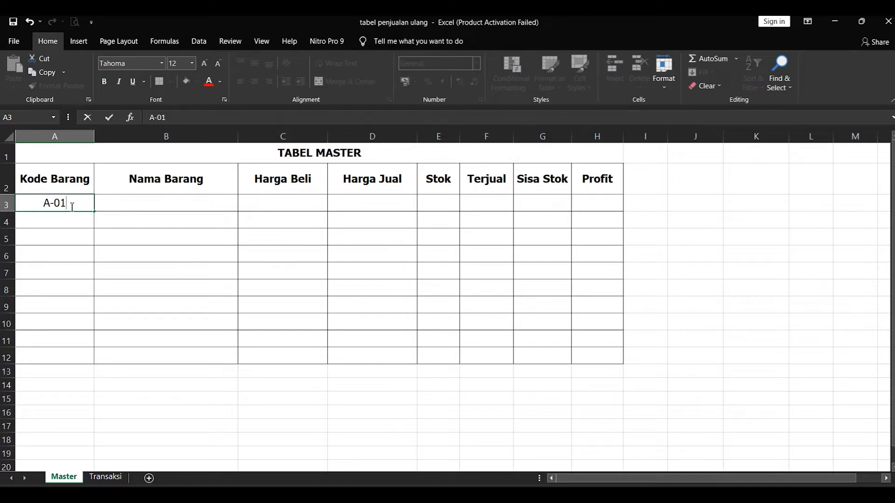
key(Return)
text(A-02)
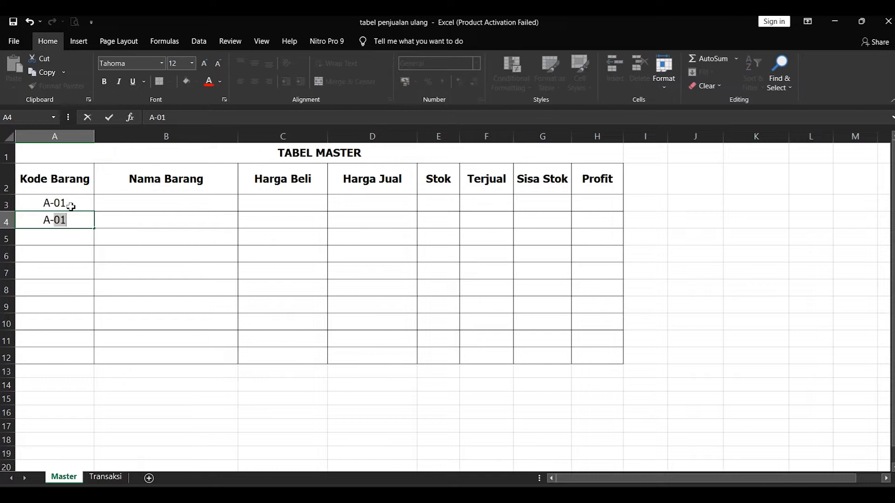
key(Return)
text(A-03)
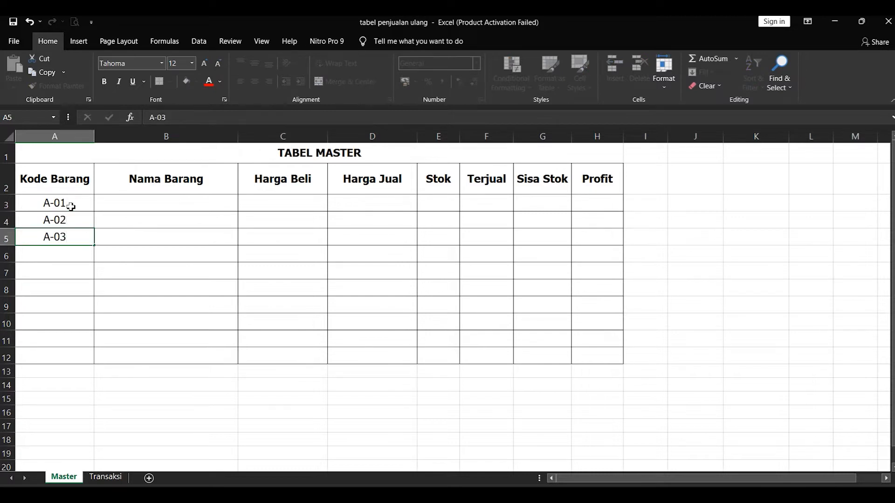
key(Return)
Extend the Kode Barang series from A-01 and A-02 down to A-10 in row 12
drag(67, 201, 70, 221)
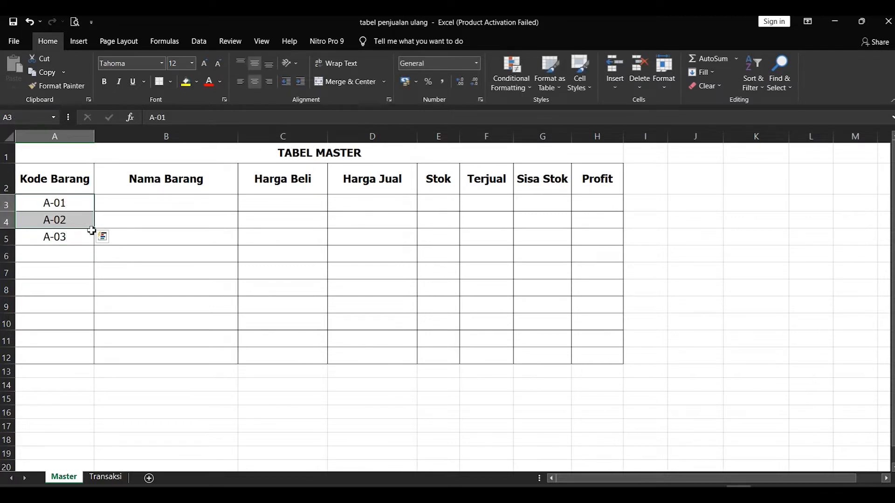
drag(94, 229, 95, 367)
click(168, 335)
click(71, 317)
click(83, 237)
Fill Nama Barang from B3 down with Sabun, Rokok, Deodorant, Snack, Odol, Parfum, Susu, Tisu, Pembalut and Minuman
click(124, 201)
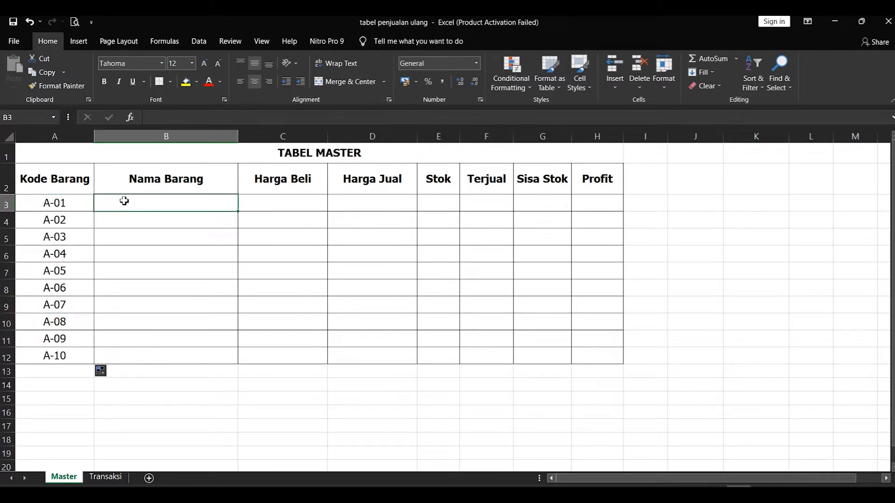
text(sABUN)
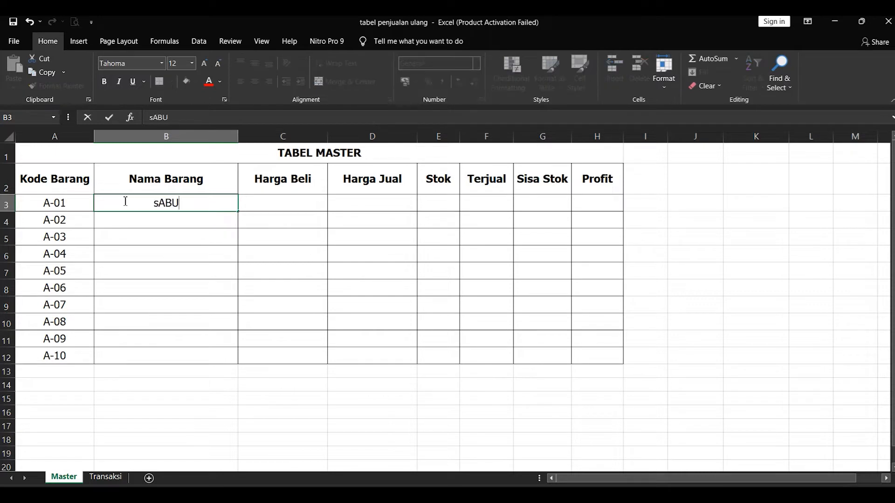
key(BackSpace)
key(BackSpace)
key(BackSpace)
key(BackSpace)
key(BackSpace)
text(Sabun)
key(Return)
text(Rokok)
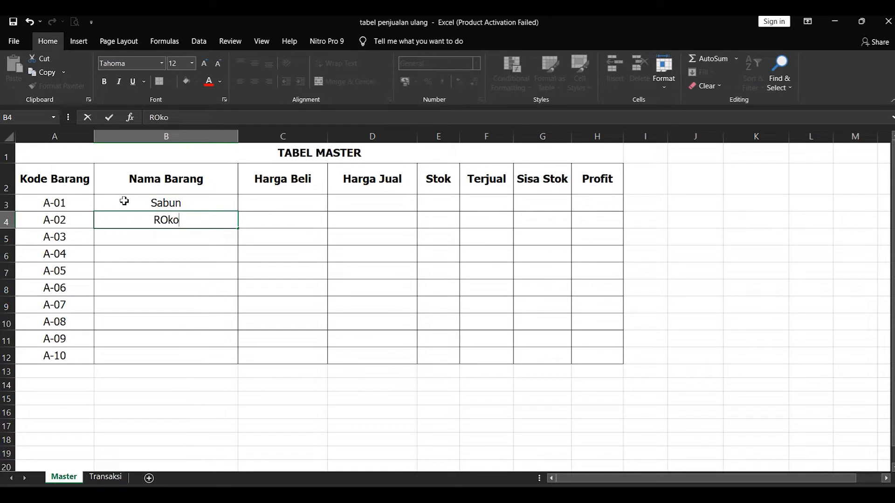
key(Return)
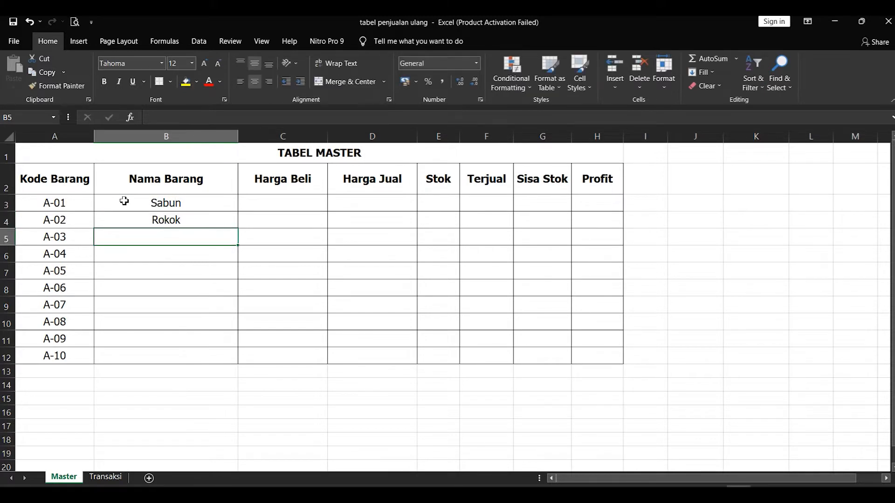
text(Deodorant)
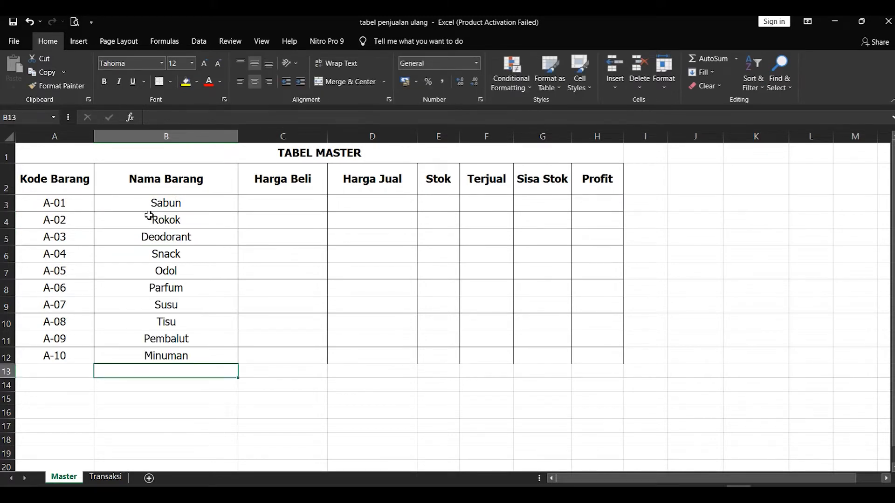
Review the item names in the Nama Barang column alongside the empty Harga Beli column
click(164, 206)
click(285, 209)
click(206, 206)
click(289, 201)
drag(180, 202, 180, 357)
click(187, 266)
click(180, 205)
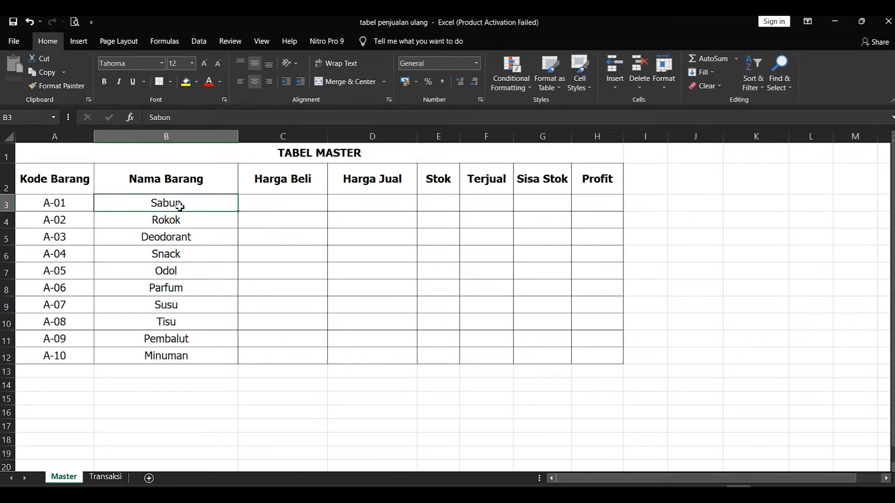
drag(186, 207, 180, 289)
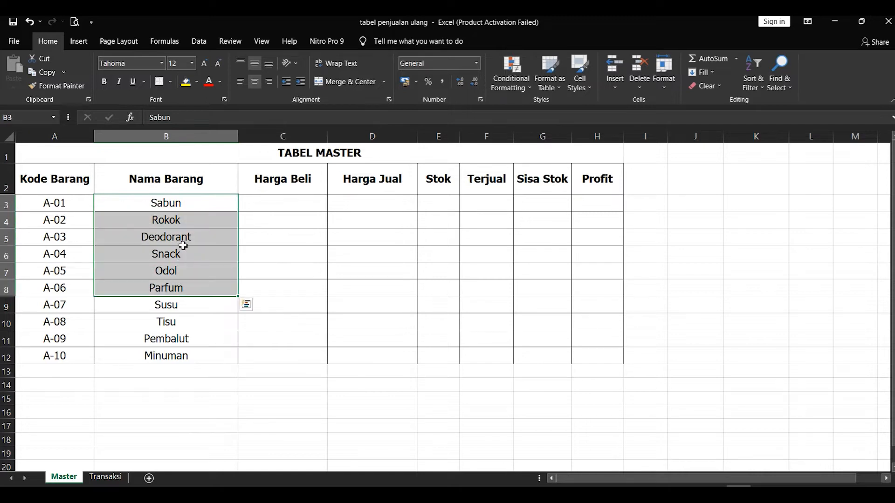
click(183, 243)
click(156, 208)
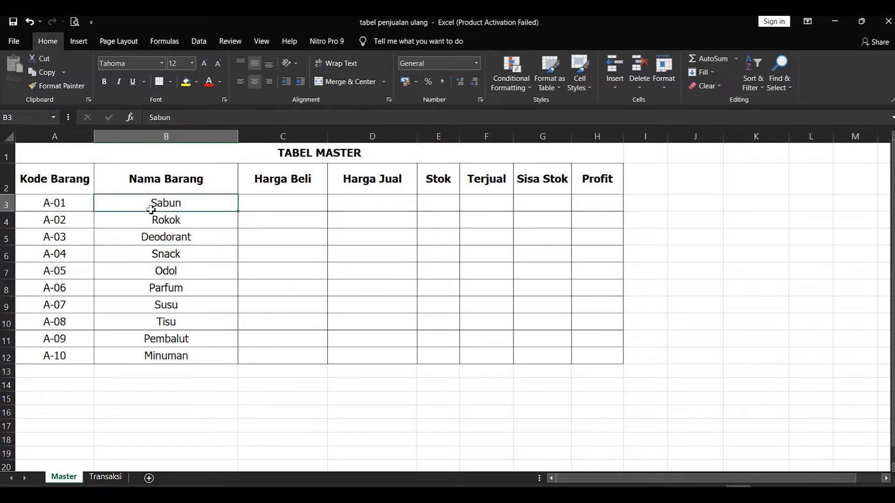
click(270, 207)
click(198, 210)
click(180, 226)
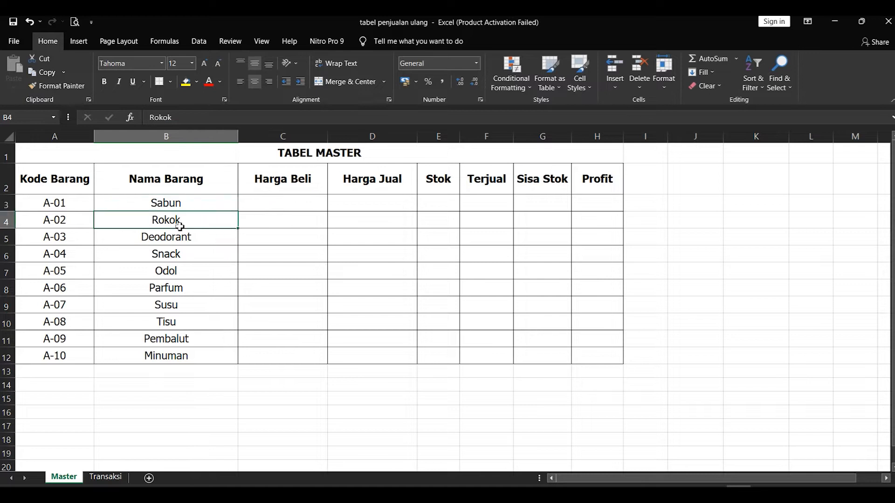
click(199, 207)
click(285, 207)
click(188, 210)
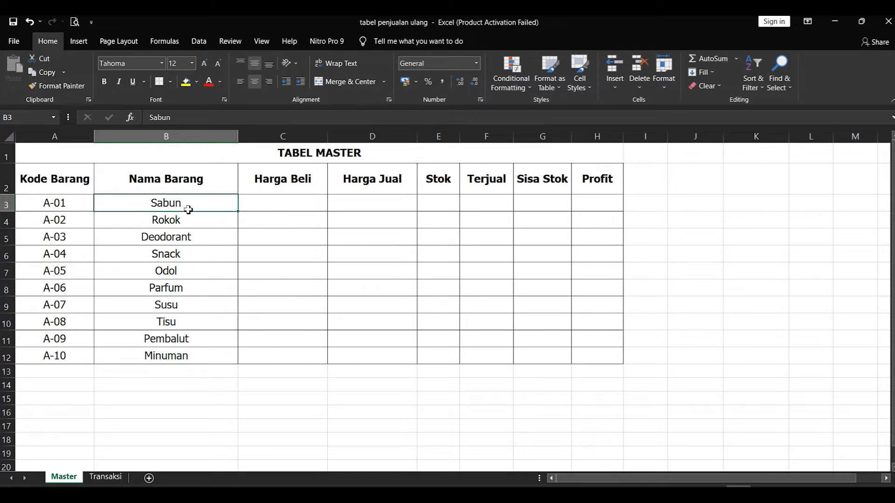
click(187, 221)
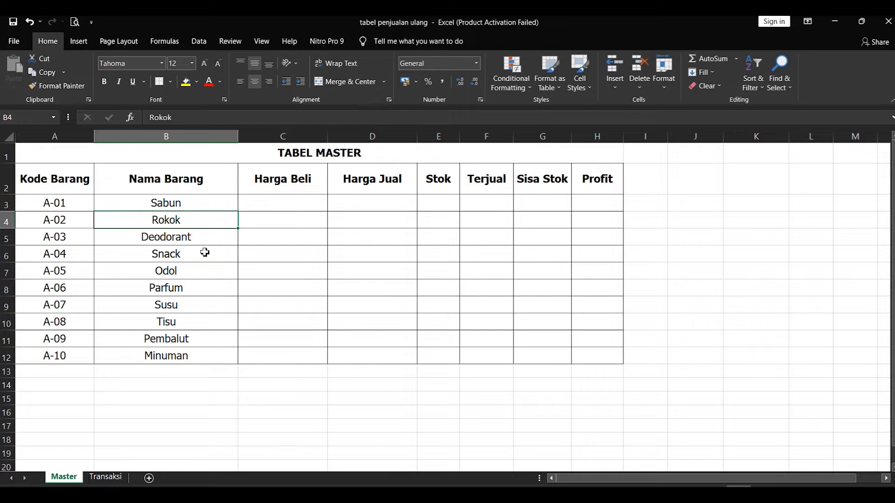
click(172, 205)
click(180, 216)
click(180, 203)
click(172, 217)
click(176, 253)
click(189, 223)
click(192, 207)
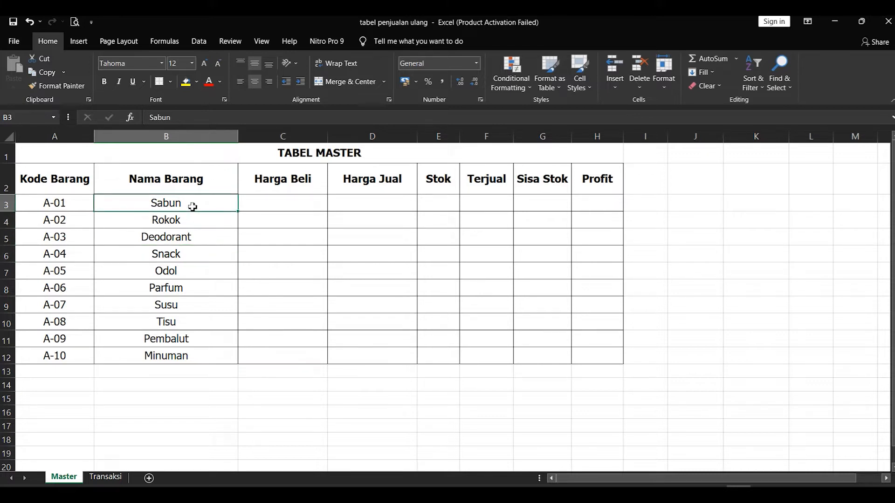
Replace the item name for code A-01 with the brand name Give
double_click(198, 207)
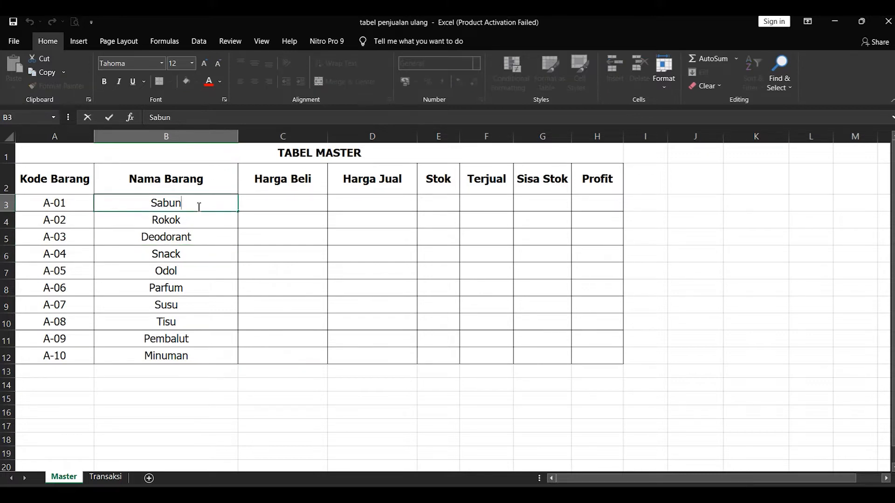
text(Give)
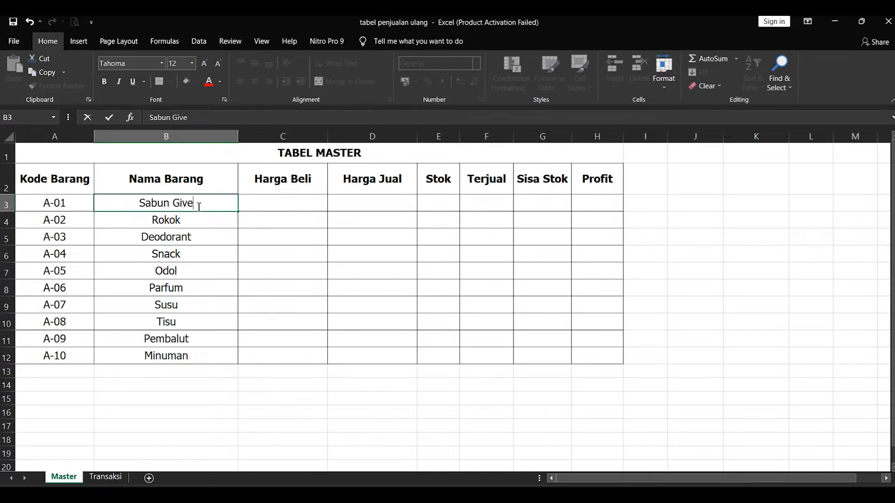
key(BackSpace)
key(BackSpace)
key(BackSpace)
key(BackSpace)
key(BackSpace)
key(BackSpace)
key(BackSpace)
key(BackSpace)
key(BackSpace)
key(BackSpace)
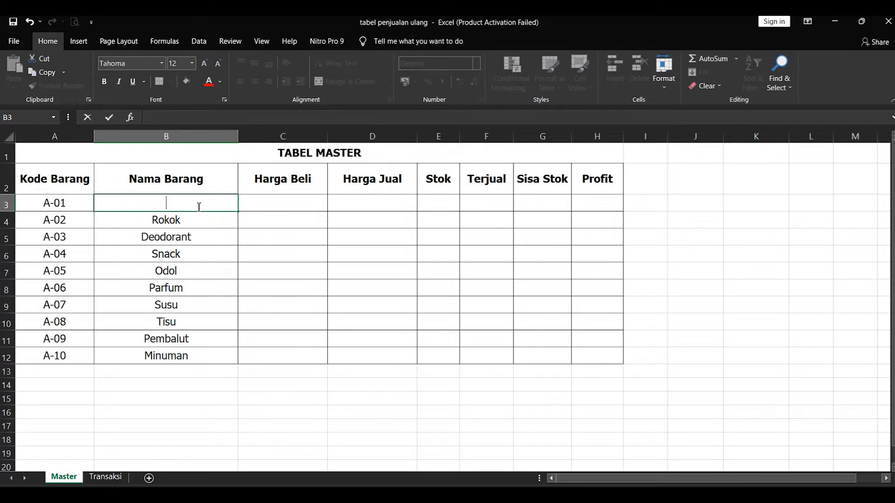
text(Give)
key(Return)
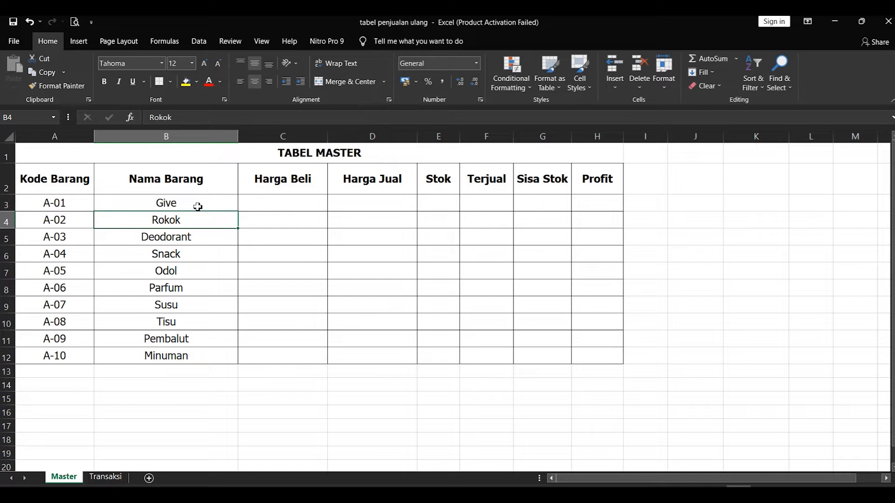
Insert a new column between Nama Barang and Harga Beli in the master table
click(202, 207)
click(249, 215)
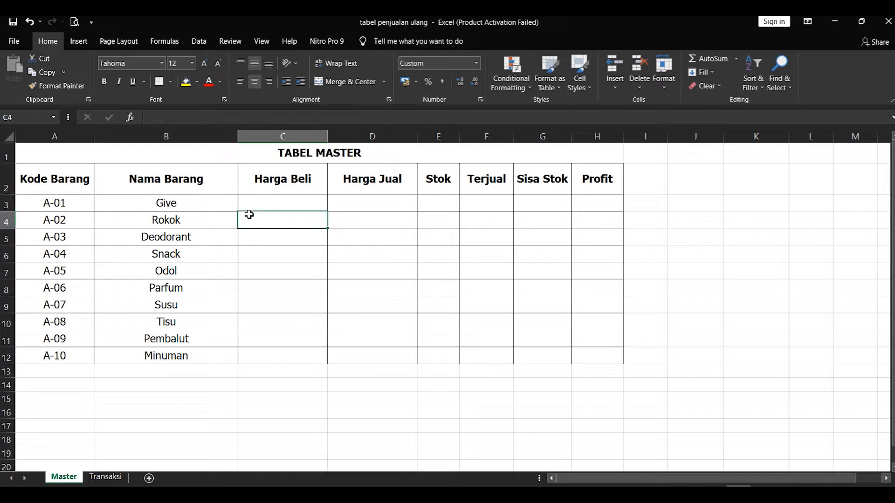
click(221, 206)
click(299, 203)
click(621, 88)
click(620, 131)
Enter the heading Kategori in cell C2 of the new column
click(314, 174)
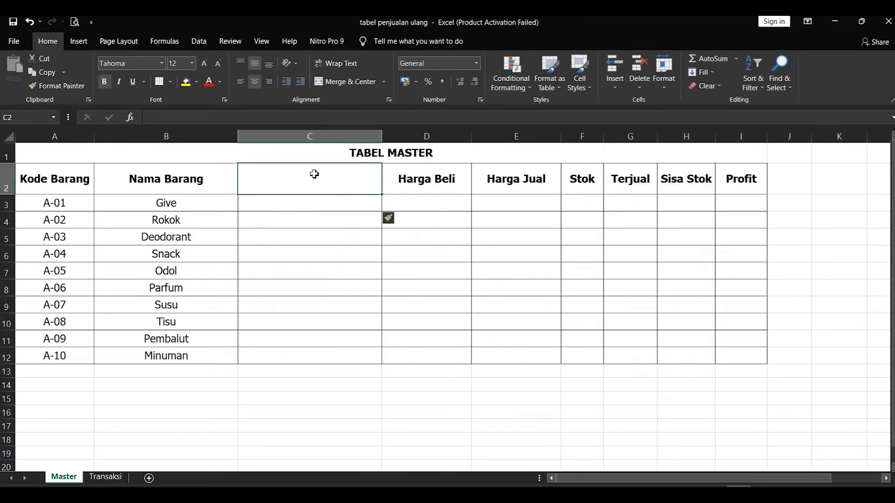
text(Kateg)
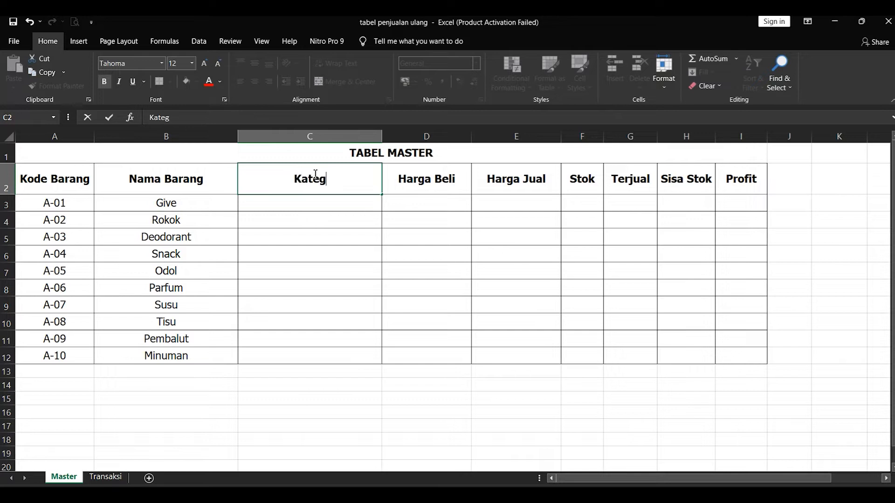
text(ori)
key(Return)
click(313, 176)
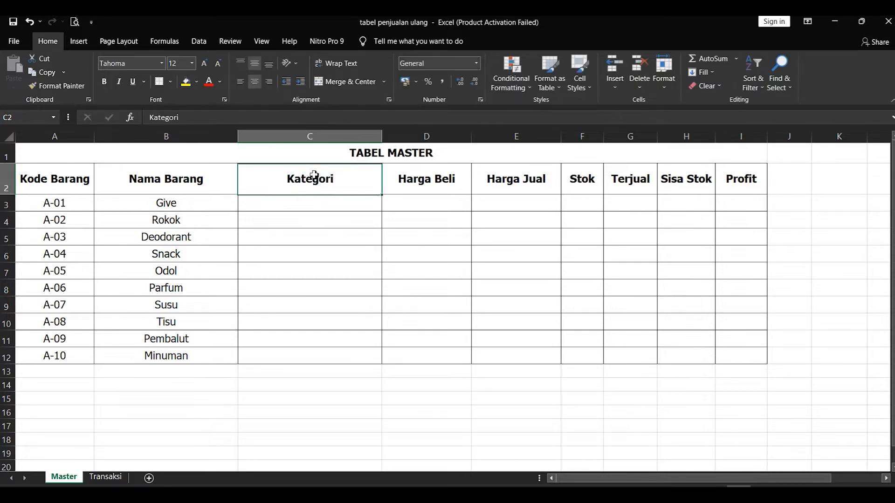
Narrow the Kategori column to fit its heading and enter Sabun as the category for Give
drag(382, 136, 296, 138)
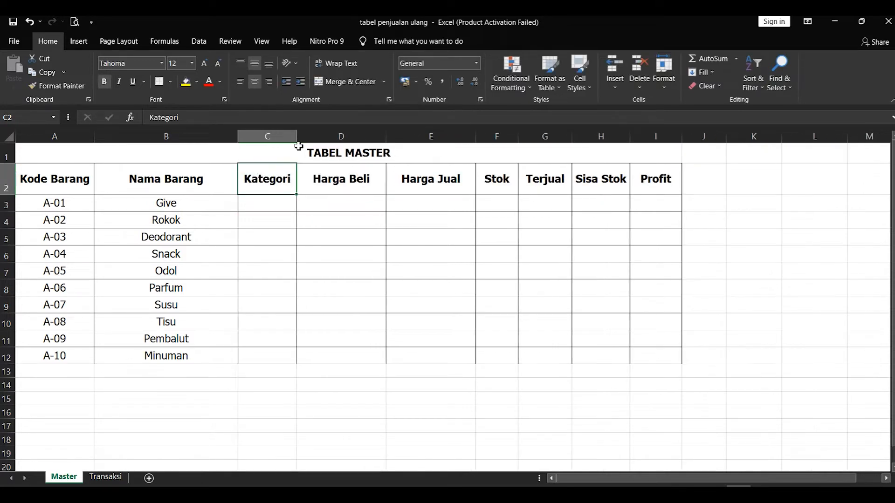
click(214, 208)
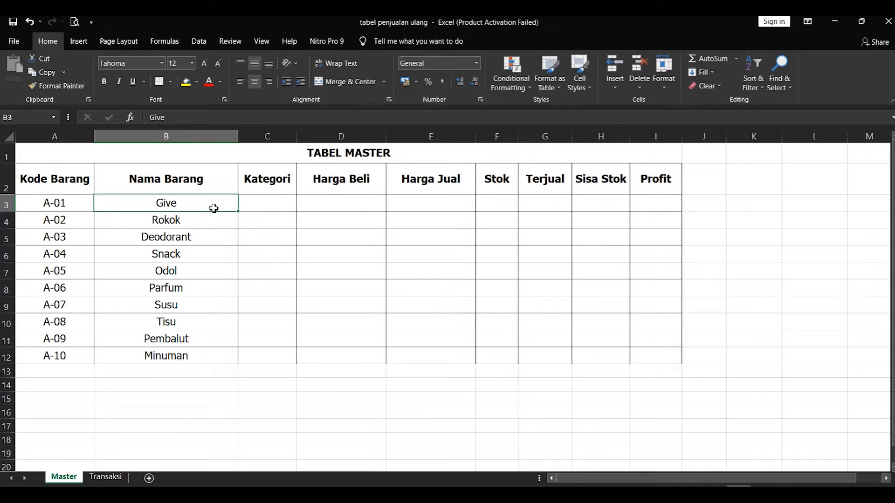
click(256, 208)
text(Sabun)
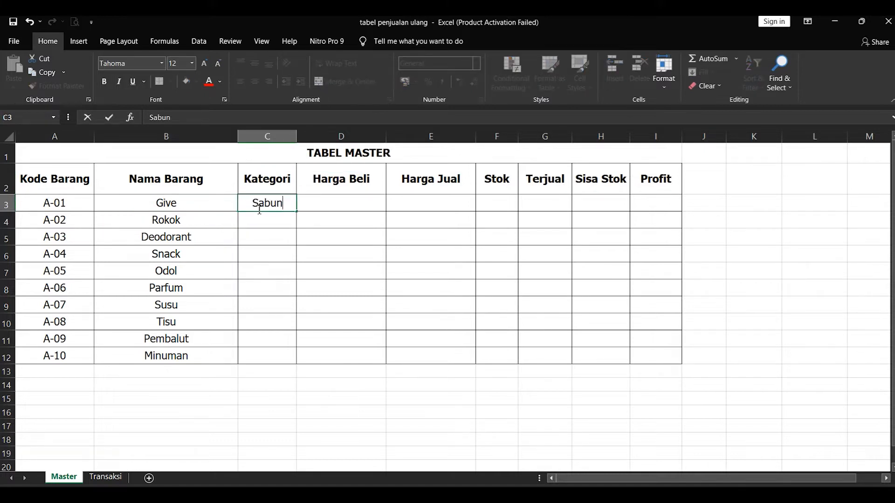
key(Return)
Replace the item name for code A-02 with Camel and set its category to Rokok
click(200, 222)
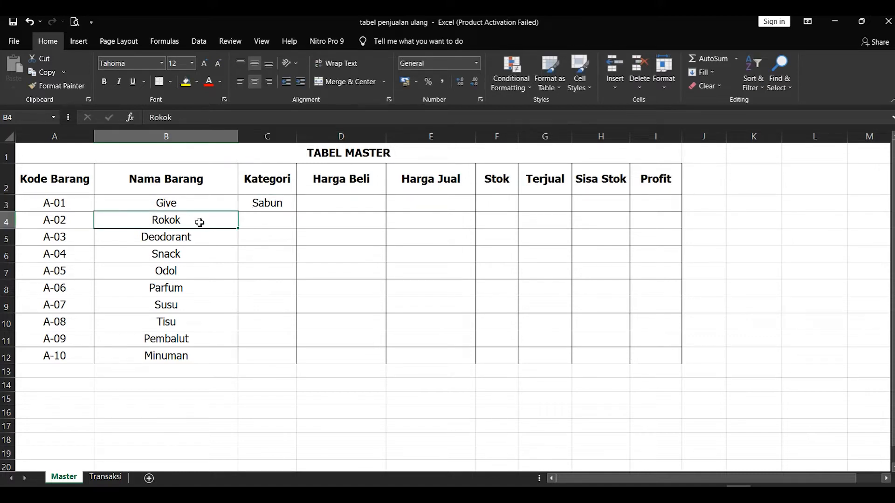
text(Camel)
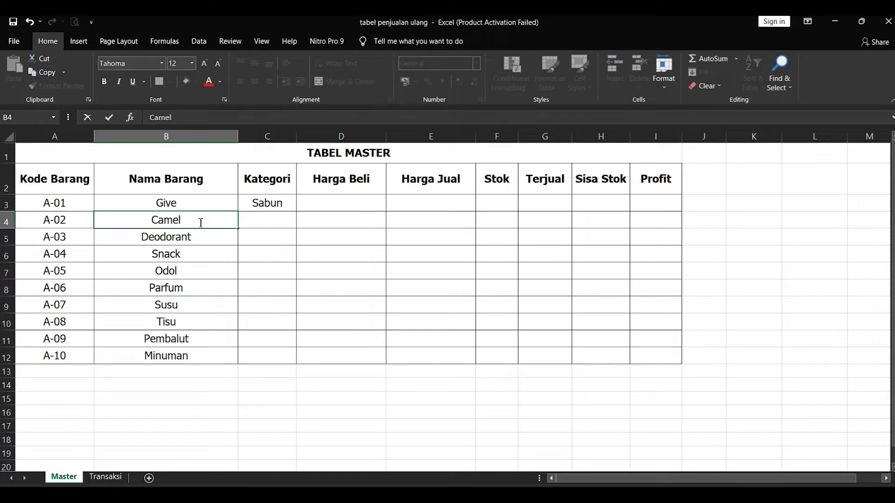
scroll(201, 223, right, 1)
key(Tab)
text(Rokok)
key(Return)
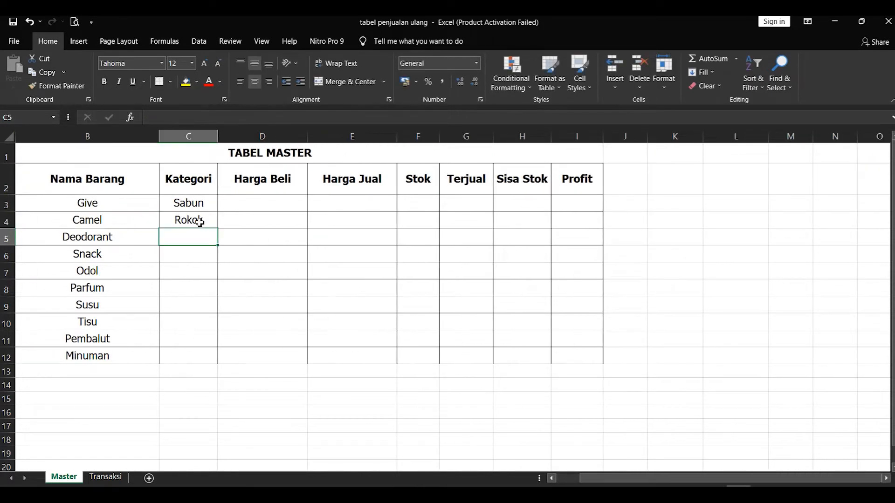
Review the item names in rows A-01 to A-03 against the Rokok category entered for Camel
click(118, 216)
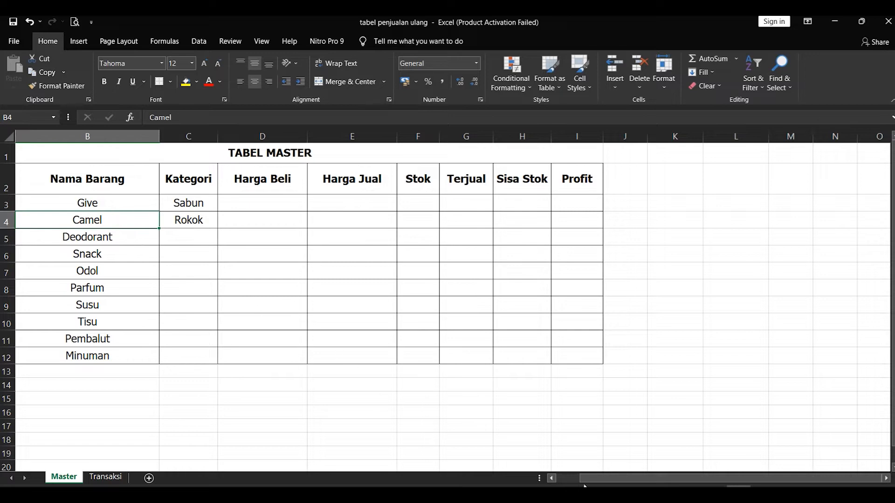
drag(586, 483, 551, 481)
click(156, 236)
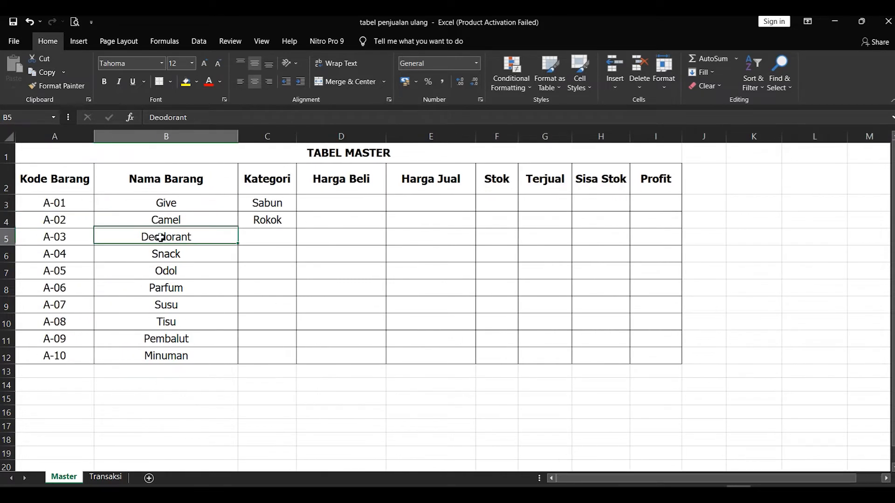
click(156, 220)
click(254, 220)
click(196, 222)
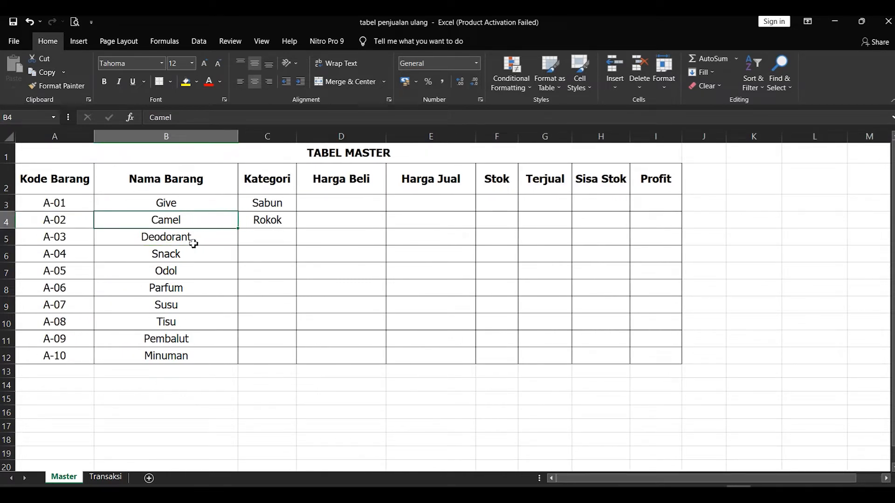
click(194, 238)
click(188, 222)
click(259, 220)
click(184, 220)
click(133, 236)
click(169, 223)
click(259, 220)
click(204, 221)
click(194, 236)
click(194, 222)
click(194, 237)
click(193, 219)
click(194, 204)
click(192, 221)
click(193, 236)
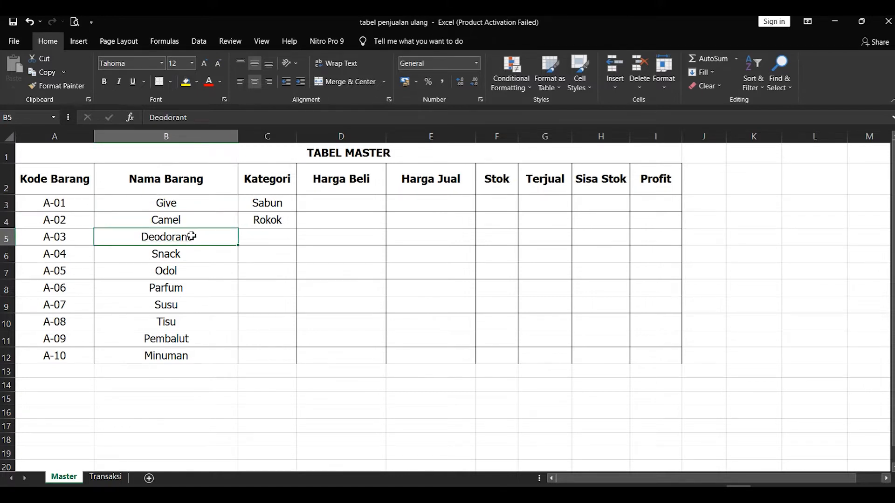
click(261, 224)
click(210, 223)
click(264, 220)
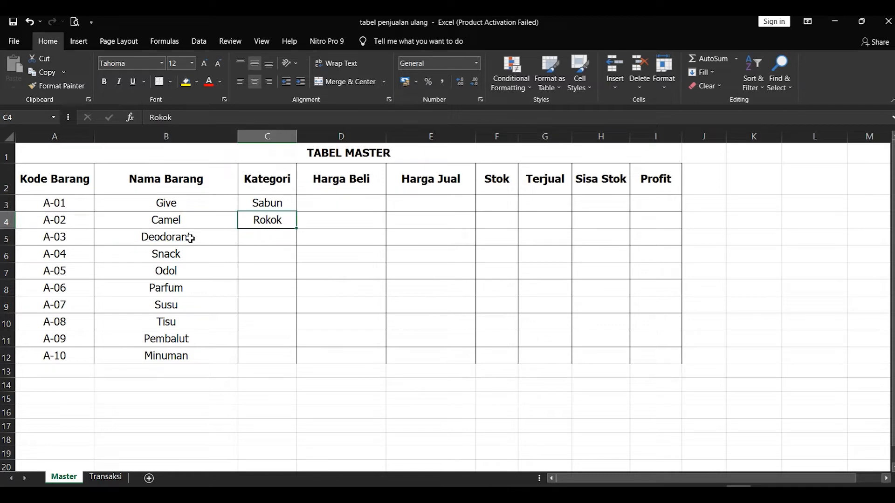
Replace the item name for code A-03 with Rexona and enter Deodorant as its category
click(193, 237)
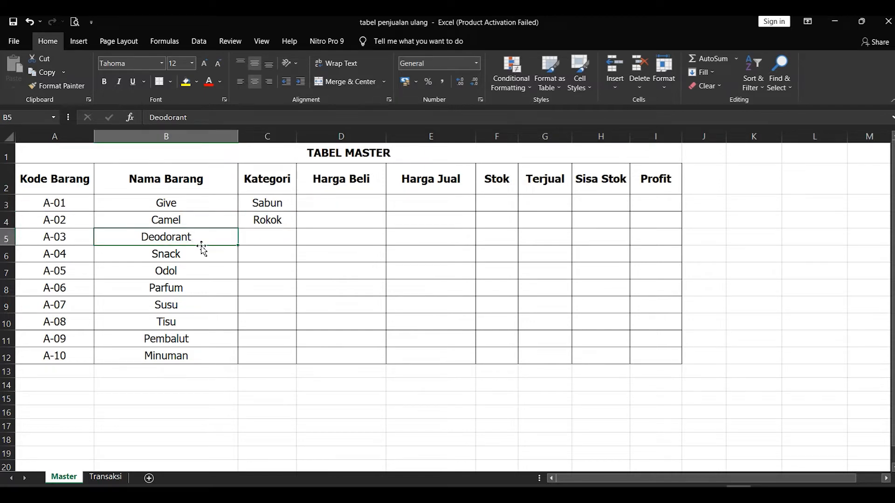
text(Rexona)
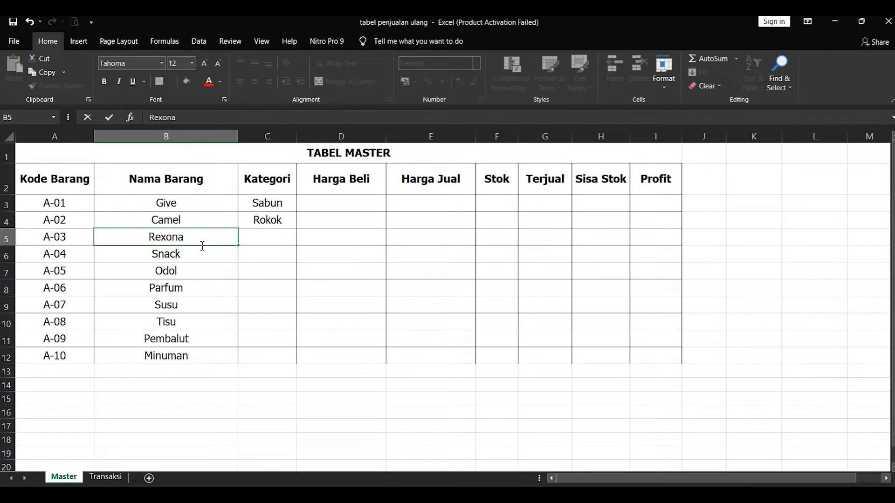
click(261, 240)
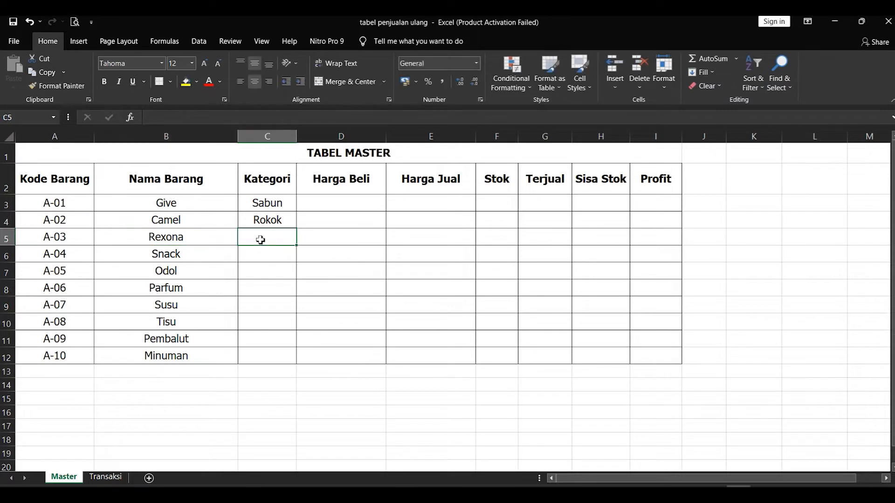
text(Deodo)
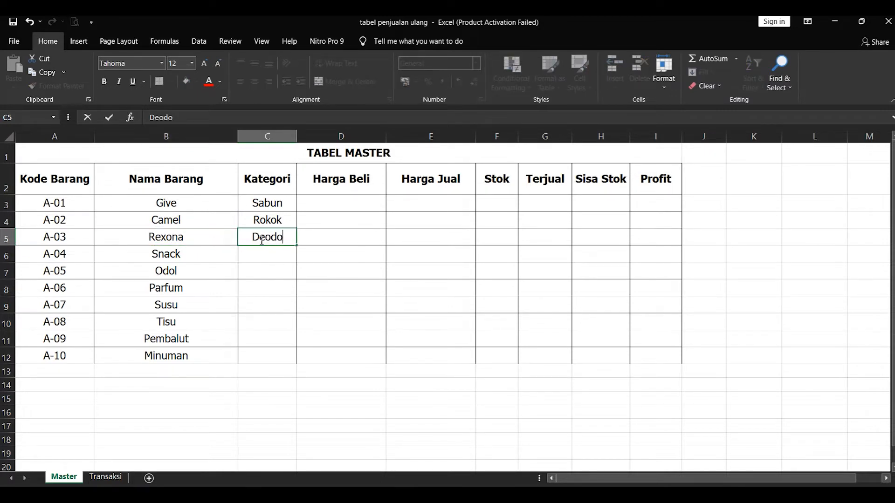
text(rant)
Replace the item name for code A-04 with Kusuka and enter Snack as its category
click(232, 255)
click(262, 255)
click(212, 256)
text(K)
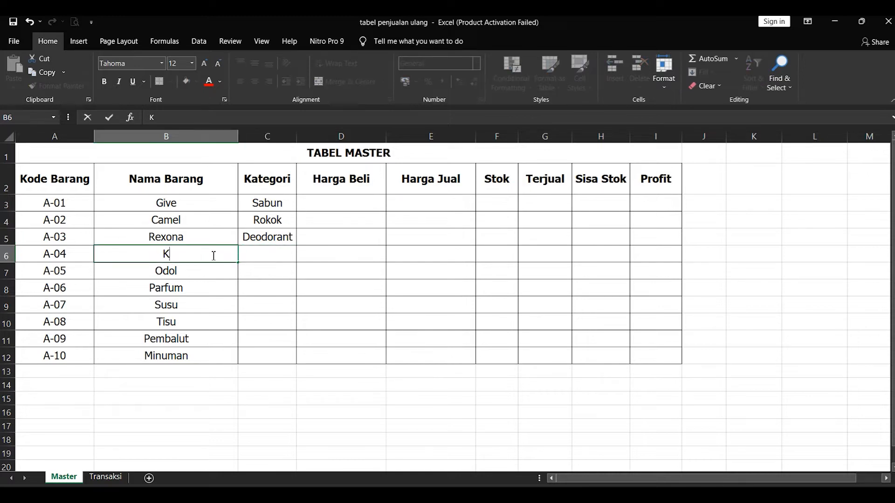
text(usuka)
click(262, 254)
text(Snacl)
key(BackSpace)
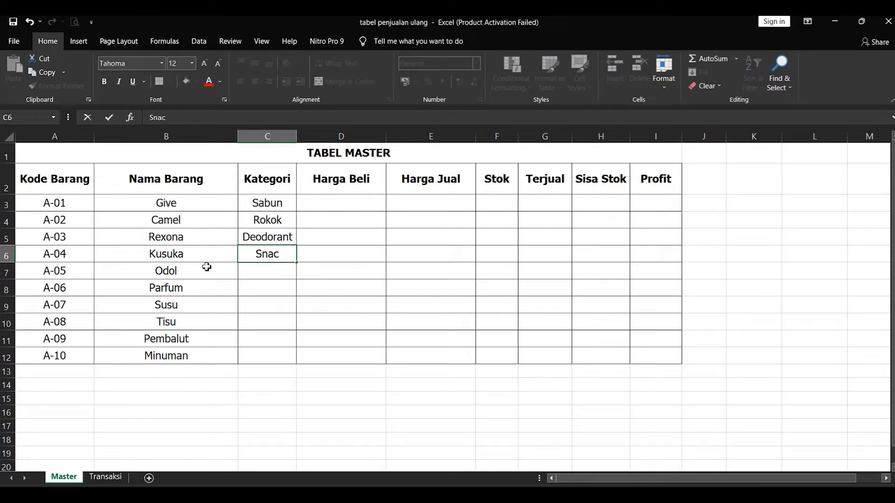
text(k)
Replace the item name for code A-05 with Pepsodent and enter Odol as its category
click(198, 272)
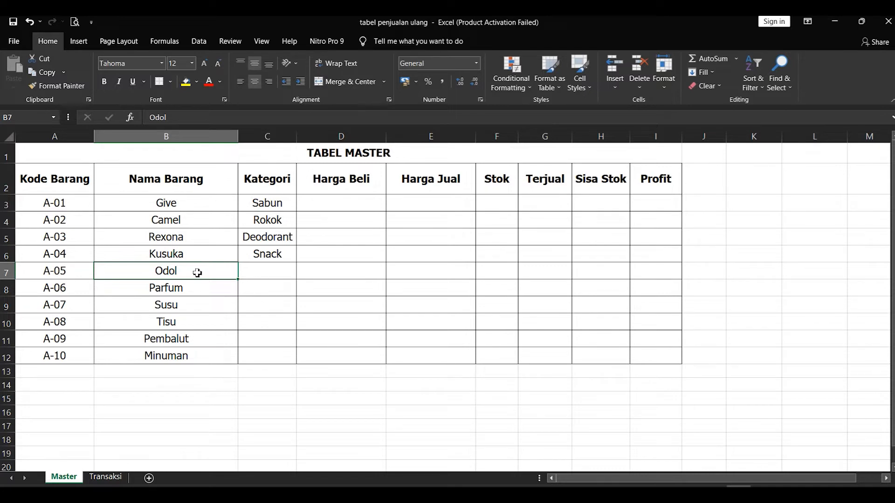
text(Pepsodent)
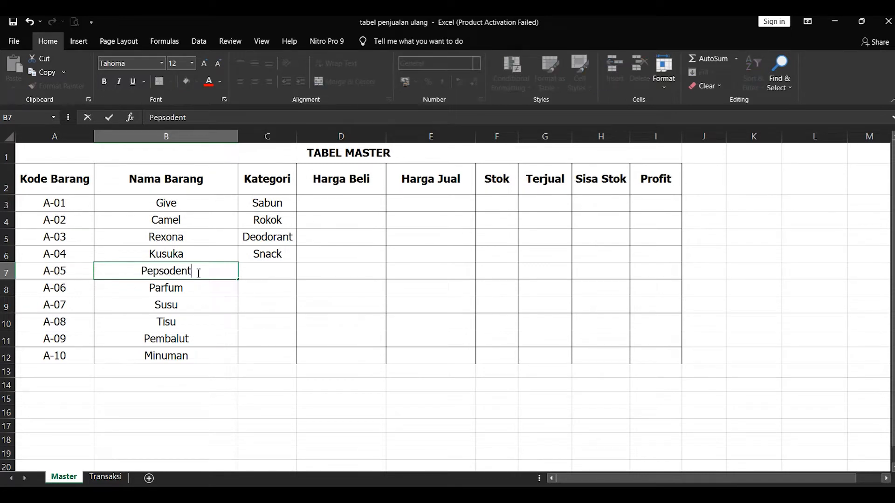
click(266, 271)
text(Odi)
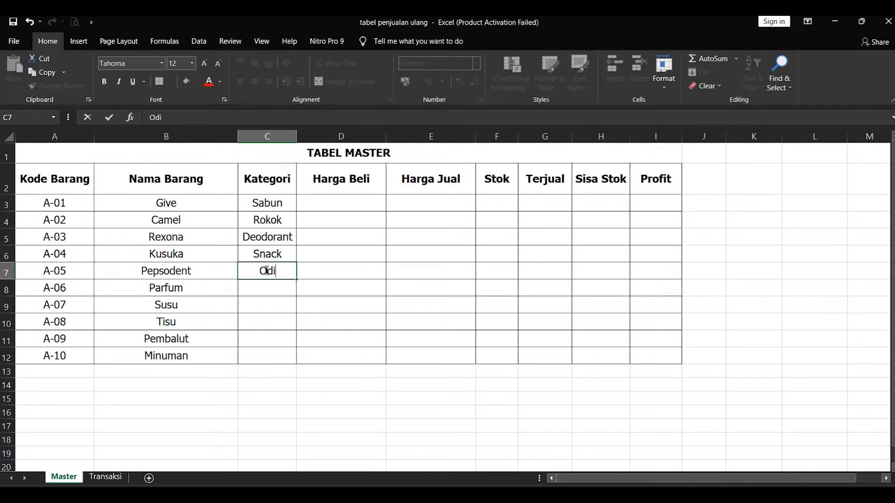
key(BackSpace)
text(ol)
Replace the item name for code A-06 with Gatsby and enter Parfum as its category
click(214, 288)
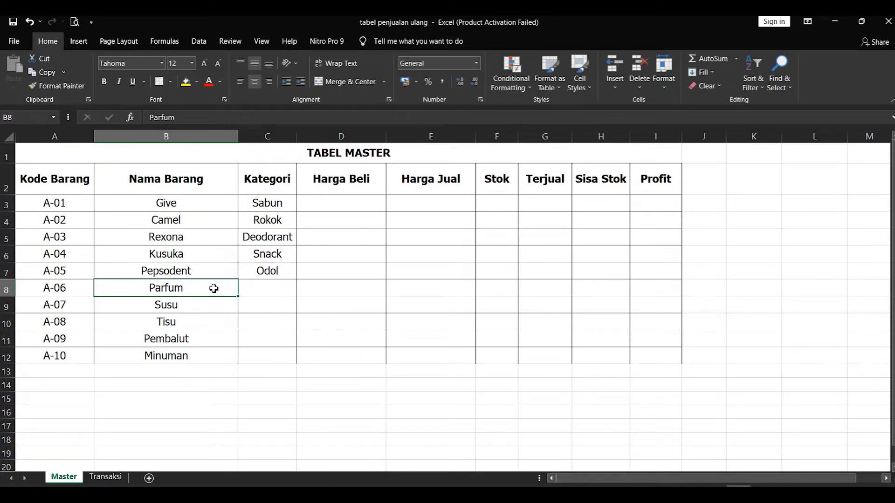
text(Gat)
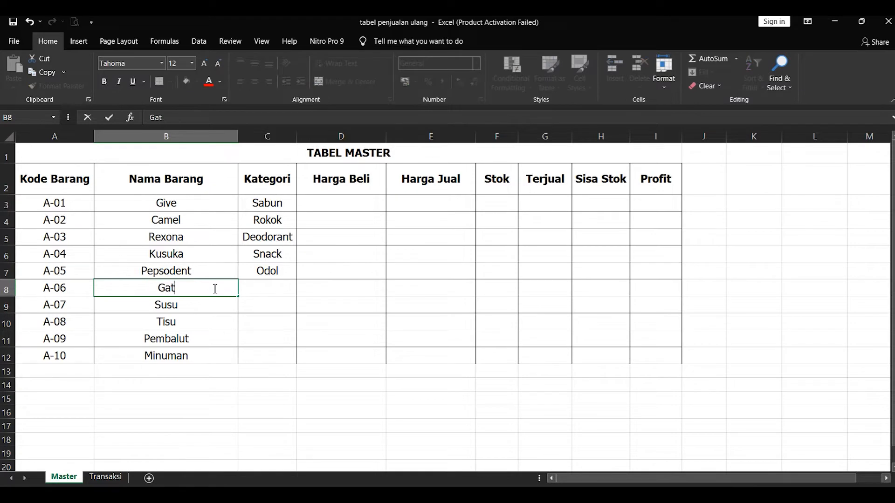
text(sby)
click(284, 286)
text(Parfum)
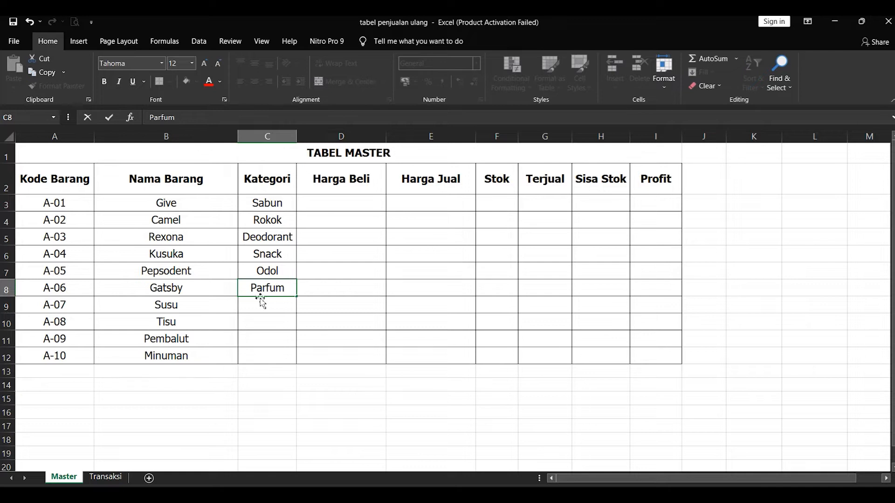
Replace the item name for code A-07 with Dancow and enter Susu as its category
click(230, 307)
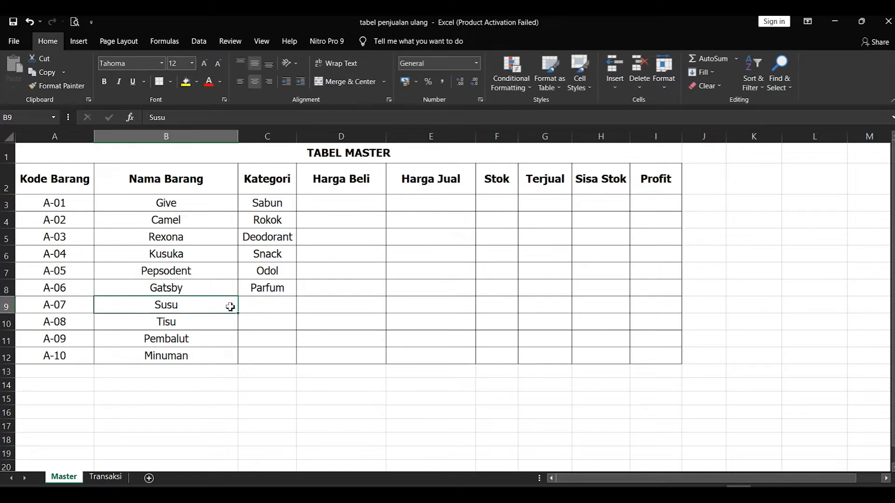
double_click(231, 307)
drag(230, 307, 114, 311)
text(D)
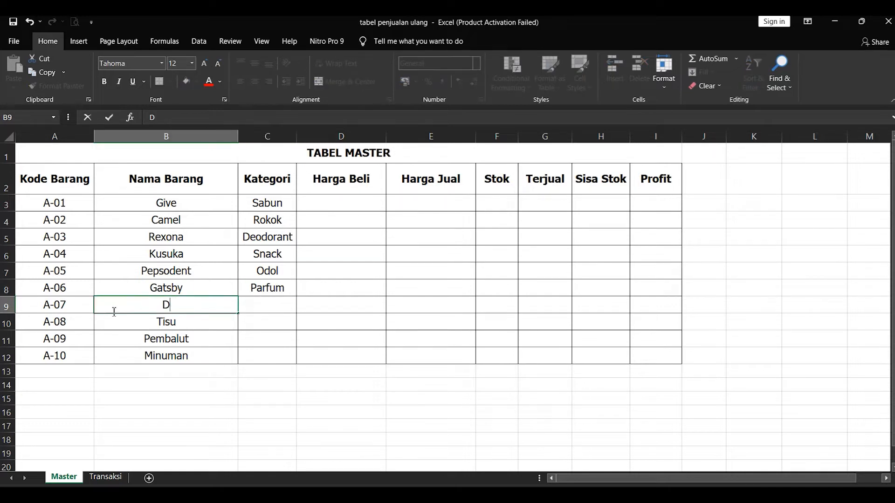
text(ancow)
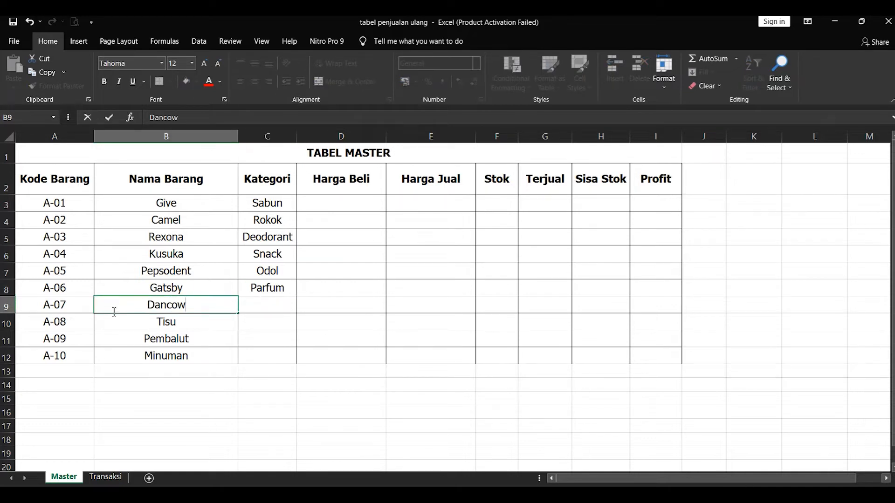
click(261, 312)
text(Susu)
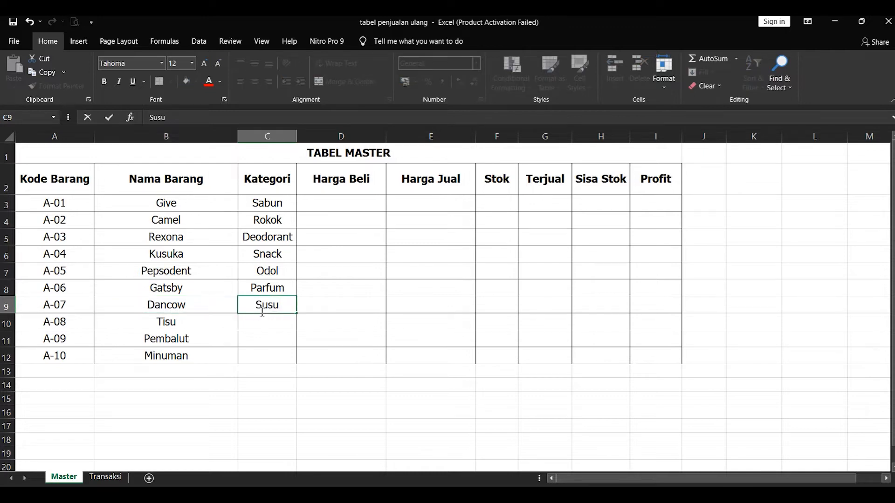
Replace the item name for code A-08 with Alfamart
click(230, 328)
text(Alfamart)
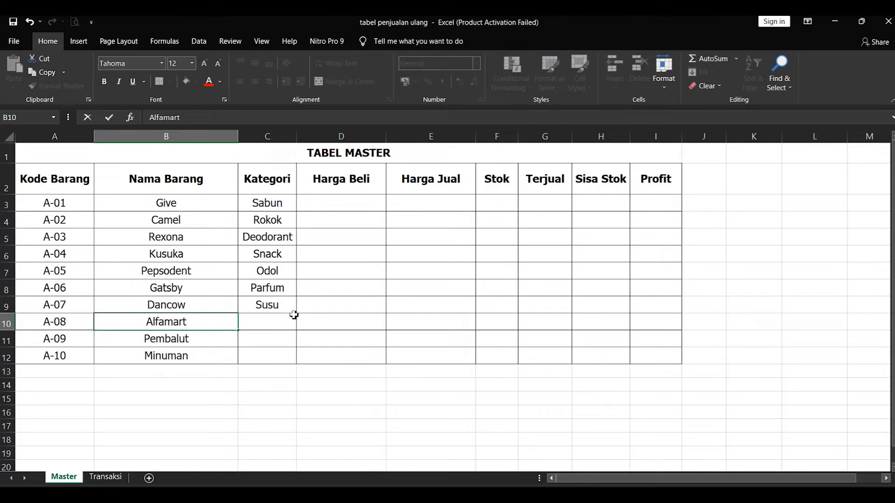
click(271, 320)
Set the item name for code A-08 to Tisu Tisuan and enter Tisu as its category
click(173, 329)
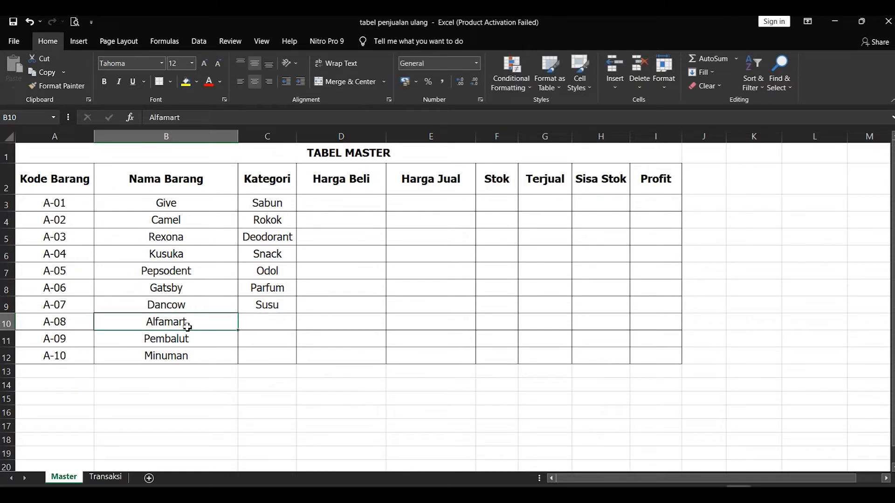
text(Tisu )
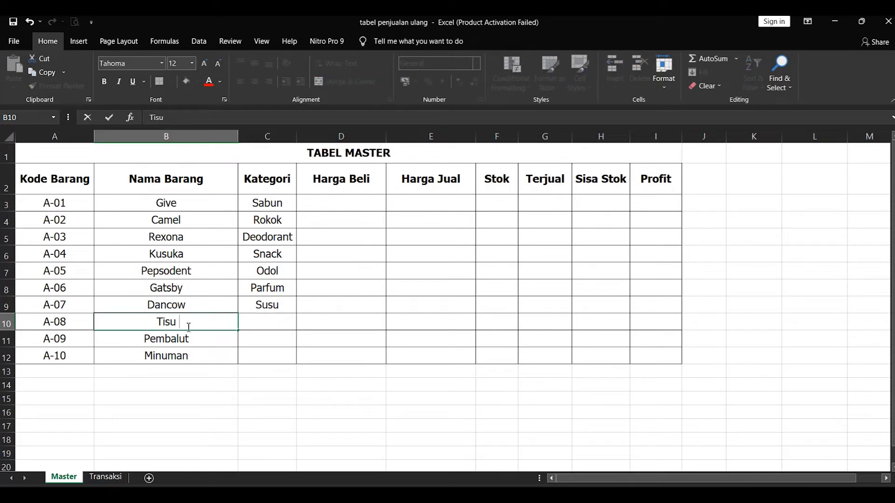
text(A)
key(BackSpace)
text(Tisaua)
key(BackSpace)
key(BackSpace)
key(BackSpace)
text(uan)
click(254, 325)
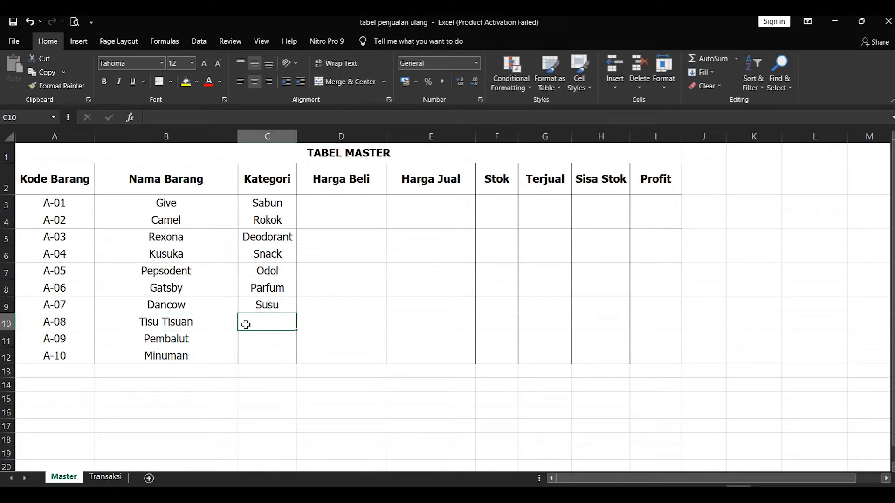
text(Tisu)
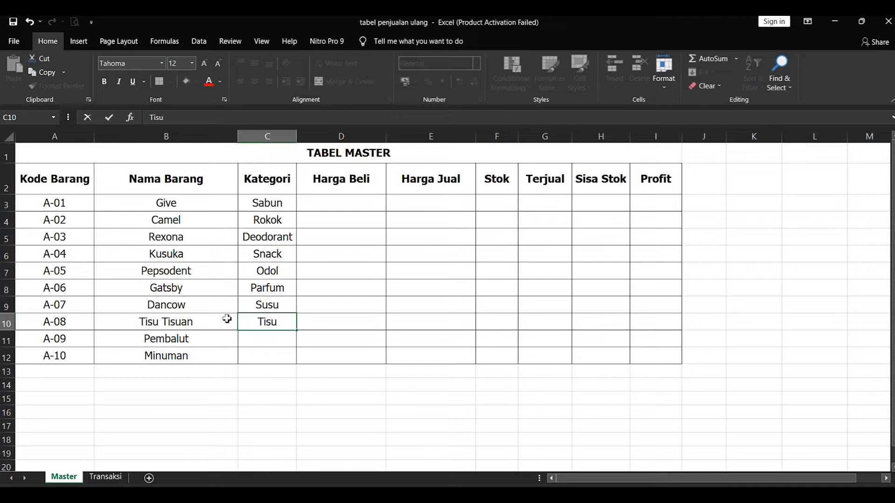
Replace the item name for code A-09 with Mie Sedap and enter Mie as its category
click(224, 341)
click(260, 345)
click(197, 346)
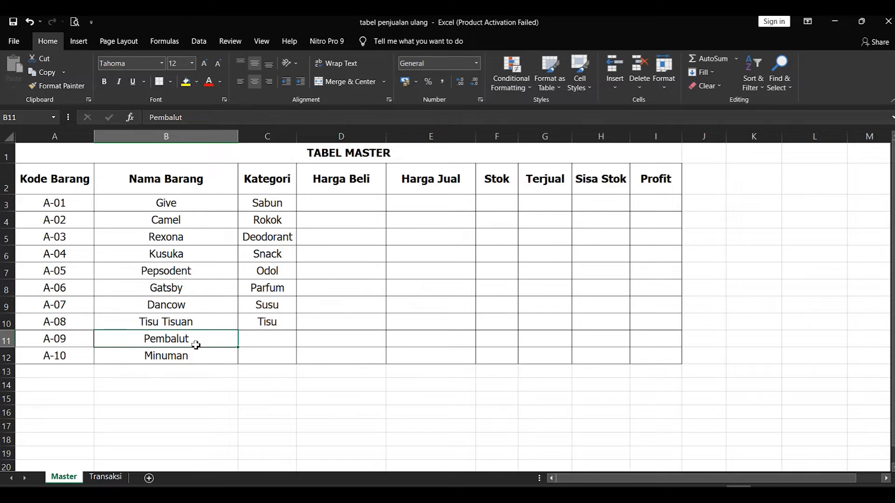
text(Mi)
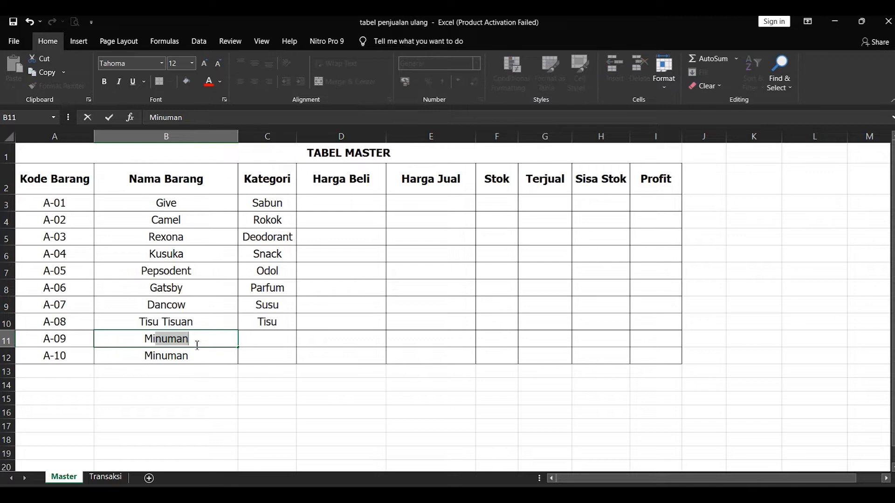
text(e Sedap)
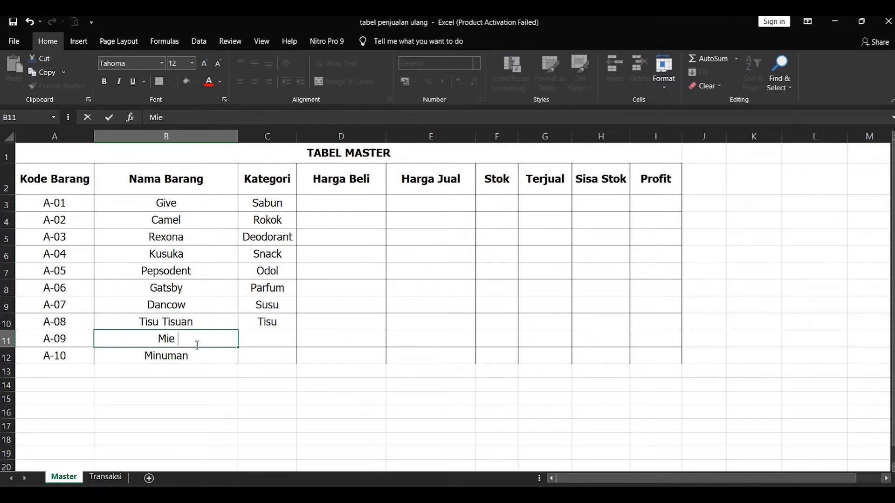
click(270, 345)
text(MI)
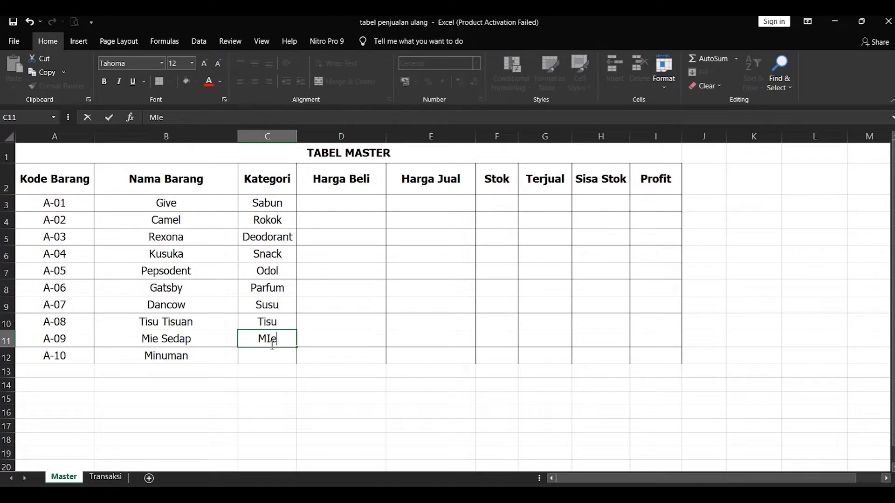
text(e)
key(Return)
Replace the item name for code A-10 with Coca Cola and enter Minuman as its category
key(Left)
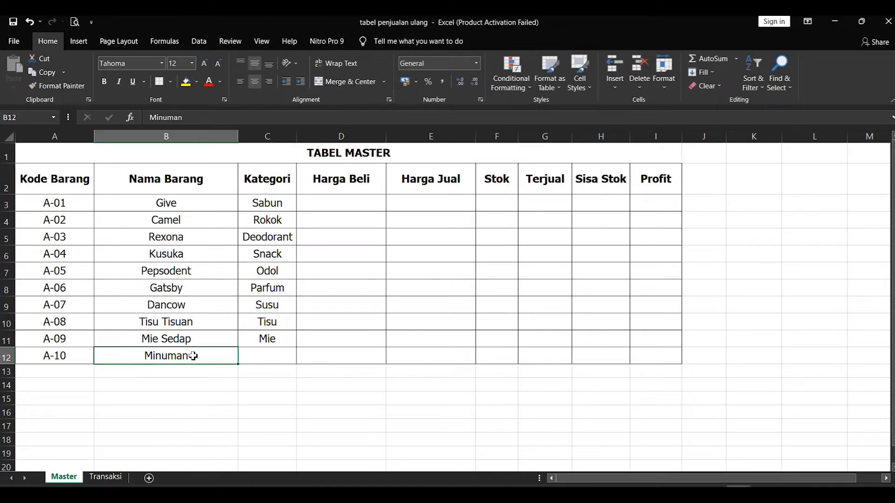
text(Cocal C)
key(BackSpace)
key(BackSpace)
key(BackSpace)
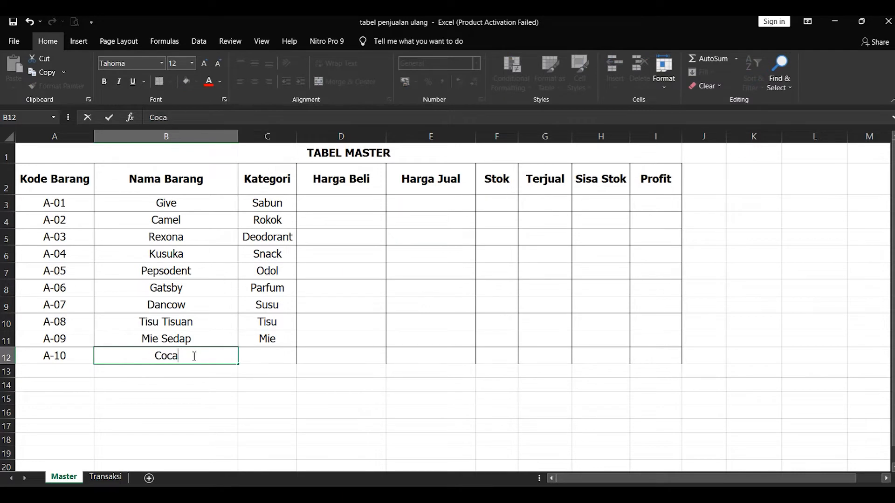
text(Cola)
click(258, 352)
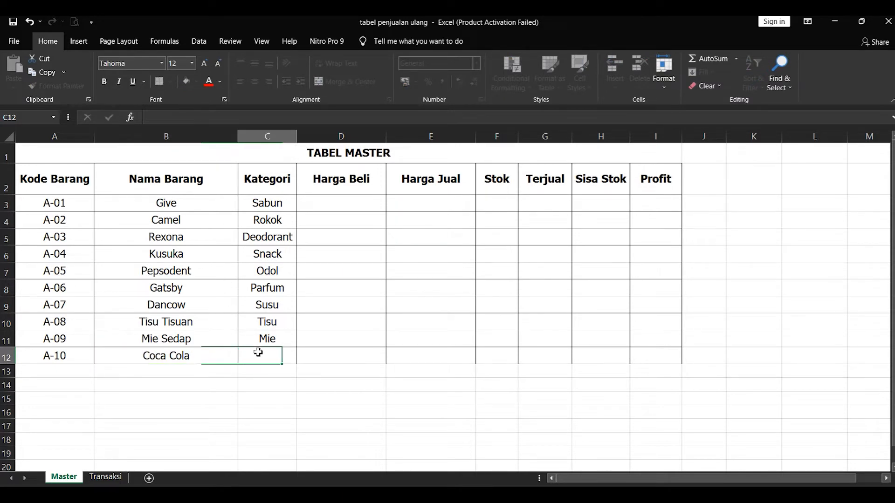
text(Minuman)
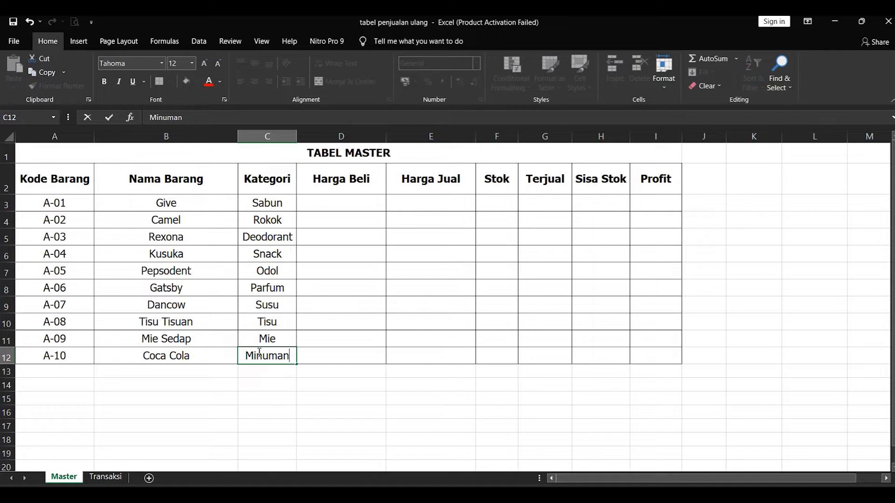
key(Tab)
click(163, 207)
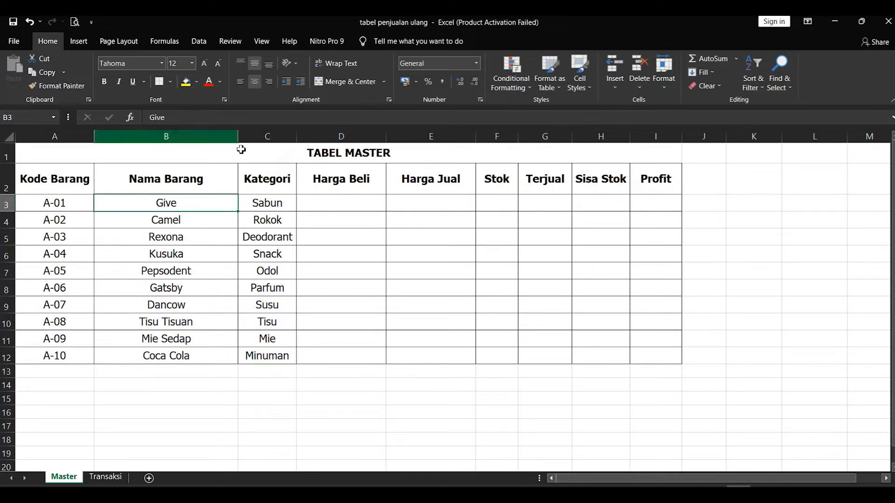
drag(62, 207, 261, 241)
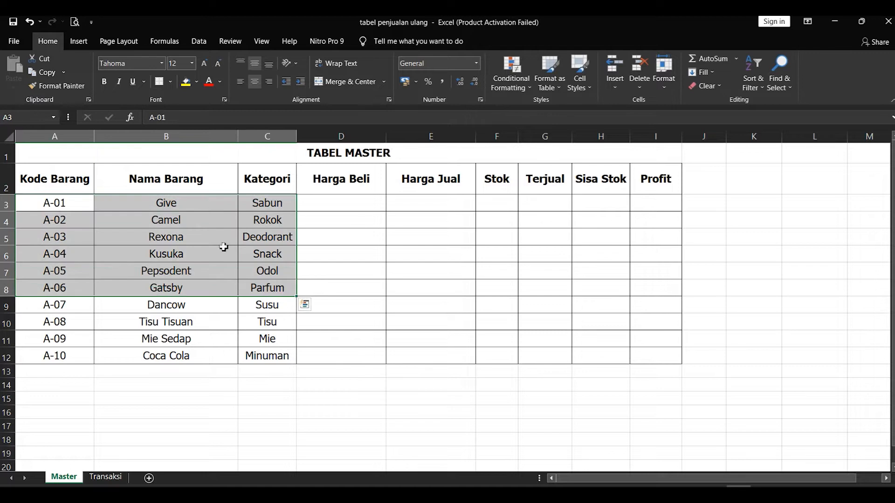
click(210, 228)
click(252, 218)
click(223, 206)
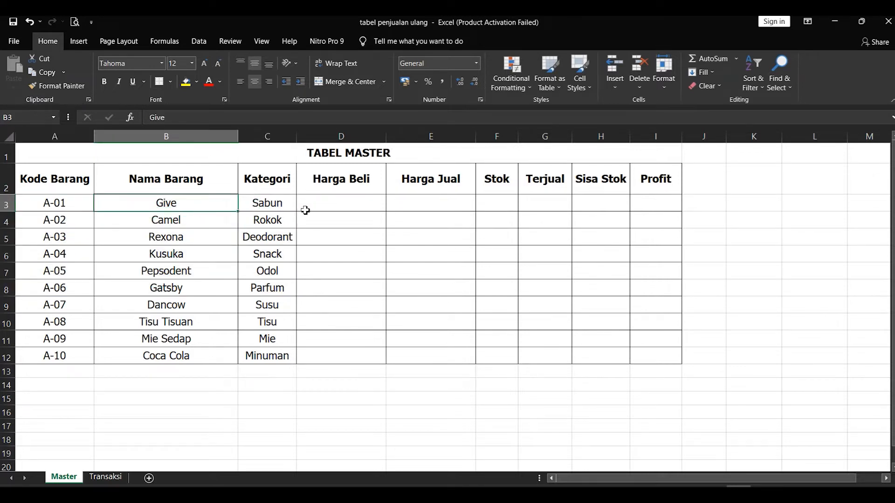
click(243, 208)
Enter a Harga Beli of 5000 and a Harga Jual of 6000 for item A-01
click(337, 203)
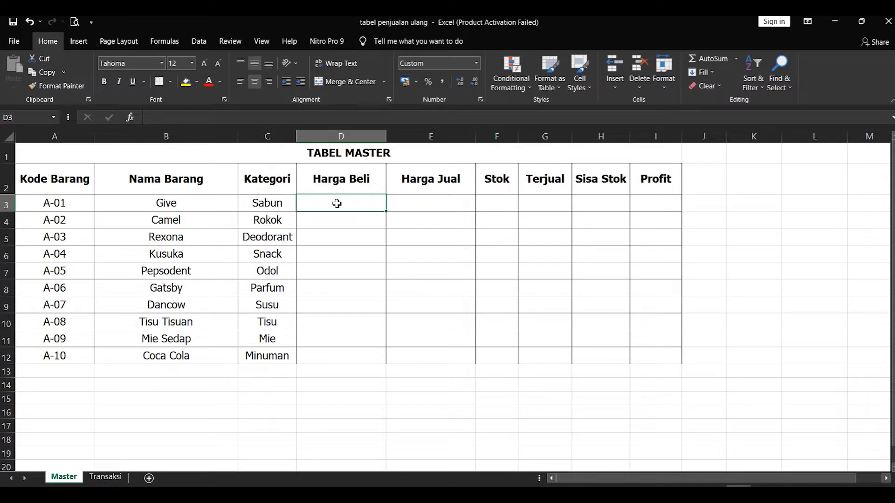
text(5000)
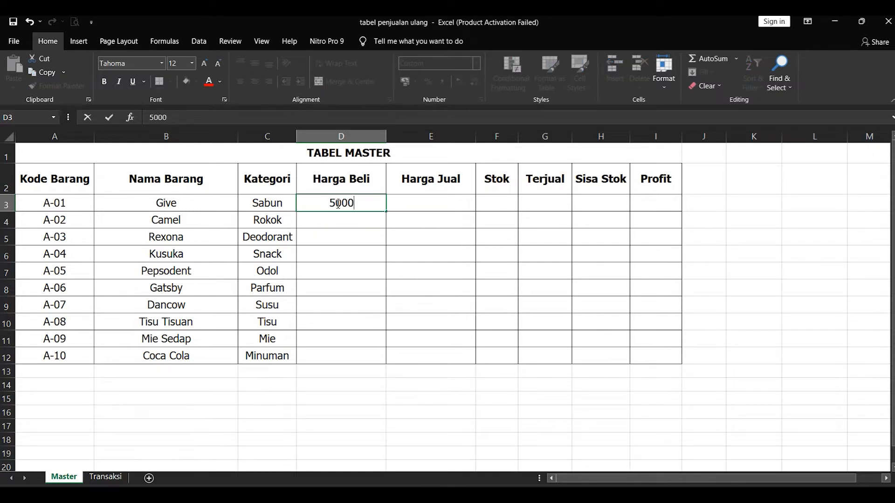
key(Return)
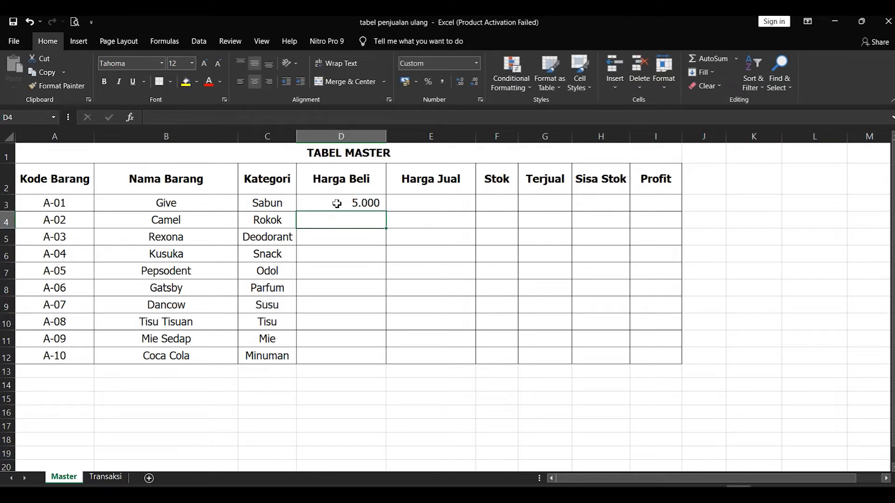
click(421, 203)
text(6000)
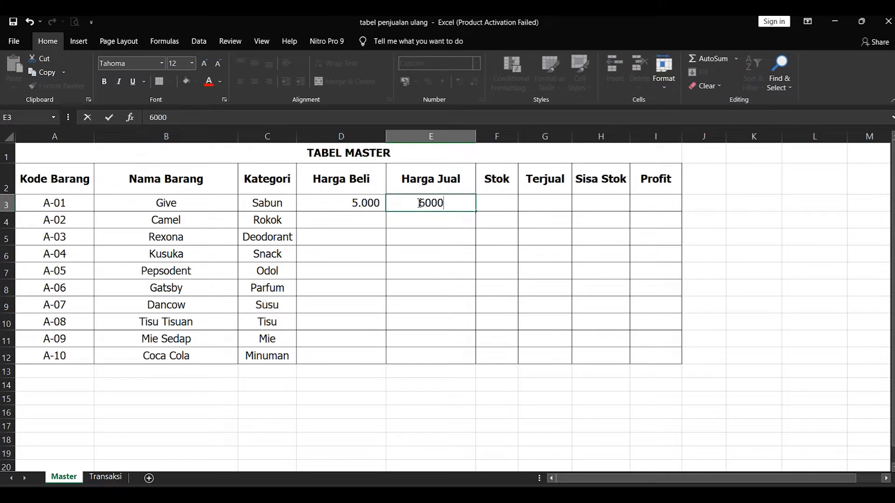
key(Return)
click(365, 222)
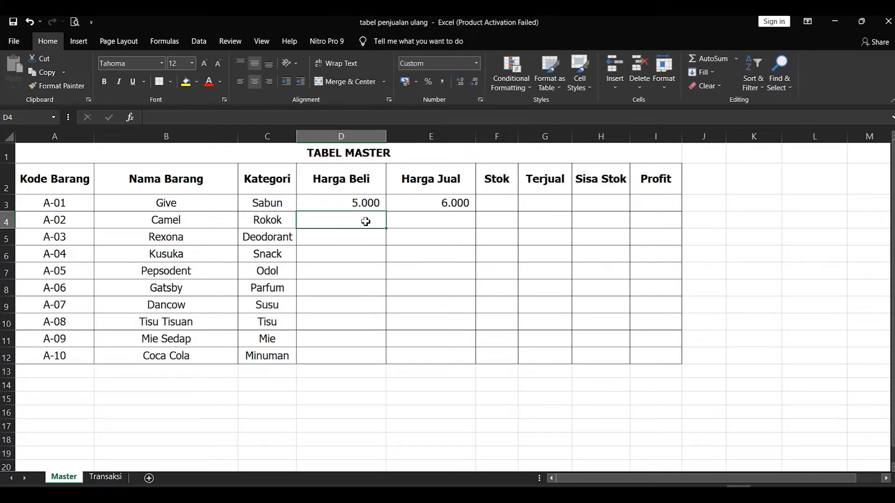
click(342, 205)
click(331, 222)
click(353, 203)
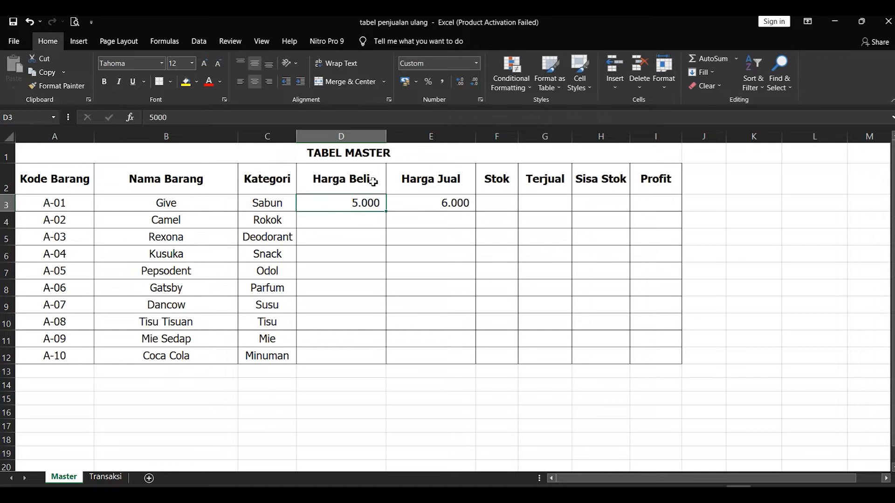
Extend the Harga Beli column header to read Harga Beli Satuan
click(371, 177)
double_click(378, 185)
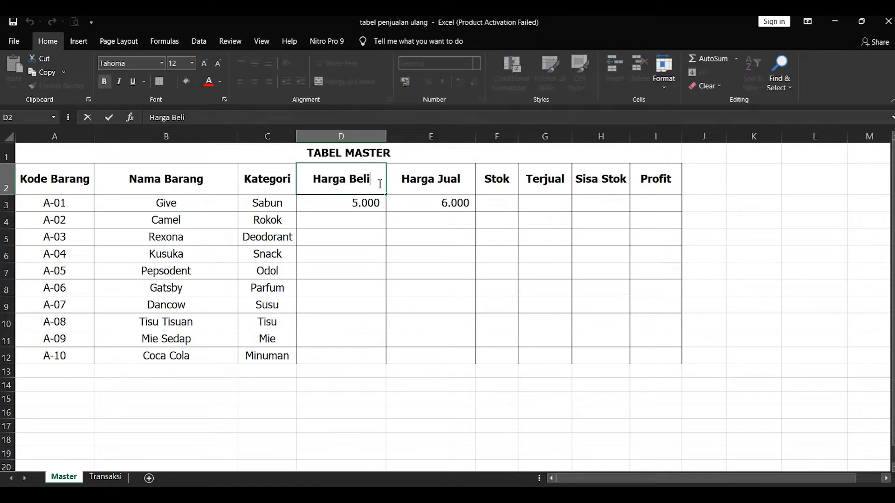
text(Satuan)
key(Return)
Wrap the text of the Harga Beli Satuan header and narrow its column slightly
click(378, 183)
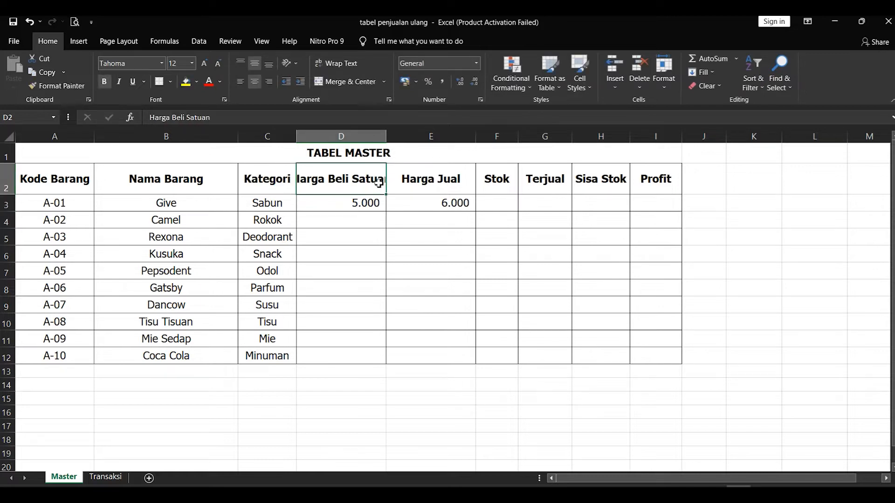
click(337, 63)
drag(390, 137, 374, 137)
click(356, 203)
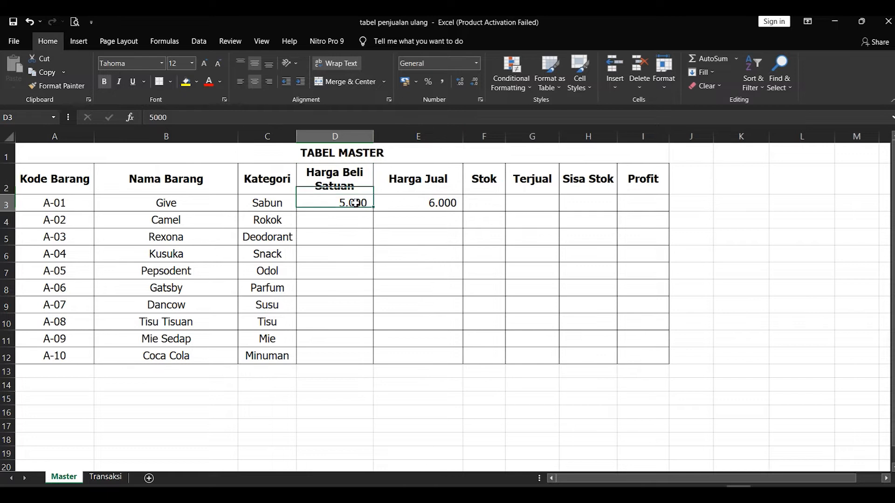
Enter Harga Beli Satuan values of 10000, 7500, 6000 and 11000 for items A-02 to A-05
click(354, 219)
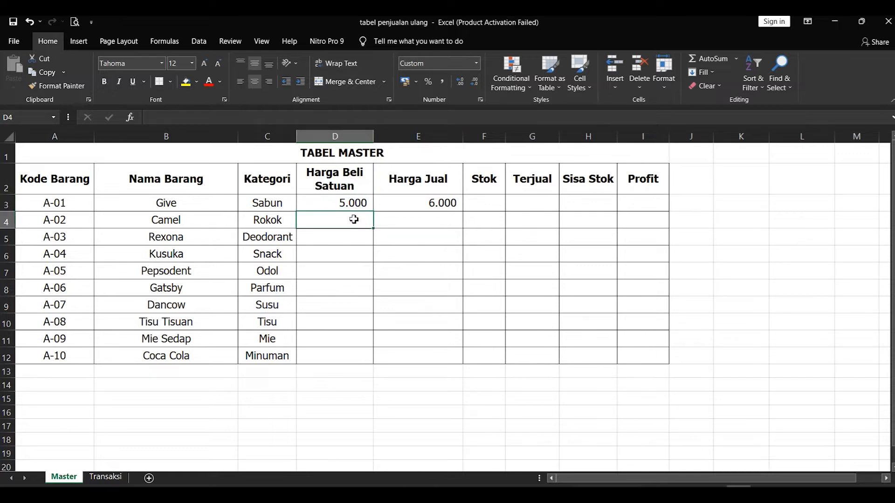
text(10000)
key(Return)
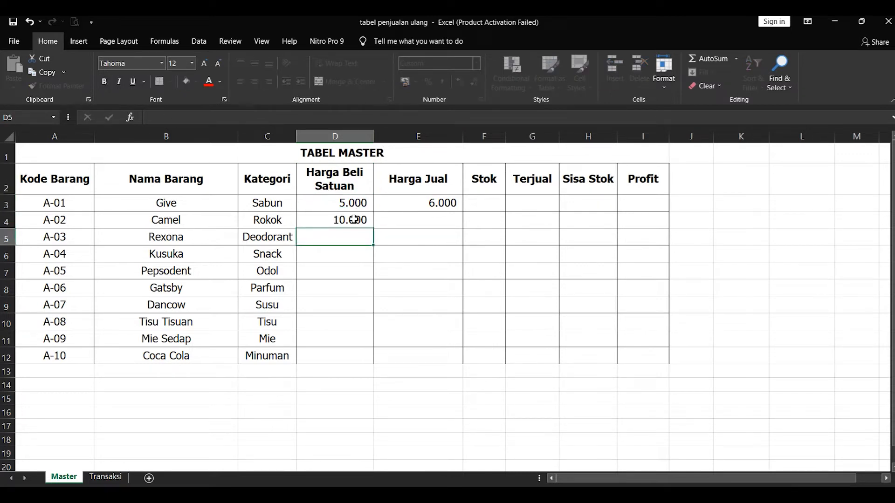
text(7500)
key(Return)
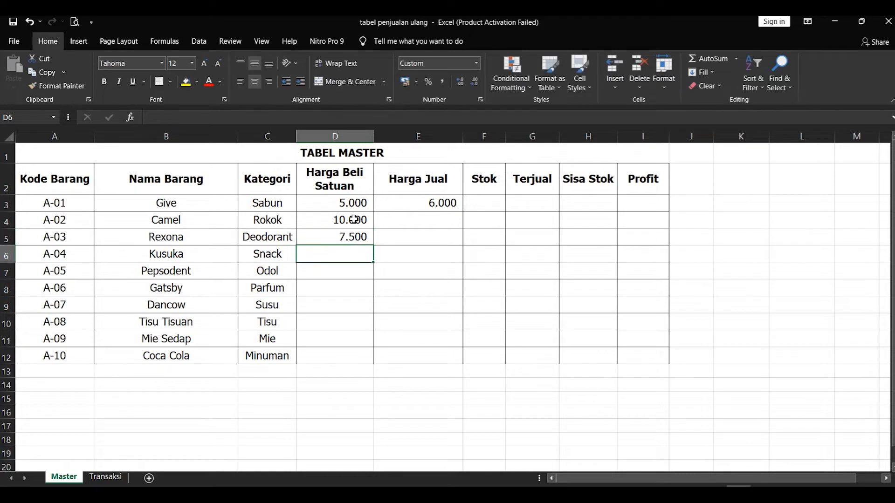
text(6000)
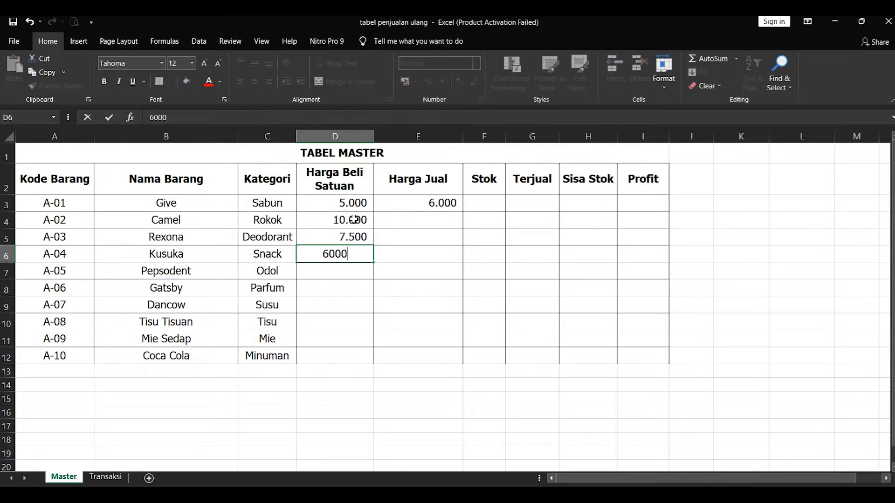
key(Return)
text(11000)
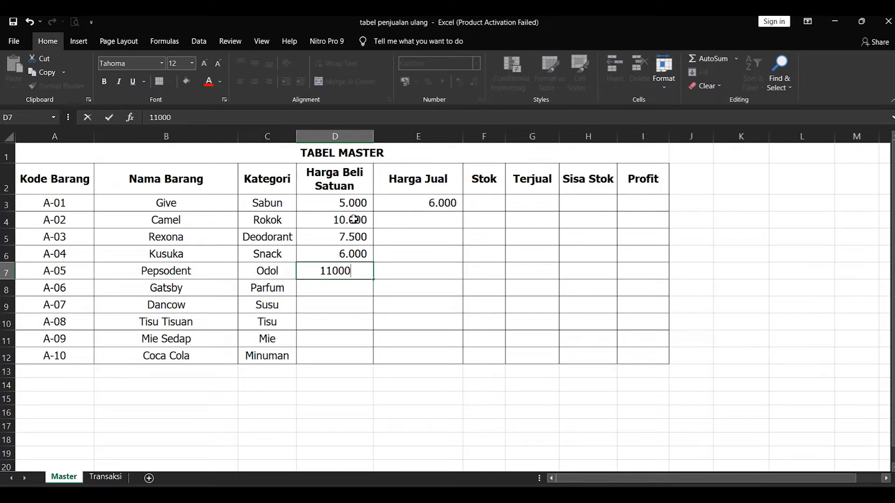
key(Return)
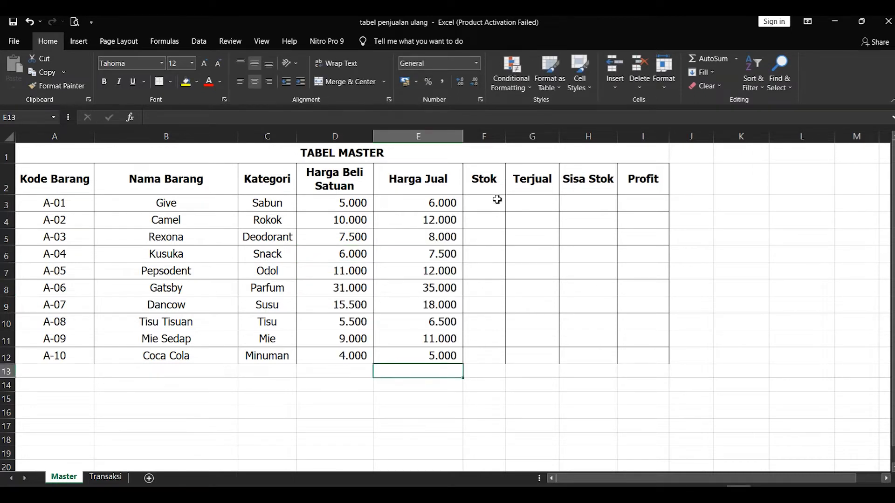
Enter a Stok quantity of 10 for item A-01
click(497, 200)
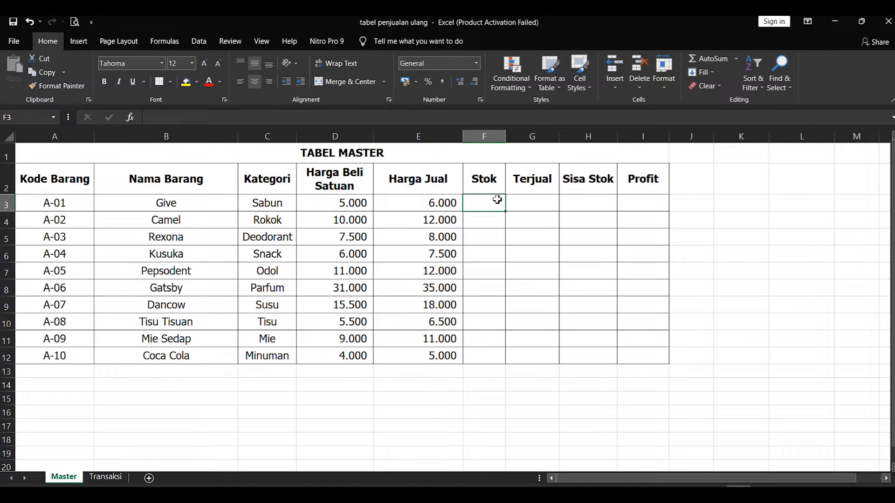
text(10)
key(Return)
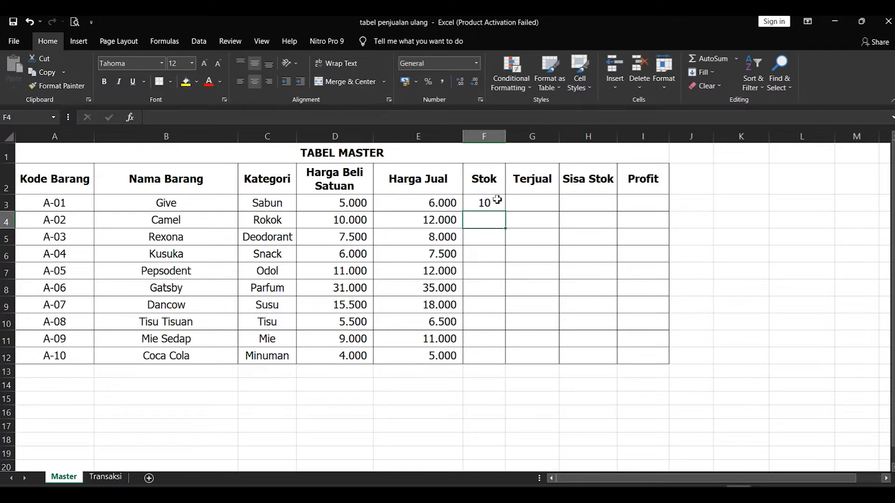
Compare the unit purchase price, selling price and stock of item A-01
click(278, 202)
click(322, 199)
click(410, 206)
click(364, 206)
click(412, 206)
click(343, 207)
click(406, 208)
click(351, 206)
click(410, 207)
click(341, 210)
click(412, 210)
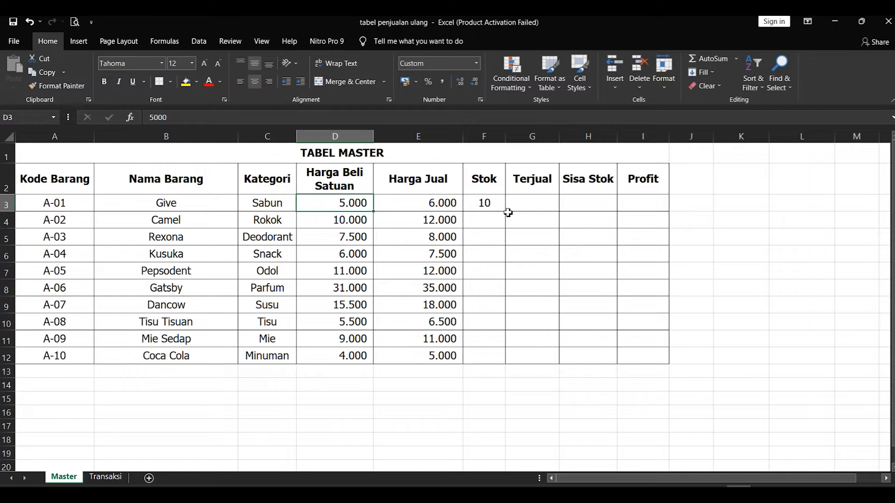
click(485, 204)
click(361, 207)
click(462, 208)
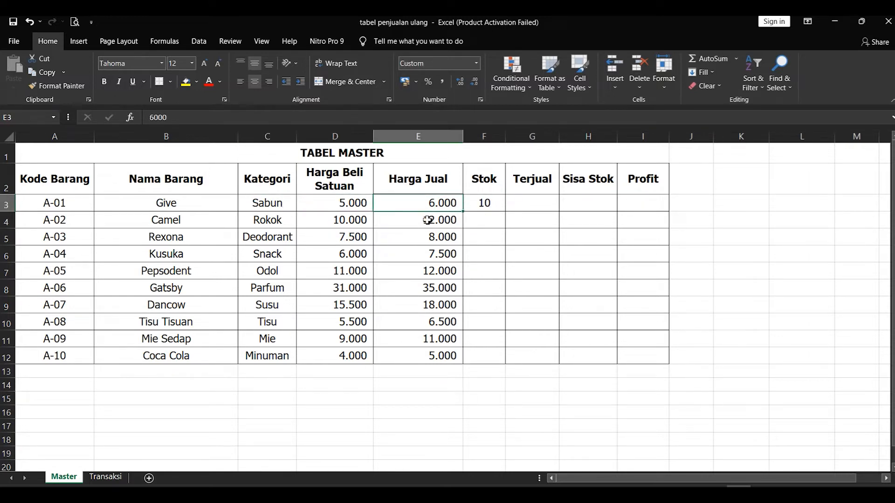
click(359, 208)
click(438, 205)
click(496, 206)
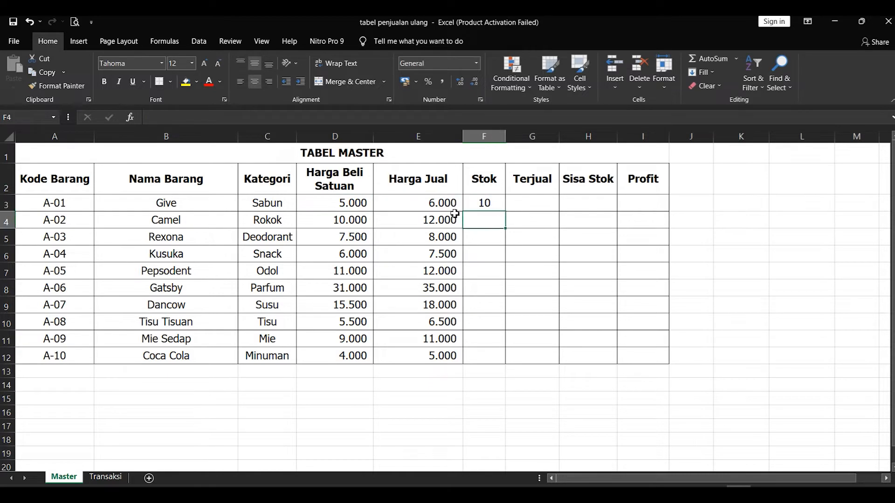
Enter Stok quantities of 15, 60 and 54 for items A-02, A-03 and A-04
click(480, 224)
text(15)
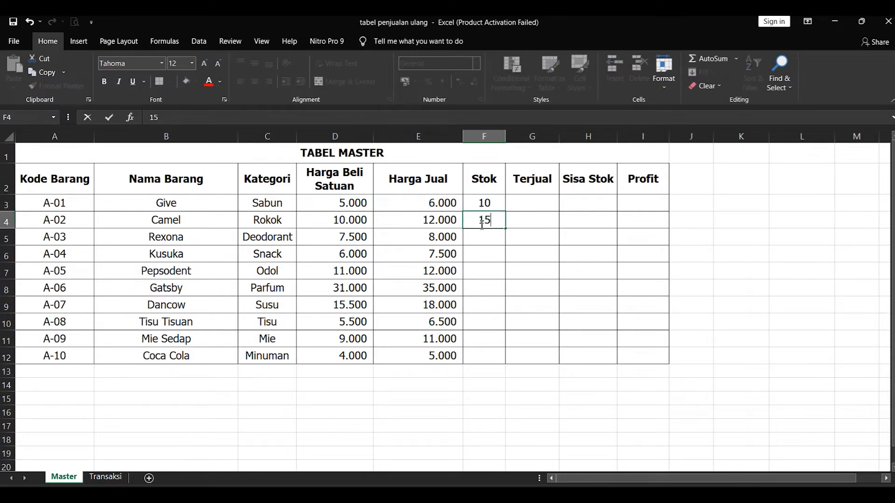
key(Return)
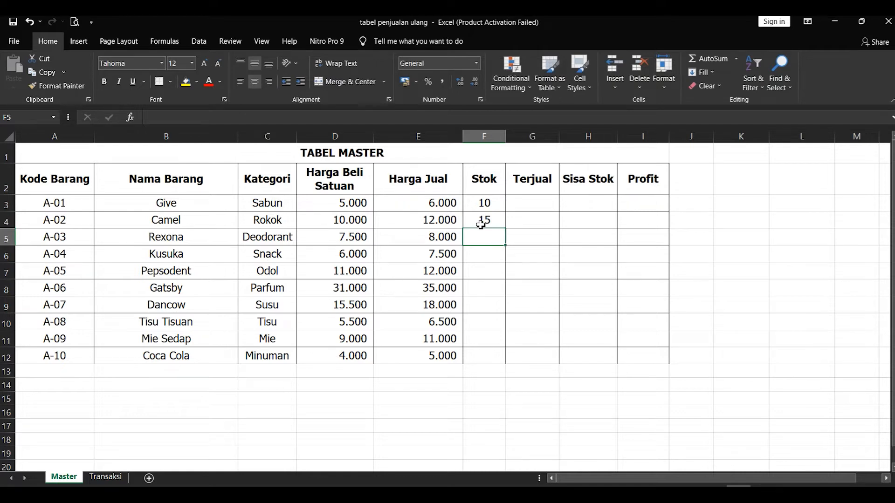
text(60)
key(Return)
text(5)
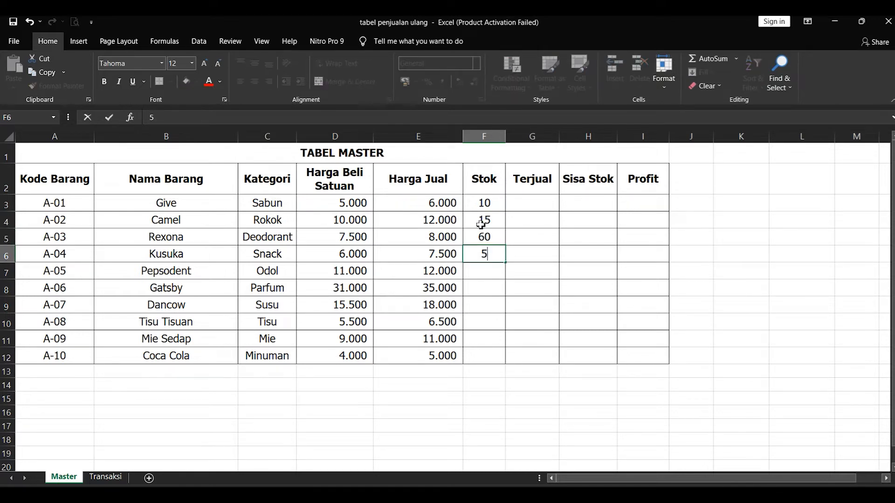
text(4)
key(Return)
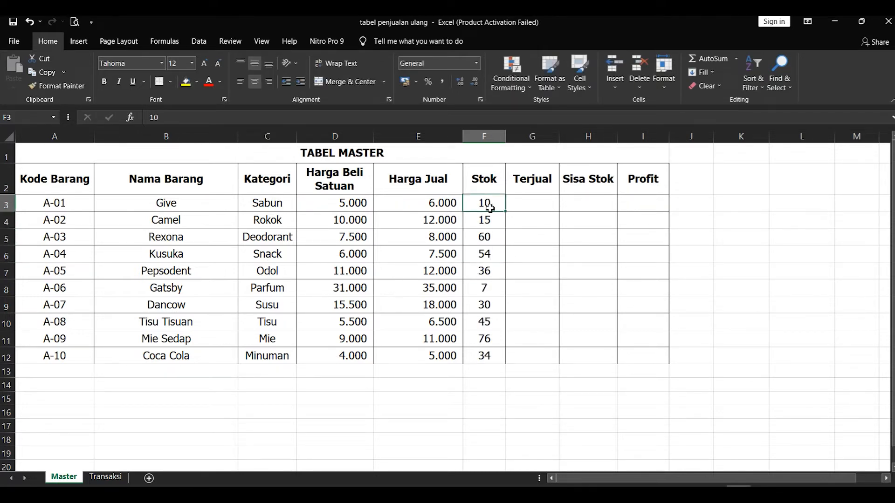
Select item A-01's Terjual cell in the Master table
click(515, 202)
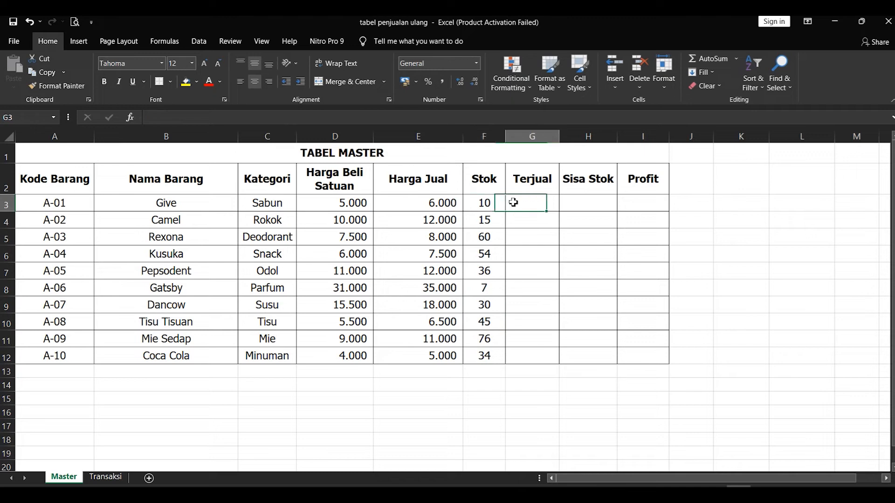
click(498, 203)
click(505, 205)
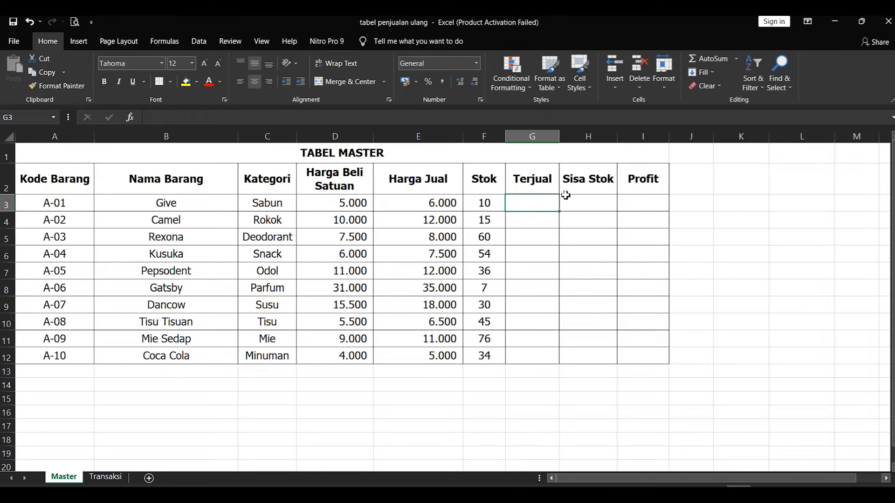
click(640, 81)
click(660, 131)
key(ctrl+z)
Insert a blank column between Stok and Terjual and enter the unit Buah in it for item A-01
click(615, 85)
click(658, 128)
click(521, 204)
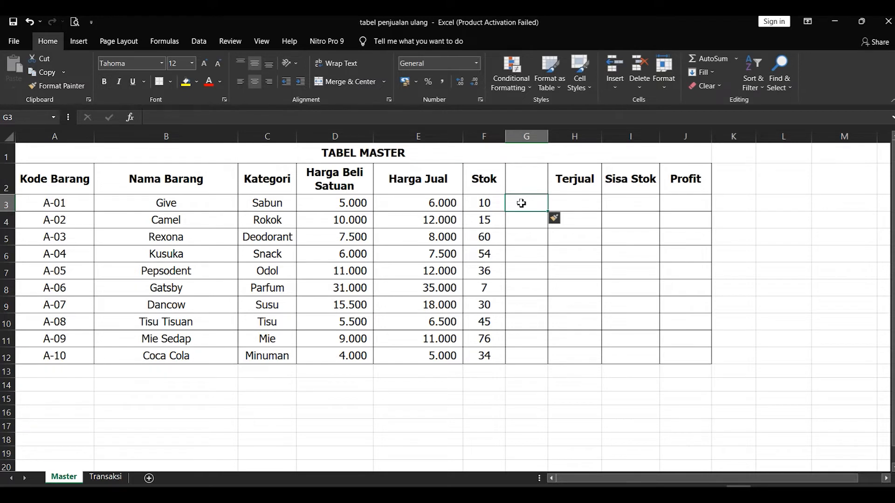
text(Buah)
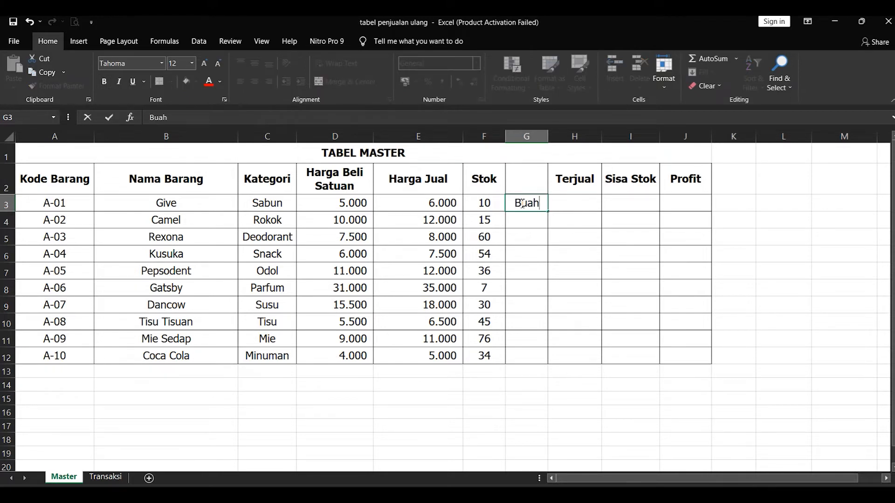
key(Return)
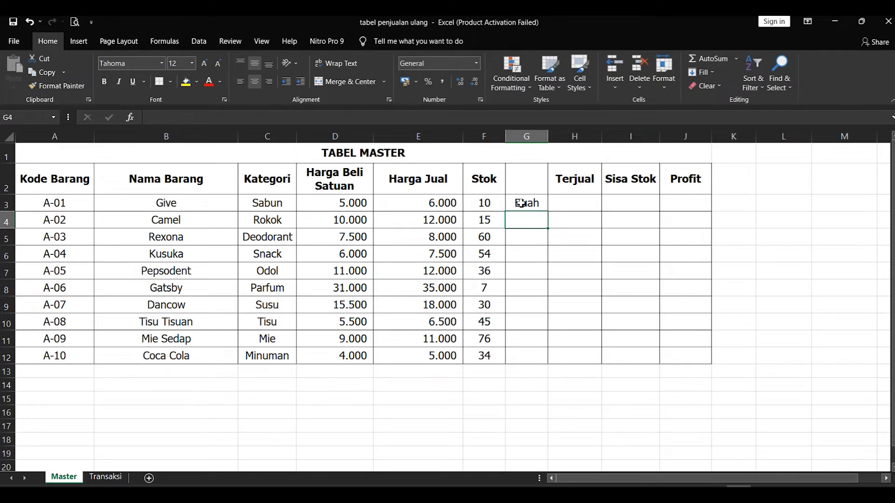
Enter the units Bungkus, Buah and Bungkus for items A-02, A-03 and A-04 in the new column
text(Bungkus)
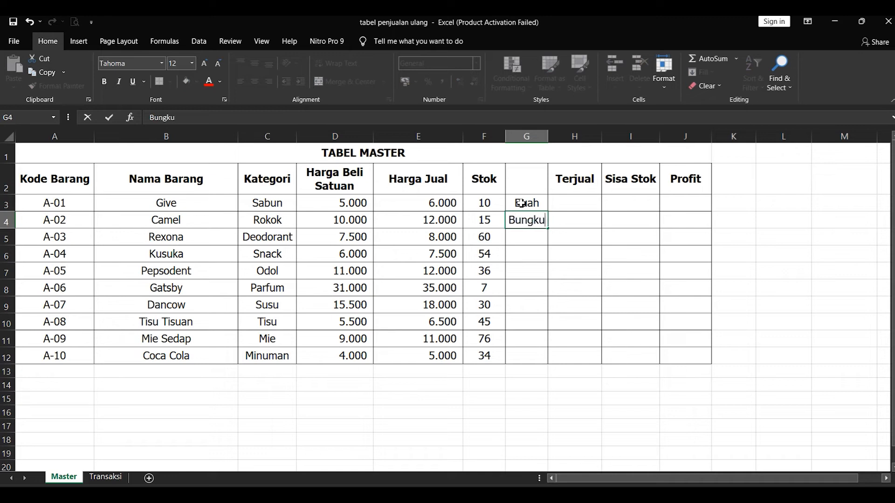
key(Return)
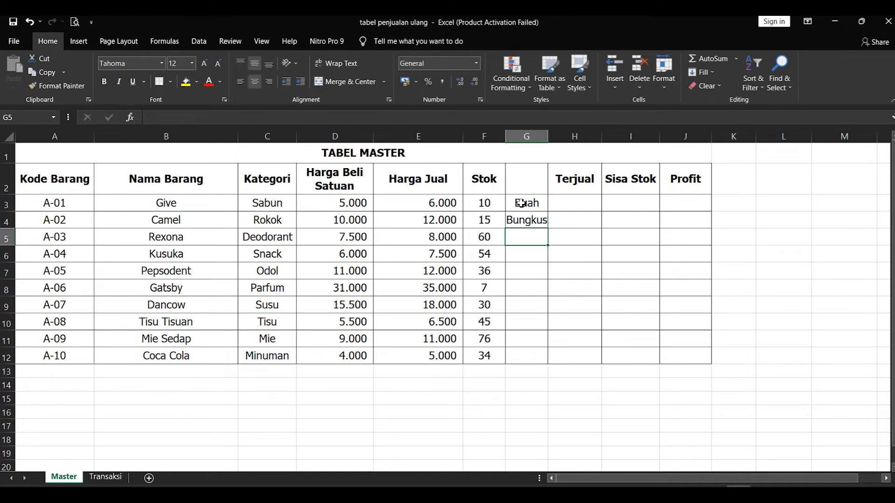
text(B)
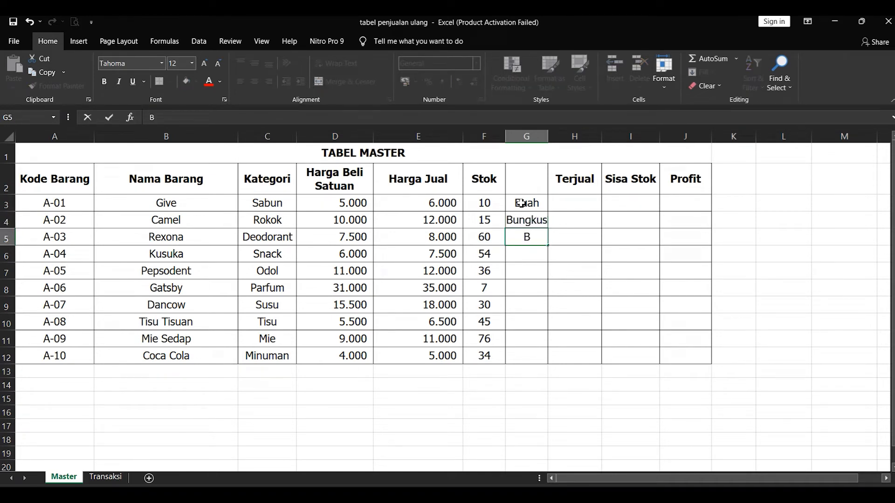
text(uah)
key(Return)
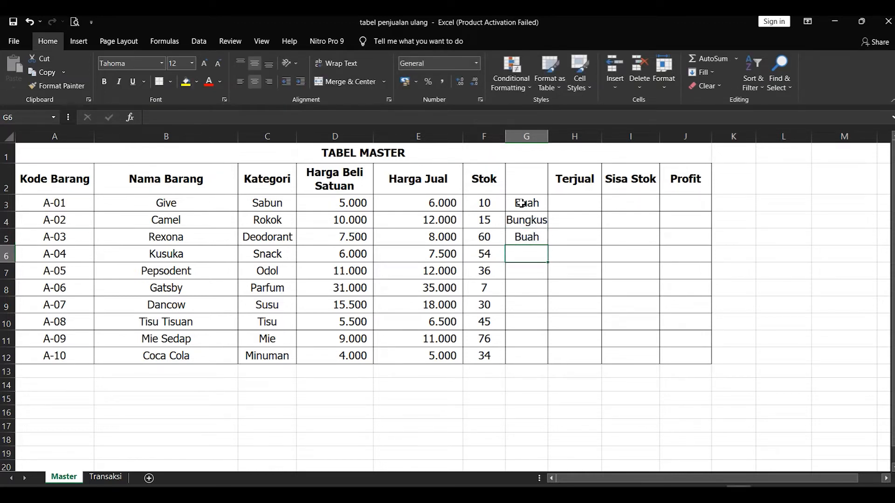
text(Bungkus)
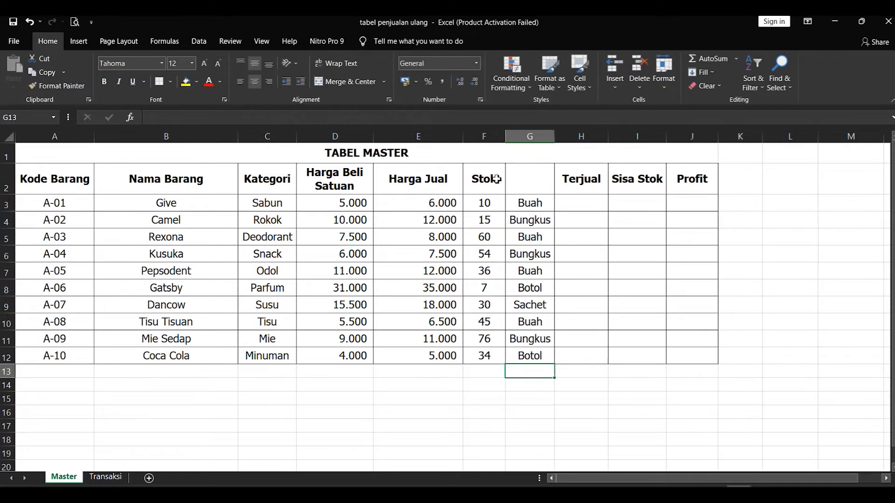
Merge the Stok header across the quantity and unit columns, and remove the border between the quantities and units for A-01 to A-10
drag(489, 180, 524, 180)
click(345, 81)
drag(485, 203, 502, 354)
right_click(503, 354)
click(545, 306)
click(521, 176)
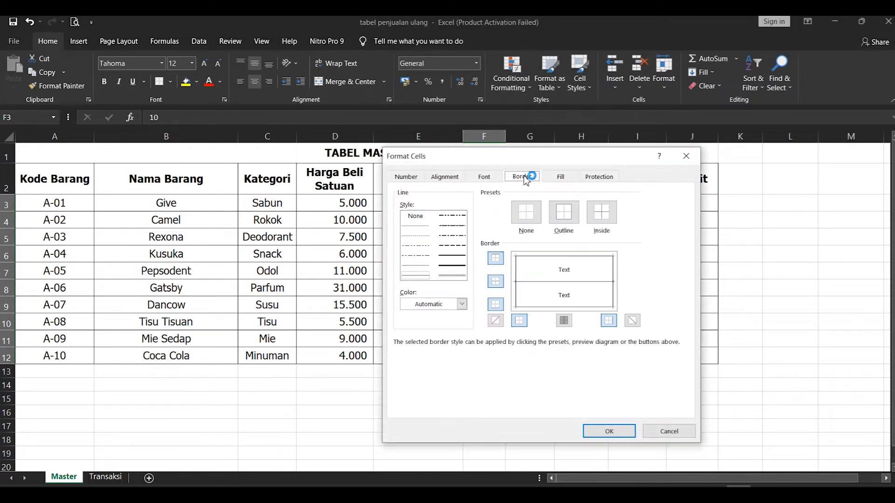
click(615, 273)
click(609, 432)
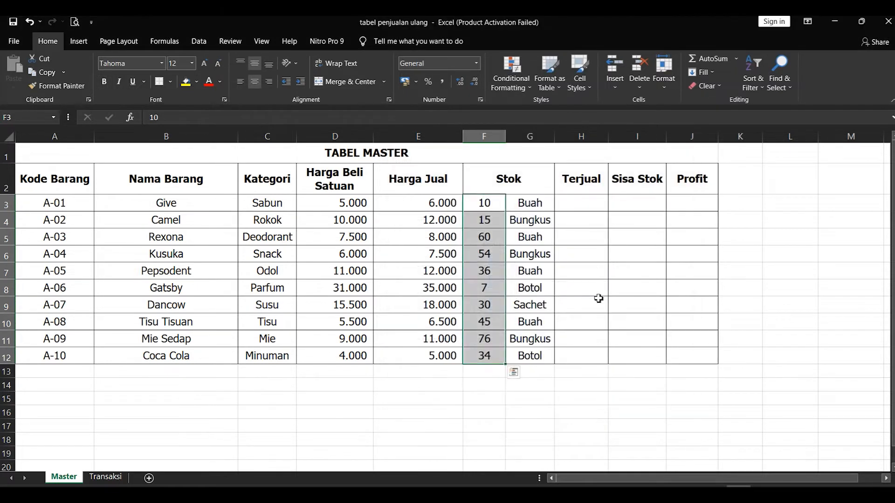
Review the Terjual and Sisa Stok columns of the Master table and the columns of the Transaksi table
click(599, 206)
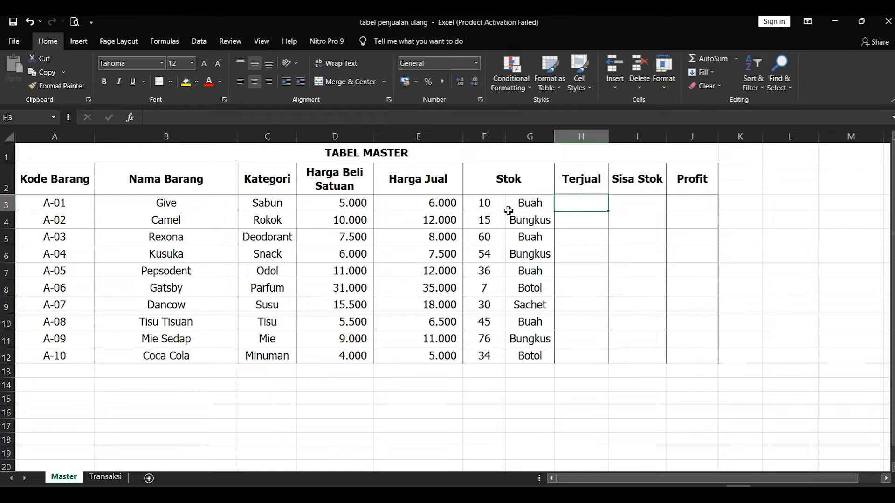
click(625, 201)
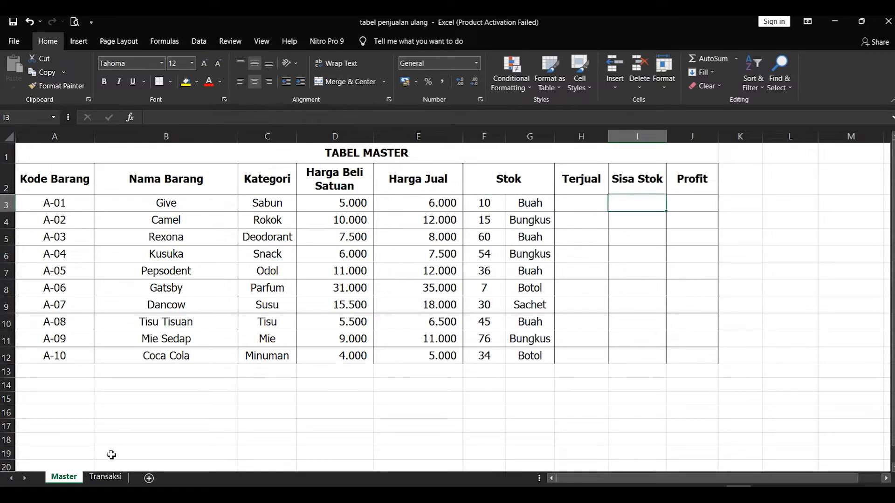
click(106, 477)
drag(40, 206, 377, 344)
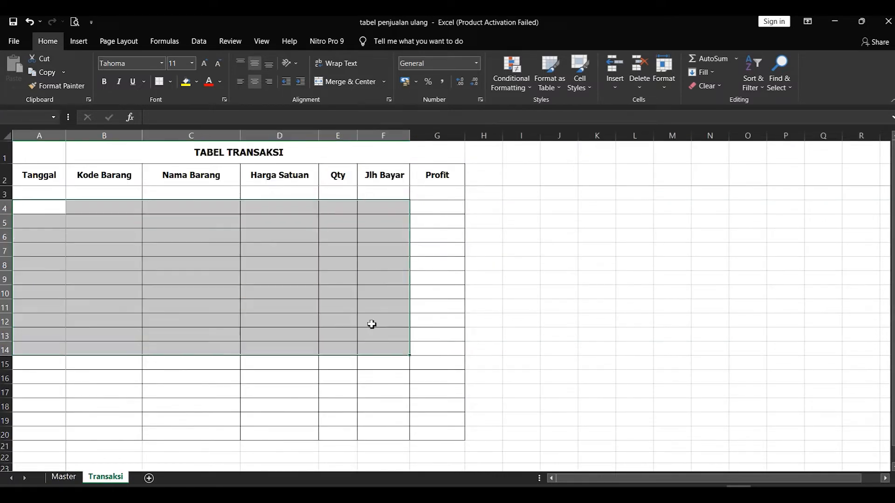
click(339, 264)
click(101, 198)
click(282, 196)
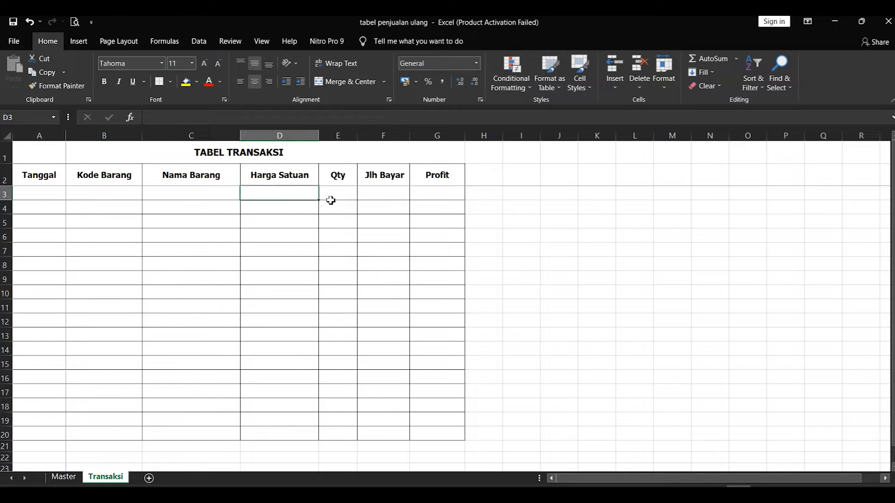
click(434, 205)
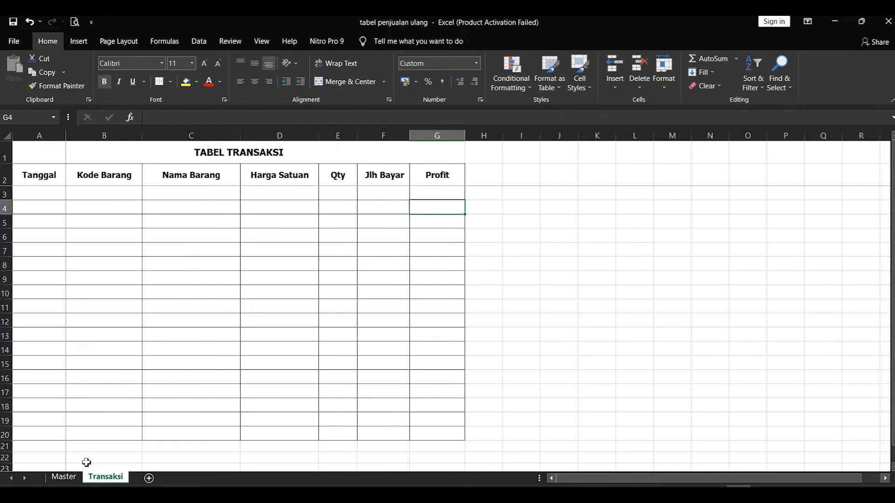
Return to the Master sheet and examine its Sisa Stok column
click(67, 477)
drag(645, 179, 652, 311)
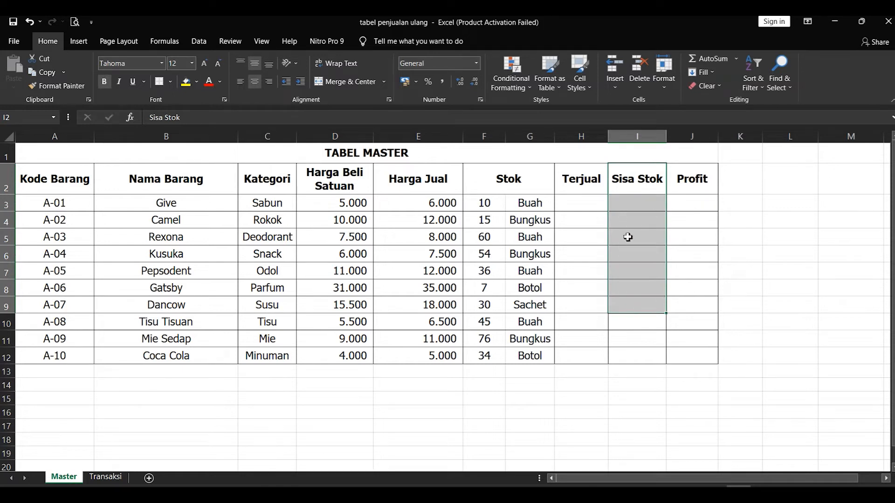
click(636, 234)
drag(639, 205, 641, 312)
click(642, 308)
Examine the title and entry rows of the table on the Transaksi sheet
click(111, 476)
drag(42, 195, 448, 405)
click(134, 240)
drag(53, 196, 350, 334)
click(353, 279)
click(232, 160)
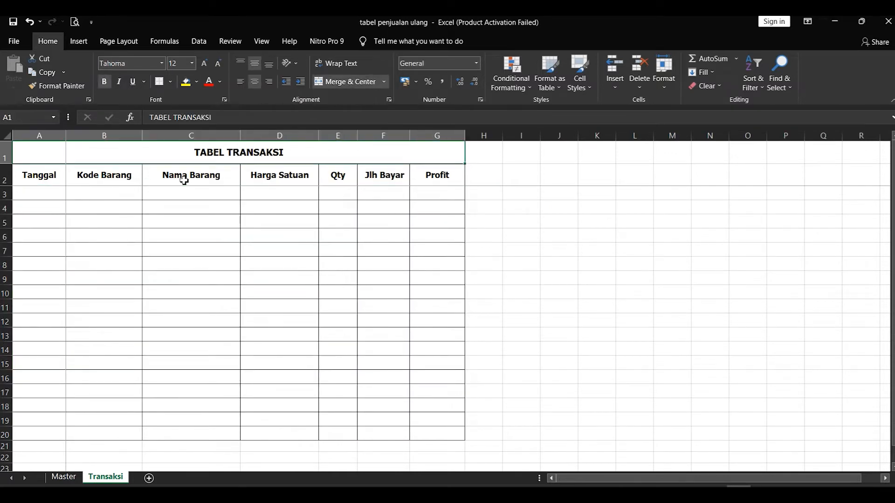
click(44, 199)
click(248, 209)
click(33, 196)
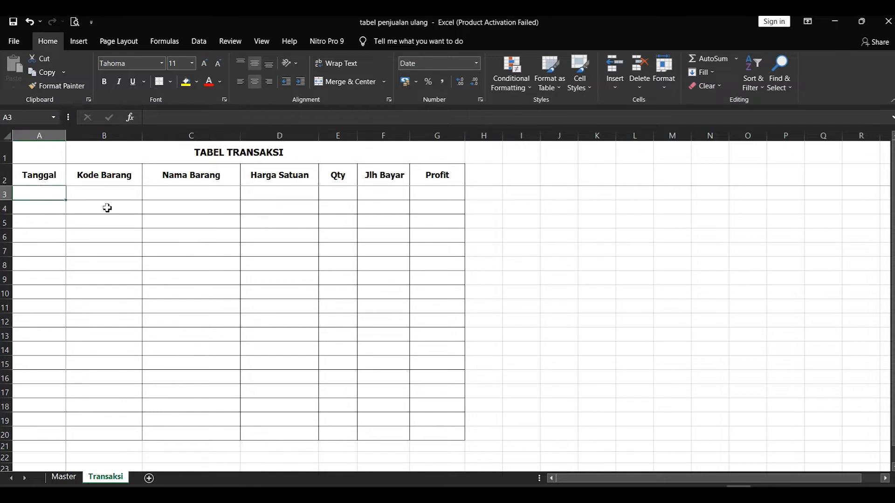
click(156, 223)
Go back to the Master sheet and compare item A-01's Harga Beli Satuan, Stok and Profit cells
click(64, 477)
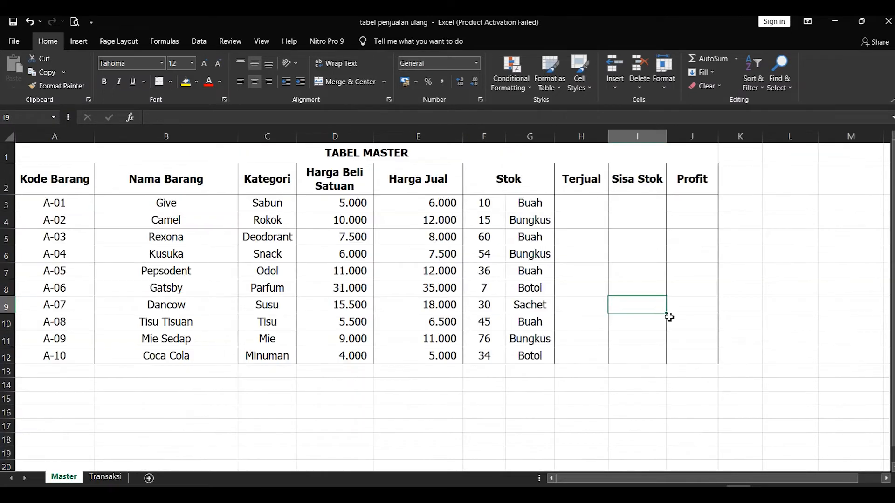
click(699, 200)
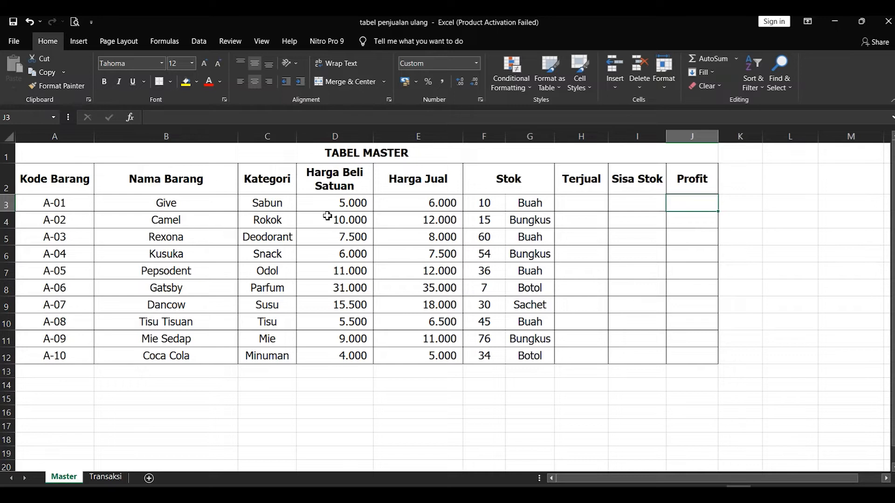
click(261, 208)
click(334, 209)
click(525, 209)
click(717, 205)
click(283, 215)
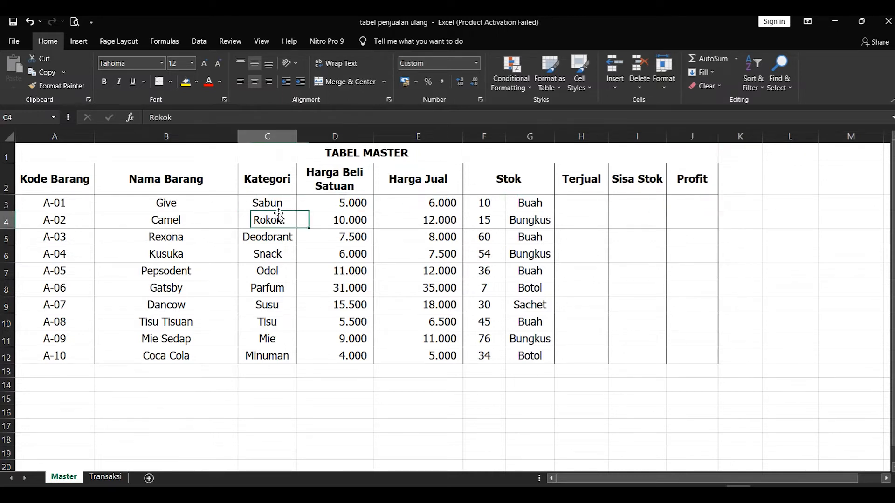
click(354, 208)
click(257, 214)
click(336, 210)
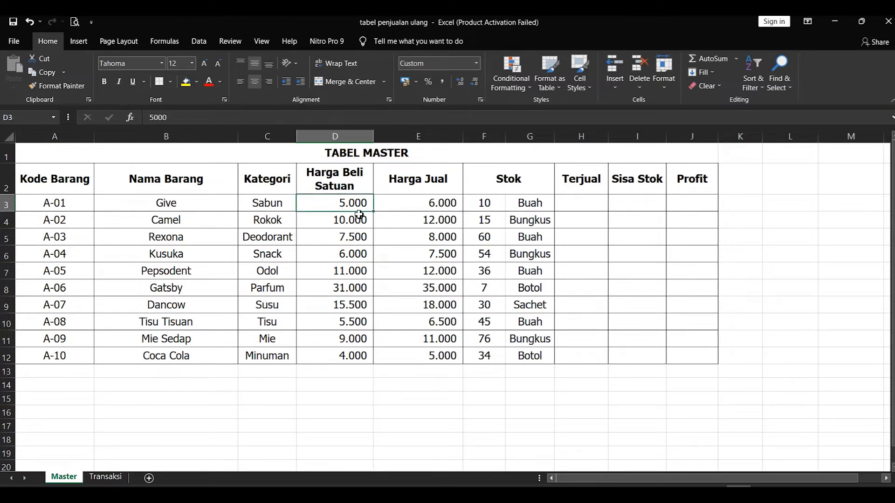
Narrow the Harga Jual column of the Master table slightly
click(441, 208)
mouse_move(462, 137)
mouse_down()
mouse_move(436, 139)
mouse_move(446, 138)
mouse_up()
click(426, 184)
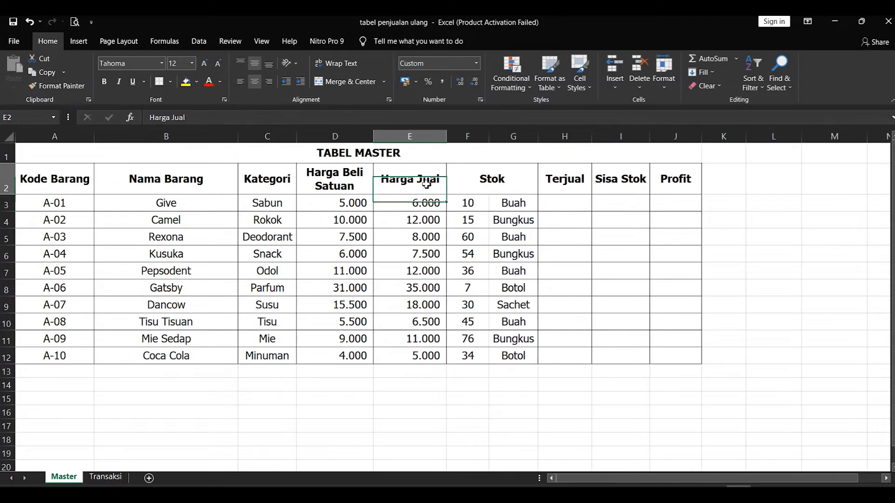
Calculate Profit for item A-01 with =E3-D3 and copy the formula down to item A-10
click(672, 203)
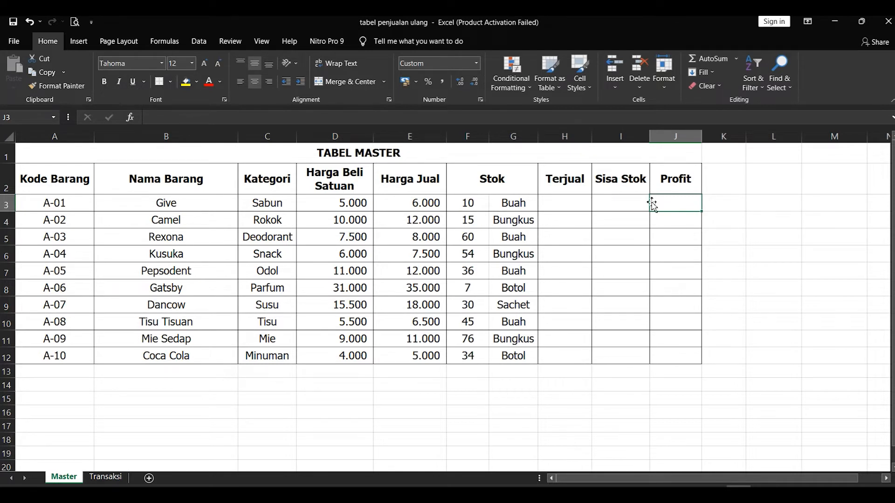
text(=)
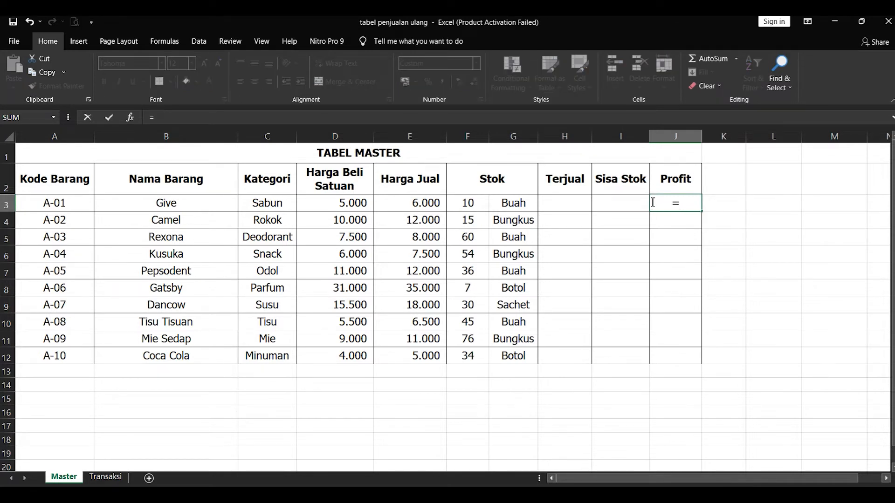
click(410, 203)
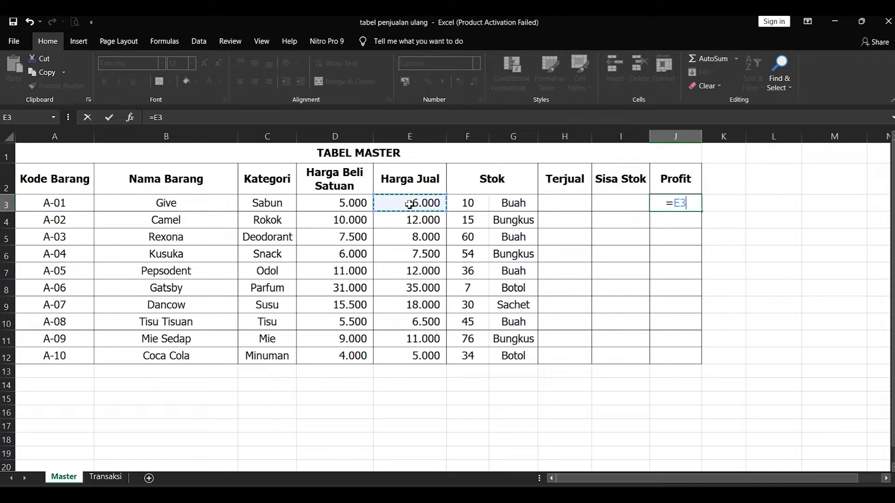
text(-)
click(356, 211)
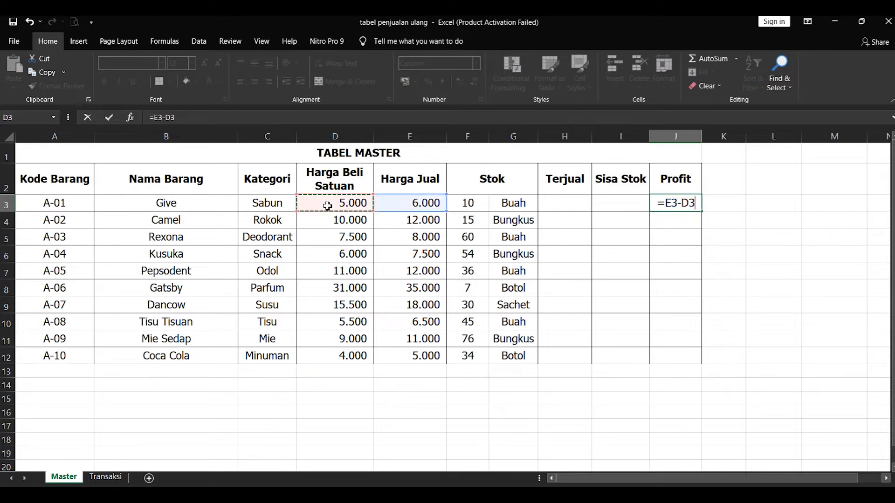
key(Return)
click(694, 205)
drag(702, 222, 705, 364)
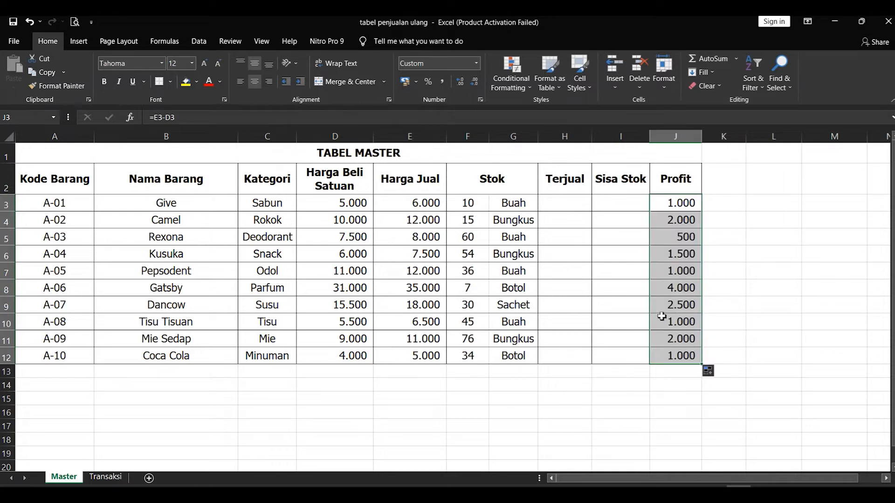
Check item A-01's Profit formula and save the workbook
click(672, 205)
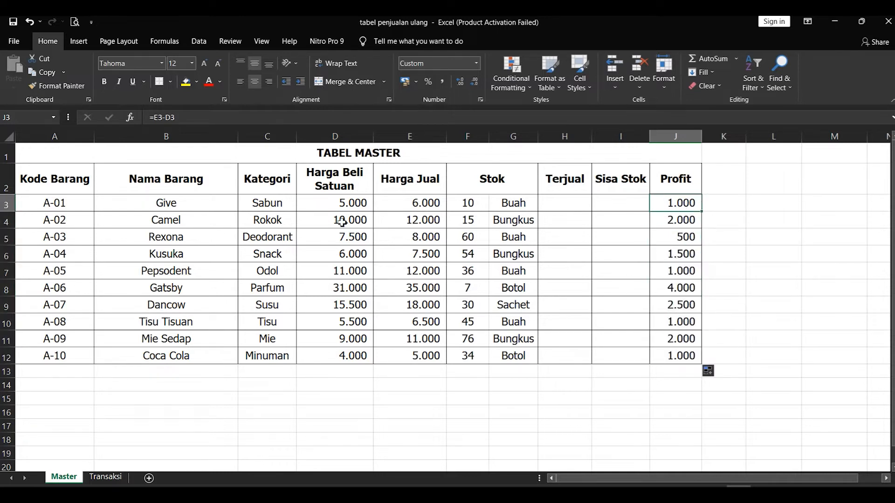
click(289, 225)
click(464, 225)
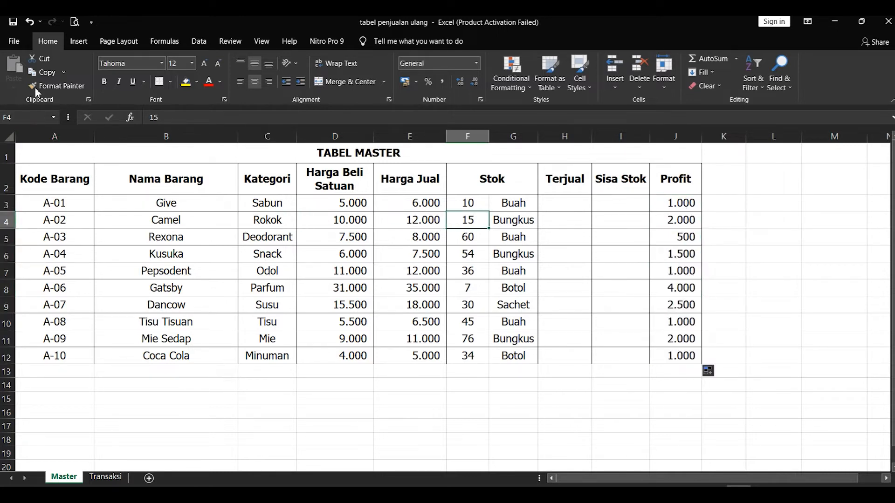
click(12, 27)
Enter the date 11-08-2022 in the first Tanggal row of the Transaksi table
click(560, 205)
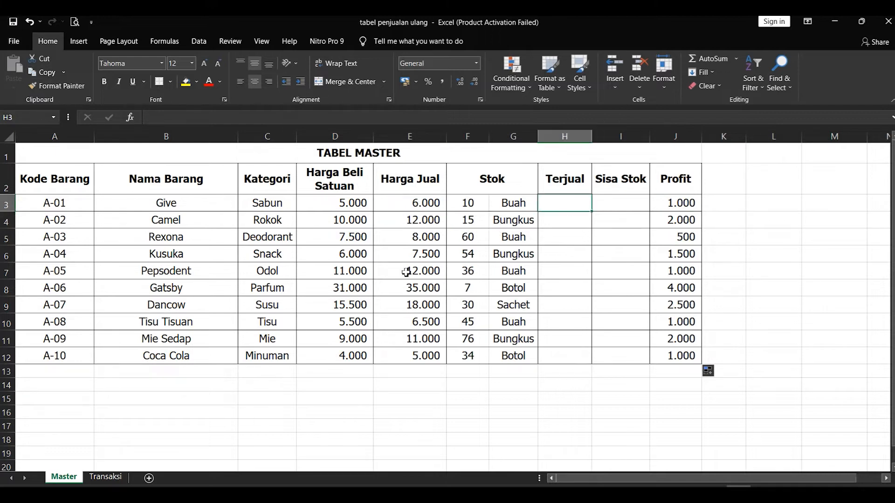
click(99, 477)
click(42, 194)
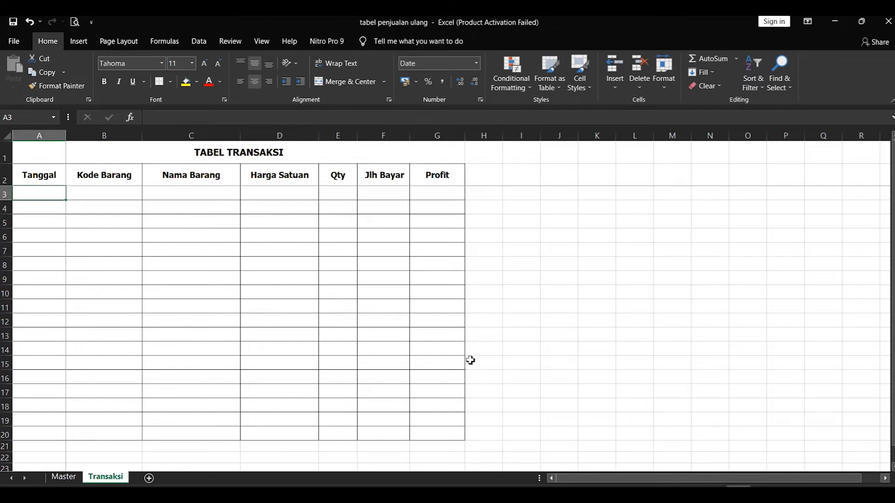
click(112, 195)
click(39, 192)
text(11-08-2022)
scroll(40, 193, right, 2)
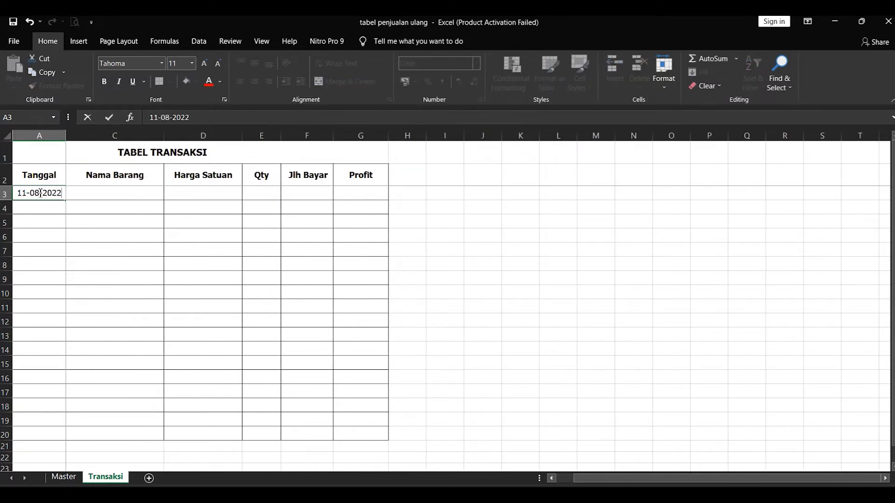
key(Return)
scroll(39, 192, left, 2)
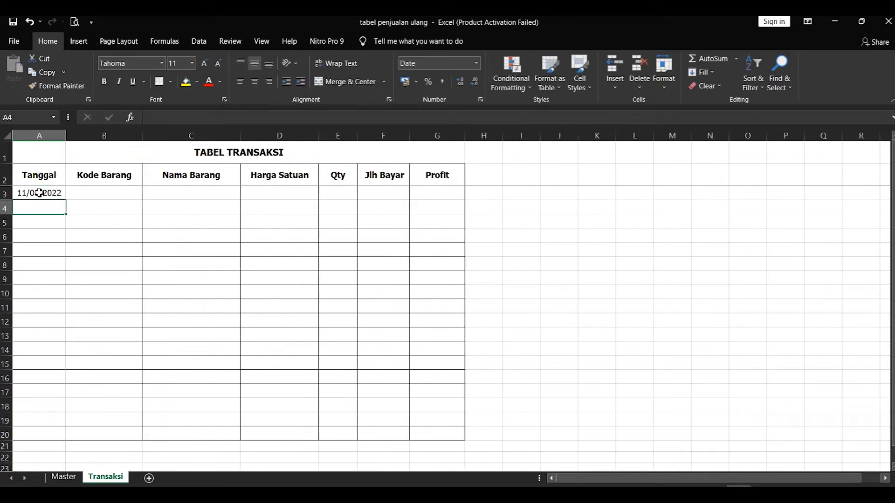
Enter A-05 as the Kode Barang in the first transaction row
click(107, 195)
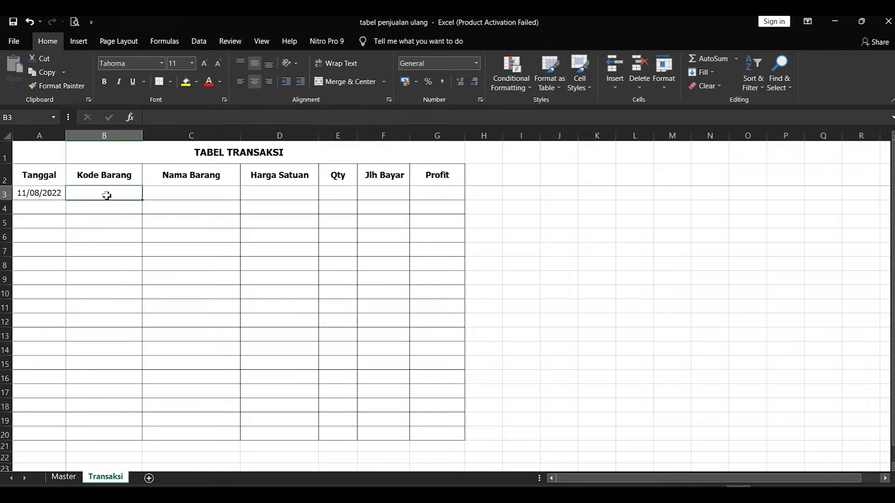
text(0)
text(-05)
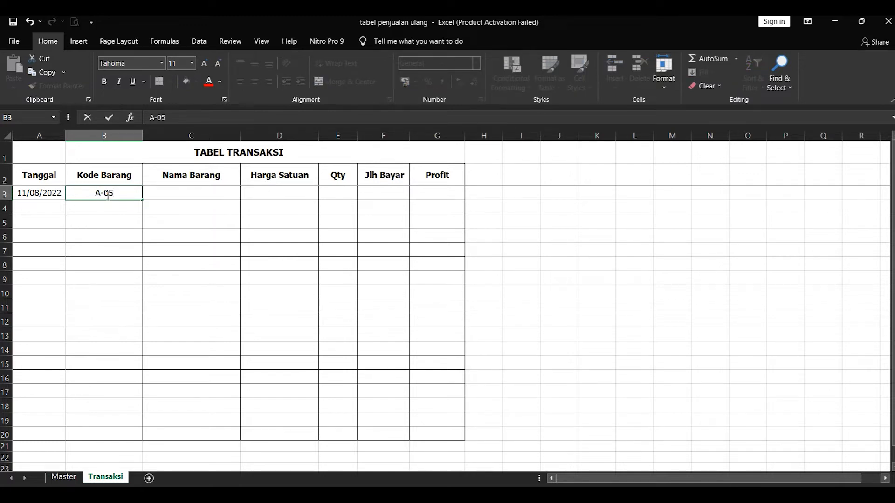
key(Return)
Compare the Kode Barang, Nama Barang and Harga Satuan cells in the first transaction row
click(116, 192)
click(172, 192)
click(102, 193)
click(204, 196)
click(124, 195)
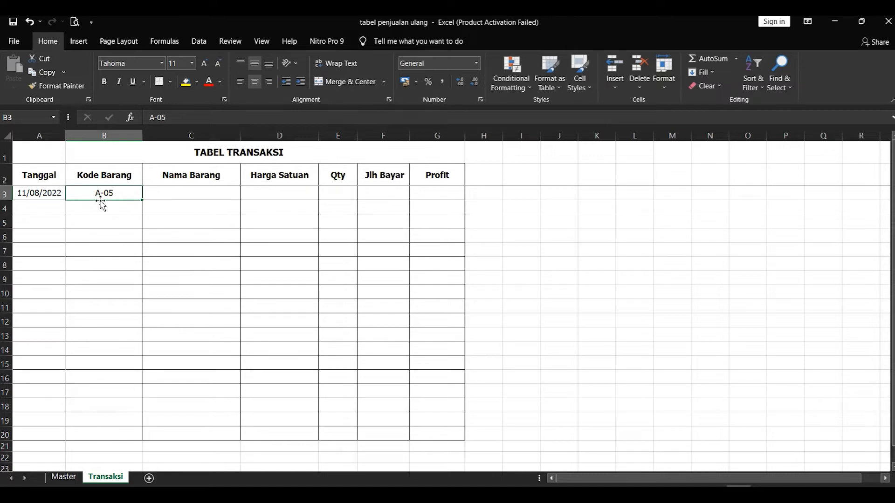
click(181, 190)
click(310, 193)
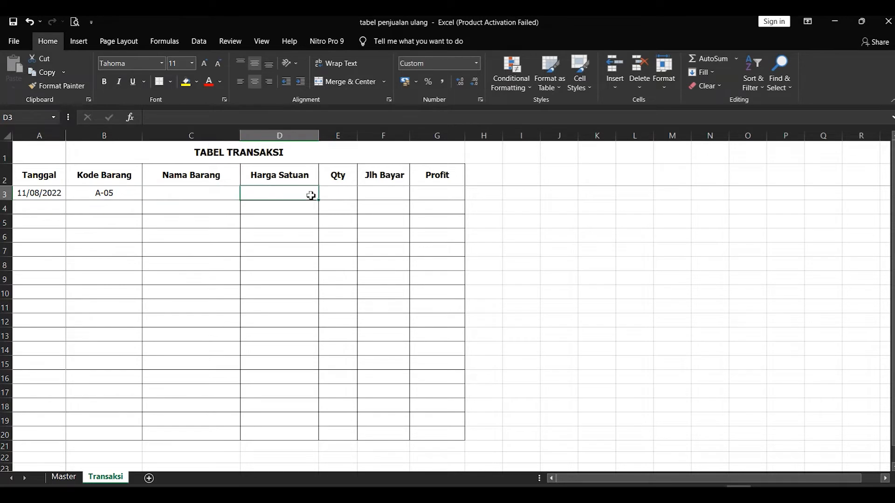
click(112, 201)
click(227, 191)
click(276, 191)
click(201, 192)
click(131, 193)
click(190, 193)
click(261, 192)
click(114, 197)
click(210, 194)
click(266, 194)
click(192, 196)
Clear the Kode Barang entry in the first transaction row
click(110, 201)
key(Delete)
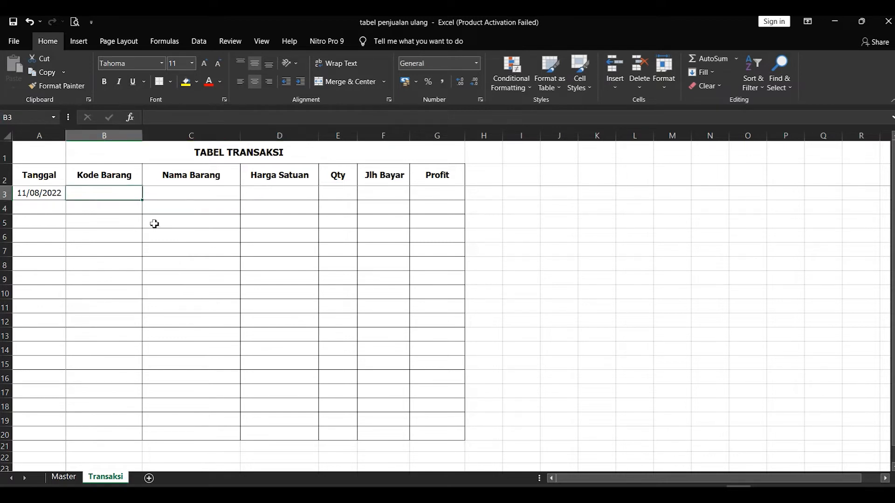
click(198, 199)
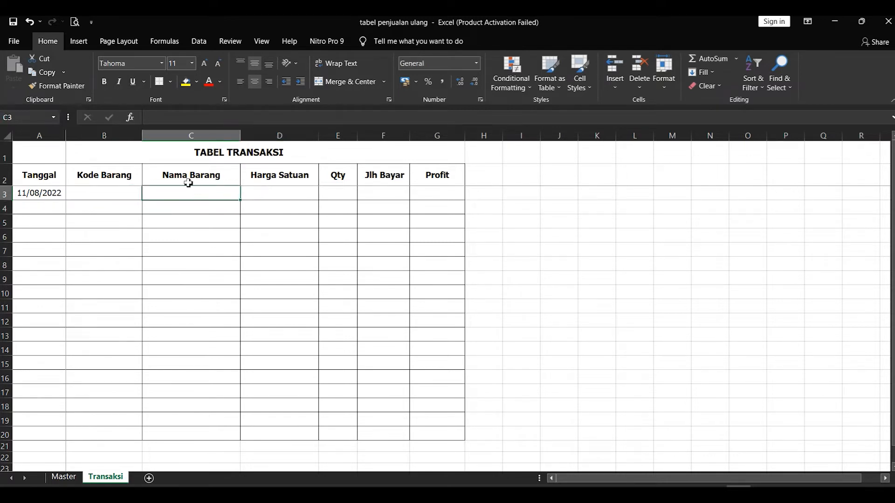
click(138, 192)
click(206, 192)
click(4, 194)
click(159, 182)
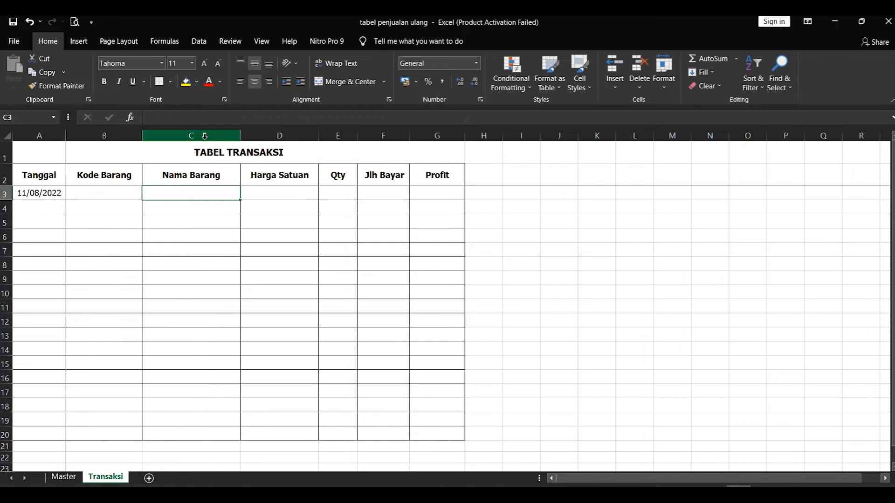
key(ctrl+space)
click(4, 196)
Begin a VLOOKUP formula in the first Nama Barang cell, C3, with Kode Barang cell B3 as the lookup value
click(187, 195)
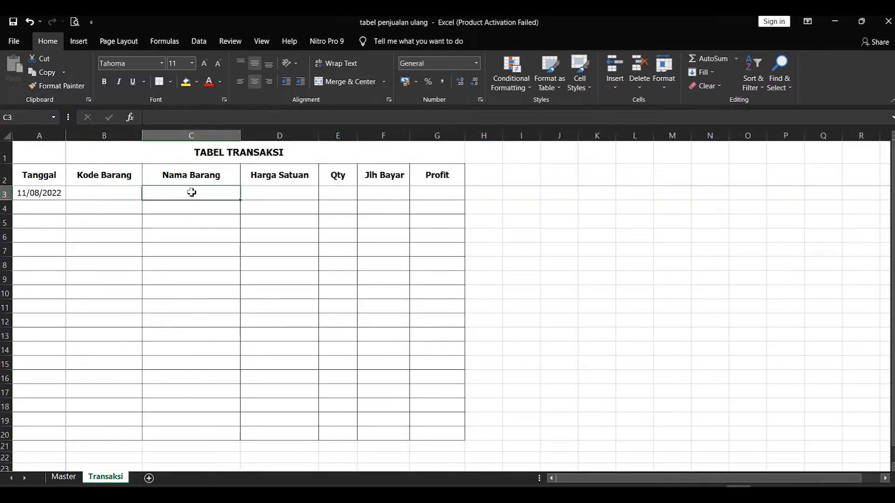
text(=)
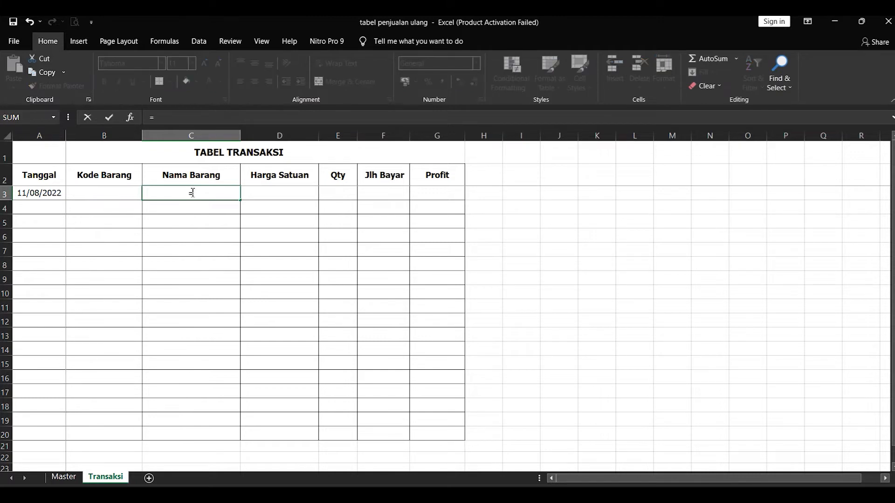
text(VLOOKUP()
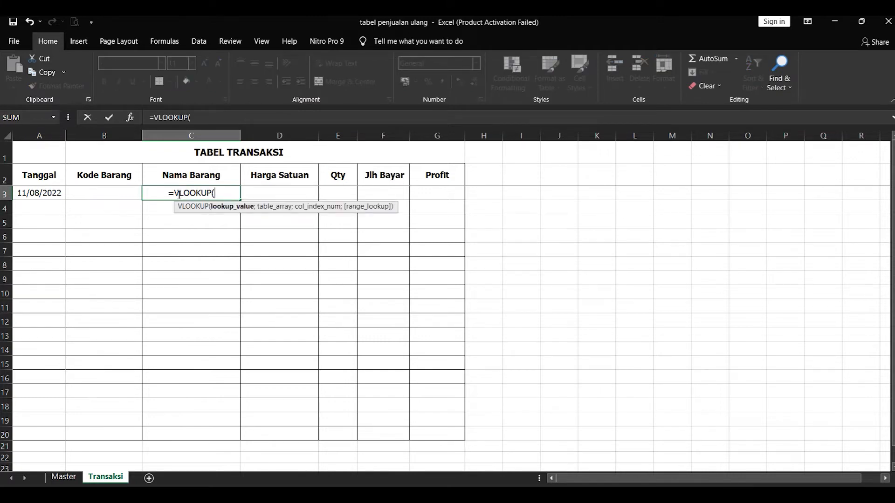
click(107, 196)
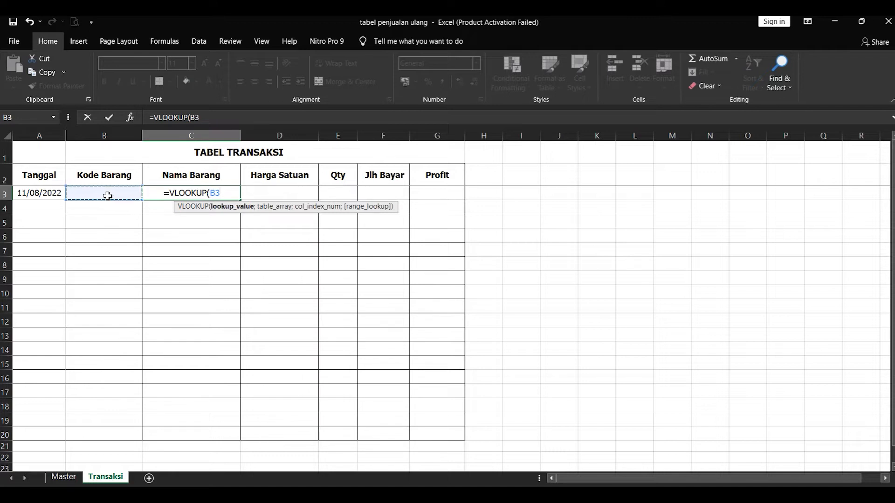
text(;)
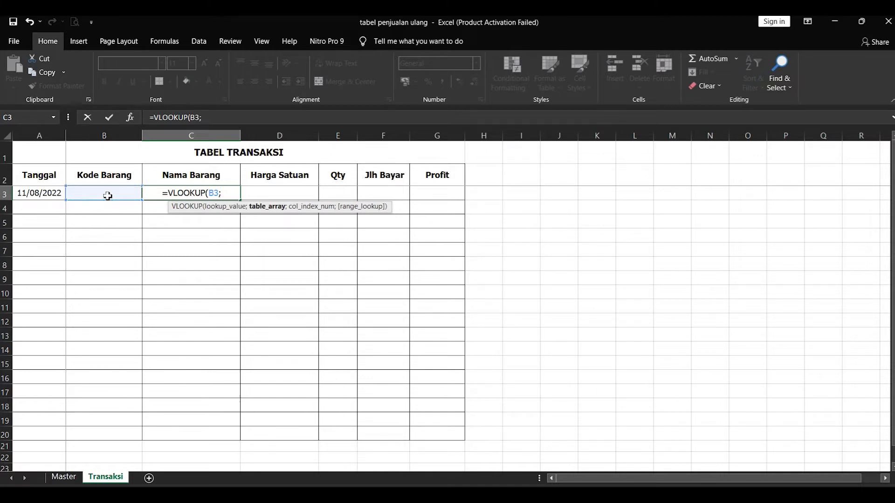
Use the Master table's data rows, range A3:J12, as the VLOOKUP table array
click(62, 476)
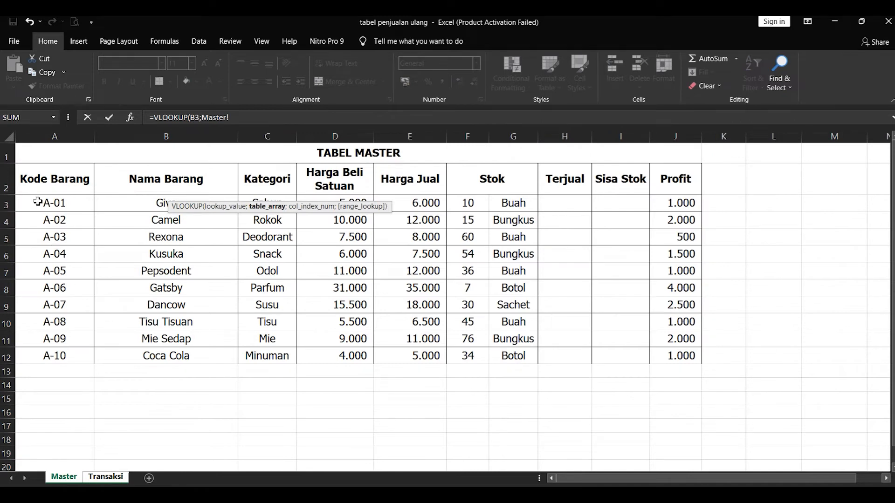
drag(38, 201, 686, 353)
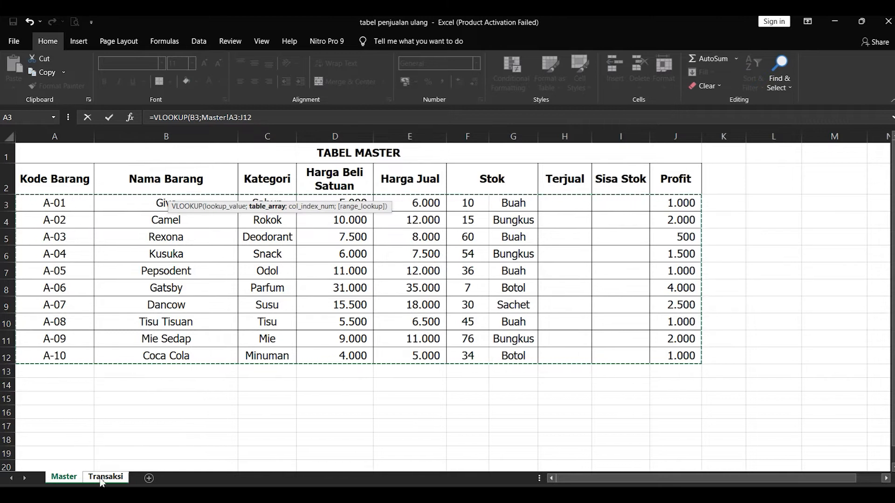
drag(64, 204, 689, 353)
click(41, 207)
drag(37, 205, 676, 361)
Complete the VLOOKUP formula with column index 2 and FALSE for an exact match
click(292, 117)
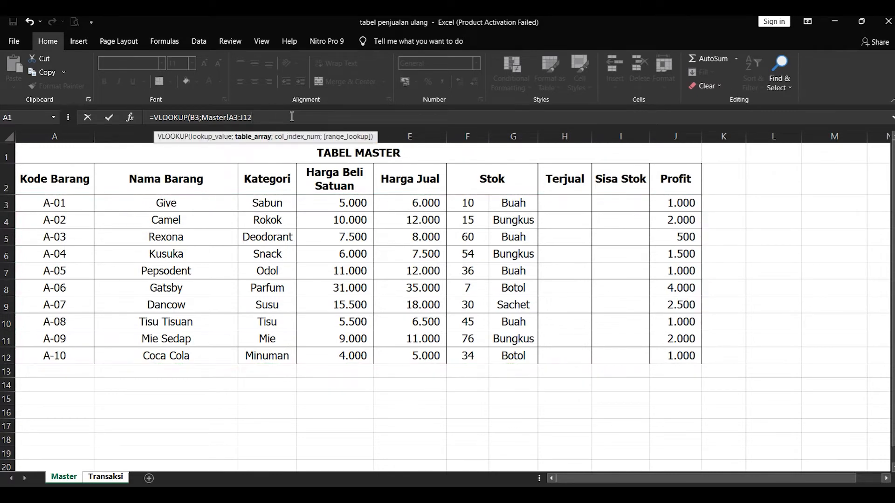
text(;2)
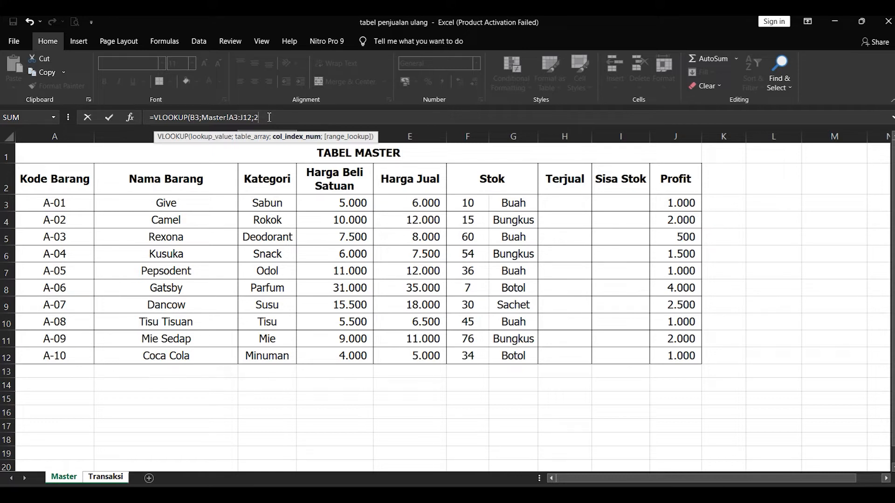
text(;)
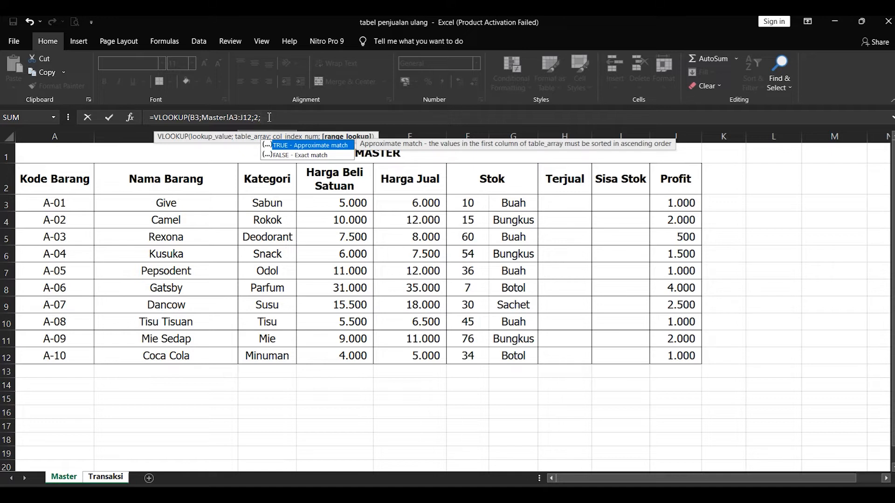
text(FALSE))
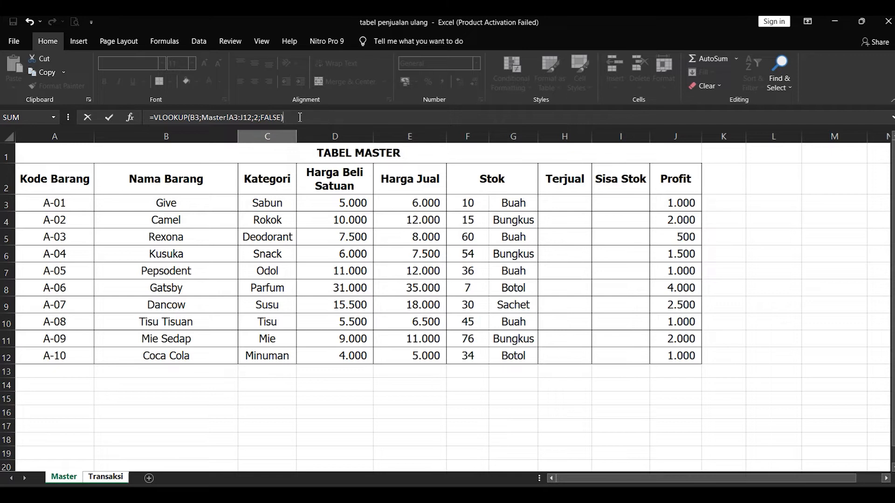
key(Return)
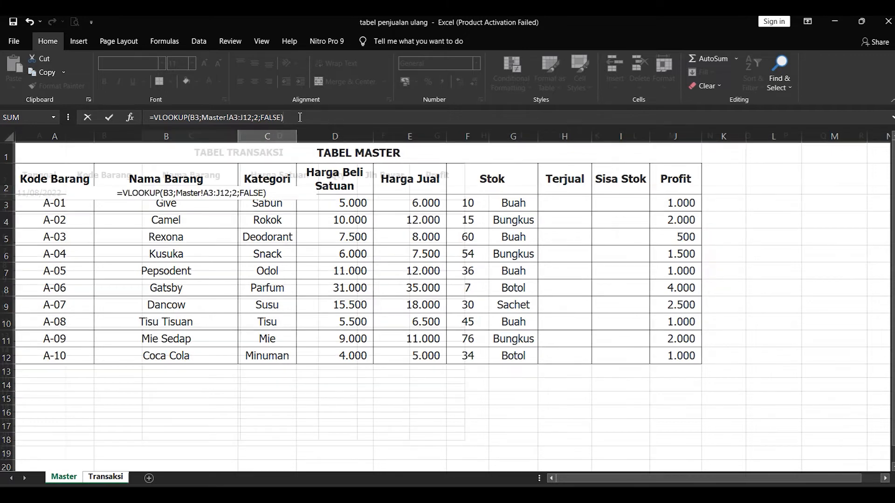
Check the Nama Barang formula's result against the empty Kode Barang cell in the first transaction row
click(230, 191)
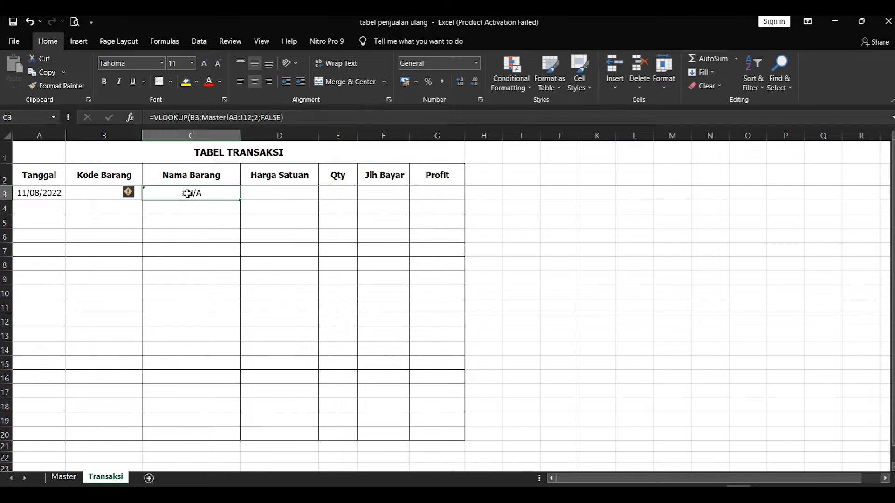
click(108, 198)
click(200, 194)
click(98, 199)
click(189, 195)
click(108, 195)
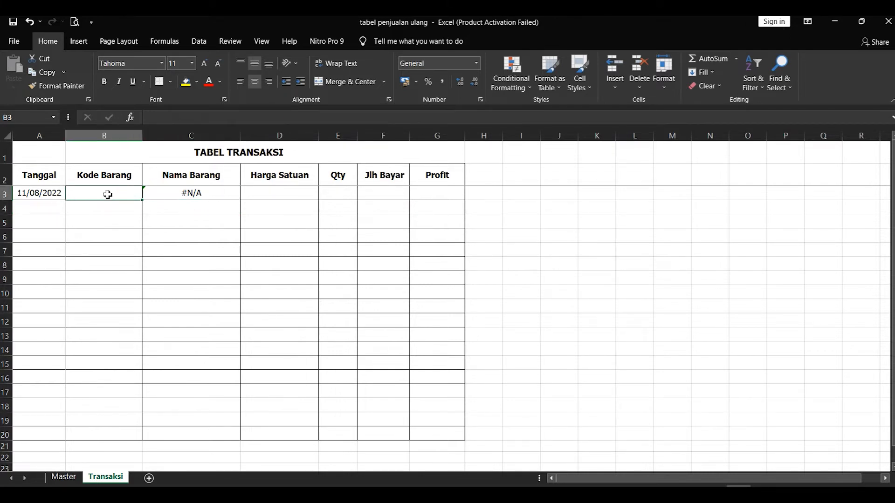
click(200, 193)
click(93, 194)
click(202, 194)
Enter A-04 as the Kode Barang in the first transaction row
click(81, 195)
double_click(81, 195)
text(A-04)
key(Return)
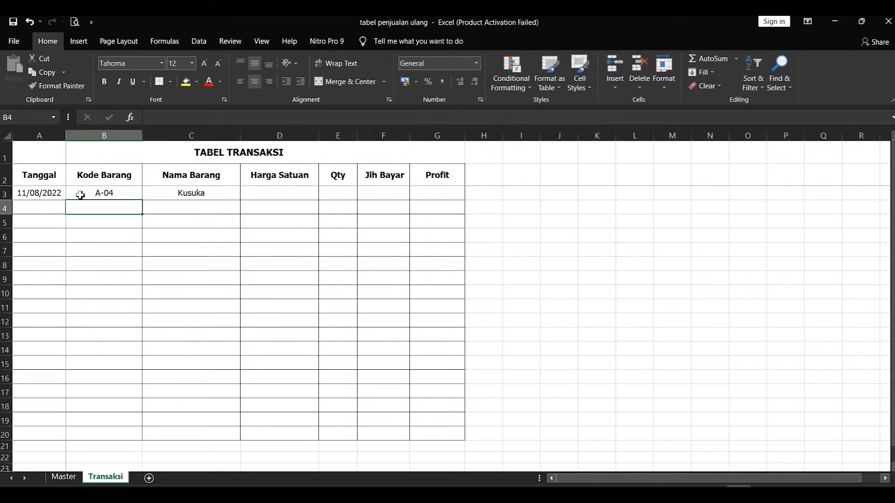
Compare the transaction's looked-up Nama Barang with item A-04's row in the Master table
click(81, 194)
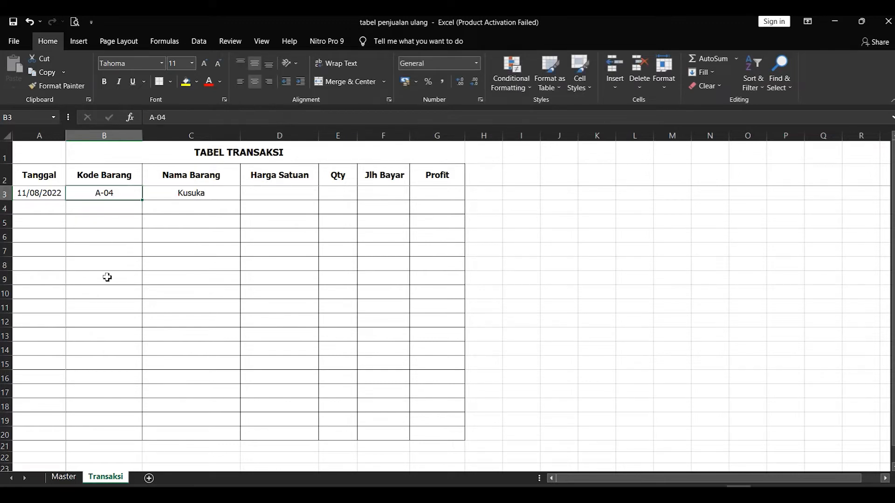
click(67, 478)
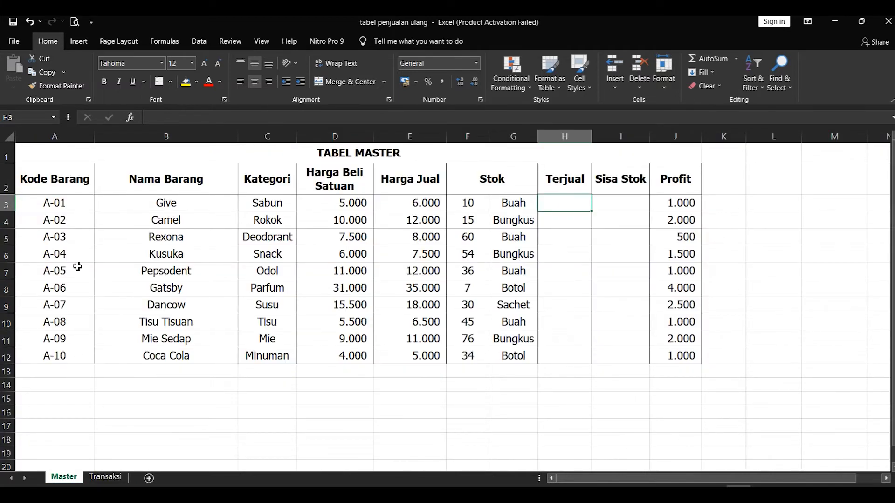
drag(64, 254, 154, 261)
click(277, 260)
click(188, 254)
click(259, 260)
click(186, 259)
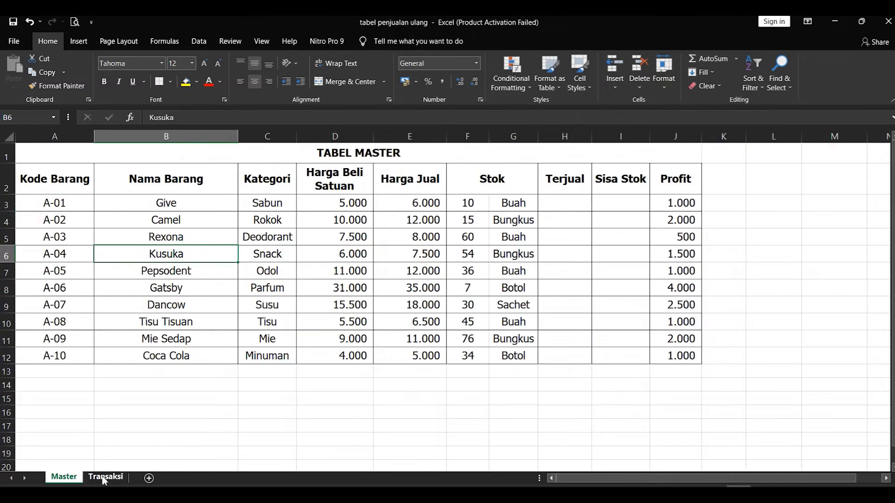
click(106, 477)
click(215, 191)
click(105, 194)
click(201, 193)
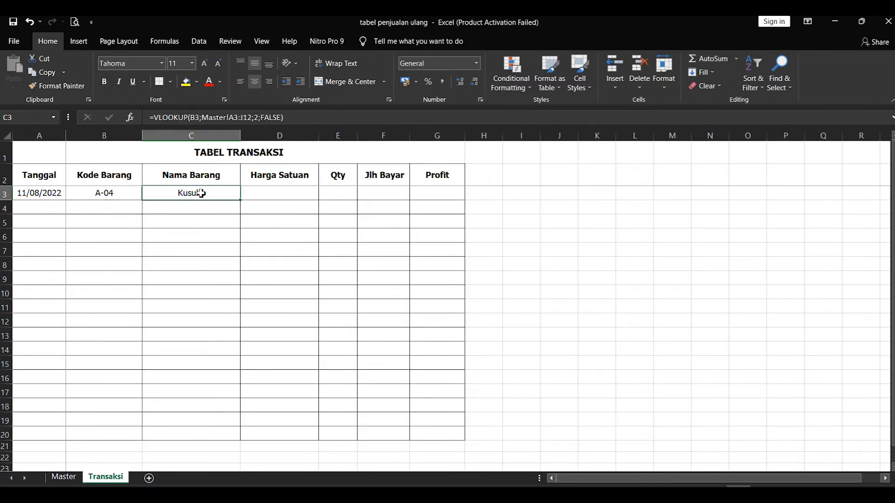
Change the Kode Barang in the first transaction row to A-99
double_click(123, 196)
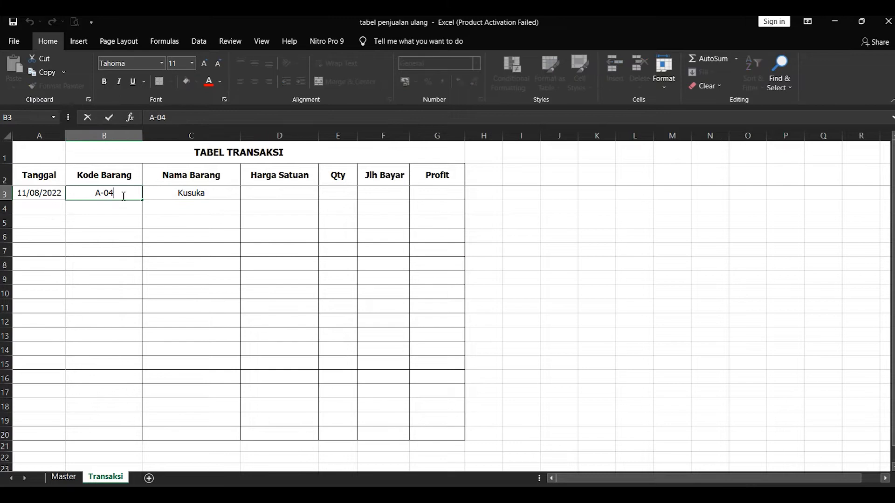
key(BackSpace)
key(BackSpace)
text(99)
key(BackSpace)
key(BackSpace)
text(99)
key(Return)
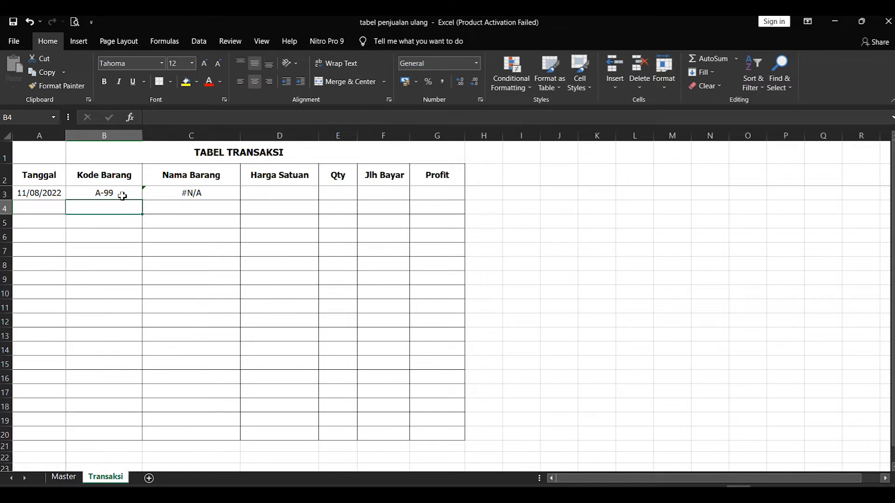
Examine how the Nama Barang lookup responds to the A-99 code in the first transaction row
click(122, 196)
click(202, 192)
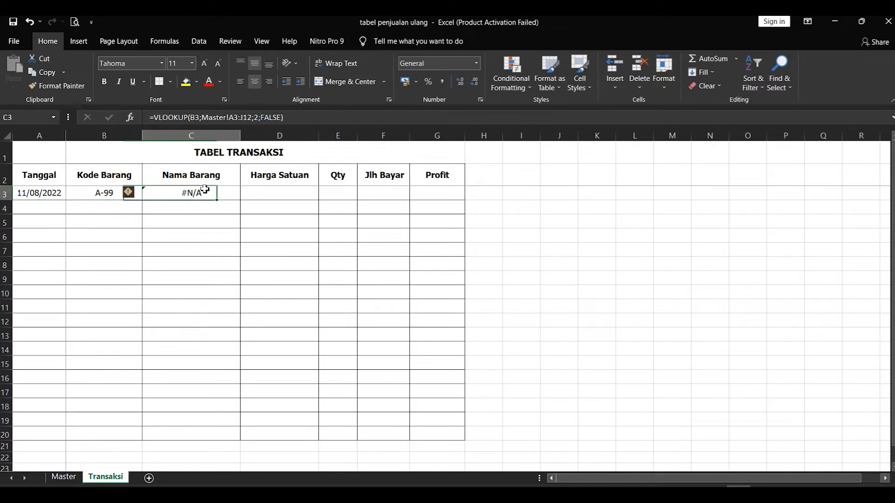
click(93, 192)
click(199, 193)
click(112, 195)
click(171, 196)
click(92, 196)
click(192, 193)
click(95, 193)
Wrap the VLOOKUP in the first transaction row's Nama Barang cell in an IFERROR function with "Not List" as the error value
click(170, 194)
click(251, 120)
click(308, 117)
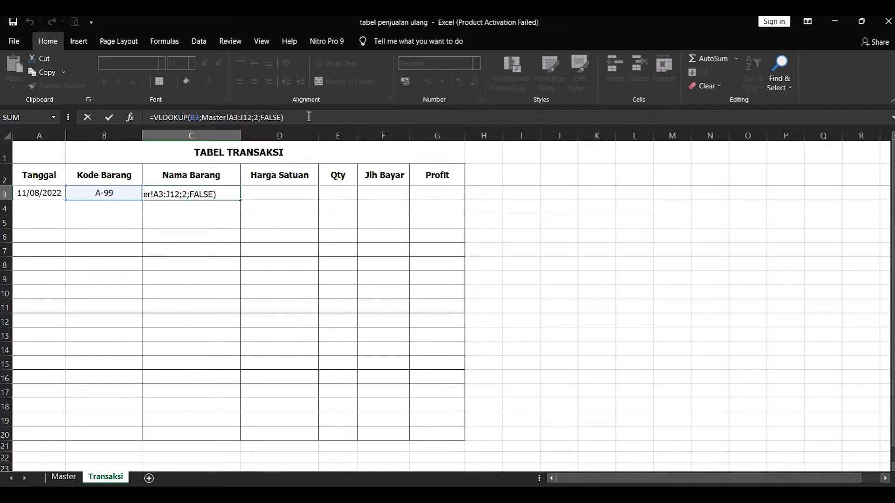
click(155, 119)
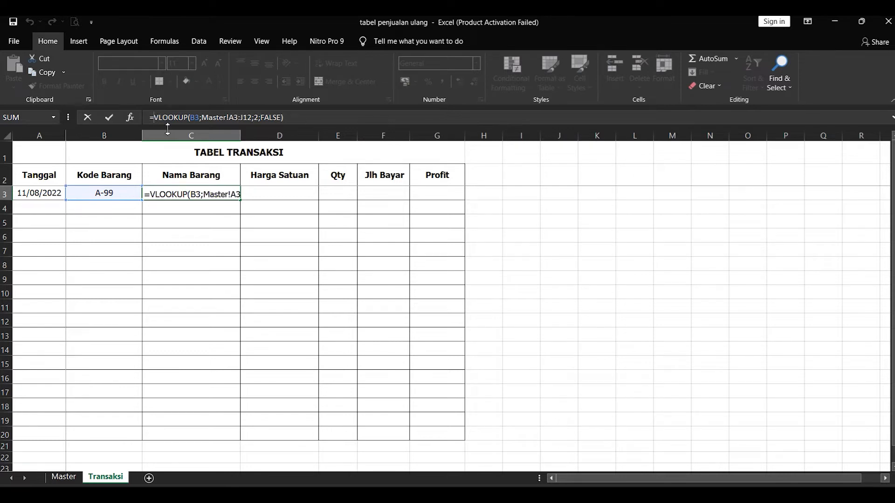
text(IFERROR)
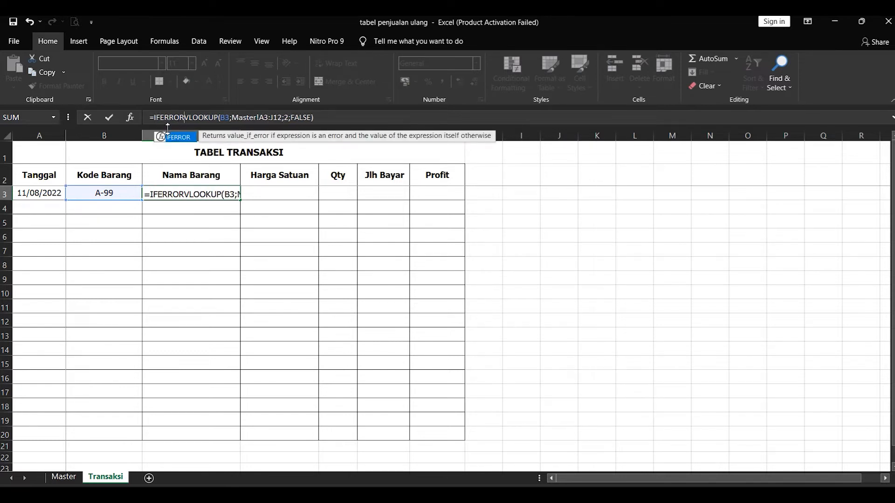
text(()
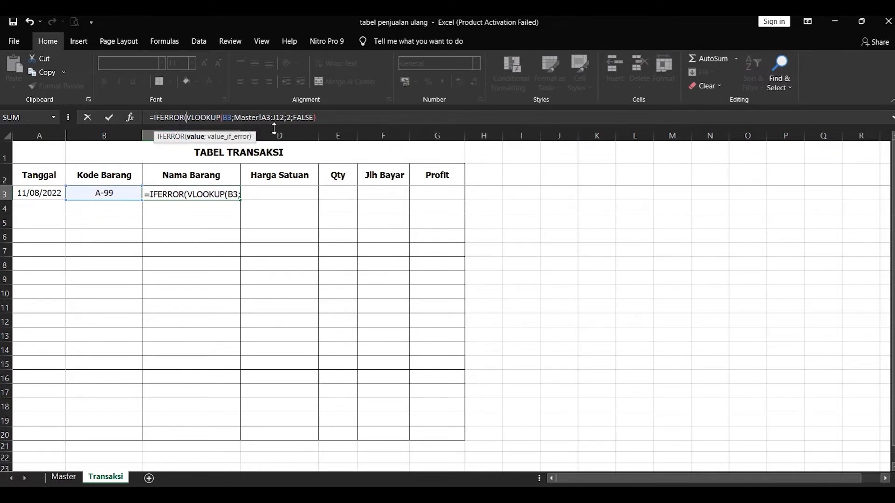
click(342, 117)
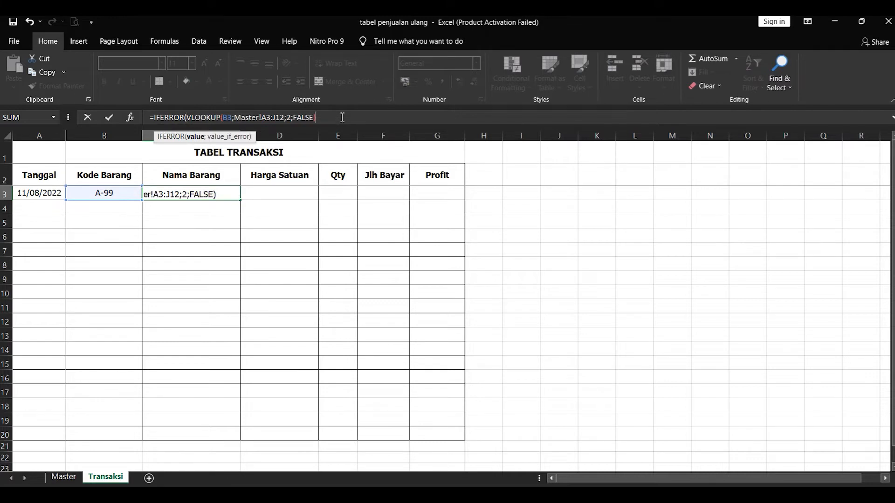
text(;)
click(286, 119)
click(334, 118)
text("Not)
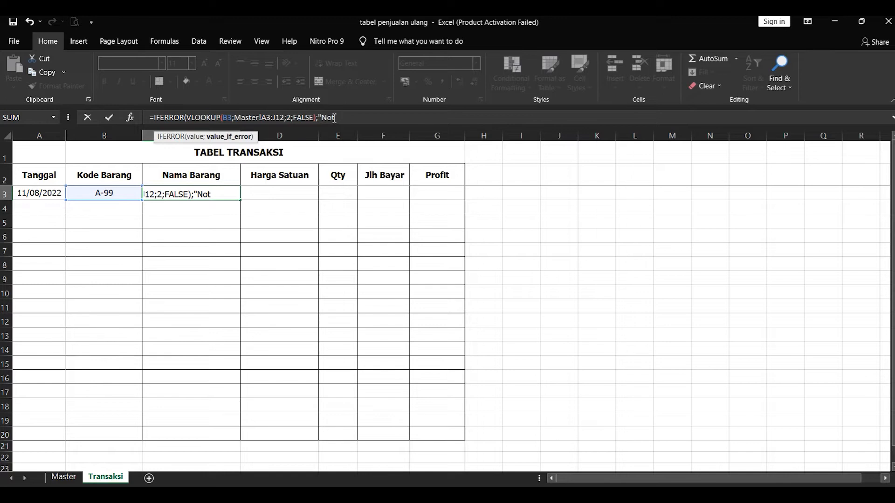
text( List")
text())
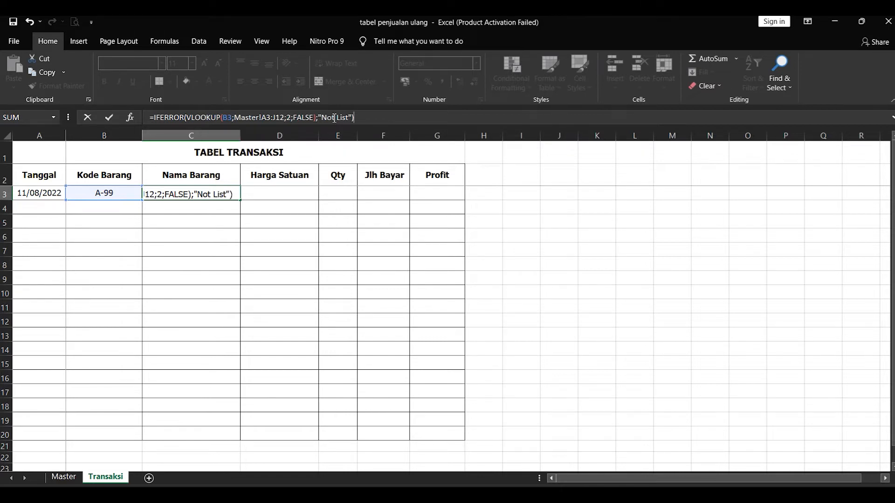
key(Return)
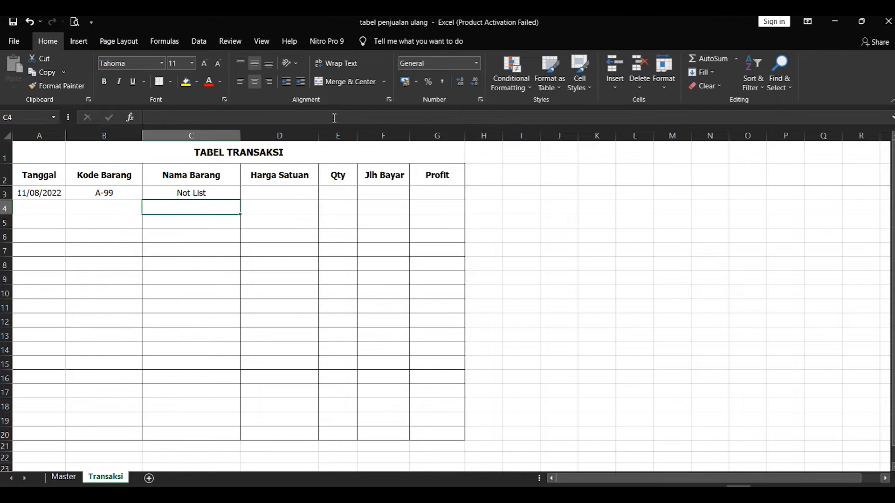
Examine the IFERROR and VLOOKUP arguments of the Nama Barang formula in the first transaction row
click(216, 190)
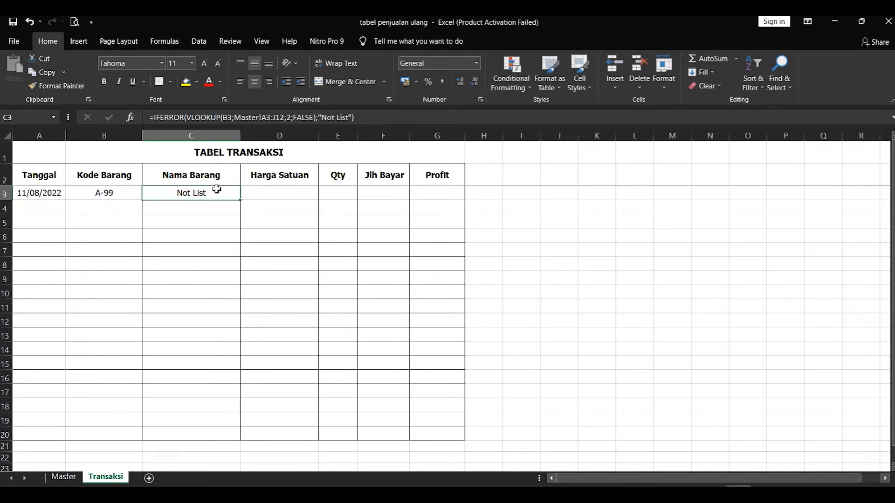
click(140, 192)
click(154, 193)
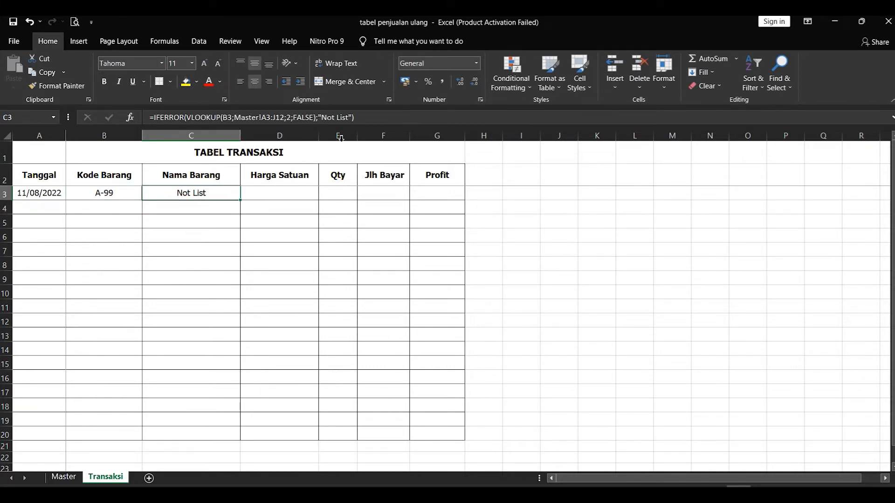
click(364, 117)
key(Return)
key(Return)
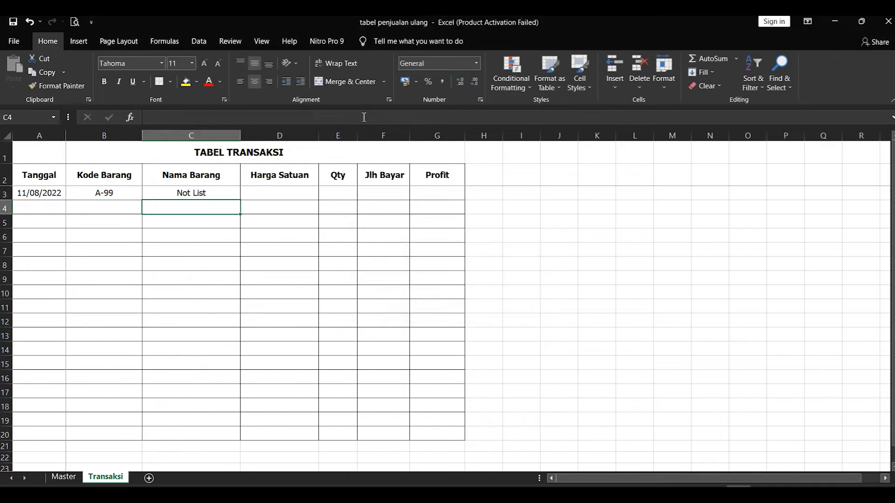
click(214, 193)
click(369, 119)
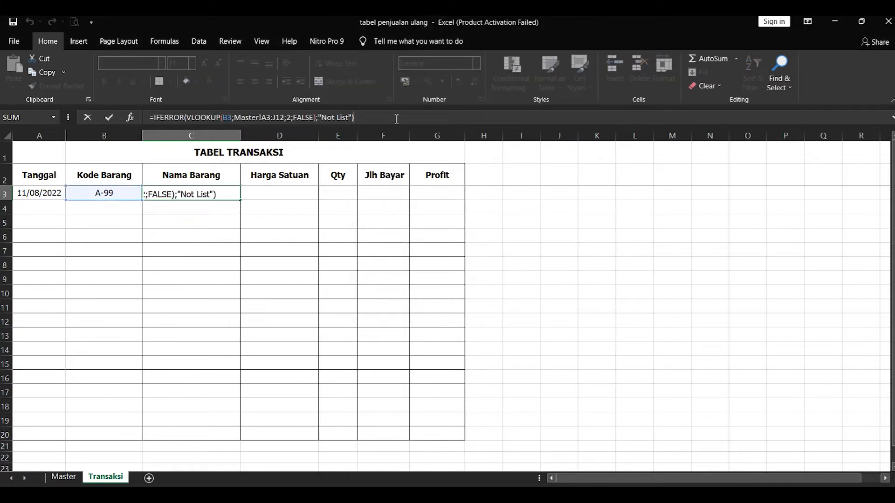
key(Return)
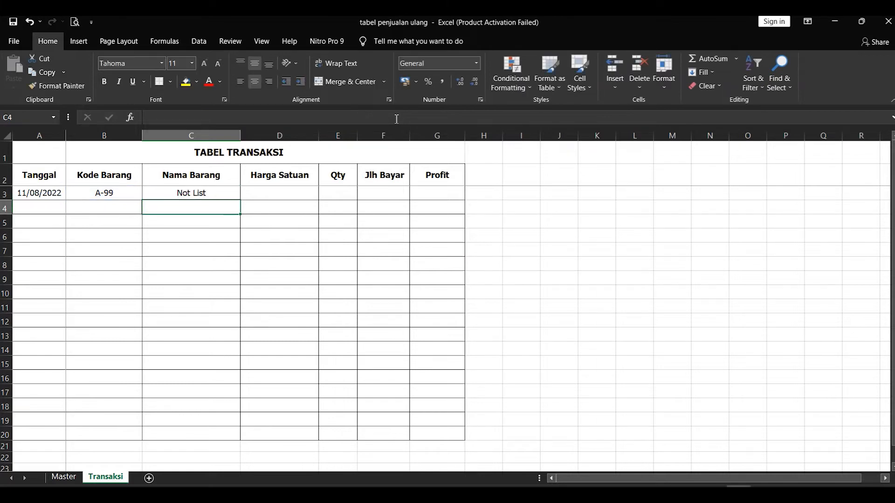
click(223, 194)
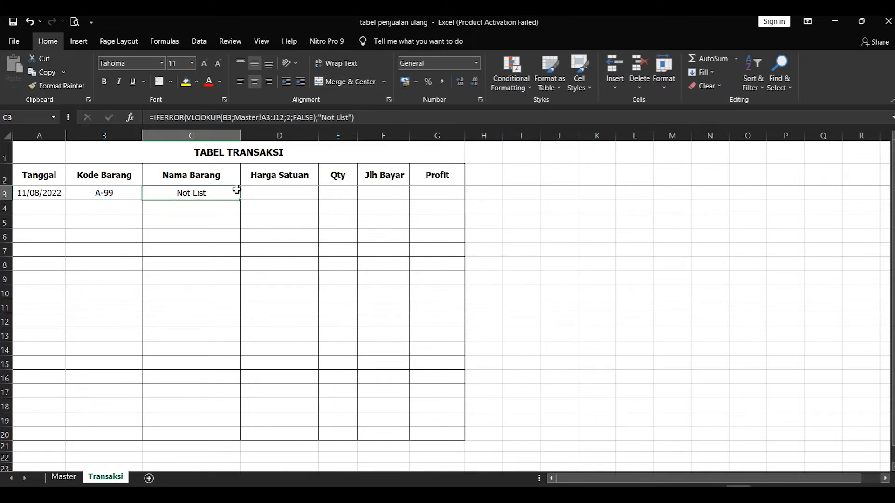
click(362, 119)
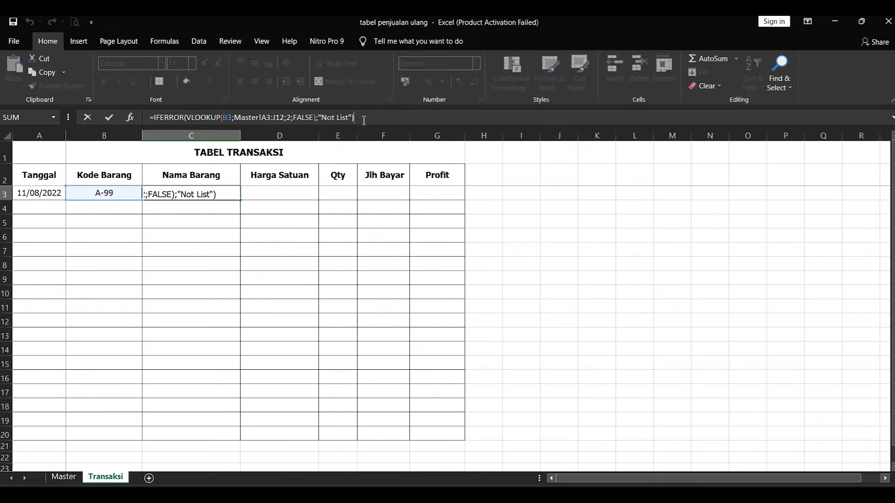
click(161, 118)
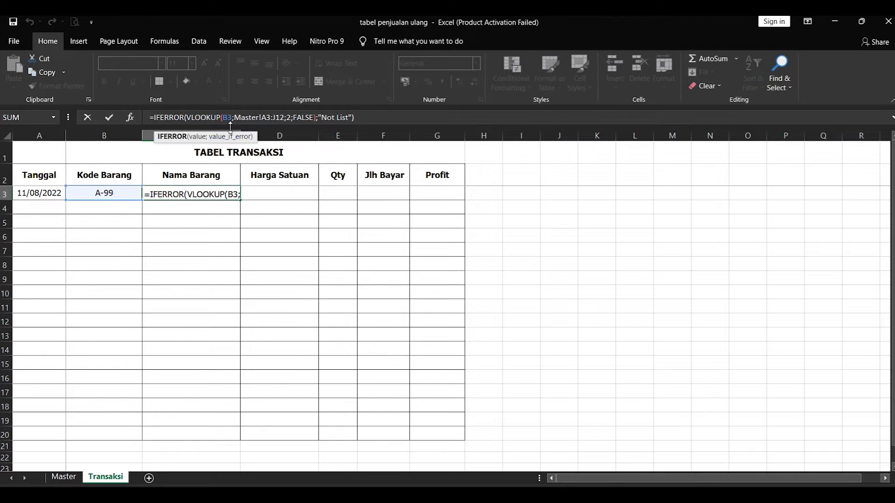
click(235, 120)
click(173, 120)
click(212, 119)
click(227, 119)
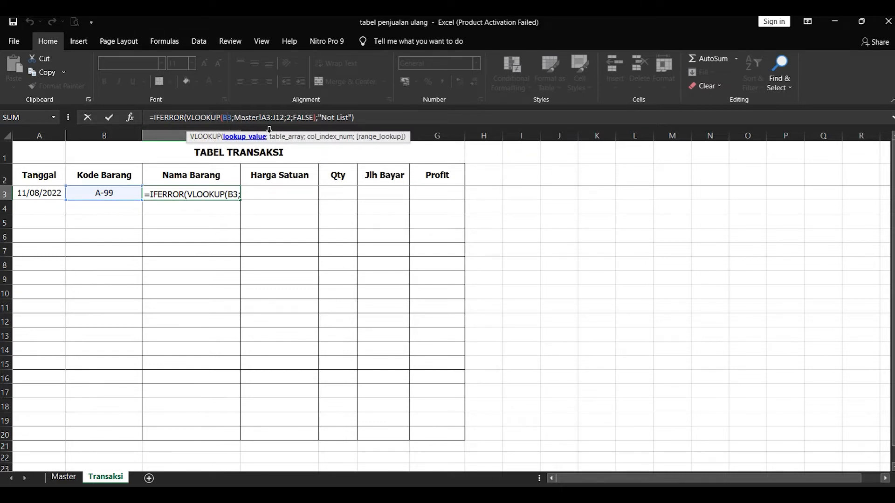
click(241, 118)
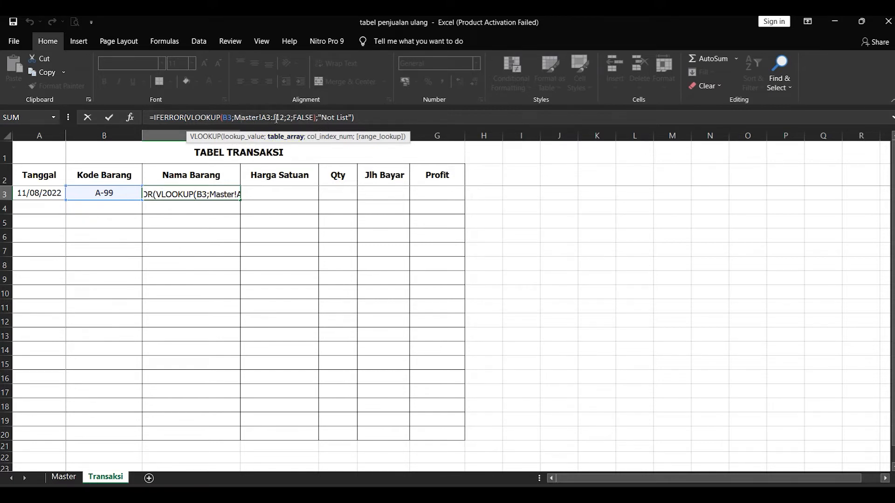
click(371, 119)
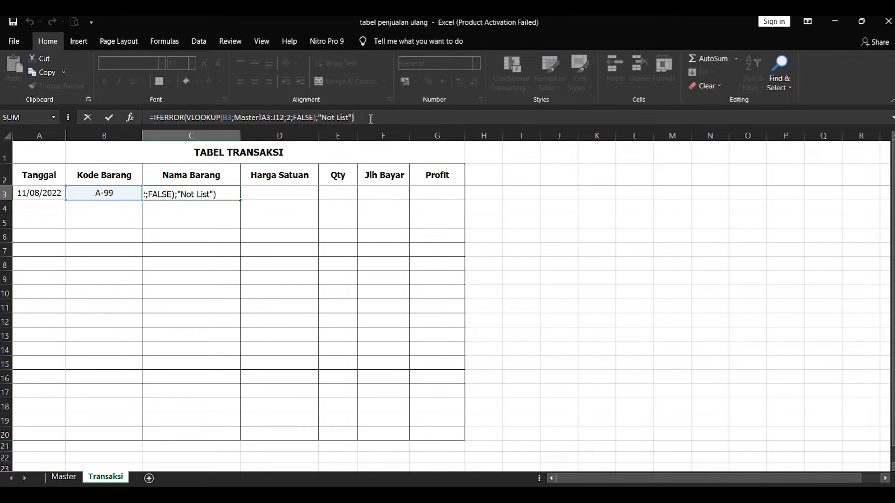
key(Return)
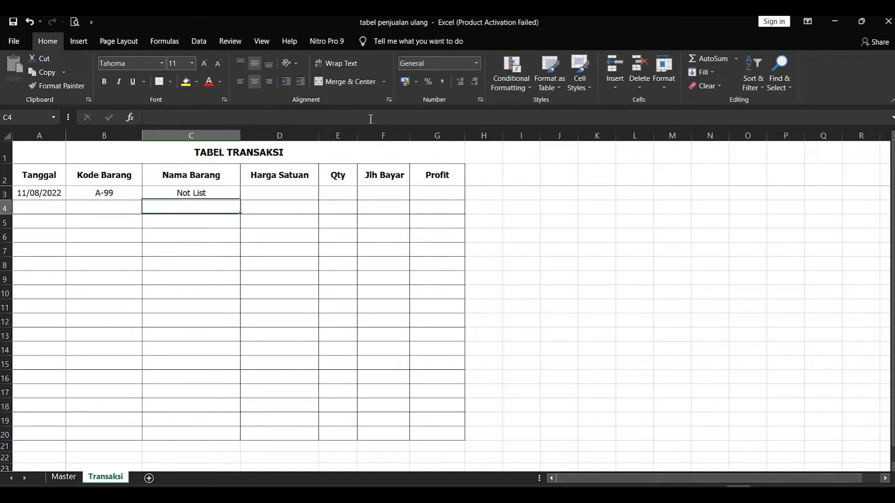
Change the Kode Barang in the first transaction row to A-09 and check the looked-up name against the Master table
click(122, 198)
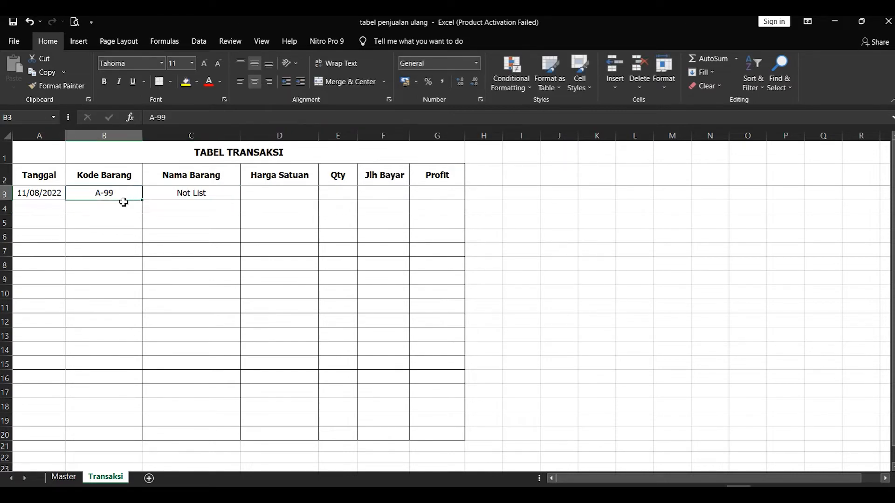
double_click(127, 196)
key(BackSpace)
key(BackSpace)
text(09)
key(Return)
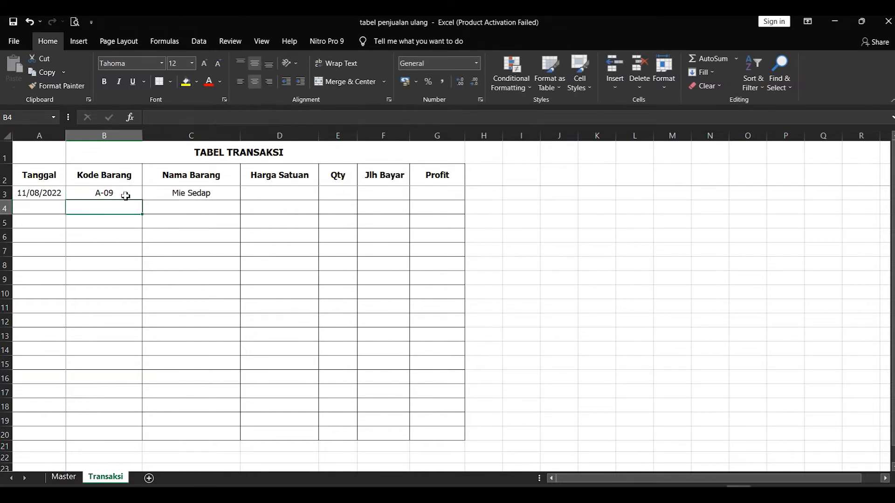
click(60, 477)
click(56, 350)
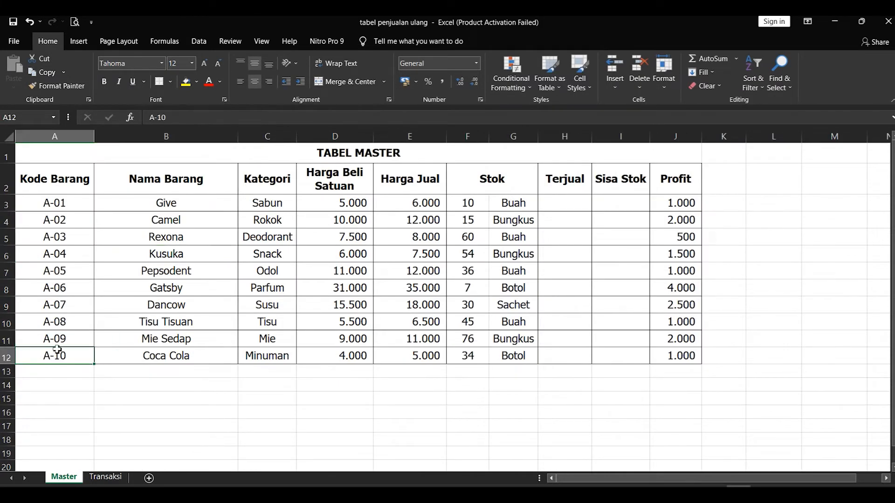
click(99, 476)
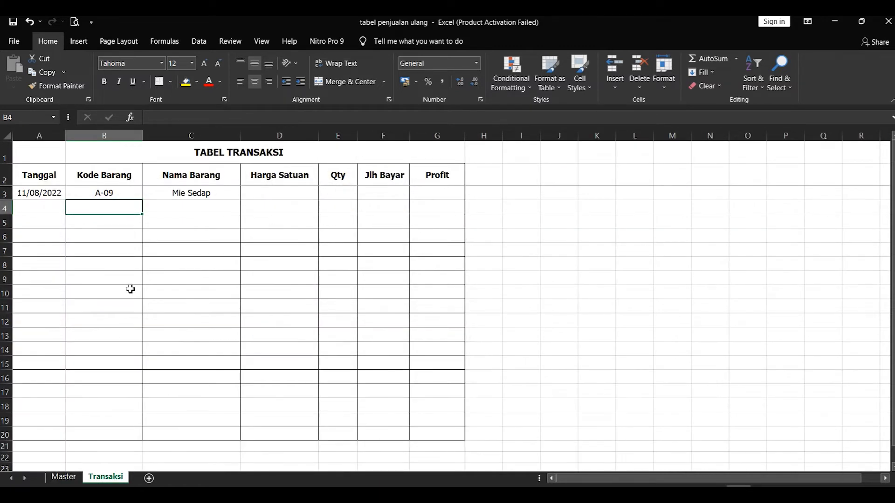
Fill the Nama Barang formula from C3 down to C20 and inspect the copy in C4
click(161, 193)
drag(241, 200, 218, 439)
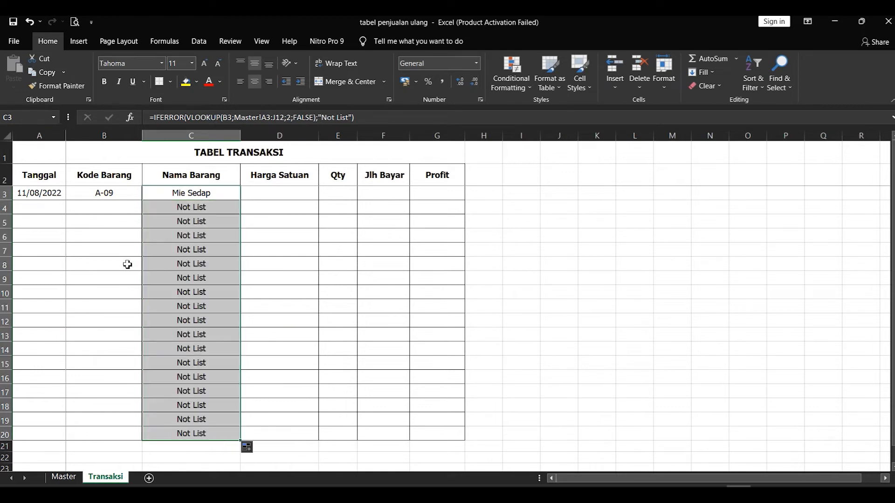
click(108, 196)
click(116, 212)
click(184, 205)
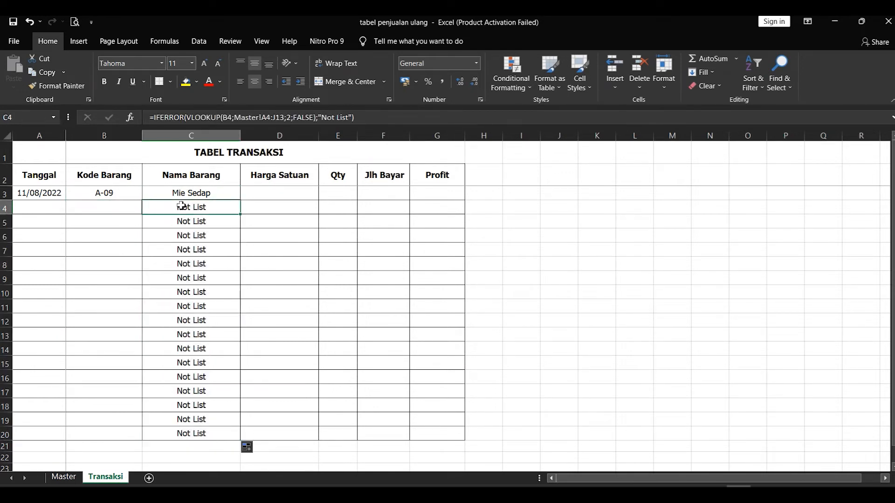
Examine the copied Nama Barang formulas further down the Transaksi table, including the one in C16
scroll(216, 399, down, 3)
scroll(207, 316, up, 3)
drag(211, 198, 230, 283)
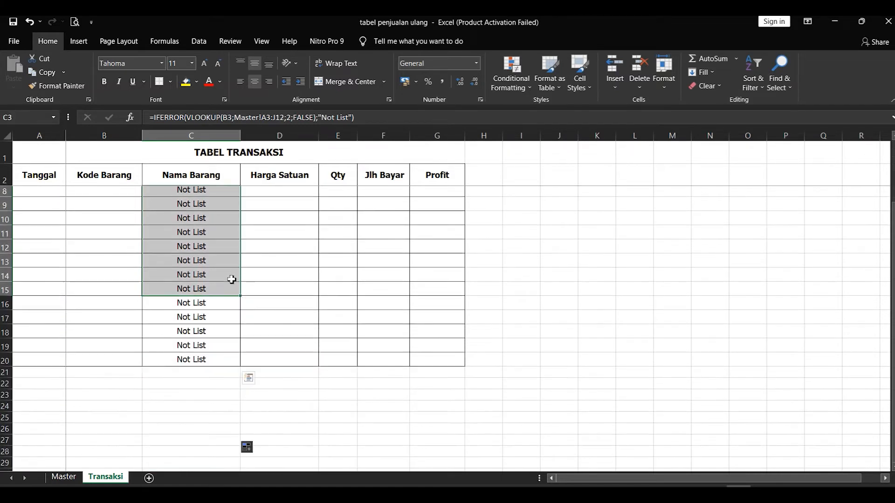
scroll(219, 306, up, 2)
click(203, 374)
scroll(201, 389, down, 3)
scroll(208, 420, down, 3)
scroll(198, 391, up, 6)
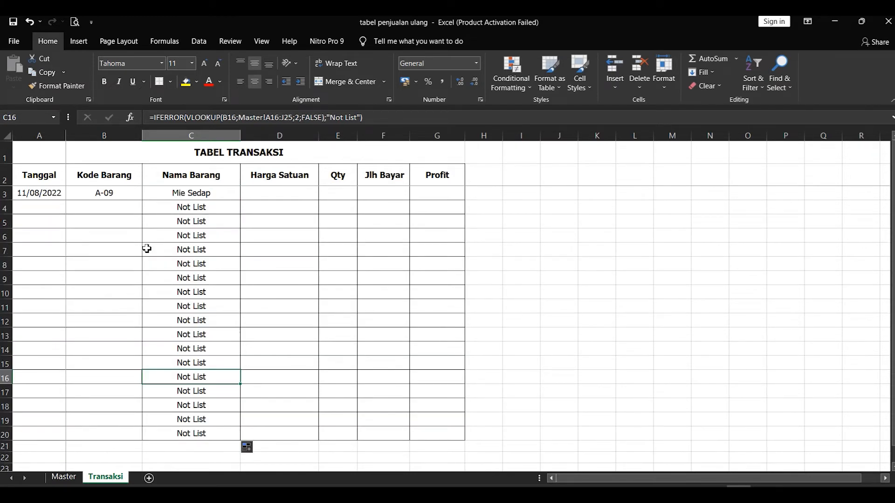
Try A-09 as the Kode Barang in the second transaction row and clear the entry again
click(114, 208)
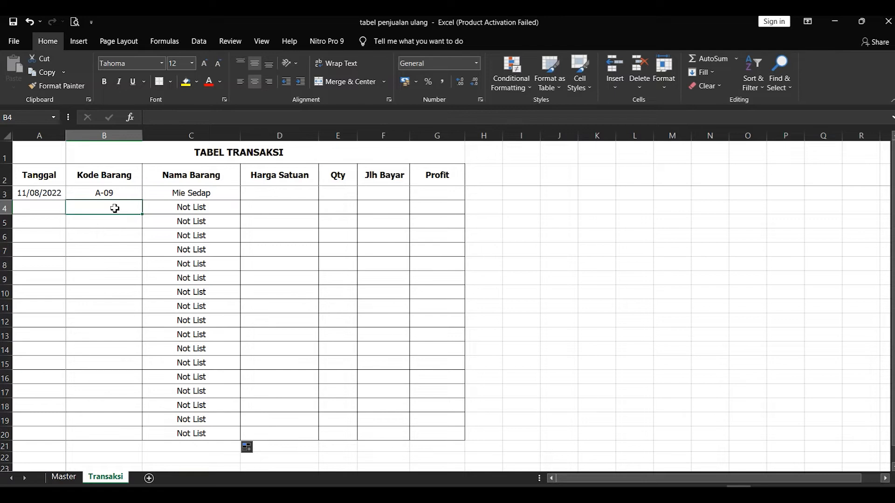
text(A-09)
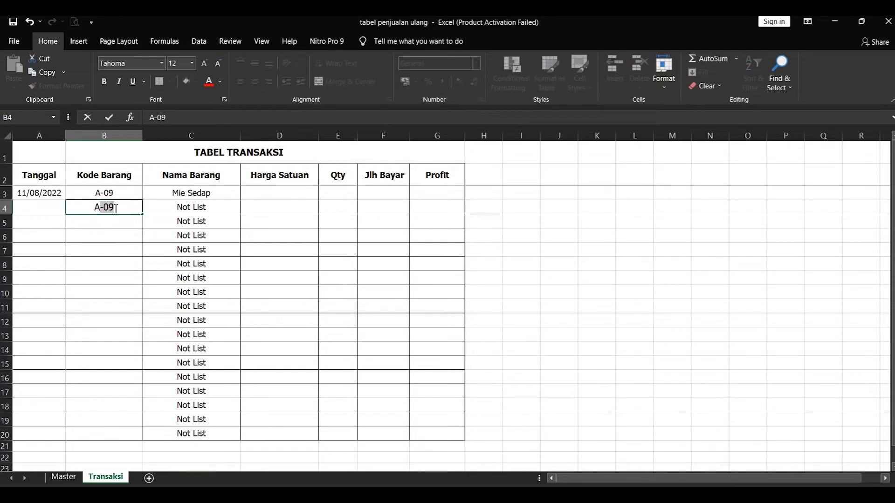
click(179, 220)
click(131, 208)
key(Delete)
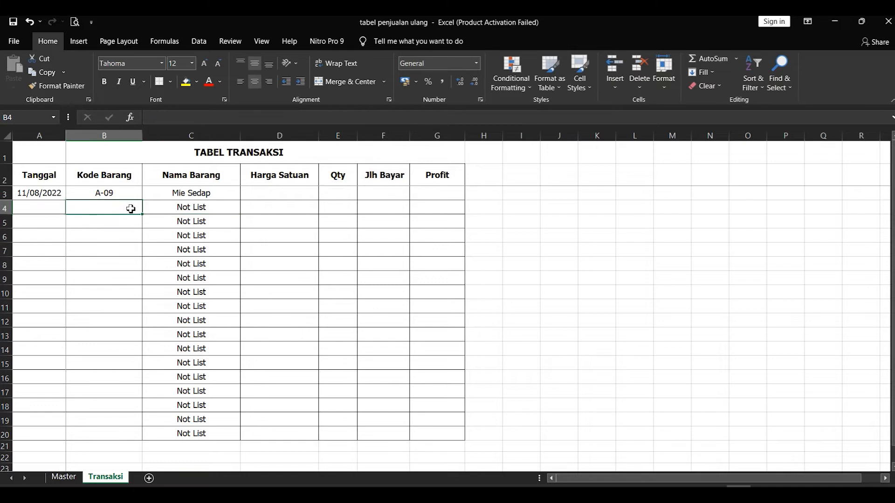
Delete the filled-down Nama Barang formulas from C4 to C20, keeping only the one in the first transaction row
click(122, 193)
click(198, 194)
click(217, 209)
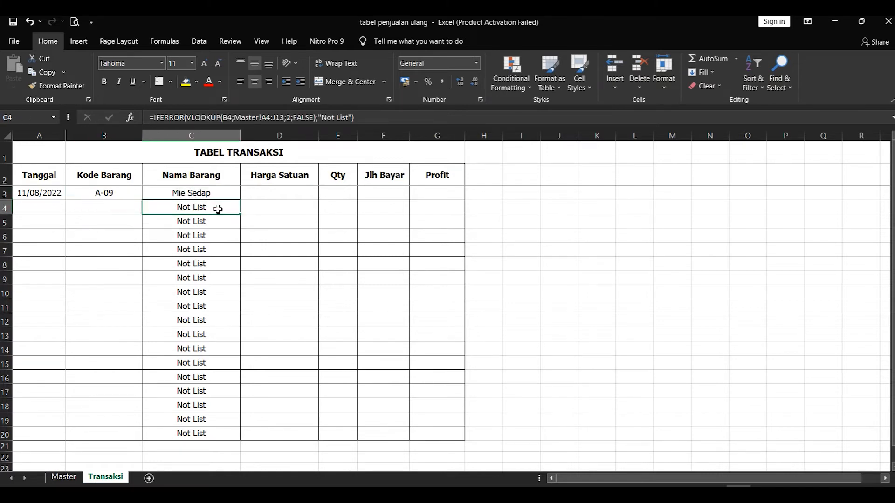
drag(219, 209, 210, 432)
key(Delete)
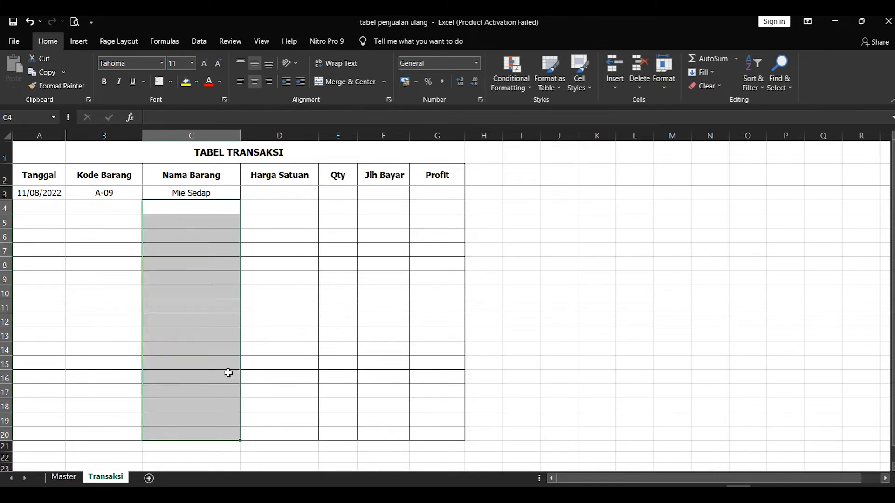
Examine the Nama Barang lookup formula in C3 as the model for the Harga Satuan formula
click(270, 193)
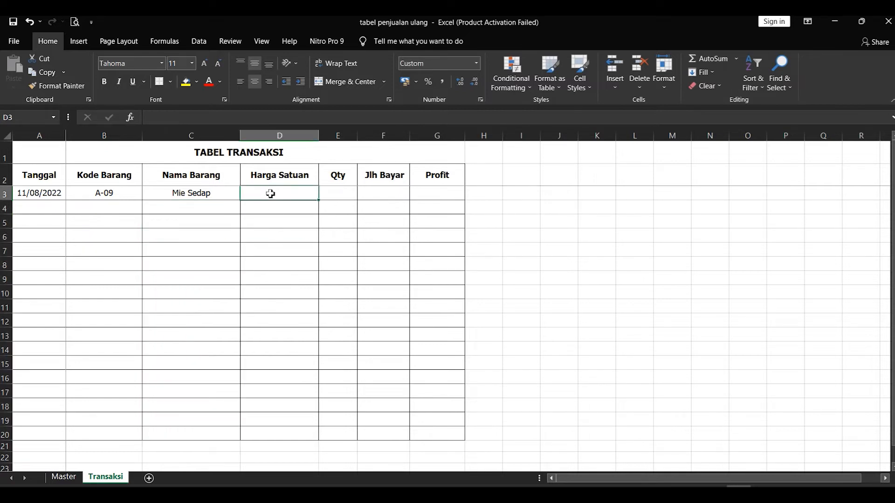
click(208, 195)
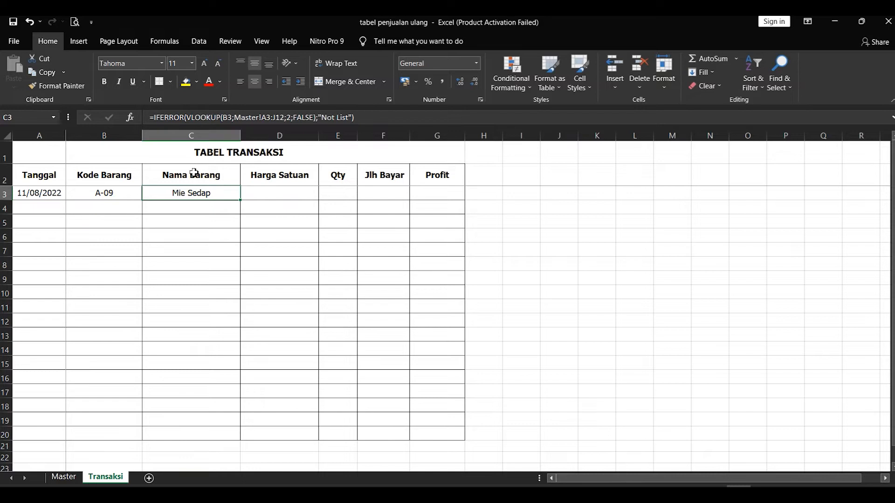
click(167, 119)
click(305, 118)
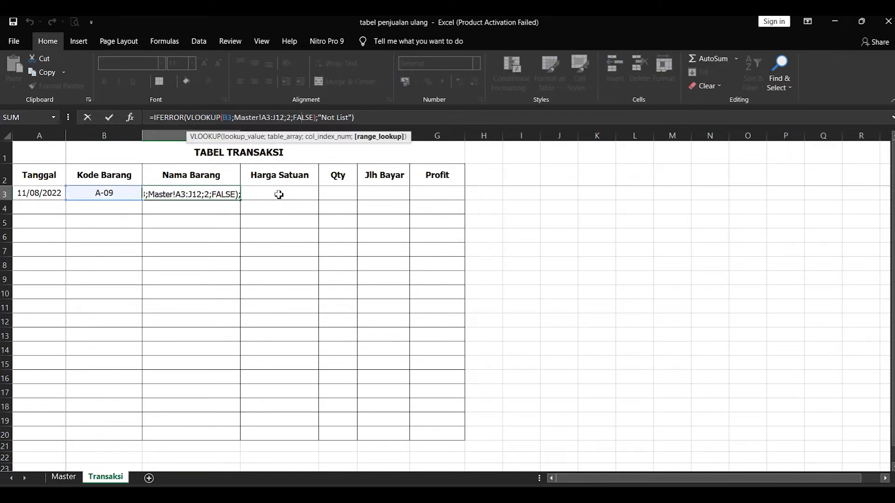
key(Return)
click(204, 195)
click(254, 191)
click(203, 192)
click(278, 192)
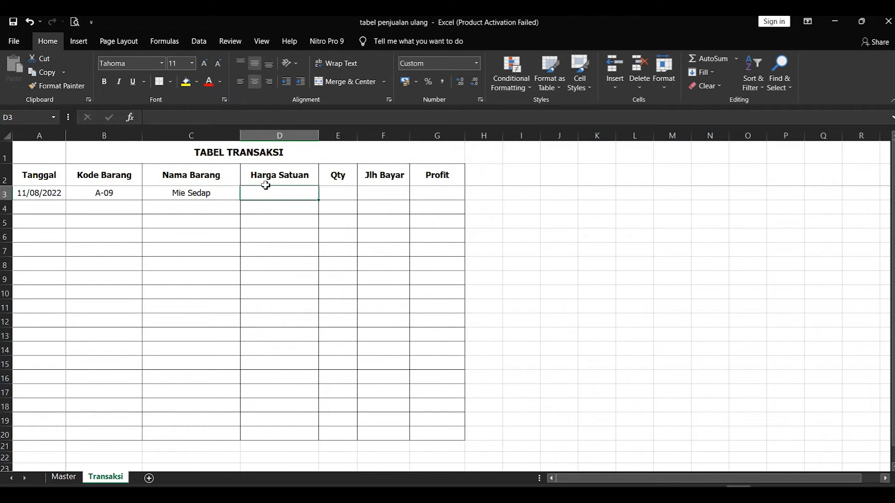
Examine the Harga Jual column on the Master sheet and count its column position starting from Kode Barang
click(64, 477)
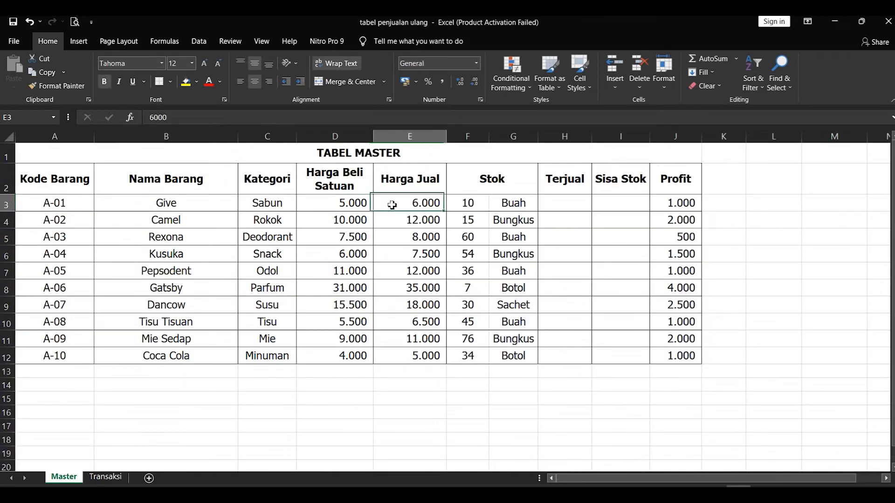
click(409, 200)
drag(419, 178, 432, 307)
click(401, 254)
click(357, 201)
click(417, 201)
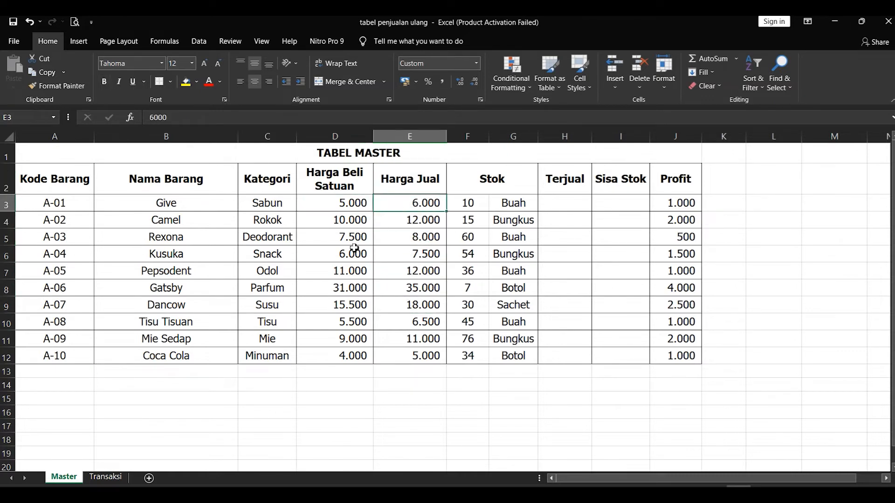
click(417, 178)
click(419, 201)
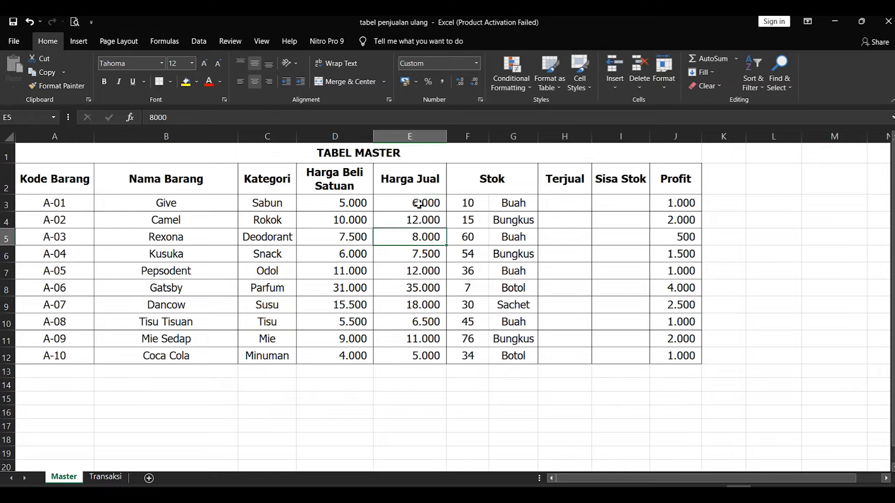
click(46, 201)
click(208, 207)
click(267, 203)
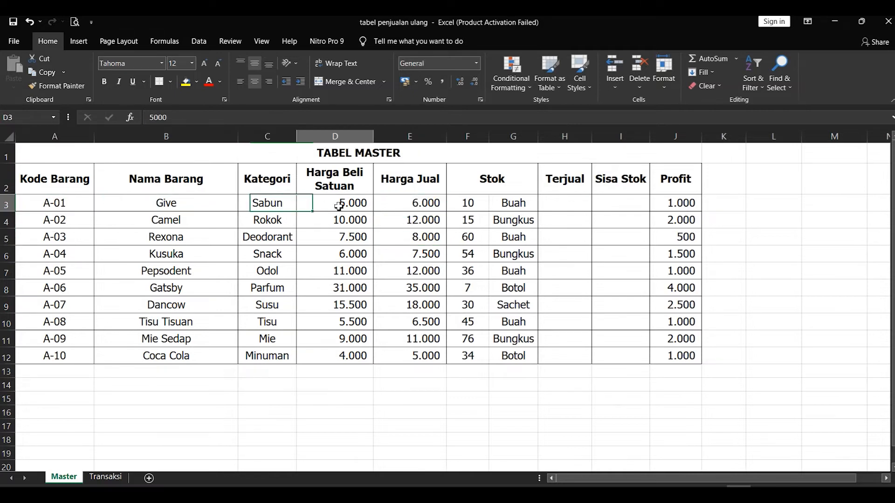
click(353, 203)
click(419, 203)
Begin the Harga Satuan formula in D3 of Transaksi with =ifferror(vlookup( and B3 as the lookup value
click(104, 476)
click(179, 206)
click(270, 202)
click(281, 192)
text(=v)
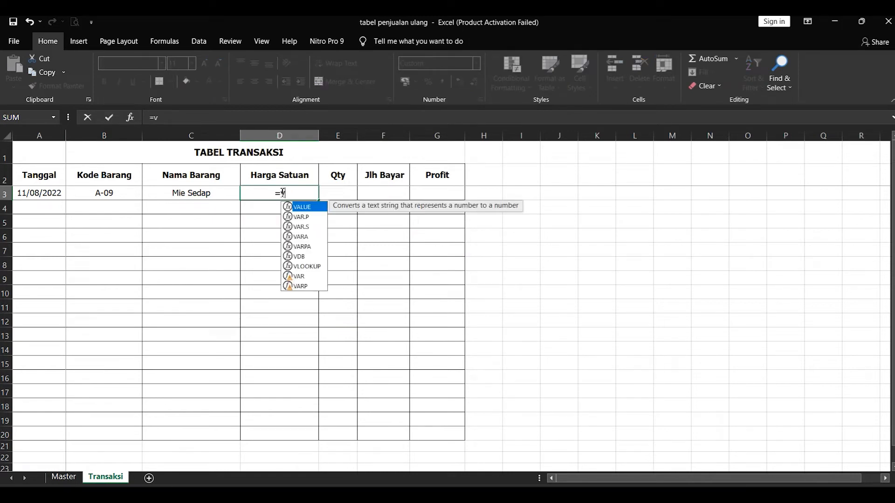
key(BackSpace)
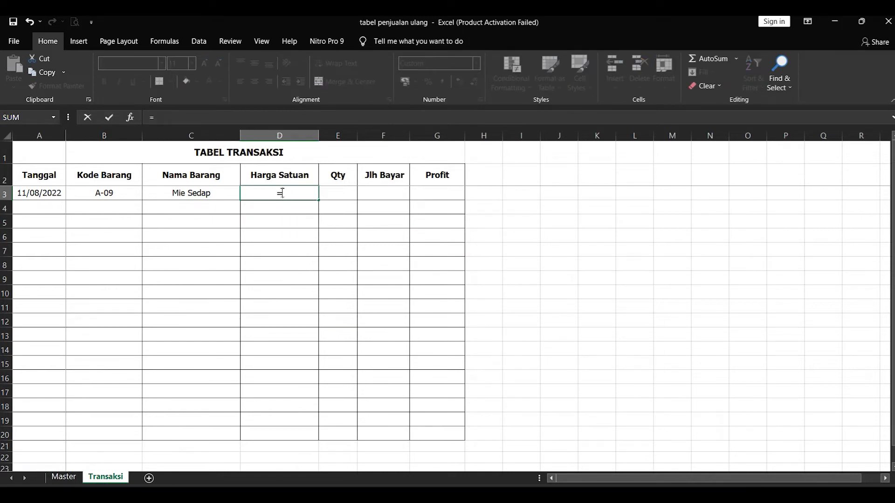
text(ifferror(vlook)
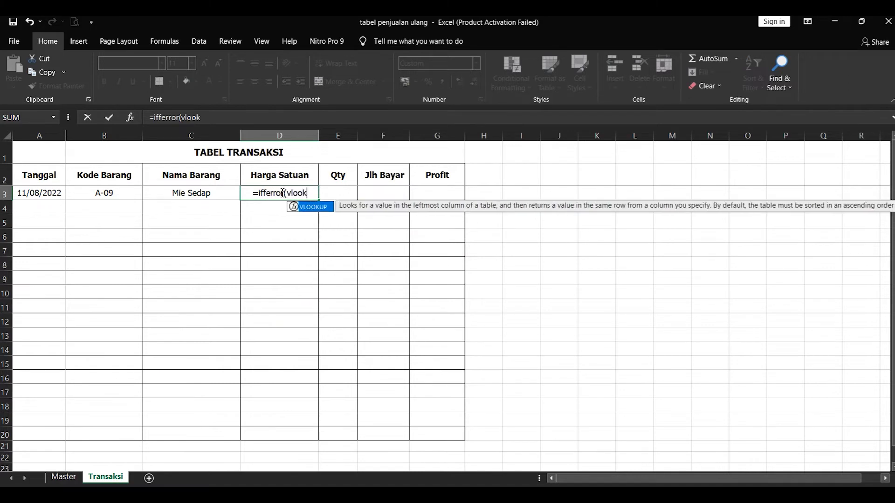
text(up()
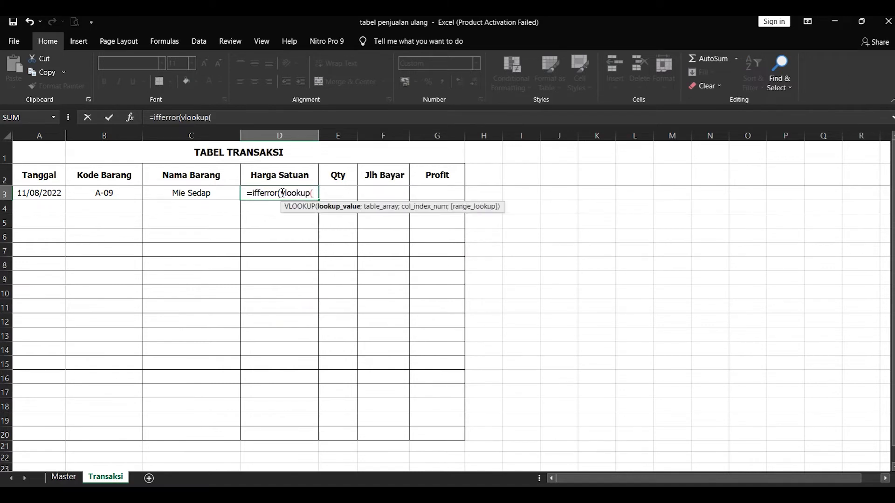
click(121, 199)
text(;)
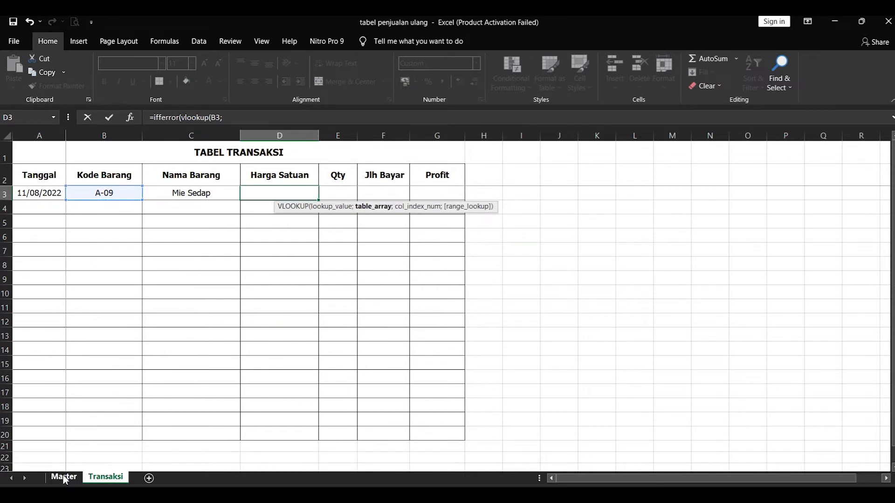
Complete the Harga Satuan formula with table range Master!A3:J12, column index 5, false, and the fallback "Not List"
click(63, 476)
drag(51, 210, 659, 356)
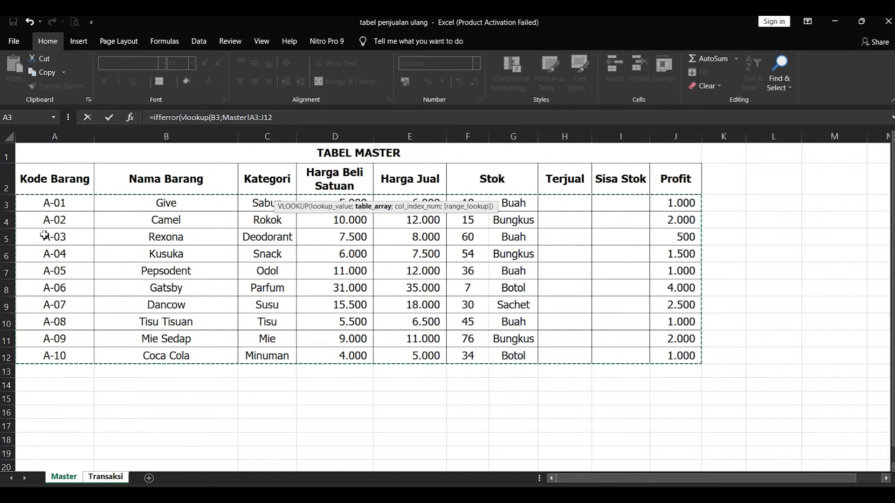
click(319, 119)
text(;5)
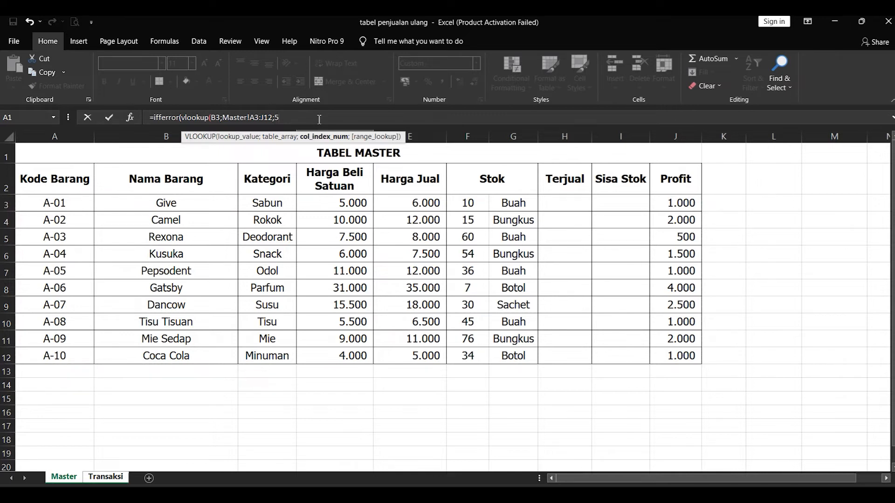
text(;false)
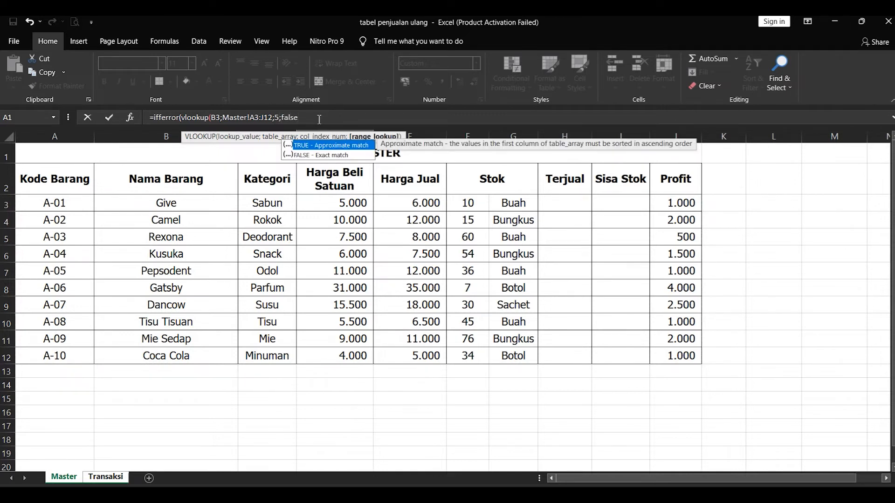
text();)
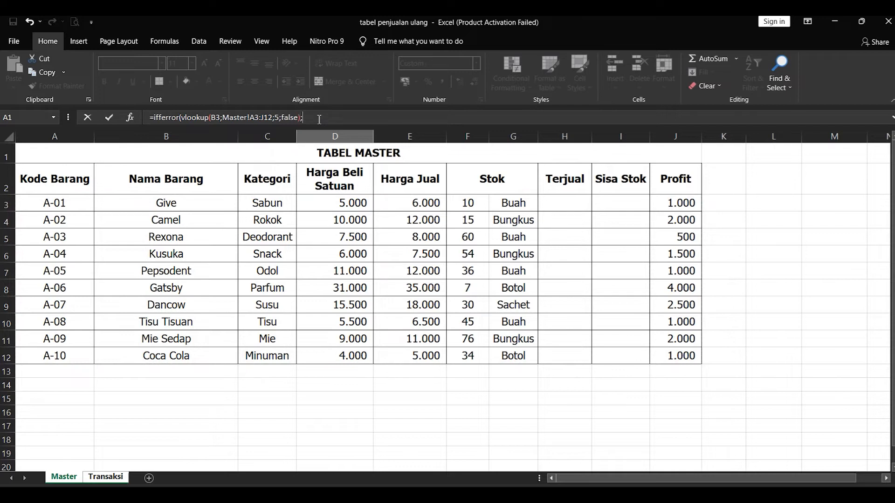
text("Not List")
key(Return)
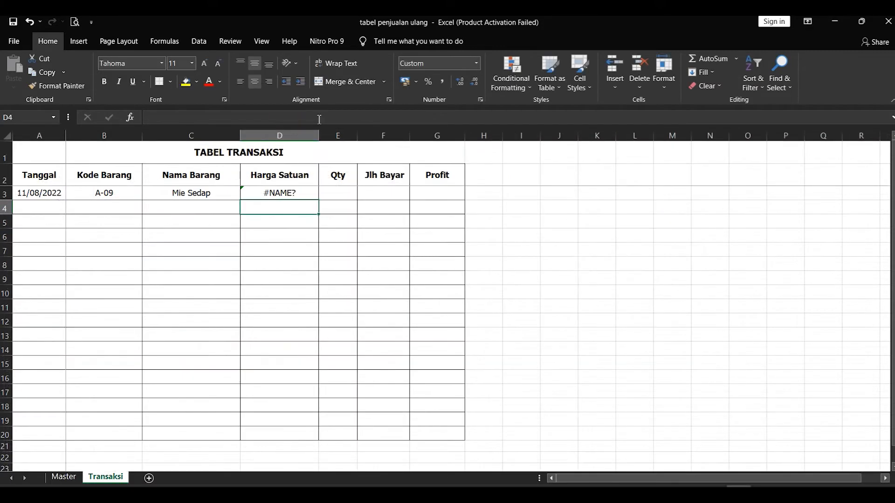
Change the Kode Barang in the first transaction row to A-08 to test the lookup formulas
click(292, 194)
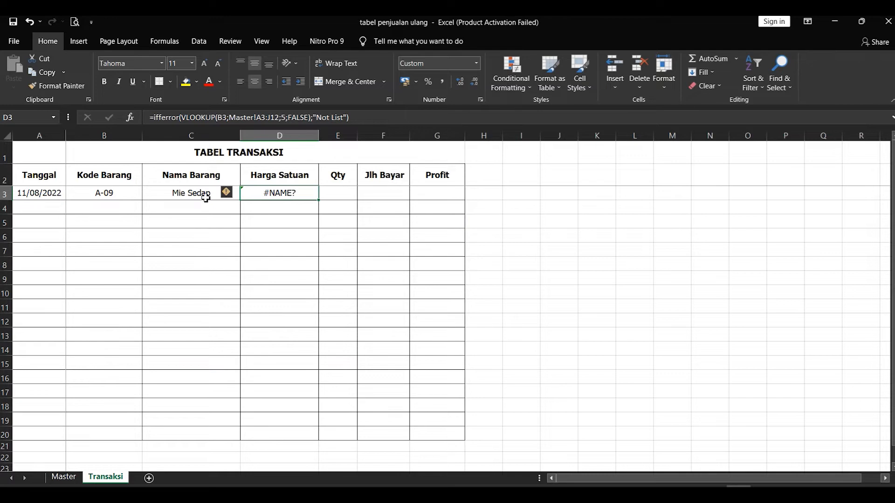
click(150, 196)
click(127, 196)
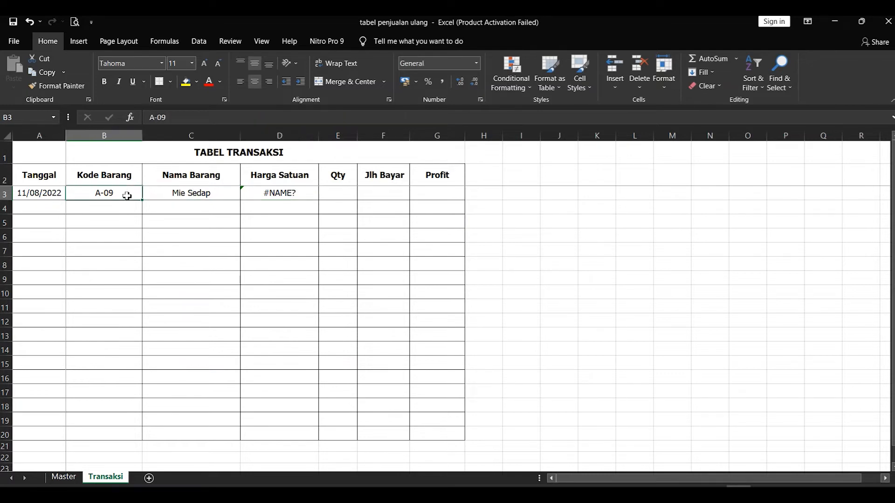
double_click(127, 196)
key(BackSpace)
text(8)
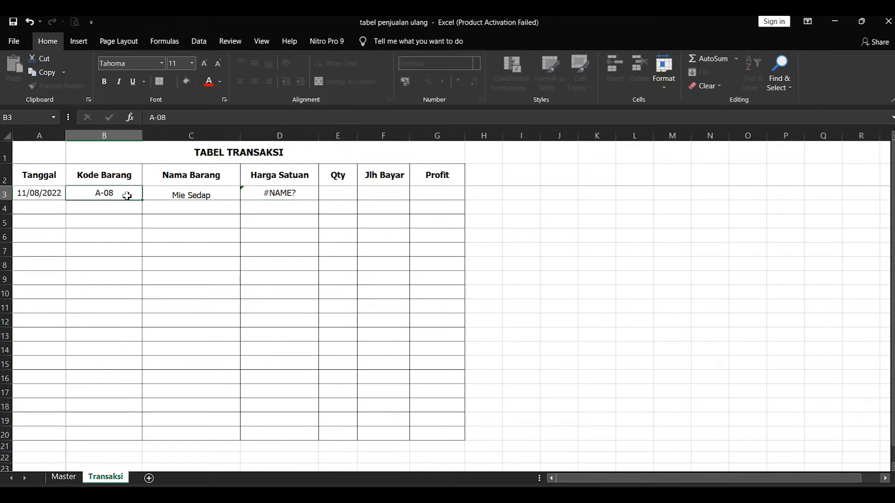
key(Return)
Compare the Harga Satuan formula in D3 with the Nama Barang formula in C3 and check the Master table
click(305, 195)
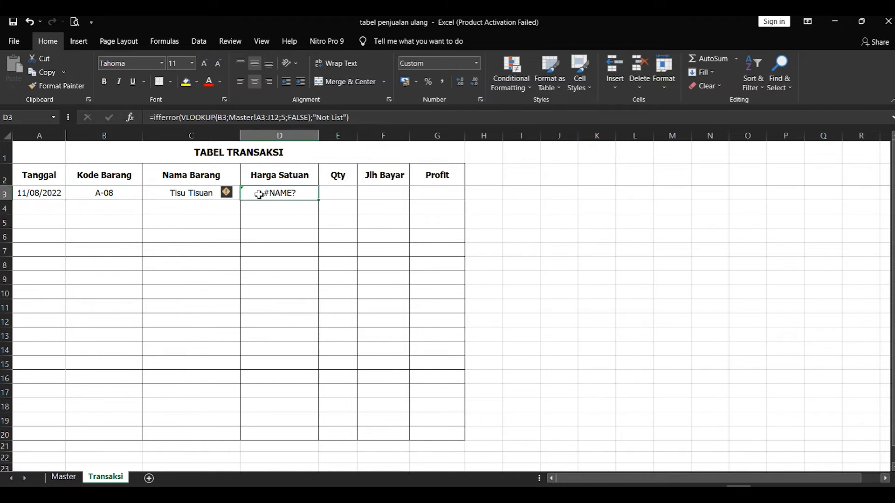
click(199, 188)
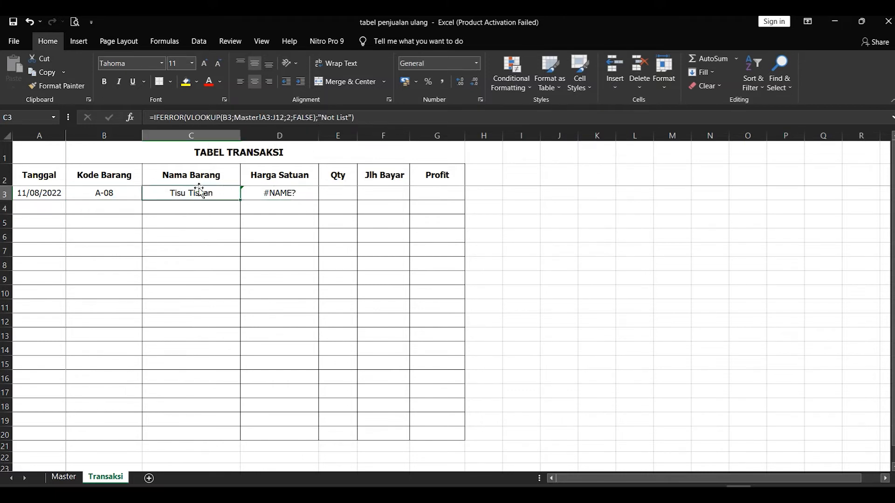
click(268, 194)
click(194, 195)
click(265, 196)
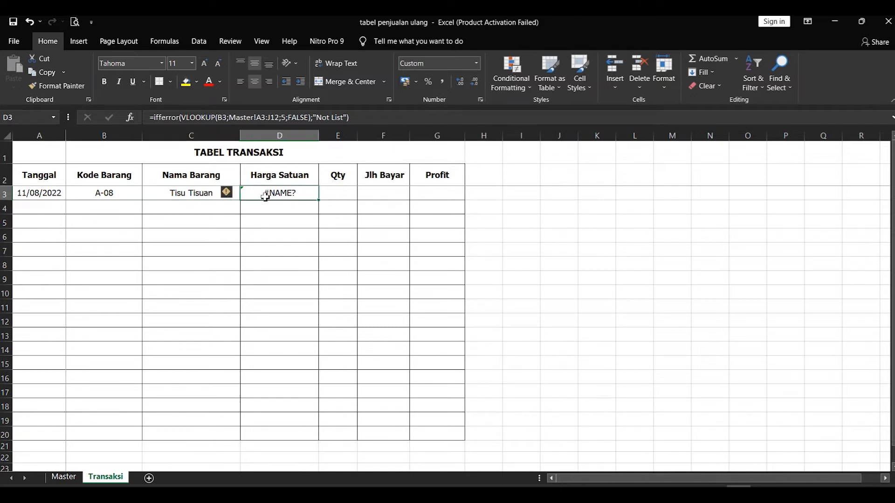
click(200, 195)
click(265, 195)
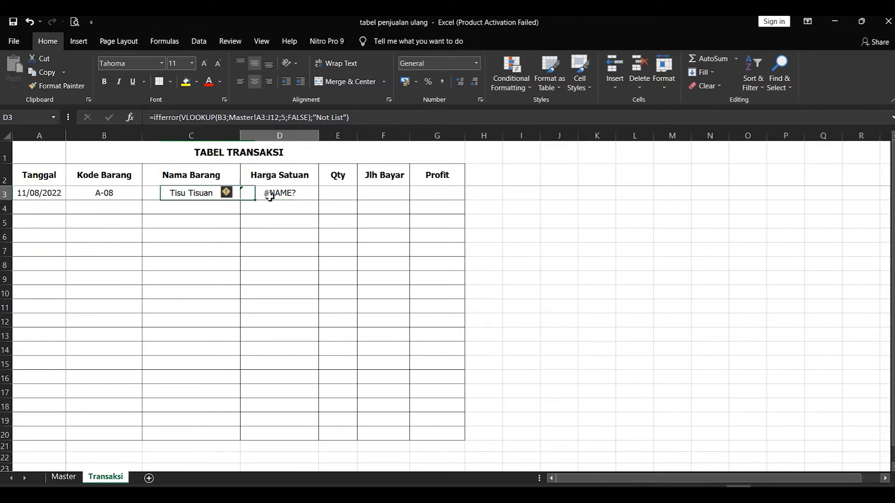
click(189, 196)
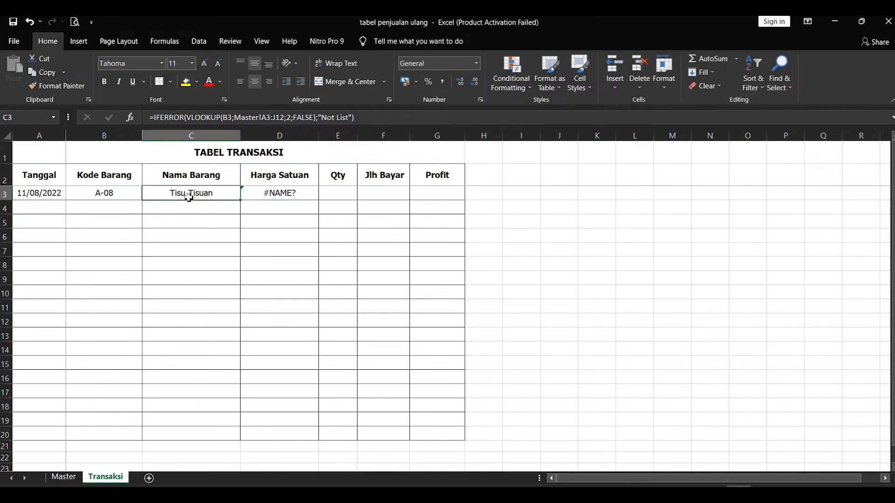
click(270, 196)
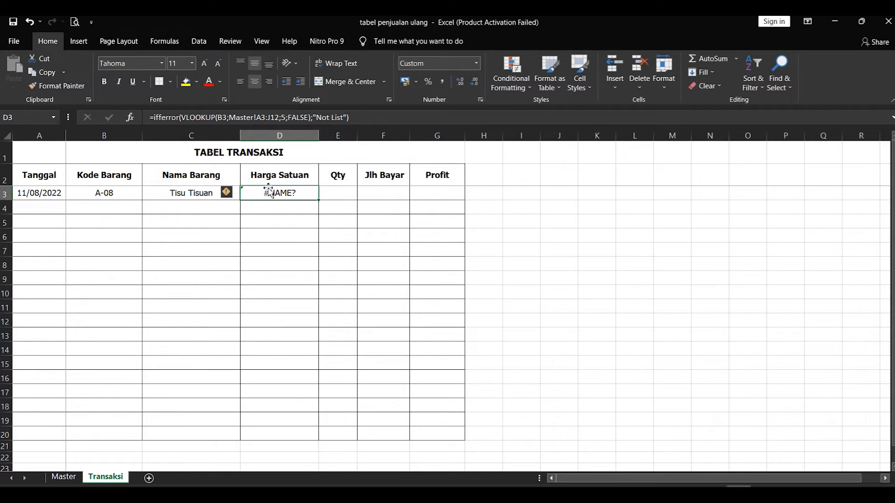
click(63, 477)
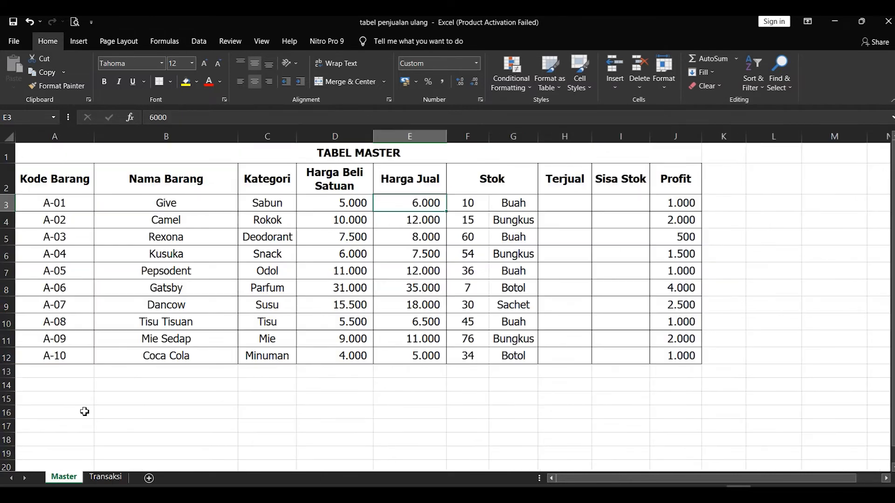
click(105, 477)
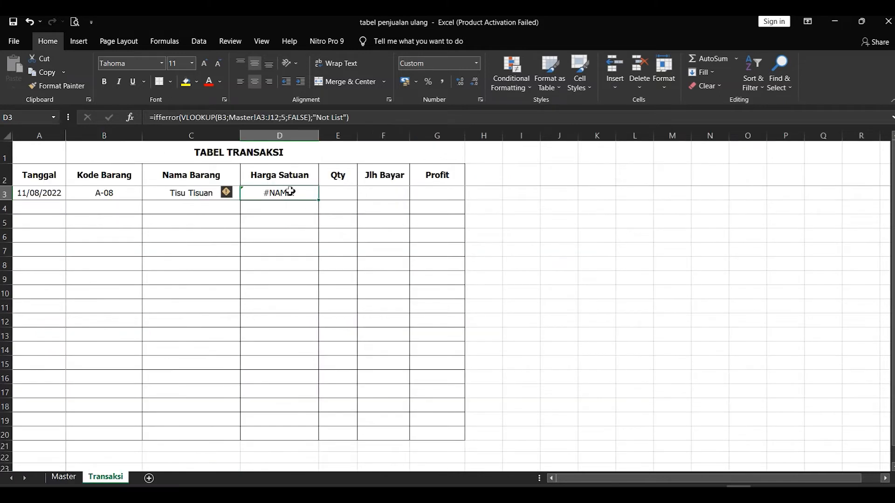
Try the Harga Satuan formula in D3 without its "Not List" fallback argument
click(321, 116)
key(Delete)
key(Delete)
key(Delete)
key(Delete)
key(Delete)
key(Delete)
key(Delete)
key(Delete)
key(Delete)
key(Delete)
key(Delete)
key(Delete)
key(Return)
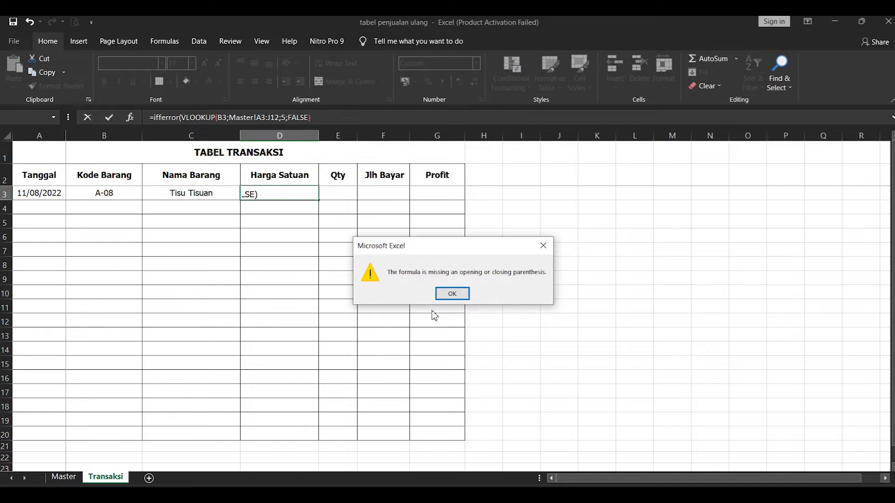
key(Return)
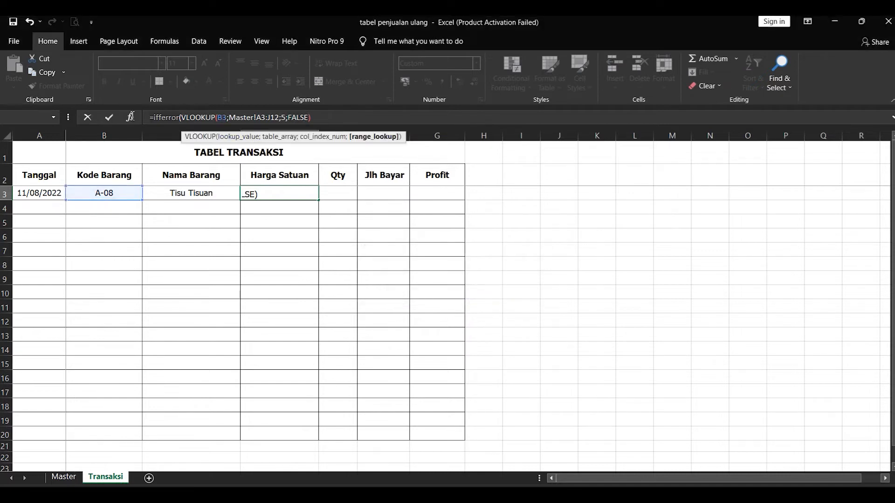
Add the fallback text "Not List" back to the end of the Harga Satuan formula in D3
click(165, 117)
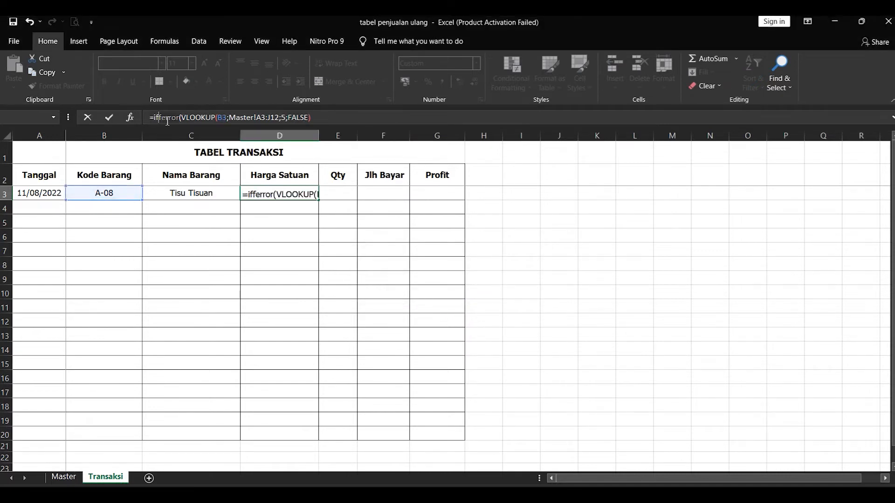
click(347, 120)
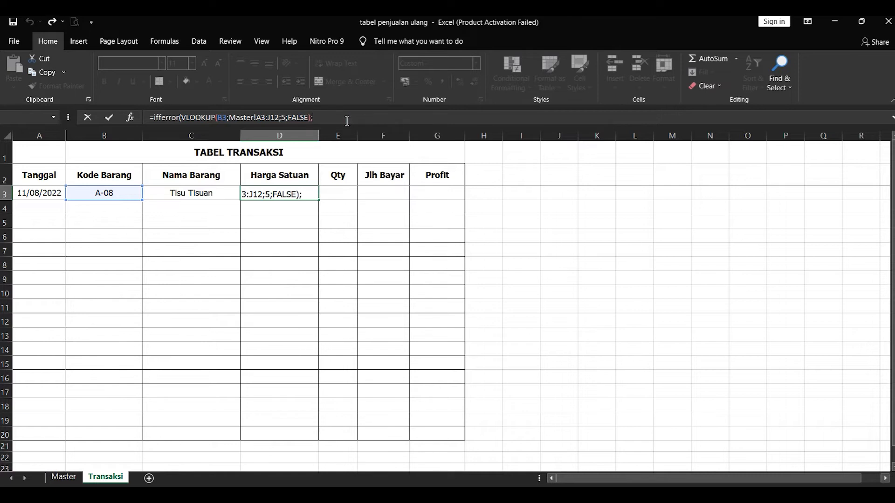
key(BackSpace)
text(")
text(Noit)
text(List)
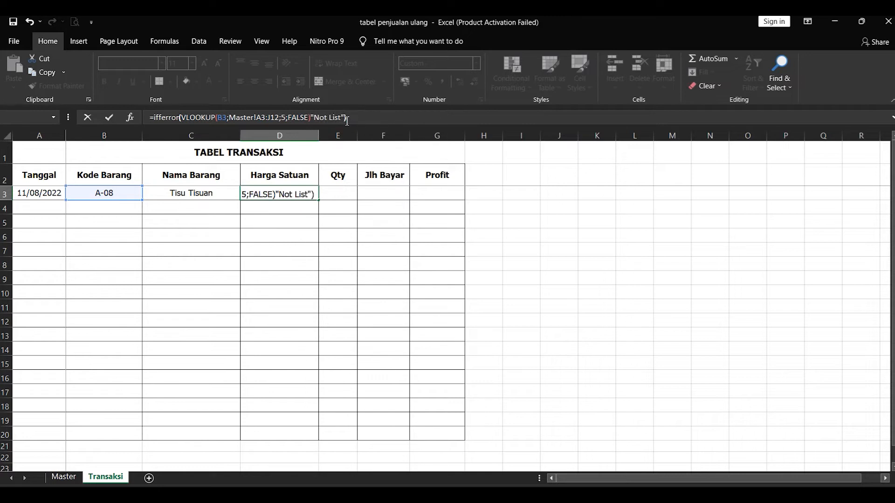
Correct the misspelled IFERROR name in the D3 formula and insert the missing semicolon before "Not List"
click(164, 115)
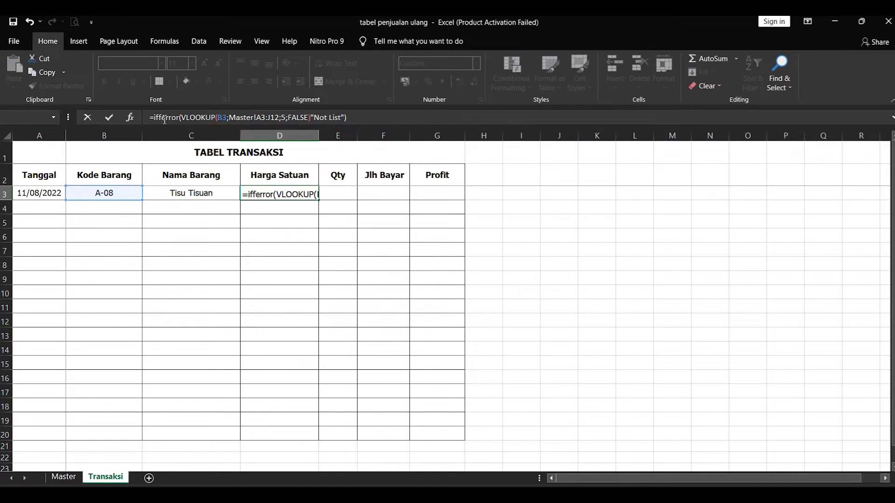
key(BackSpace)
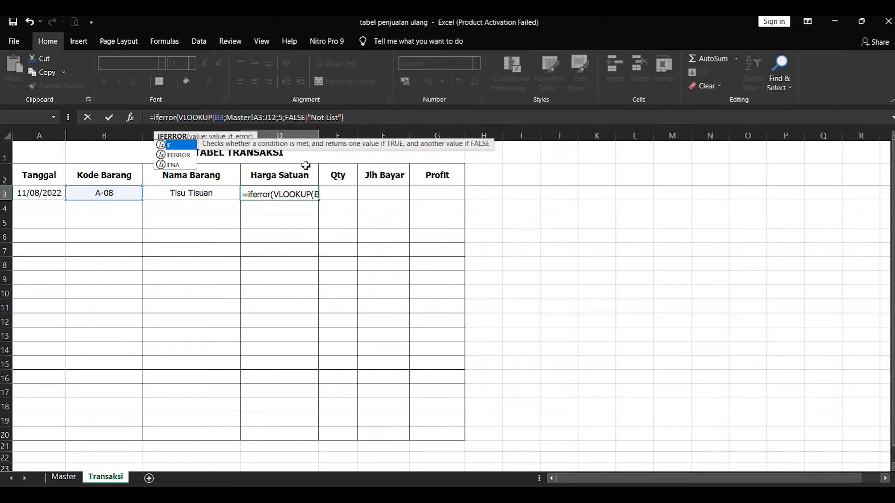
click(160, 118)
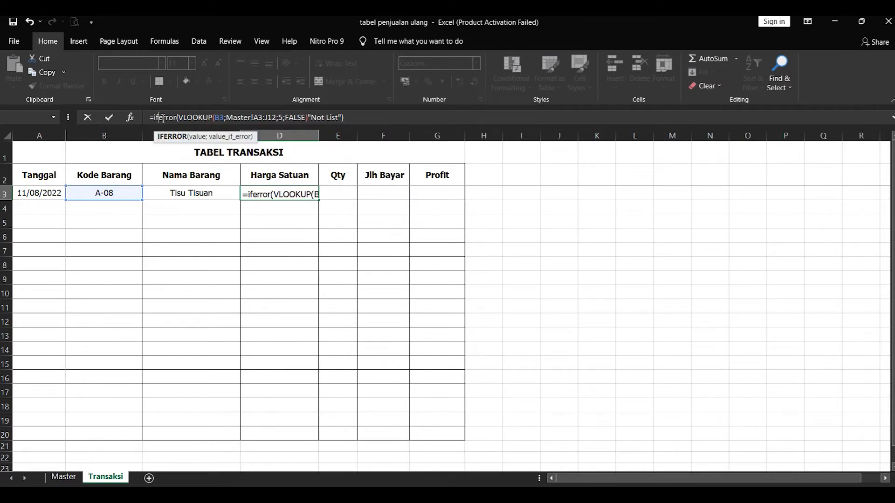
key(Return)
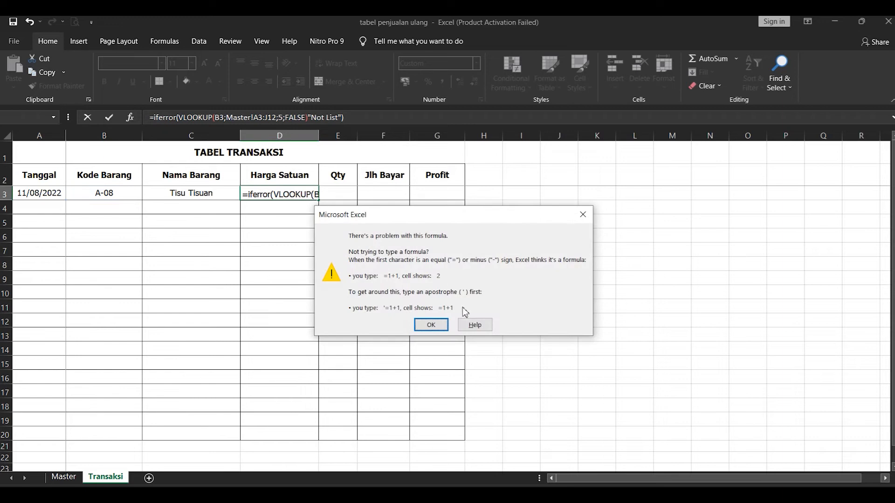
click(431, 325)
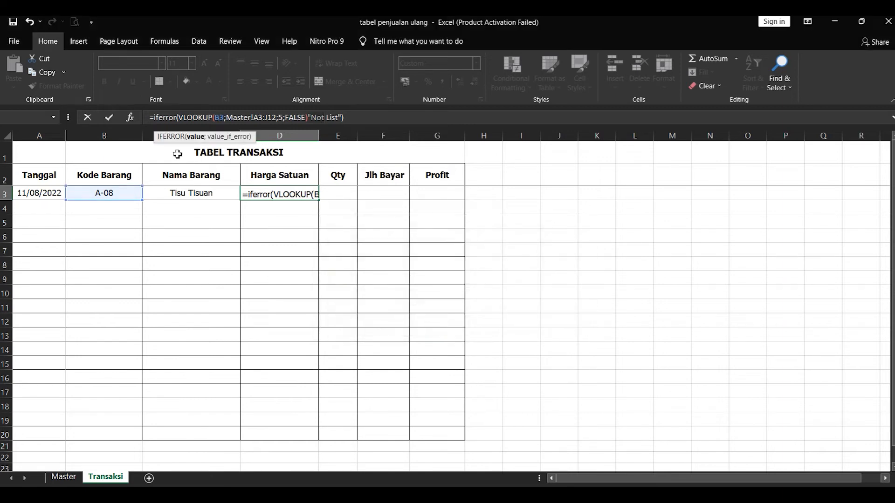
click(310, 117)
text(;)
key(Return)
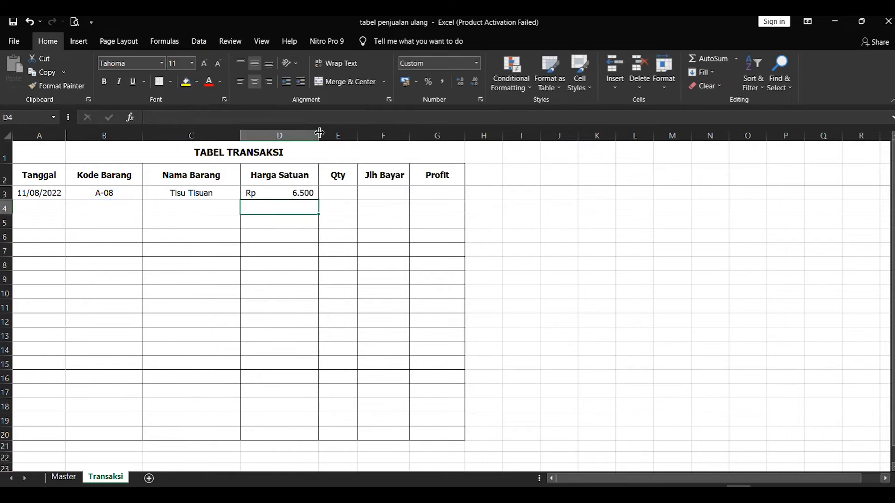
Check the Nama Barang and Harga Satuan lookups in the first transaction row against item A-08 in the Master table
click(154, 193)
click(256, 183)
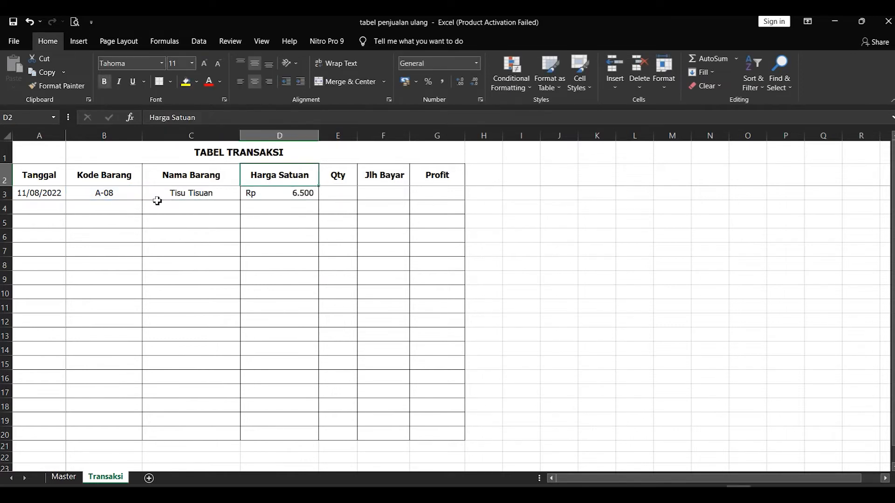
click(113, 199)
click(191, 196)
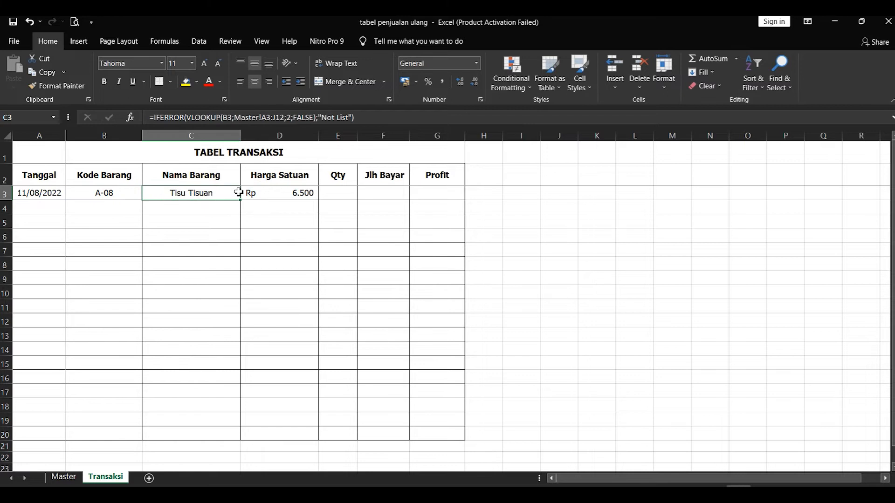
click(284, 195)
click(63, 477)
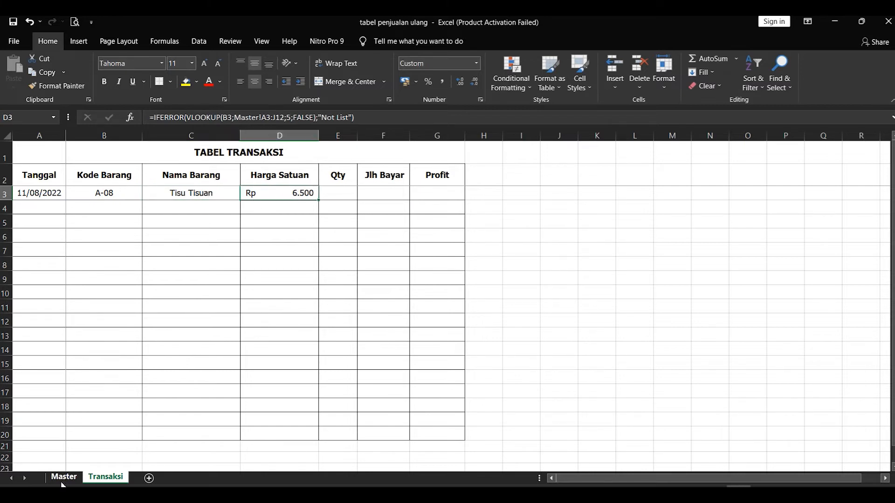
click(344, 221)
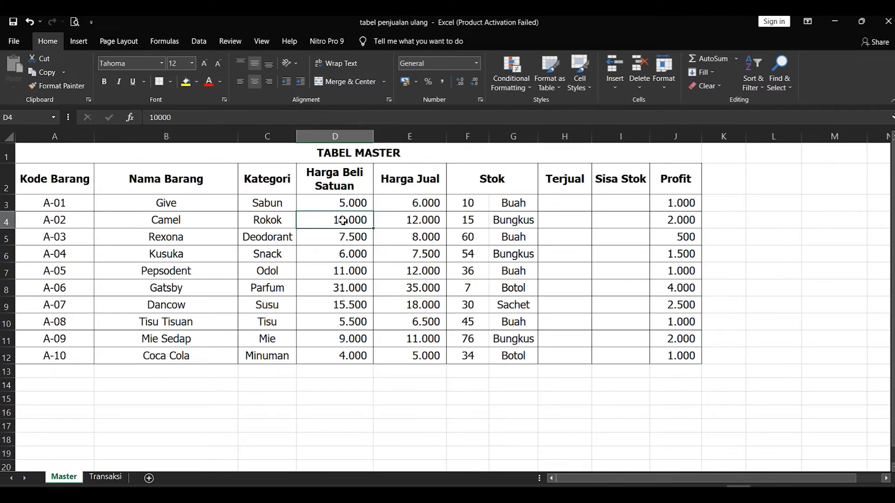
click(168, 306)
drag(168, 325, 326, 322)
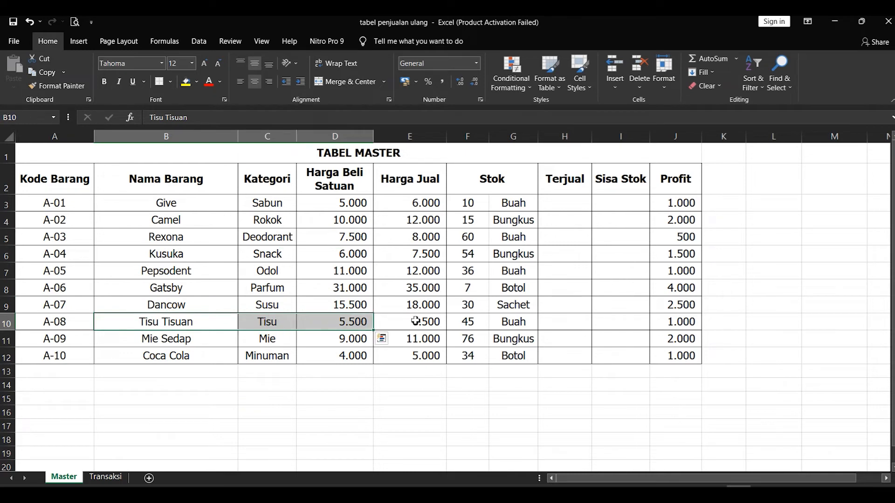
click(513, 322)
click(106, 477)
click(338, 193)
click(186, 195)
click(115, 204)
click(109, 198)
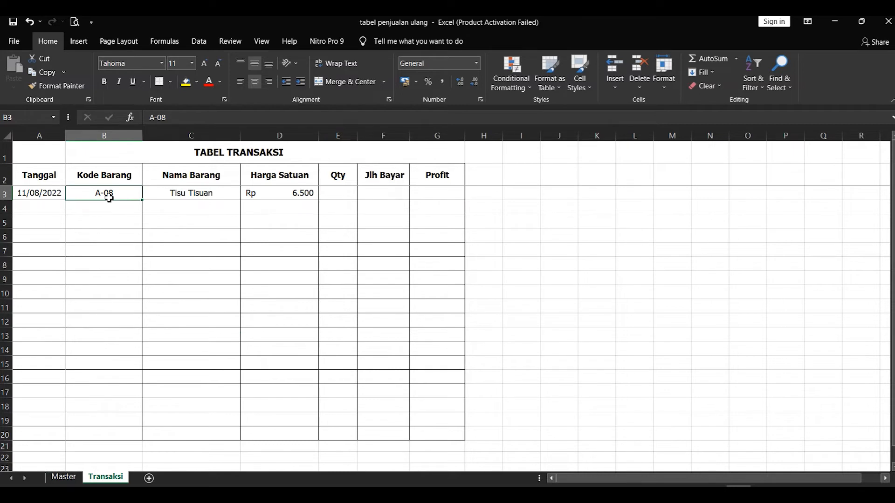
Fill the Nama Barang formula in C3 and the Harga Satuan formula in D3 down to row 20
click(151, 196)
click(119, 196)
click(218, 198)
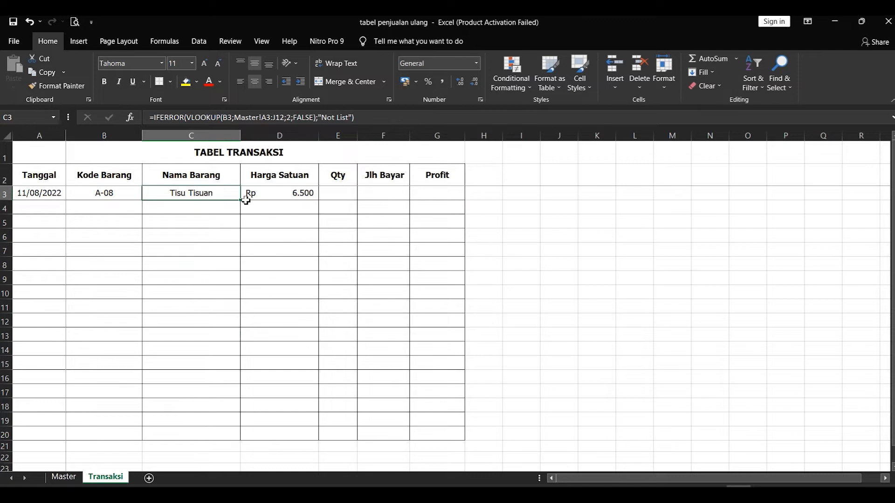
drag(242, 202, 239, 436)
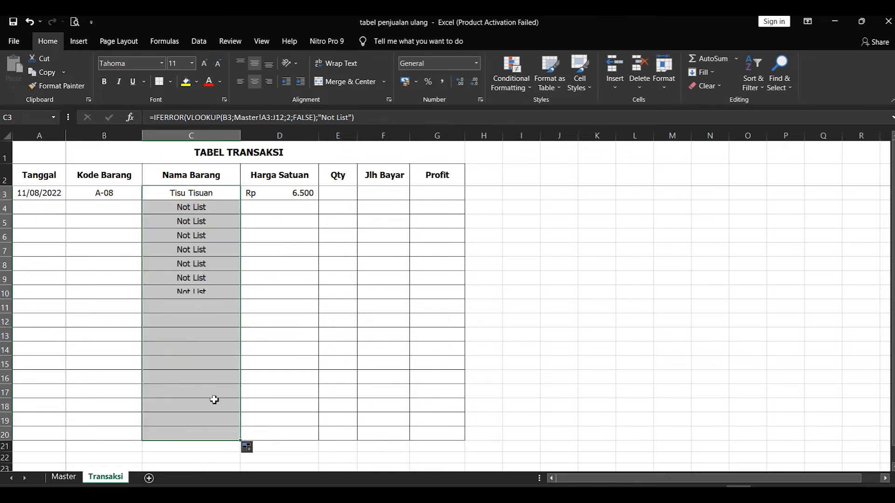
click(115, 198)
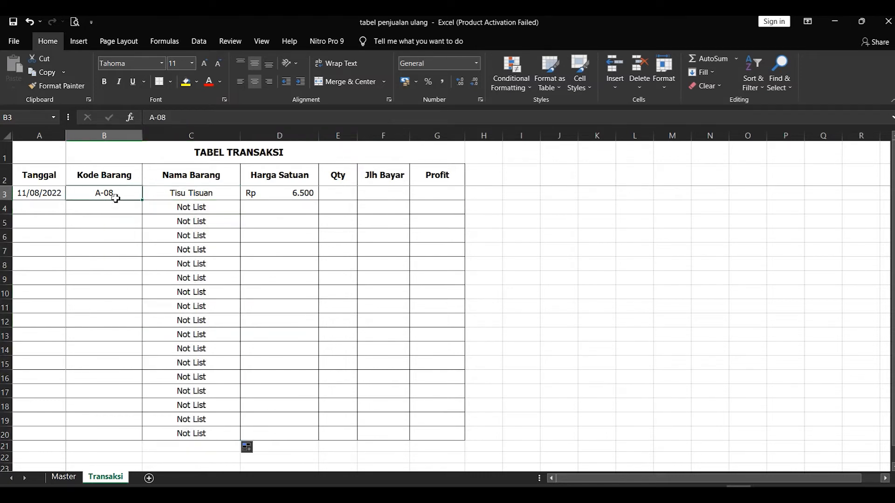
click(293, 196)
drag(320, 202, 314, 440)
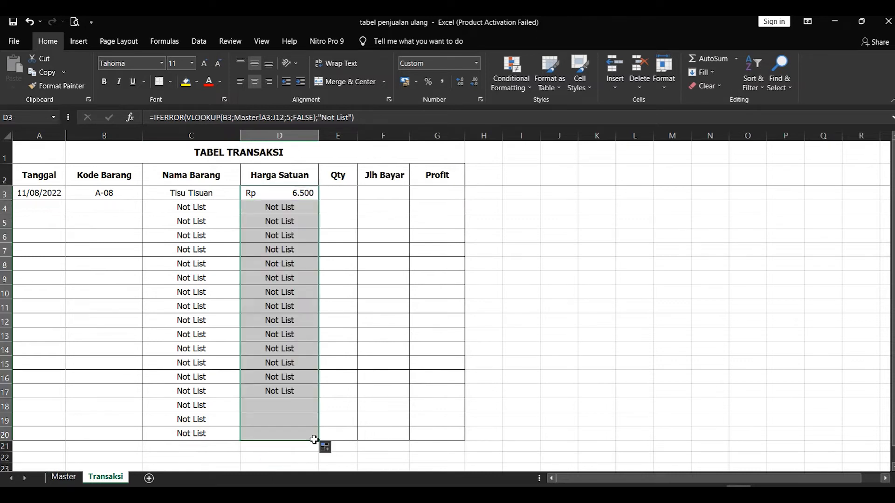
Examine the copied lookup formulas in the Nama Barang and Harga Satuan columns, comparing cells C3, C4 and C5
click(96, 206)
drag(193, 210, 302, 351)
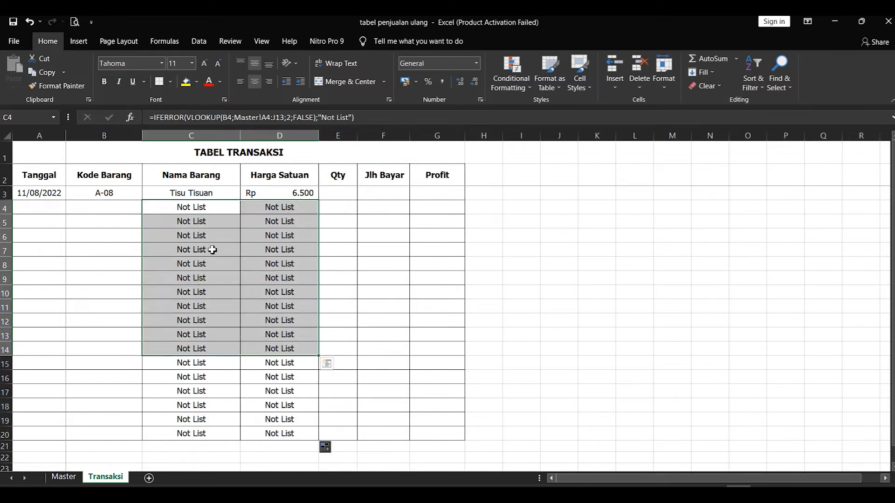
click(197, 211)
mouse_move(224, 196)
mouse_down()
mouse_move(190, 194)
mouse_move(284, 194)
mouse_move(214, 193)
mouse_up()
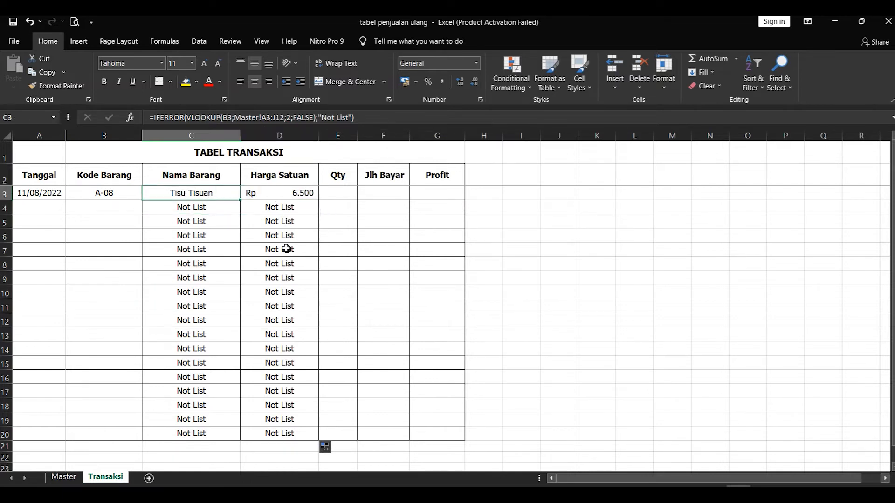
scroll(282, 345, down, 6)
scroll(280, 354, up, 6)
scroll(242, 359, down, 6)
scroll(228, 359, down, 2)
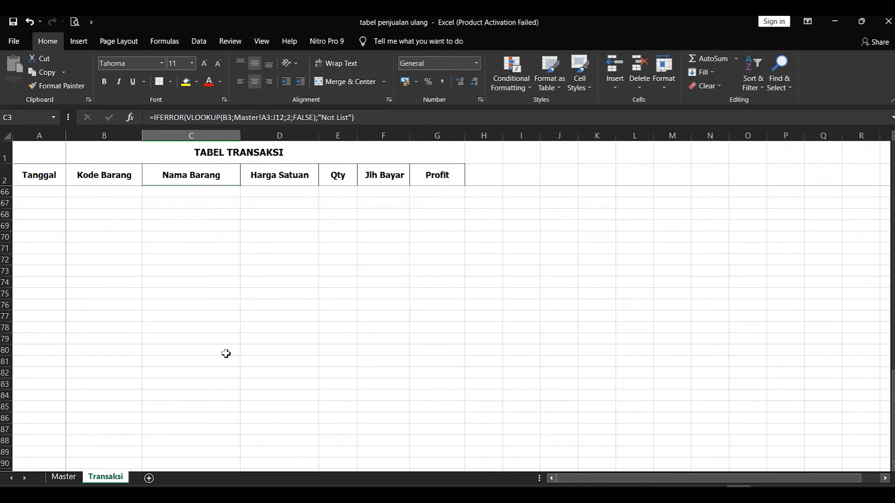
scroll(222, 353, up, 6)
scroll(220, 354, down, 4)
scroll(218, 352, up, 6)
click(212, 212)
click(197, 238)
click(195, 213)
click(196, 195)
click(199, 207)
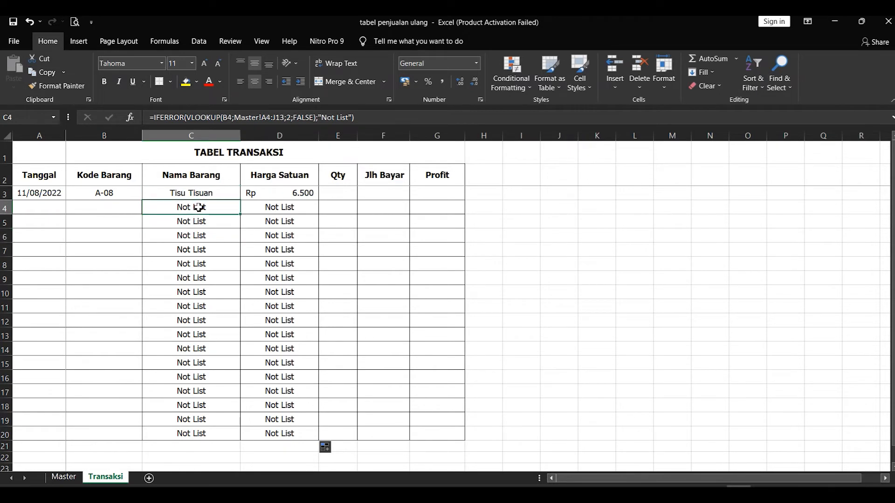
click(199, 222)
Repeat the fill of the C3 and D3 lookup formulas through C20 and D20
click(217, 196)
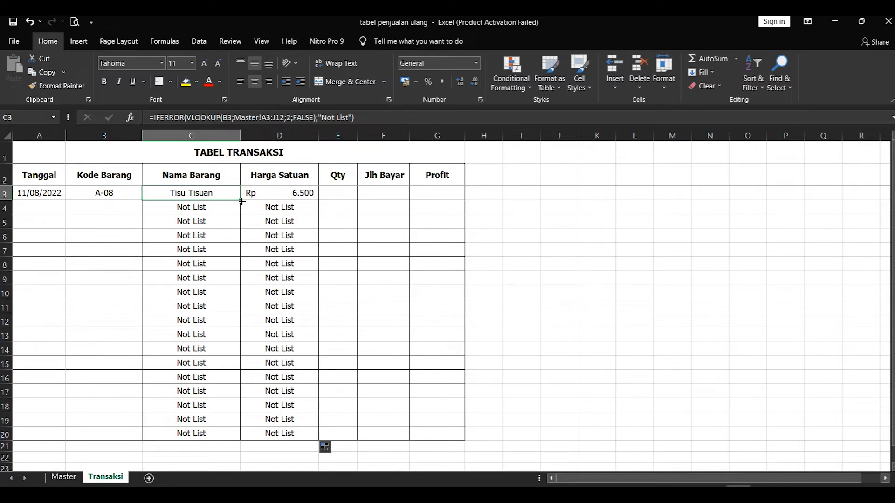
drag(242, 201, 249, 439)
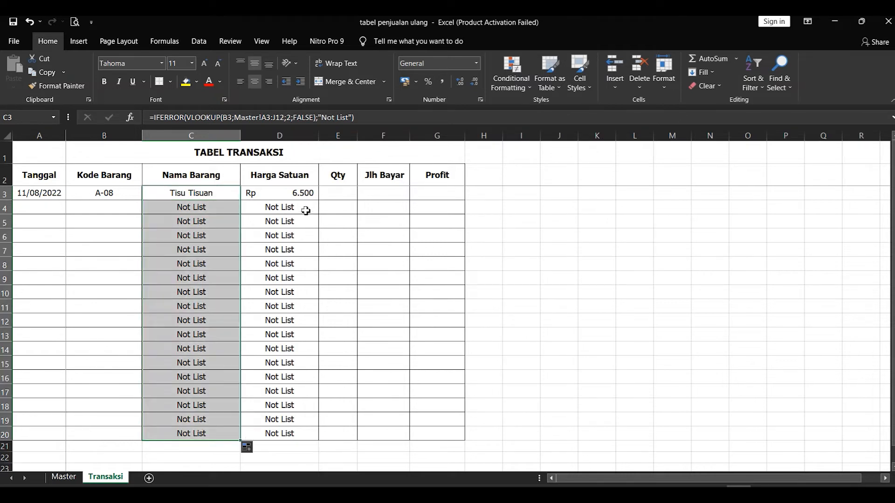
click(297, 194)
drag(319, 203, 315, 437)
Enter the item code A-07 in cell B4 of the transaction table
click(126, 208)
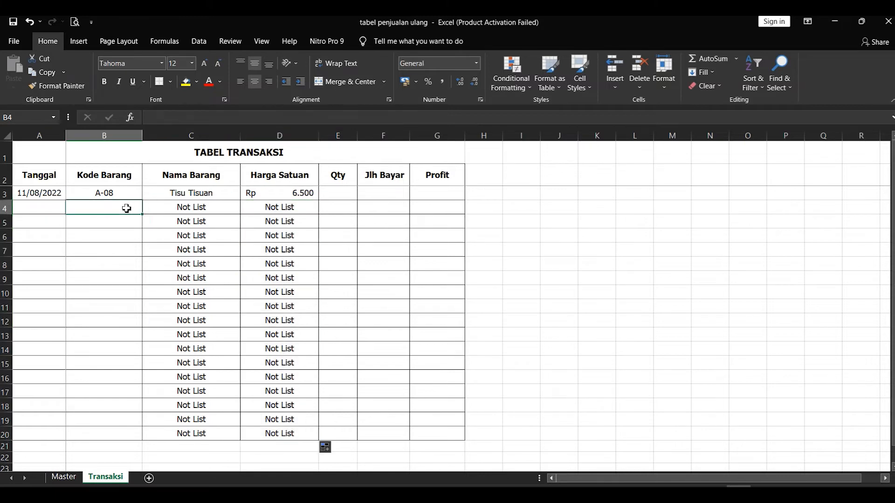
text(a)
key(BackSpace)
key(BackSpace)
text(A)
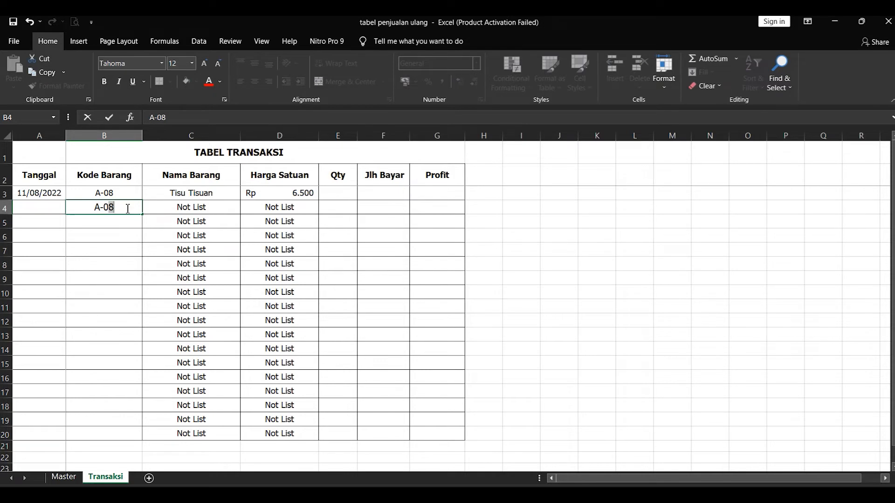
text(-07)
key(Return)
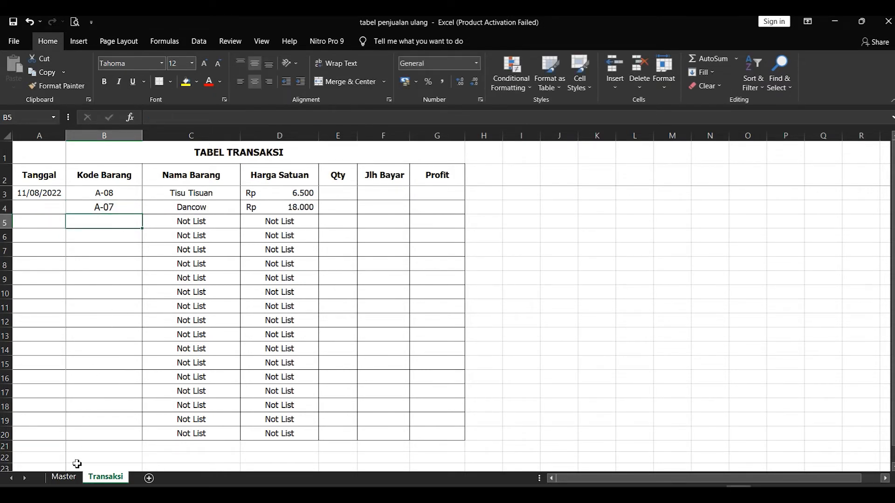
Compare the name and selling price of item A-07 on the Master sheet with row 4 of the Transaksi sheet
click(64, 477)
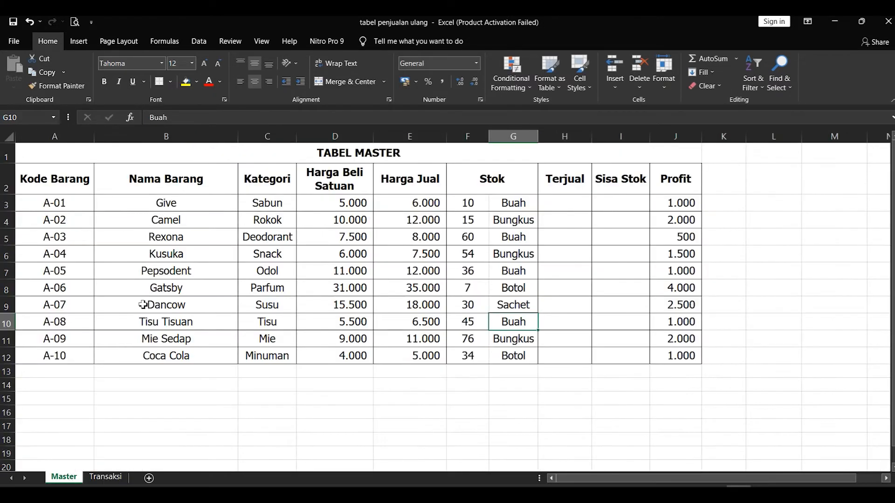
click(167, 306)
click(75, 305)
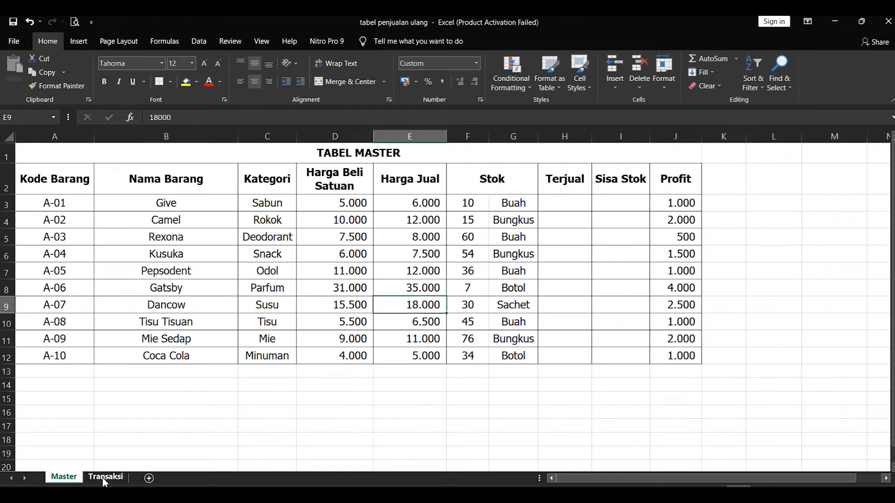
click(104, 478)
click(51, 210)
click(104, 211)
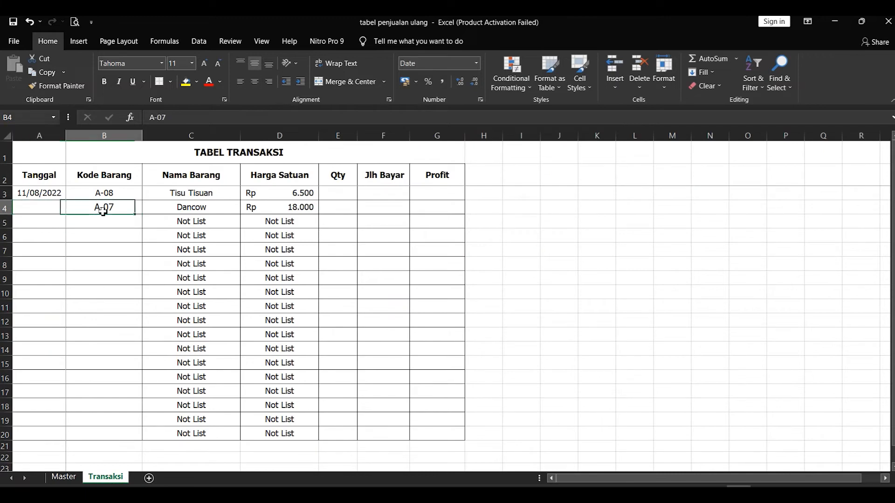
click(195, 213)
click(274, 212)
click(188, 212)
click(124, 207)
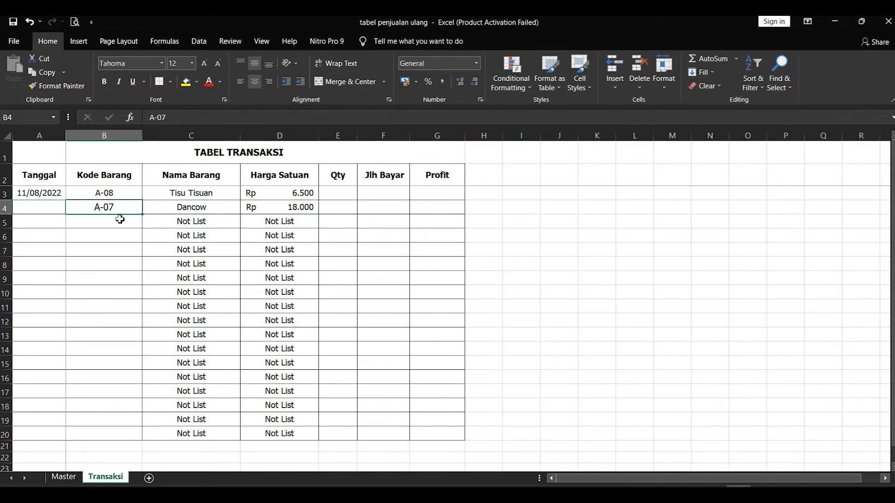
click(118, 225)
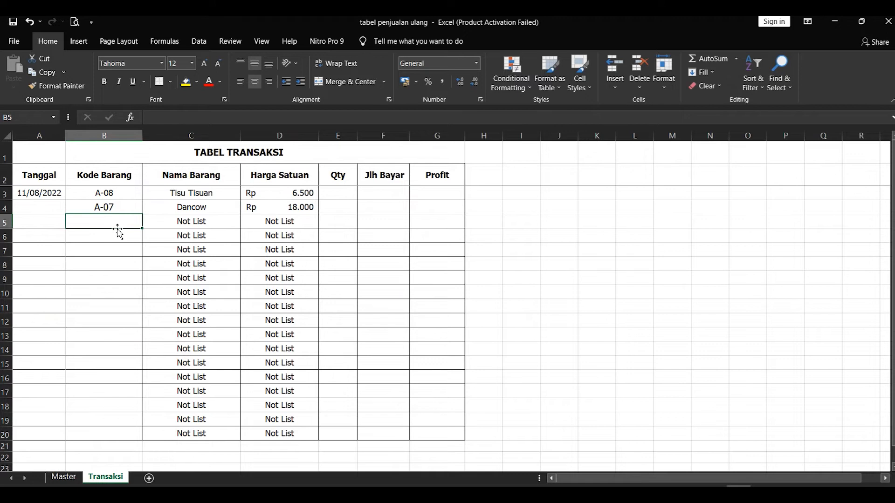
click(110, 194)
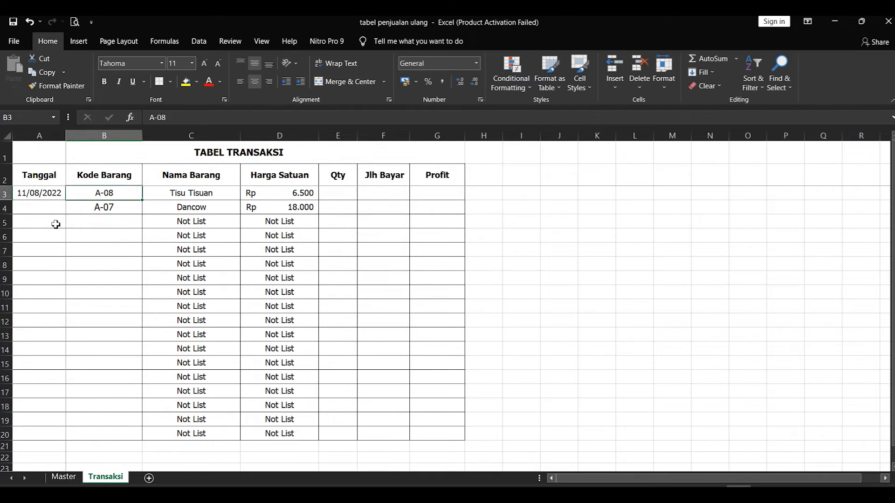
Enter the date 12-08-2022 in cell A5 of the transaction table
click(39, 223)
text(12)
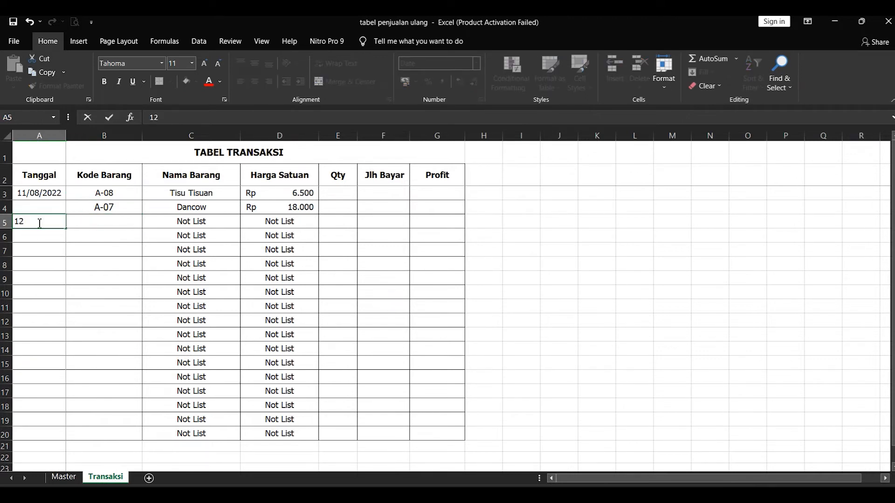
text(-08-2022)
scroll(39, 224, right, 1)
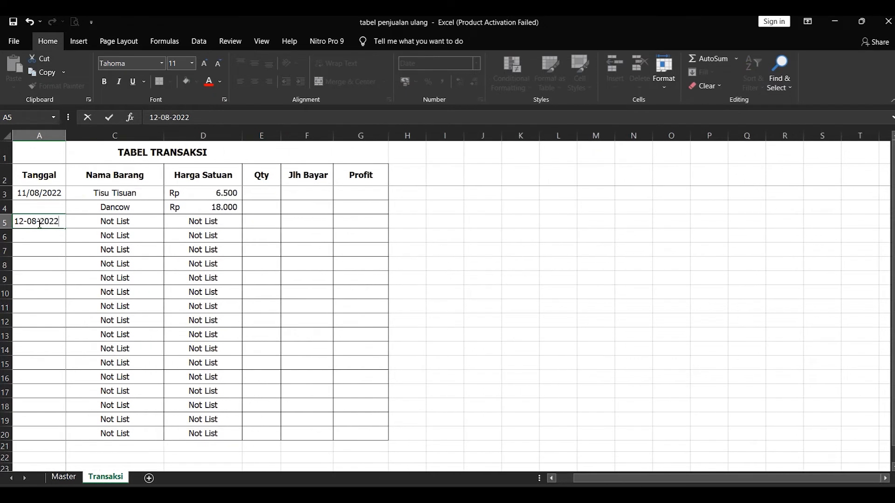
key(Return)
scroll(39, 224, left, 1)
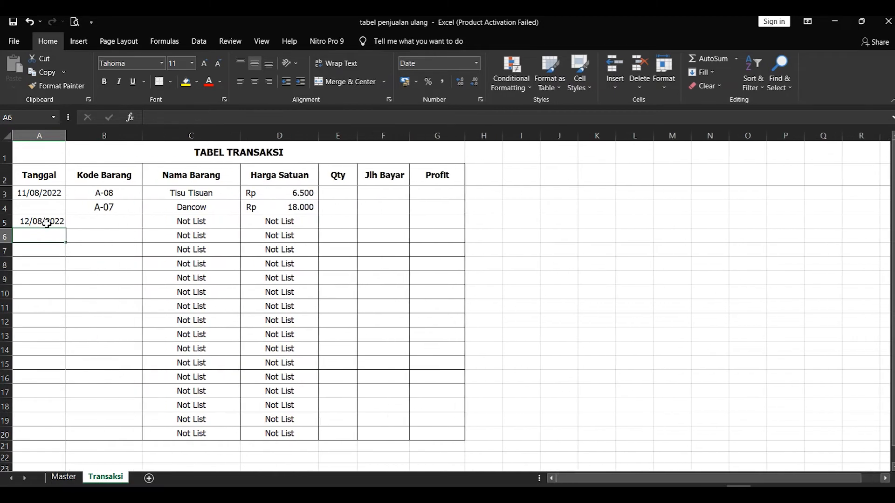
Enter the item code A-08 in cell B5 and replace it with A-07
click(110, 220)
text(A-08)
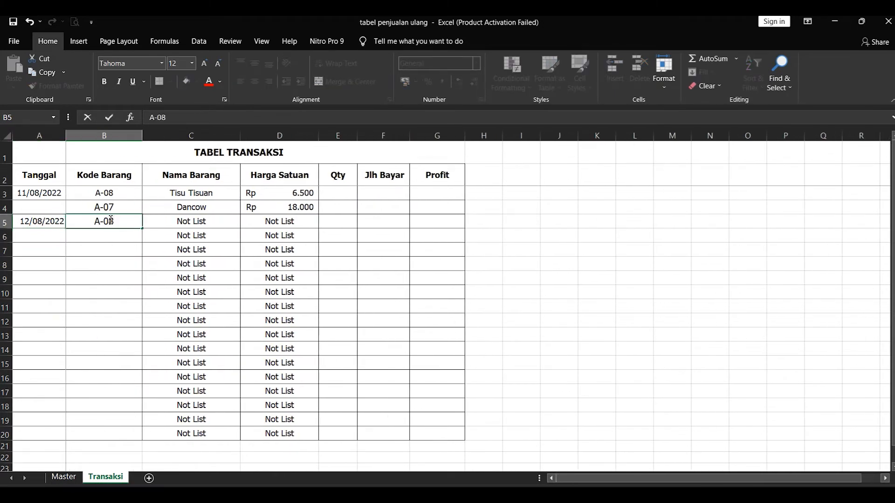
key(Return)
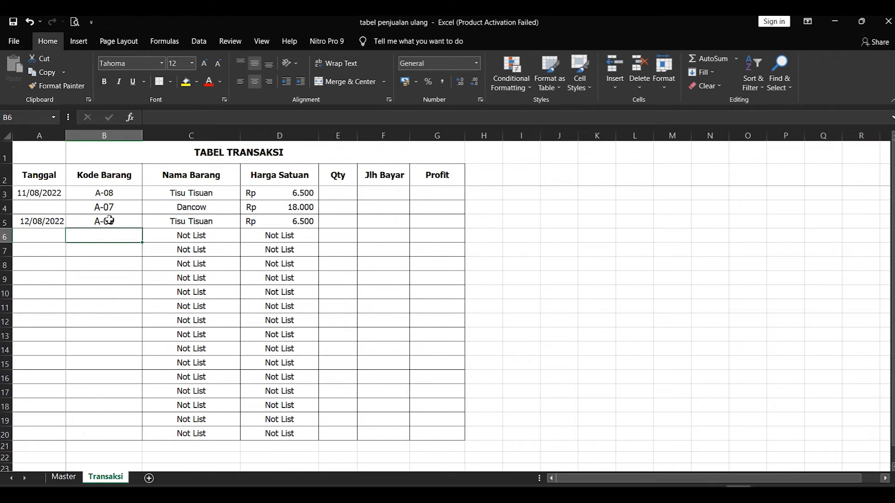
double_click(129, 221)
key(BackSpace)
text(7)
key(Return)
Clear the item code from cell B5 and the date from cell A5
click(128, 222)
double_click(128, 222)
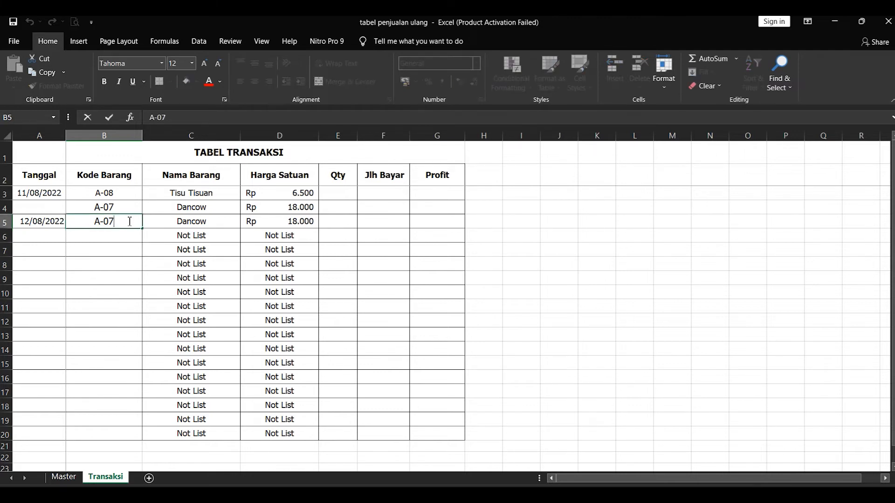
key(BackSpace)
key(BackSpace)
key(Return)
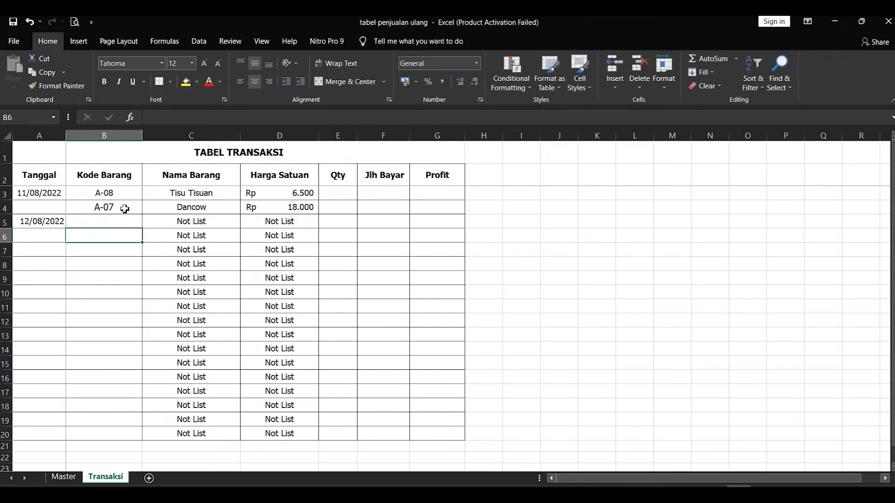
click(59, 221)
key(Delete)
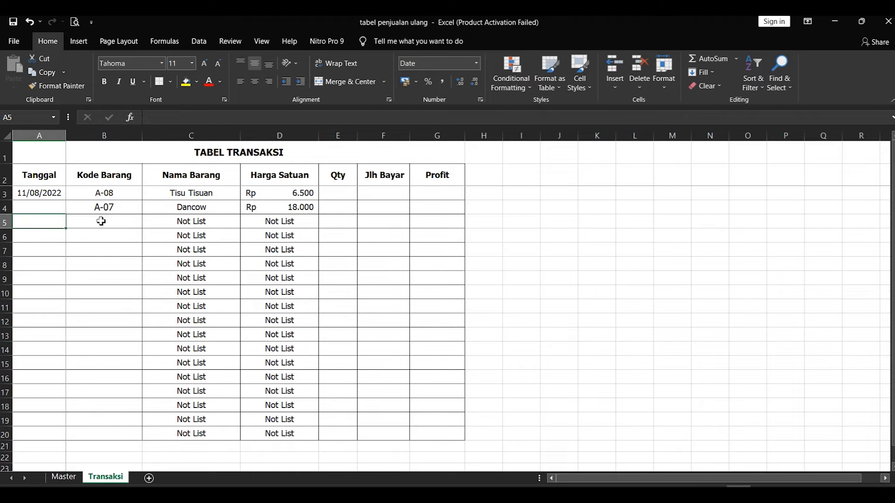
Enter the item code A-03 in cell B5 and check the returned name against its row on the Master sheet
click(101, 221)
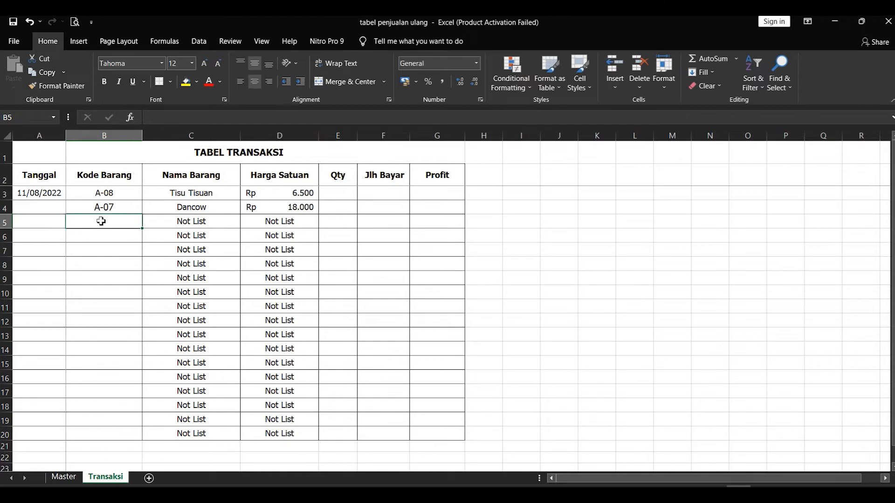
text(A-03)
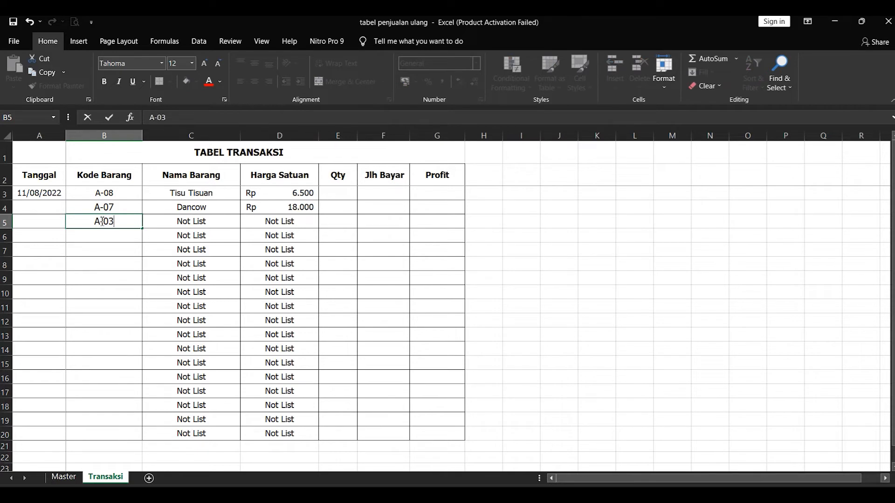
key(Return)
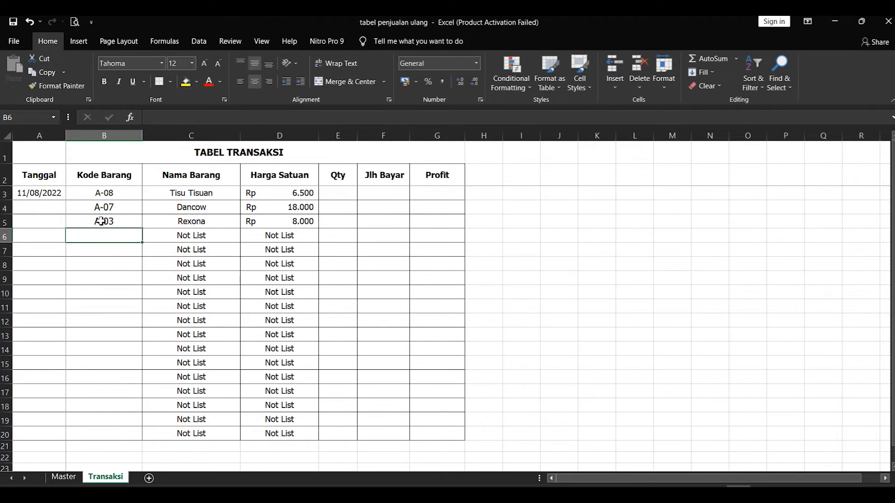
click(63, 477)
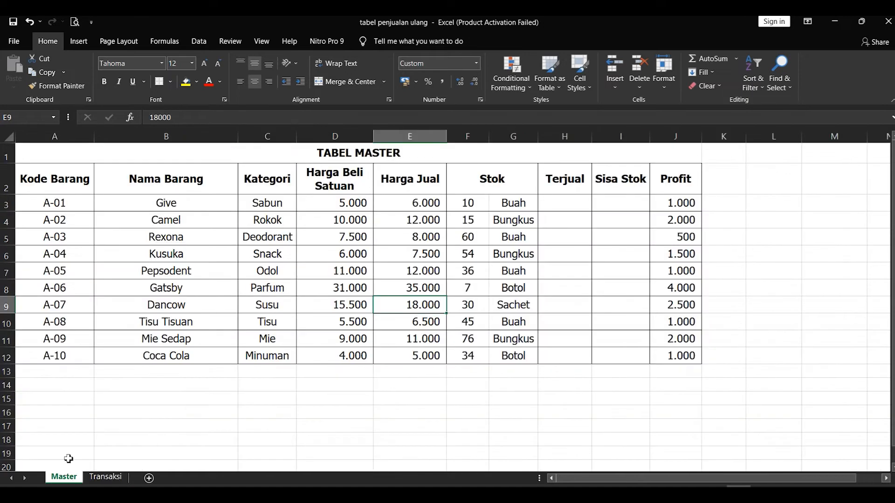
drag(84, 239, 275, 239)
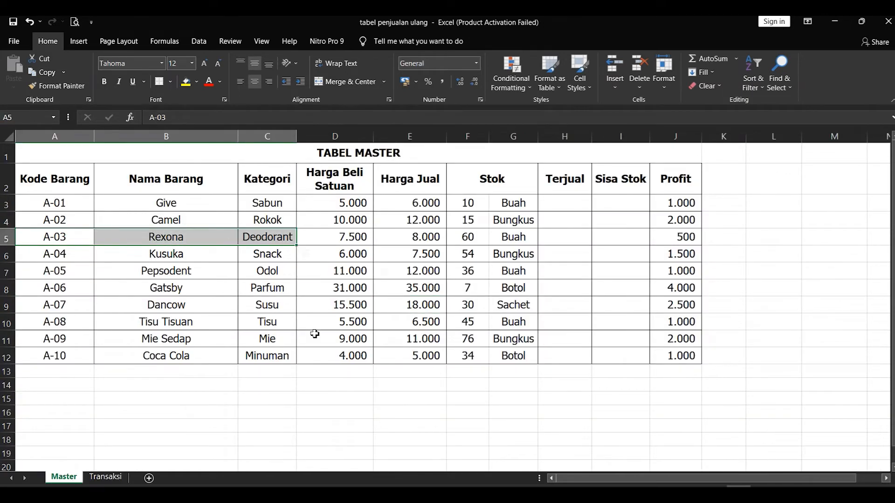
click(106, 477)
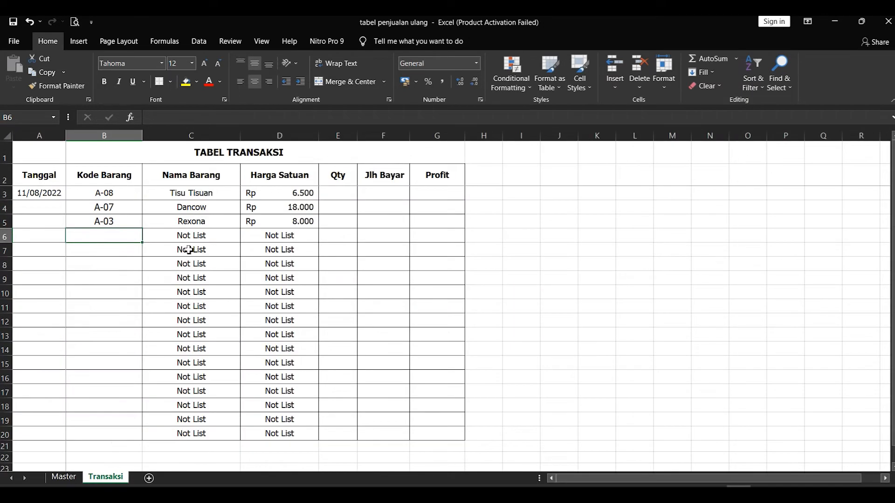
click(190, 224)
Enter the item code A-04 in cell B6 and switch to the Master sheet
click(126, 237)
text(A-04)
key(Return)
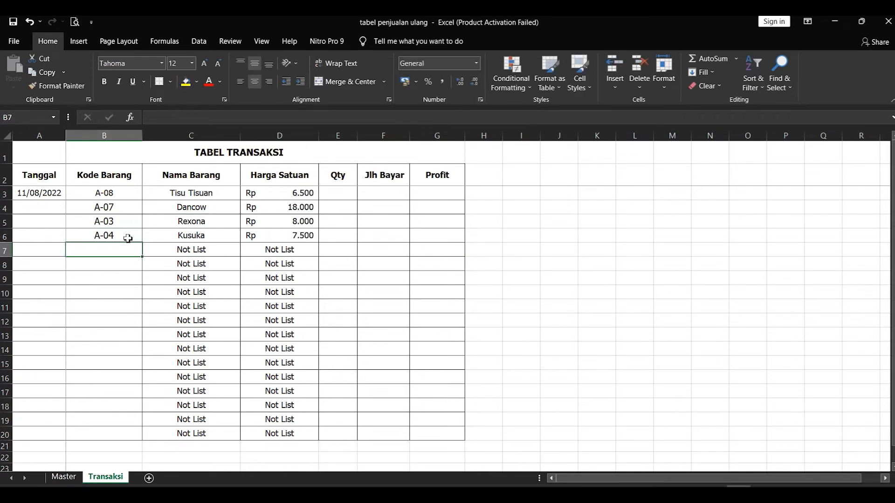
click(64, 477)
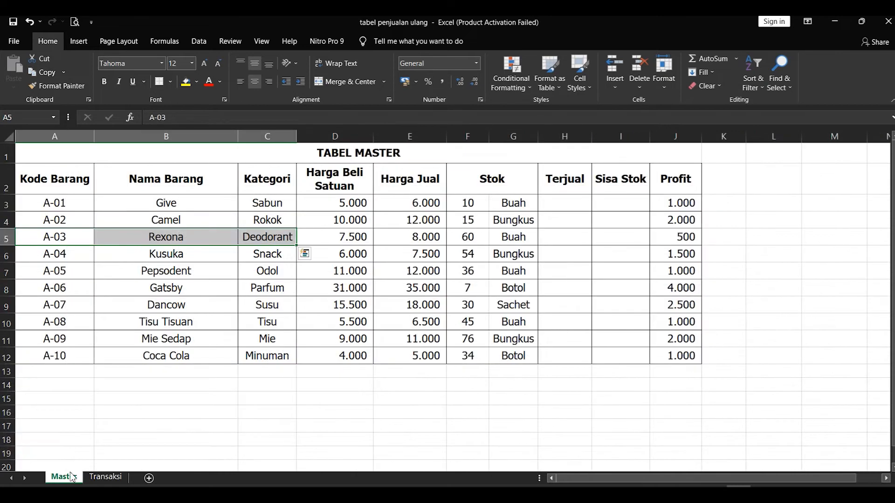
Check the A-04 row on the Master sheet and return to the Transaksi sheet
drag(54, 253, 437, 253)
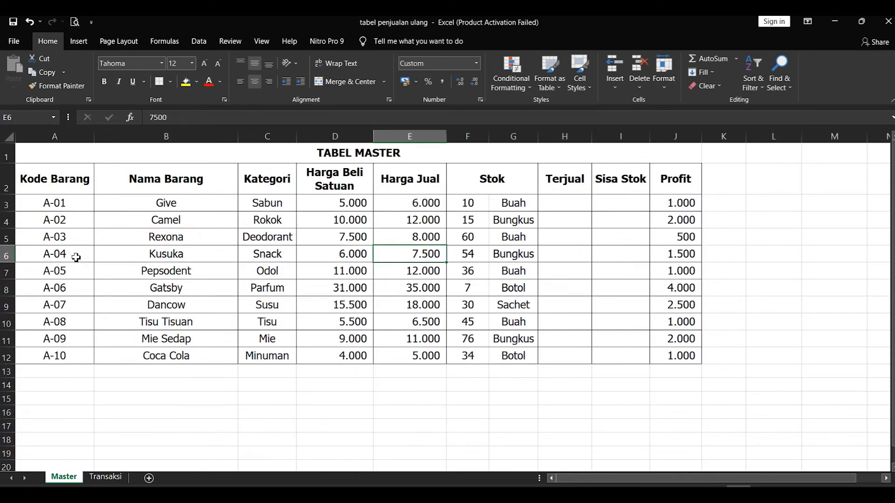
drag(74, 256, 460, 256)
click(95, 477)
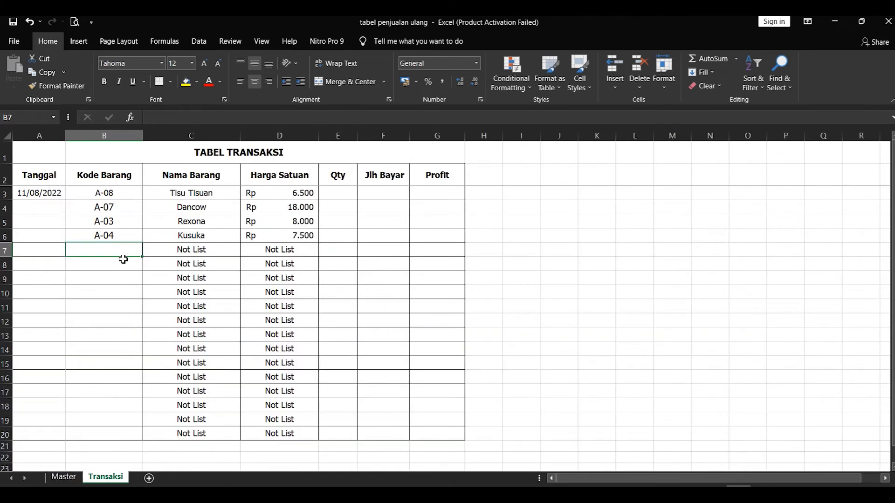
Enter the item code A-09 in cell B7 and check the returned name and price against its row on the Master sheet
text(A-0)
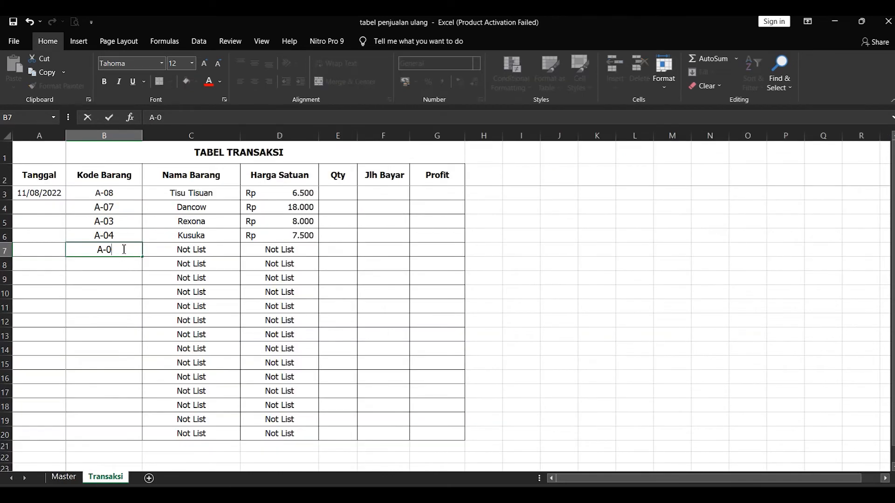
text(9)
key(Return)
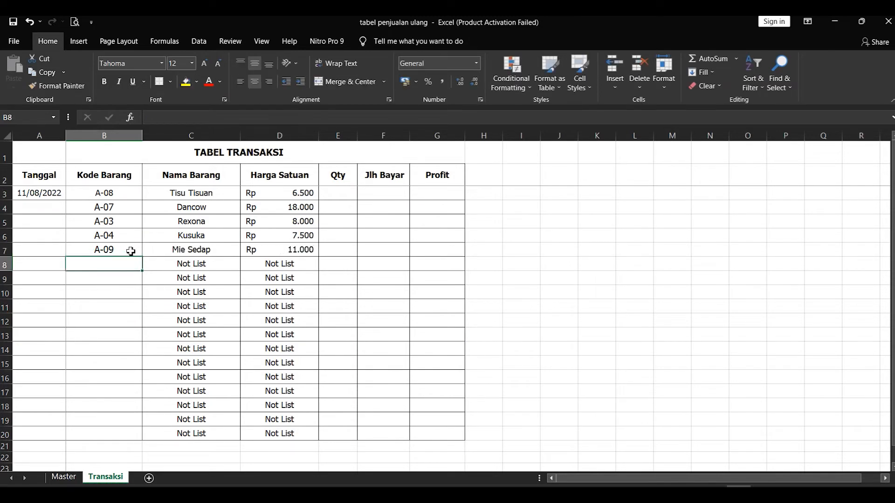
click(63, 477)
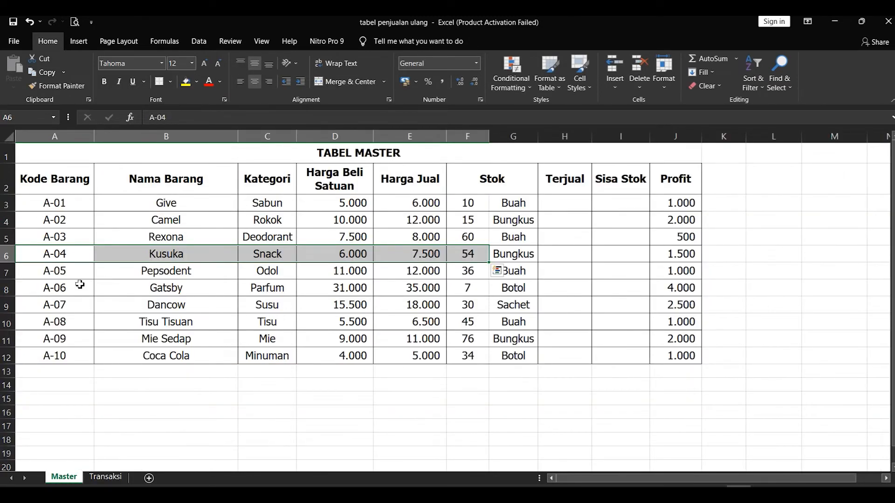
click(67, 342)
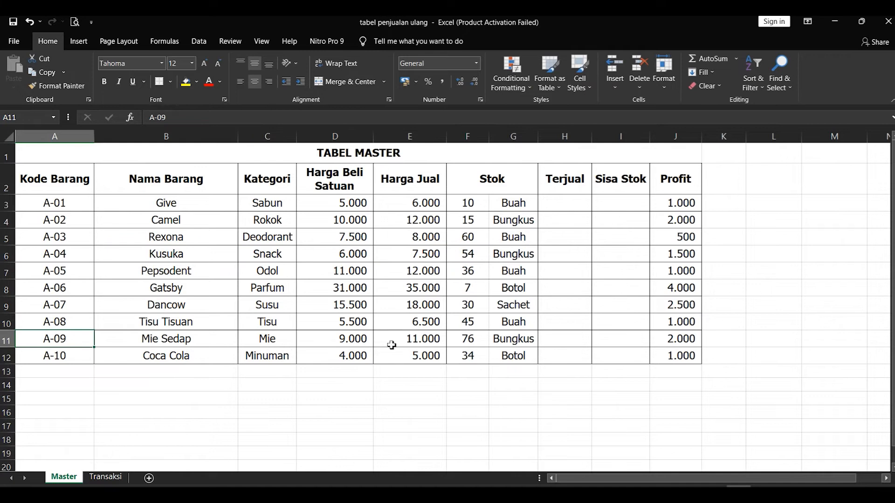
click(412, 343)
click(334, 343)
click(261, 344)
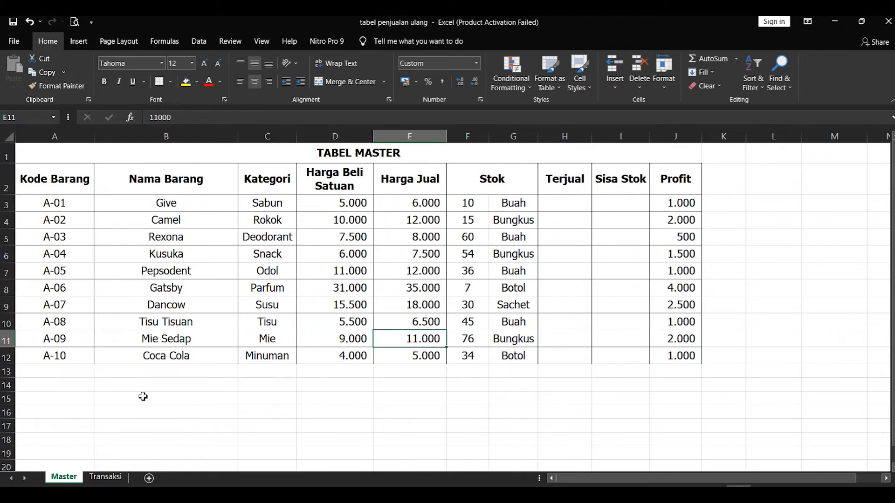
click(100, 476)
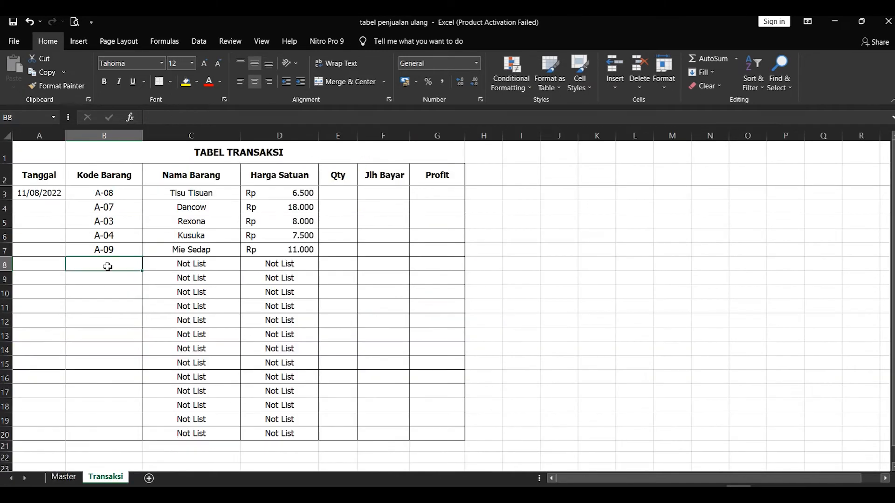
Enter the item code A-01 in cell B8, check its lookup cell, and re-enter the same code
text(A-01)
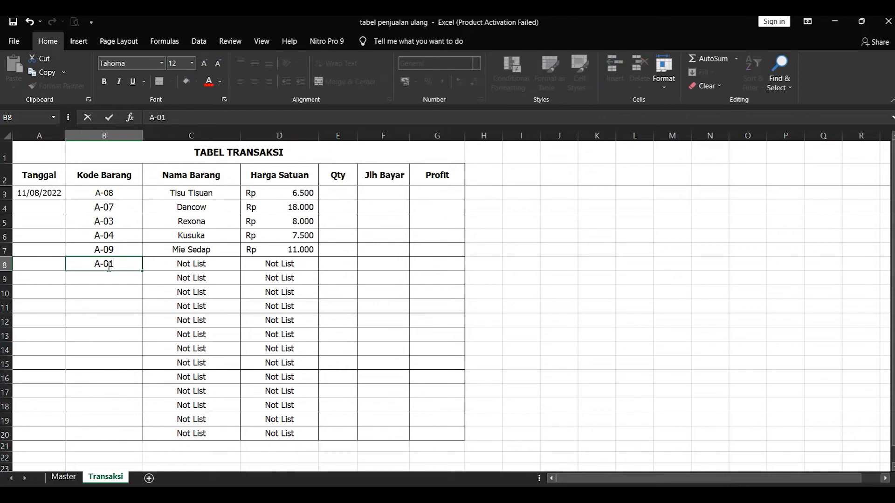
key(Return)
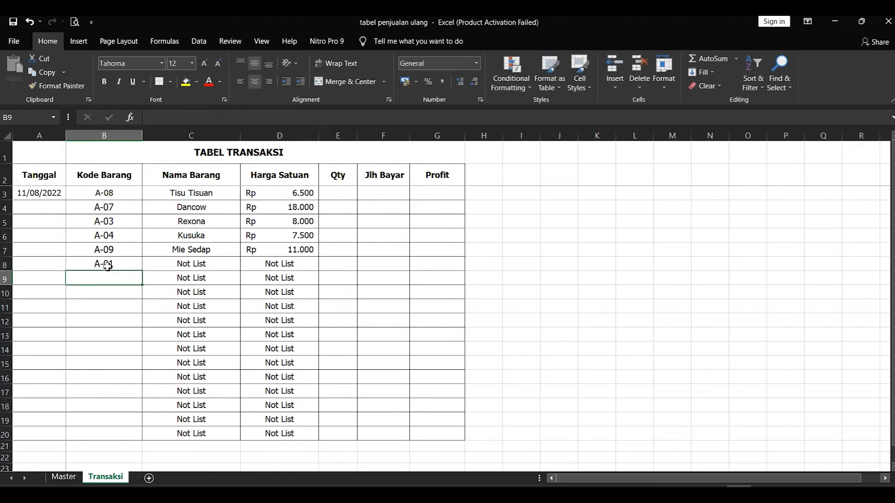
scroll(91, 264, up, 2)
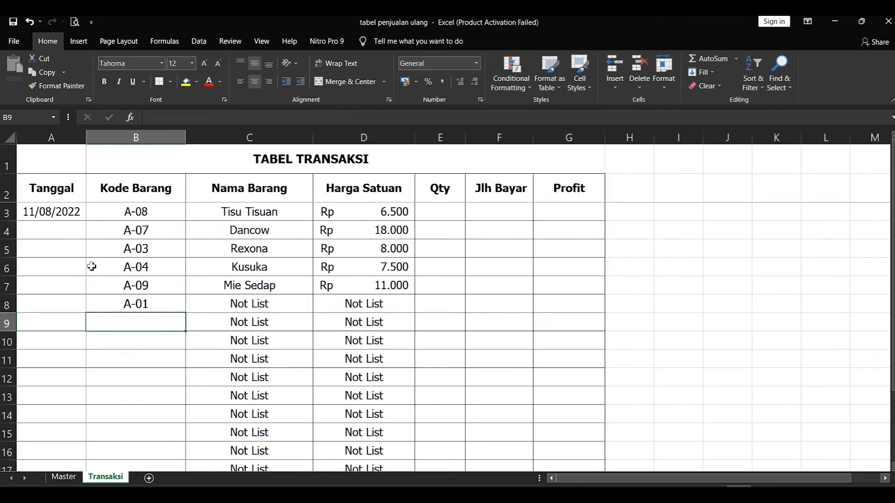
scroll(91, 266, down, 1)
scroll(166, 329, up, 1)
click(138, 303)
click(284, 312)
click(177, 304)
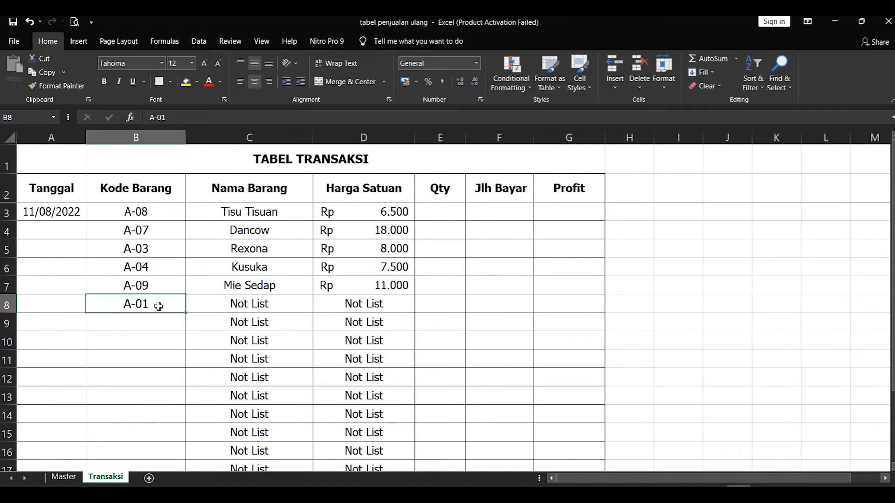
double_click(156, 306)
key(BackSpace)
text(1)
key(Return)
Replace the item code in cell B8 with A-02 and after that with A-03
click(157, 306)
double_click(156, 306)
key(BackSpace)
text(2)
key(Return)
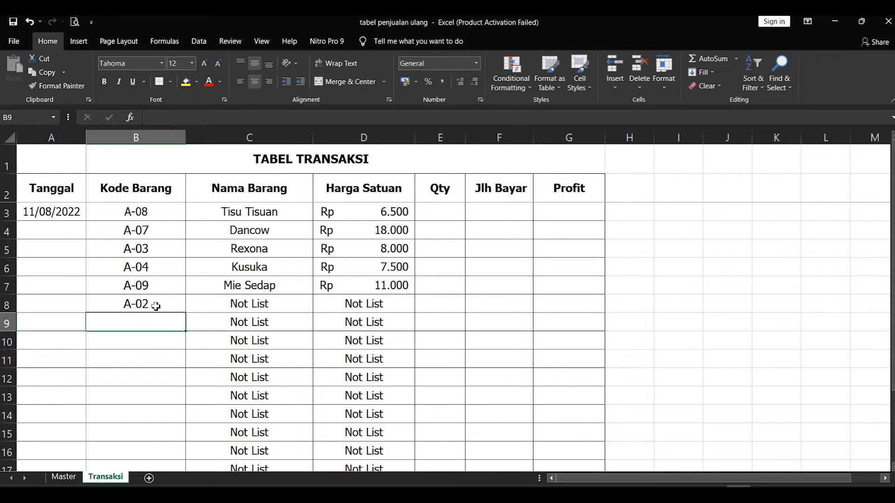
click(156, 306)
double_click(156, 305)
key(BackSpace)
text(3)
key(Return)
click(156, 305)
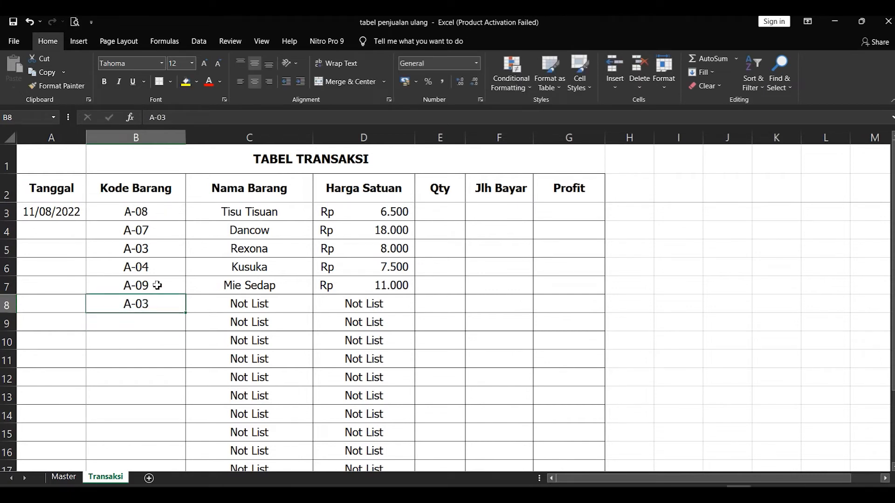
Change the item code in cell B7 to A-01
click(157, 286)
double_click(157, 285)
key(BackSpace)
text(1)
key(Return)
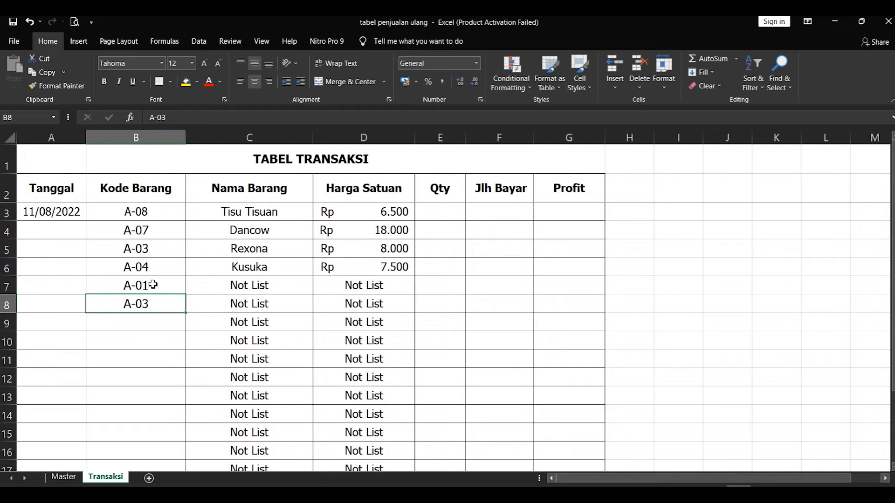
Change the item codes in cells B3 and B4 to A-01 to test the lookup
double_click(147, 210)
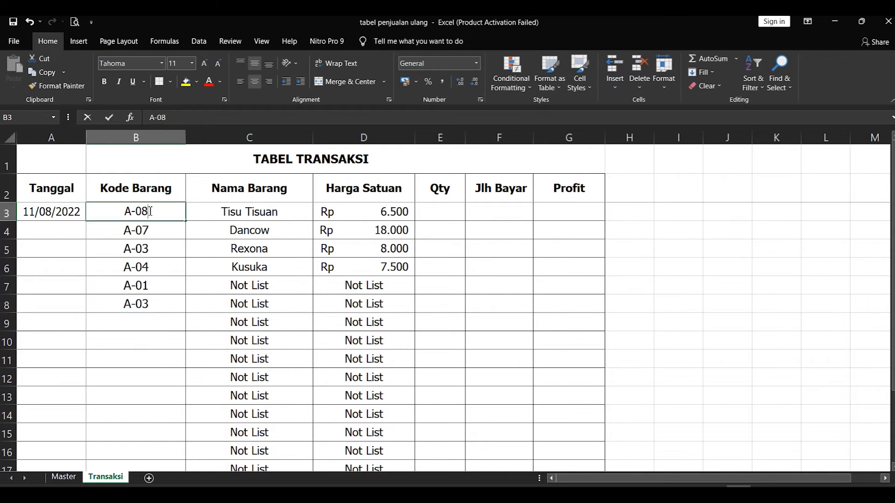
key(BackSpace)
text(1)
key(Return)
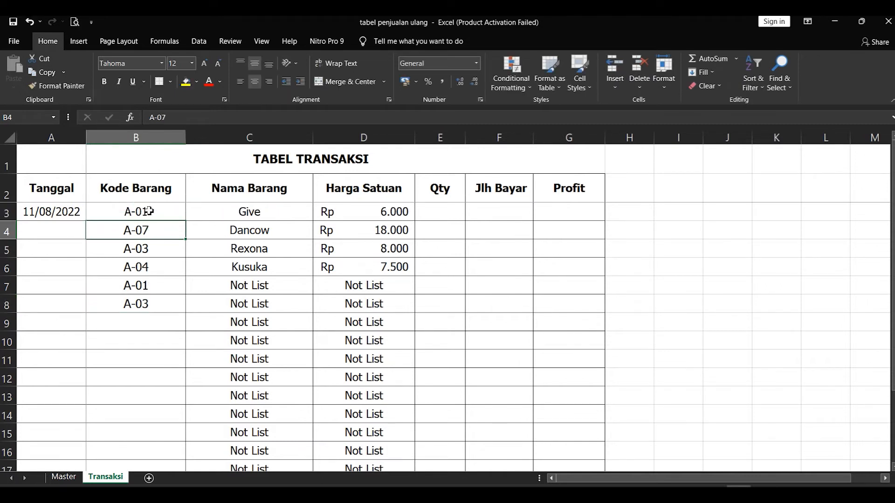
double_click(163, 234)
key(BackSpace)
text(1)
key(Return)
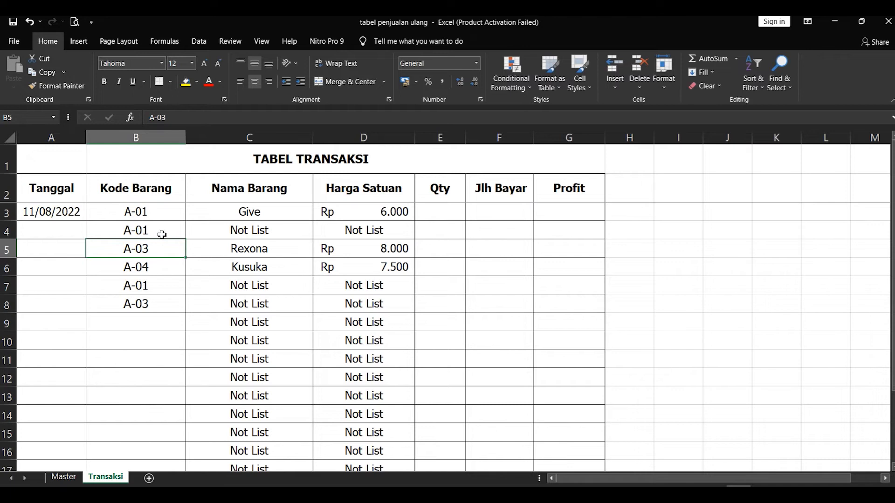
Undo the item code changes in cells B4 and B3
click(152, 289)
click(147, 217)
key(ctrl+z)
key(ctrl+z)
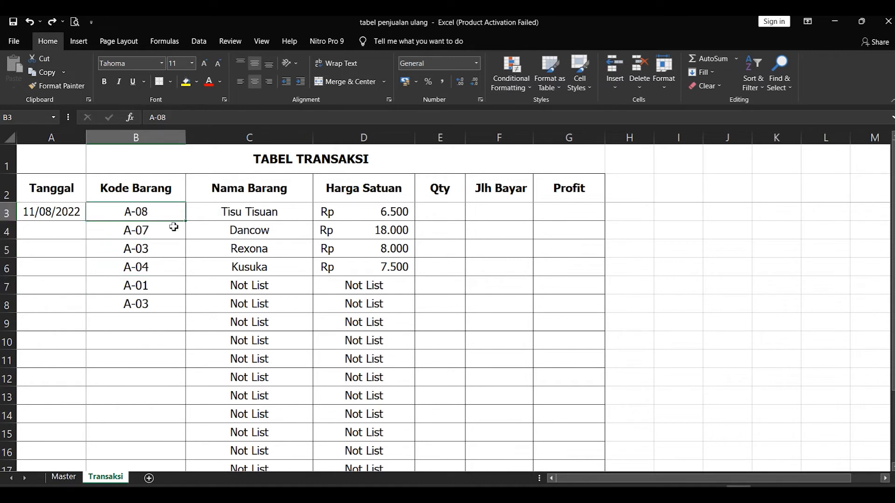
Clear the item code from cell B8
click(167, 286)
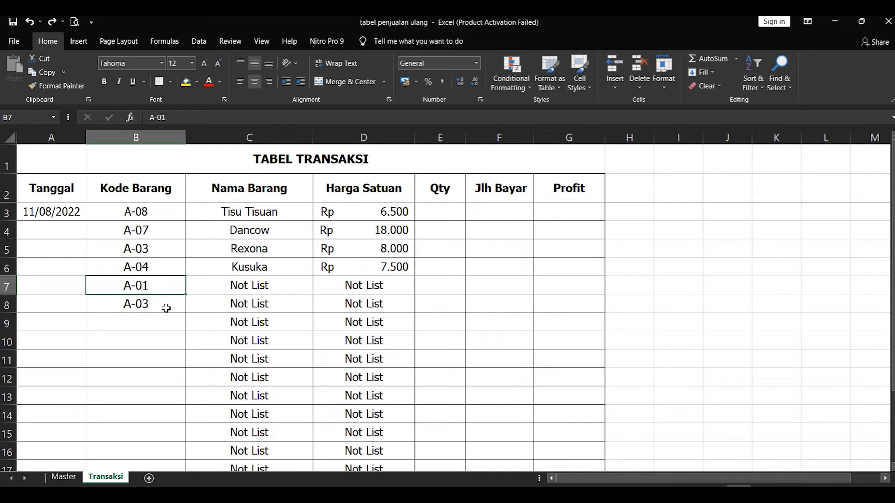
click(166, 309)
key(Delete)
Compare the Master sheet ranges used by the item name formulas in cells C7 and C3
click(176, 286)
click(254, 286)
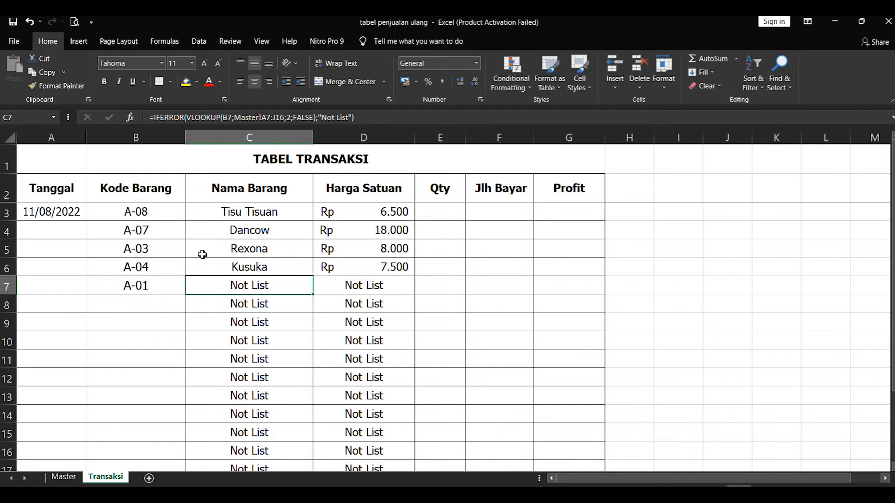
click(136, 284)
click(140, 219)
click(231, 213)
click(145, 215)
click(255, 206)
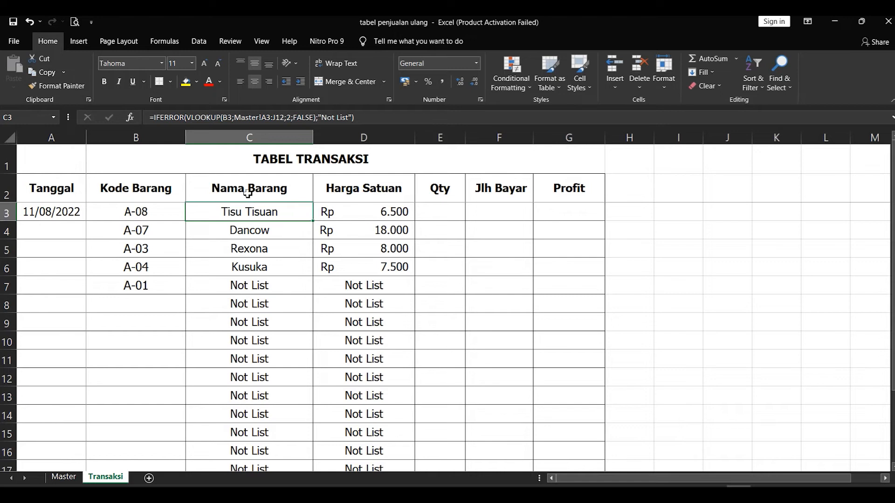
click(130, 218)
click(224, 210)
click(142, 218)
click(237, 219)
click(254, 233)
click(252, 217)
Make the lookup range in the formula in cell C3 absolute, as Master!$A$3:$J$12
click(270, 121)
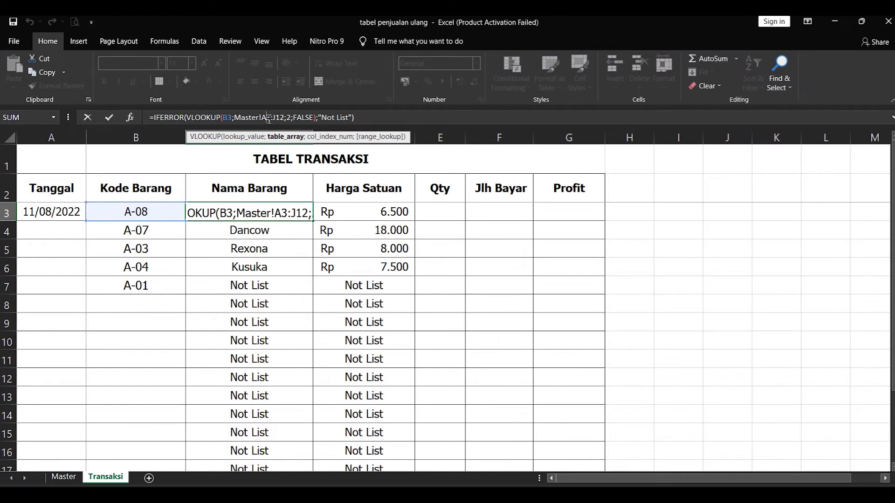
key(F4)
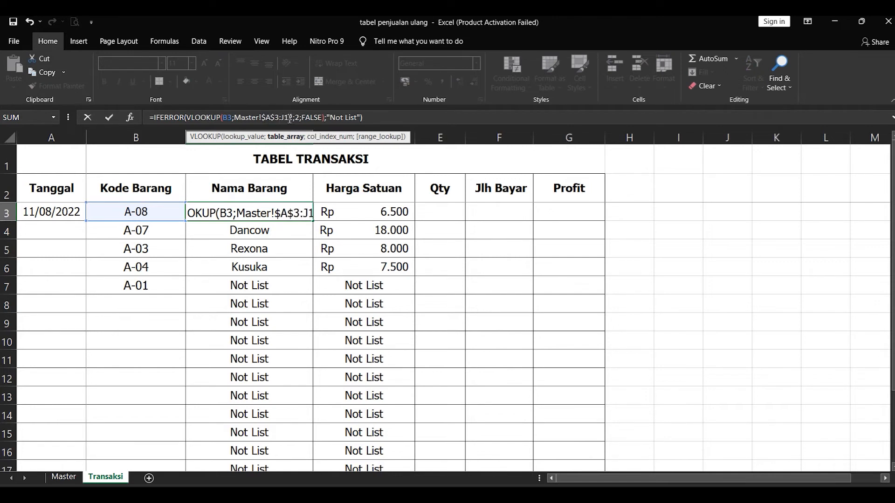
click(290, 119)
key(F4)
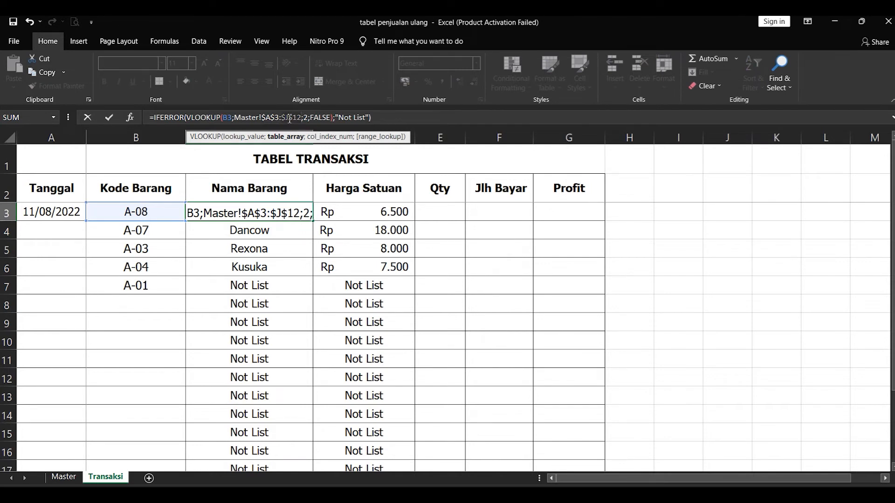
key(End)
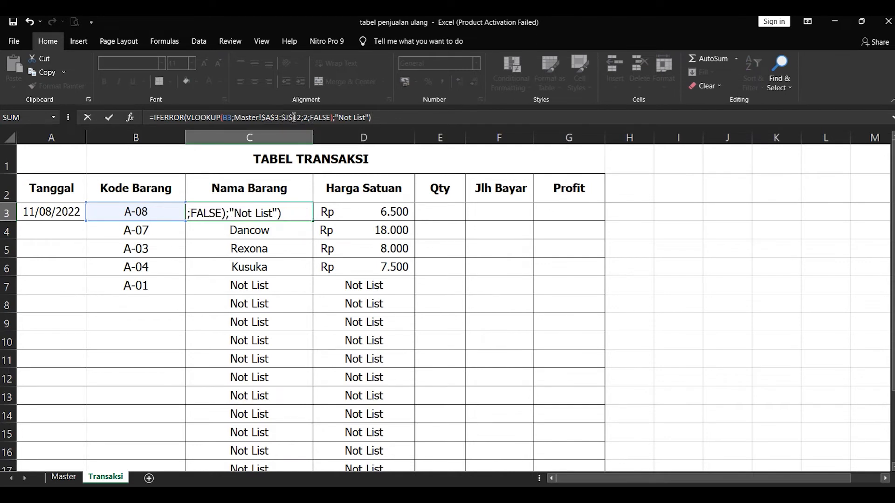
click(294, 117)
click(384, 119)
key(Return)
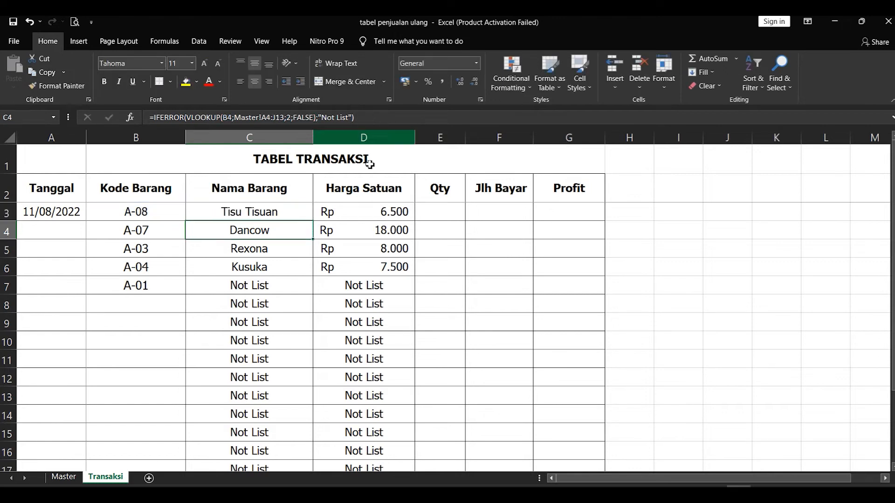
Fill the formula from cell C3 down the Nama Barang column
click(271, 212)
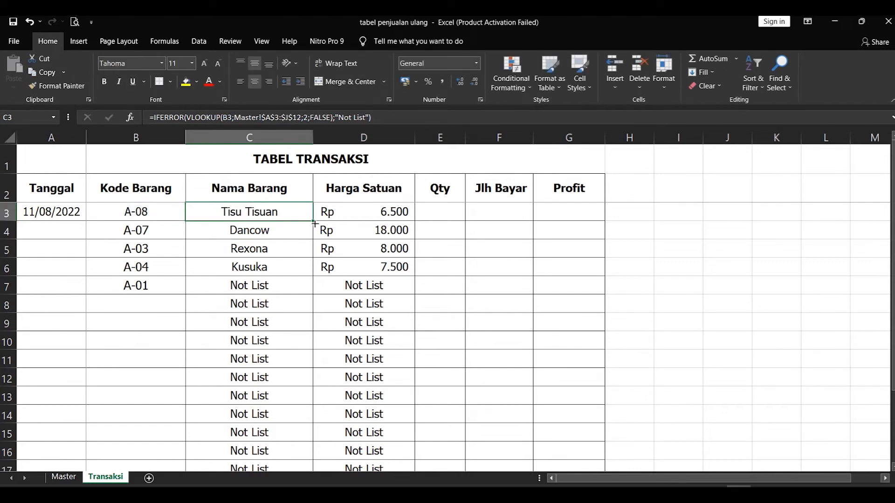
mouse_move(314, 223)
mouse_down()
mouse_move(313, 253)
mouse_move(317, 228)
mouse_up()
drag(313, 221, 305, 442)
scroll(283, 401, up, 2)
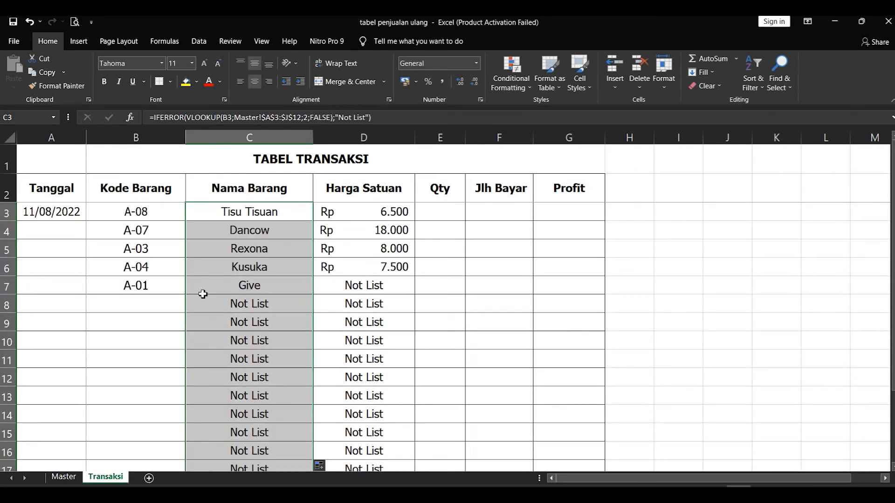
Re-enter the item code A-01 in cell B7 and enter A-01 in cell B8
click(169, 284)
double_click(163, 290)
key(BackSpace)
text(1)
key(Return)
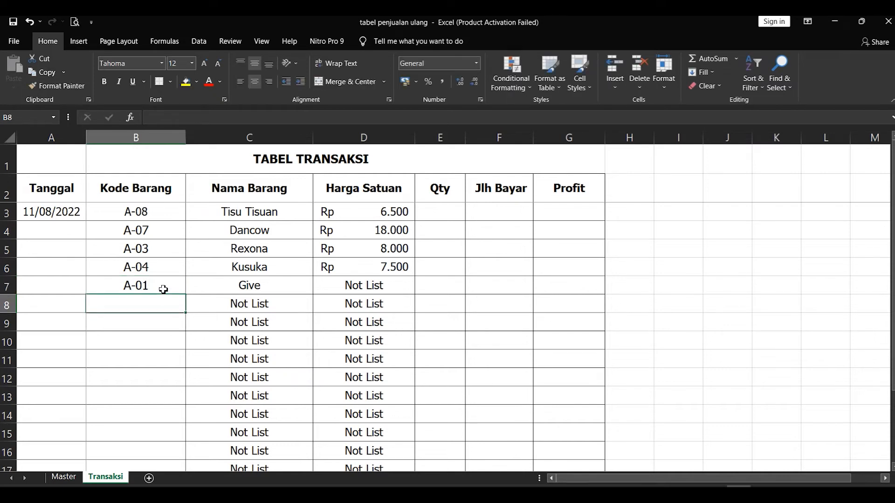
text(A-01)
key(Return)
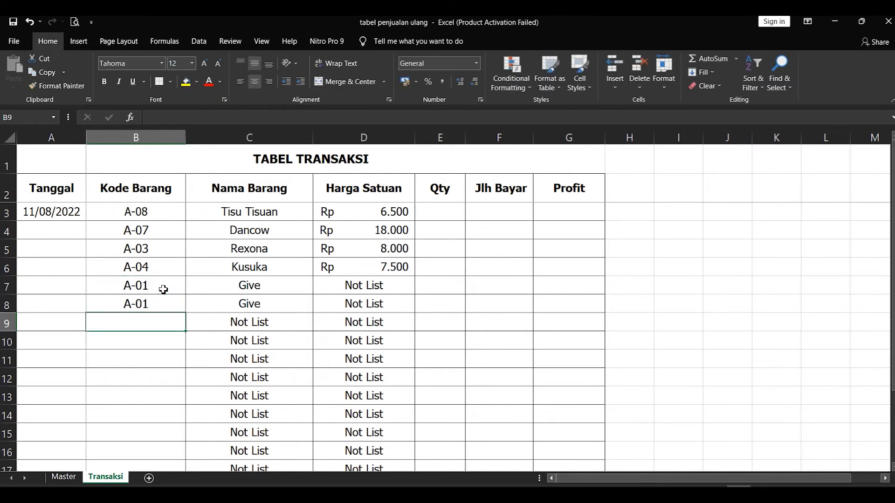
Examine the lookup ranges in the Harga Satuan formulas in cells D8, D7 and D3
click(239, 316)
click(378, 302)
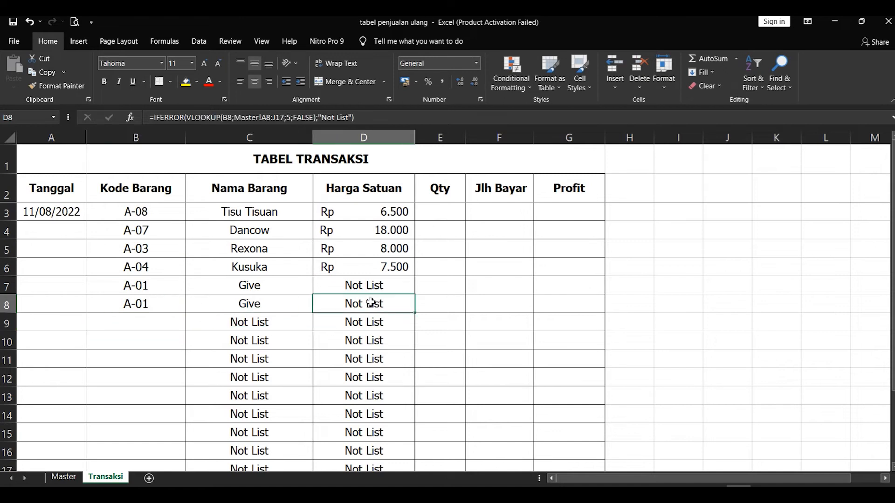
click(381, 290)
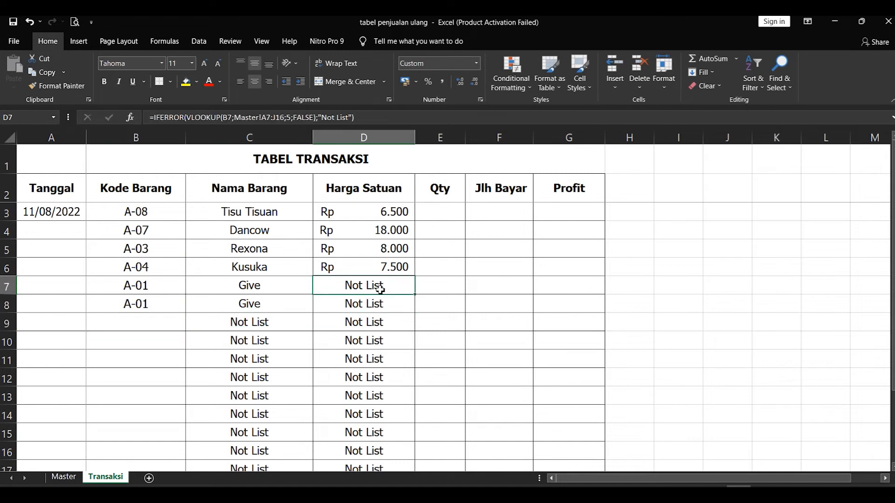
scroll(377, 289, down, 1)
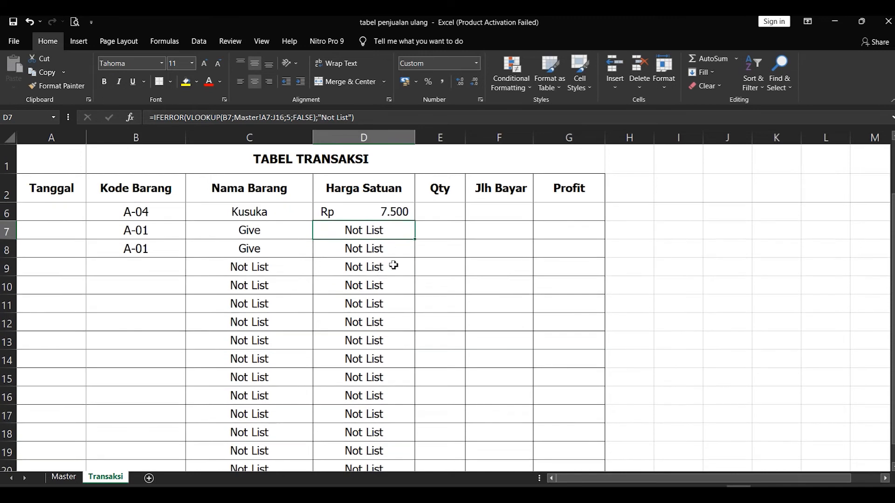
scroll(394, 263, up, 1)
click(380, 215)
click(266, 218)
click(367, 218)
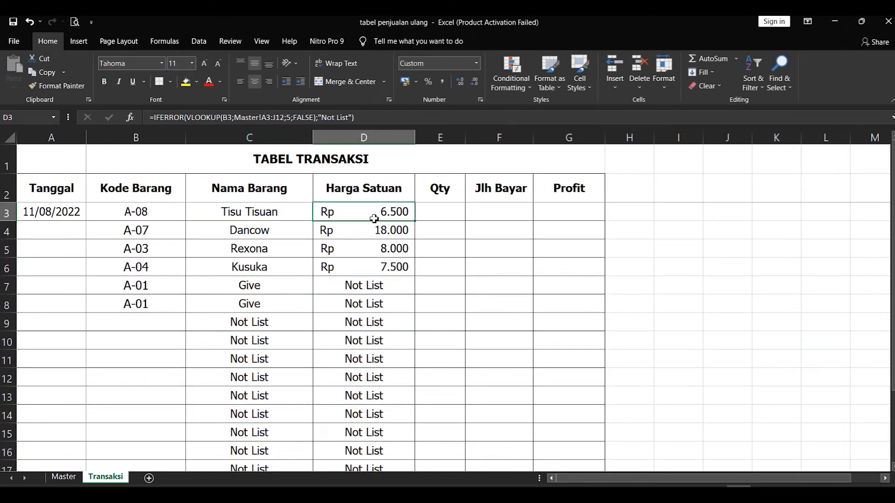
Make the lookup range in the Harga Satuan formula in cell D3 absolute, as Master!$A$3:$J$12
click(268, 118)
key(F4)
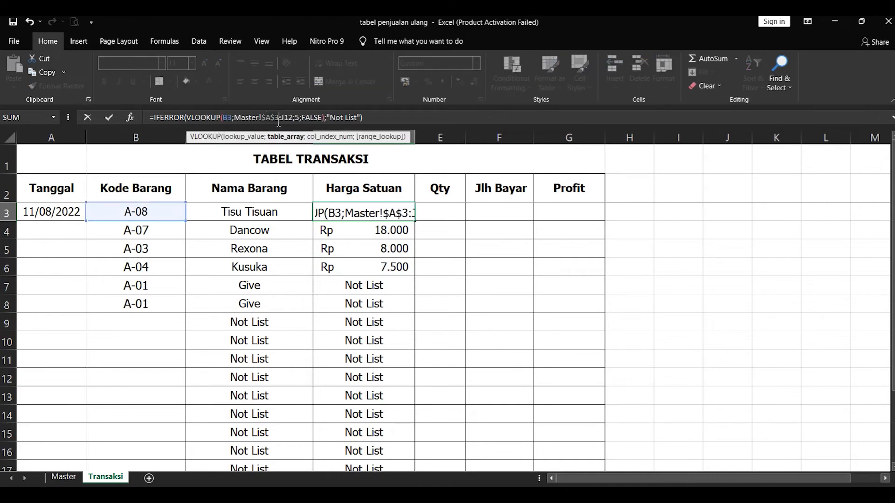
key(F4)
key(Return)
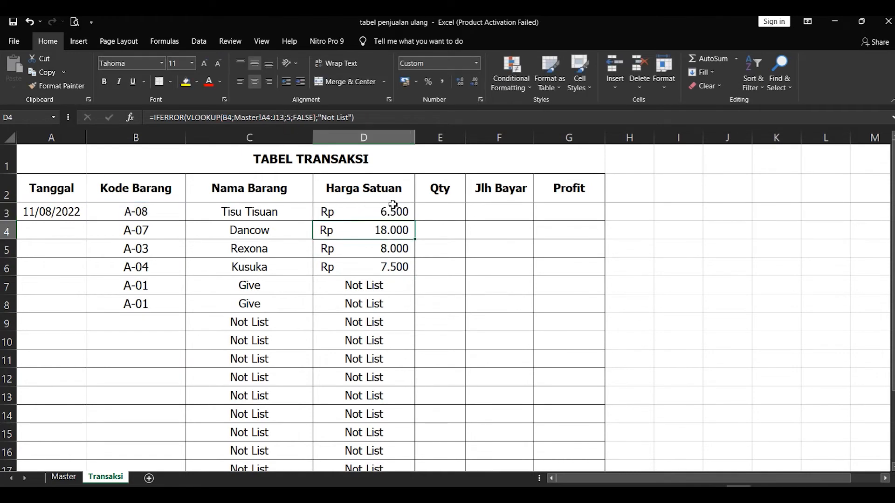
Fill the formula from cell D3 down the Harga Satuan column to row 20
click(394, 209)
drag(414, 220, 396, 436)
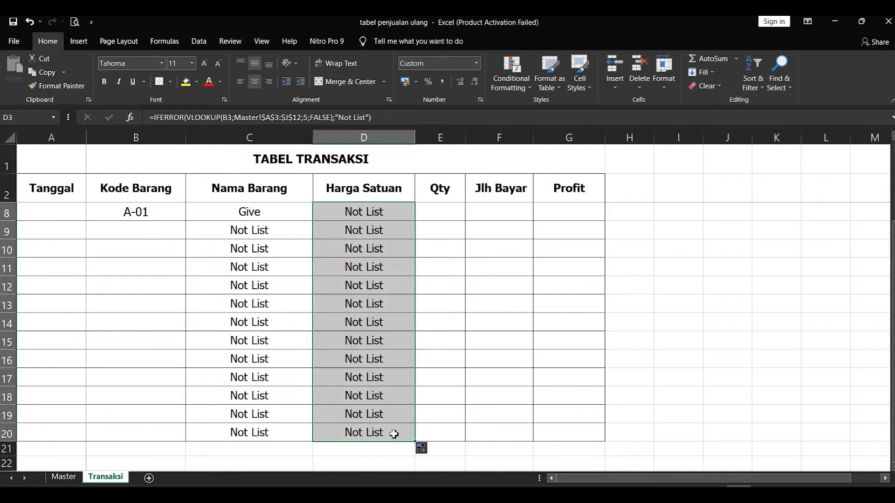
scroll(399, 354, up, 2)
Compare the A-01 entries in rows 7 and 8 with that item's name and Harga Jual on the Master sheet
click(391, 287)
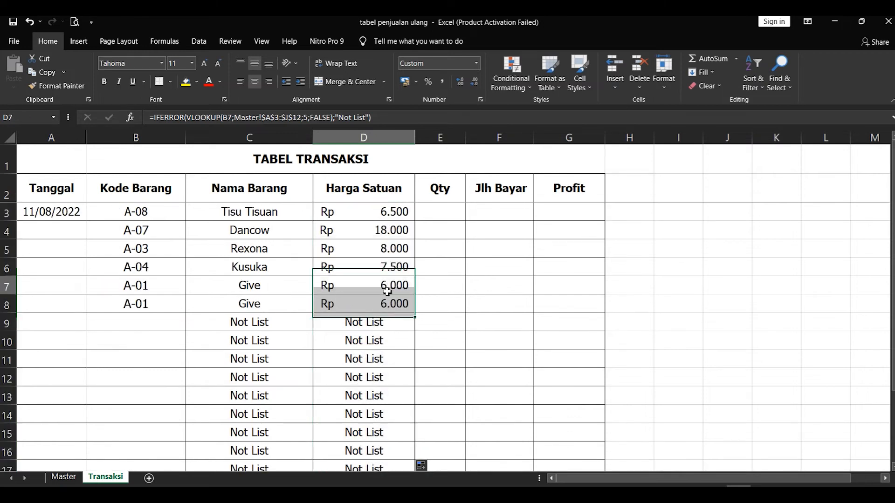
drag(124, 284, 394, 290)
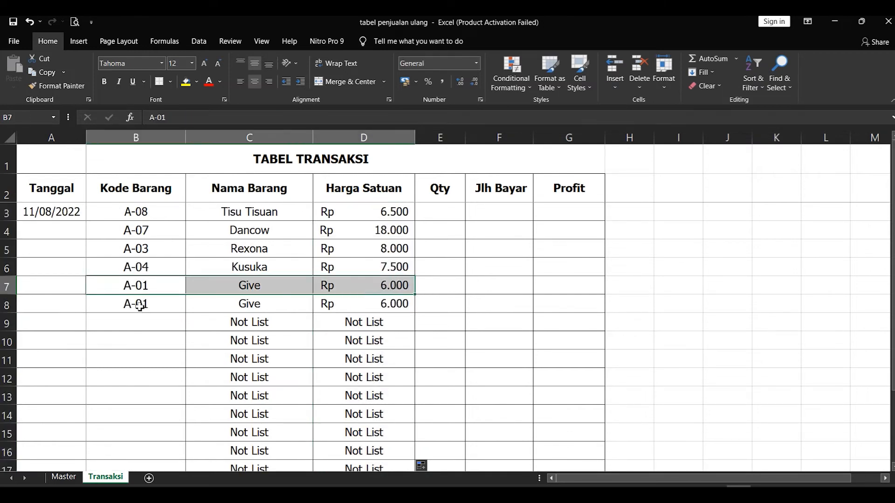
drag(136, 303, 417, 304)
click(64, 480)
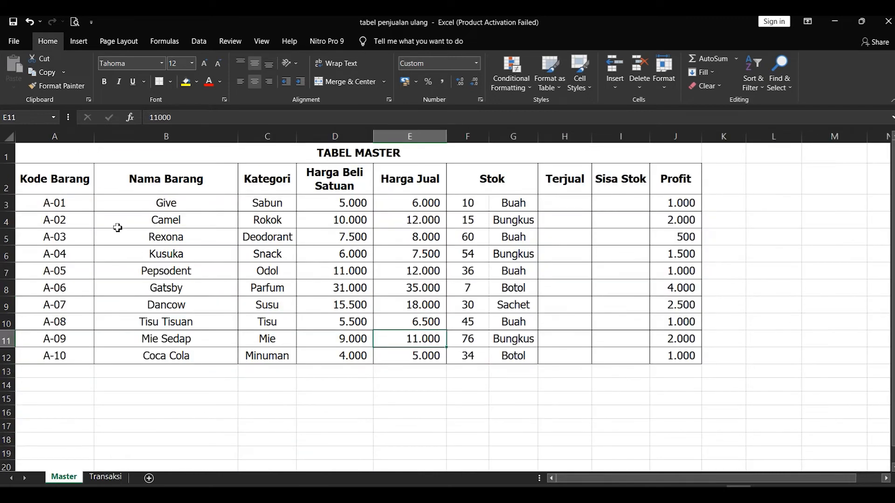
drag(88, 203, 474, 207)
click(425, 202)
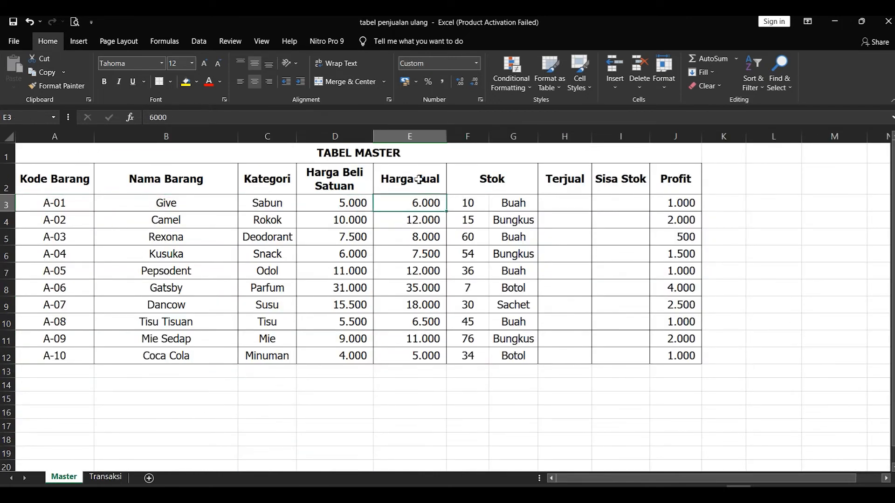
click(116, 476)
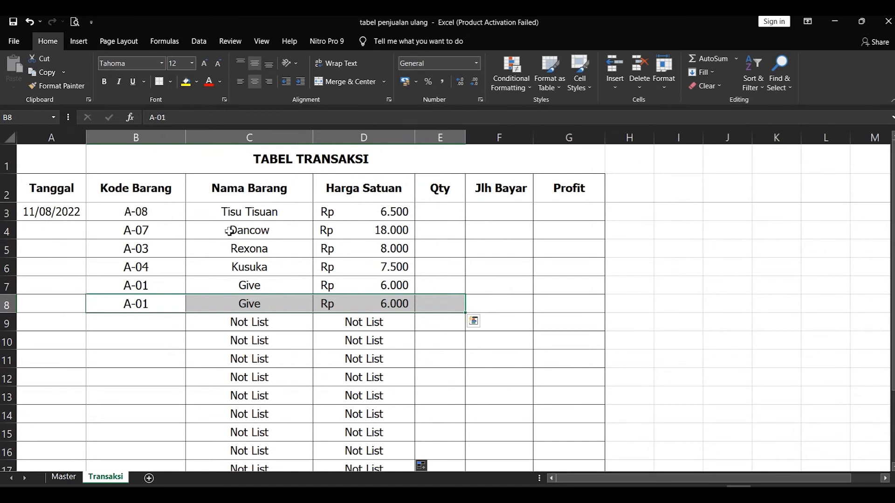
click(262, 208)
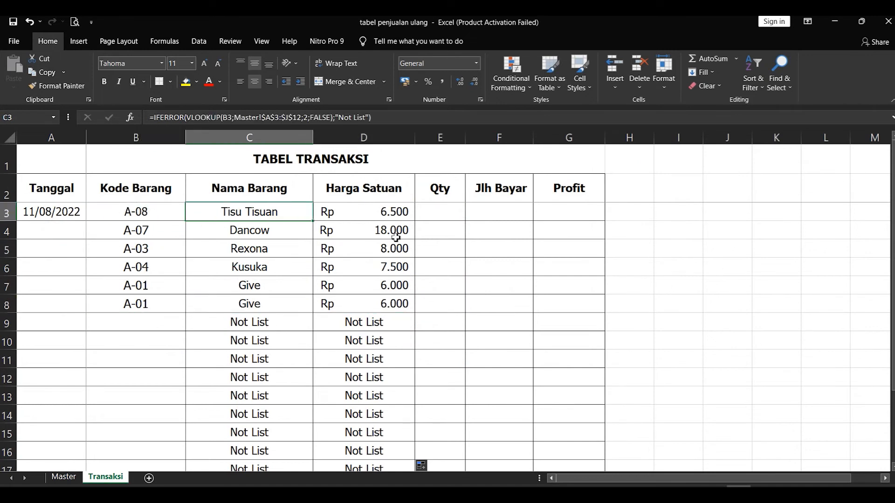
click(120, 218)
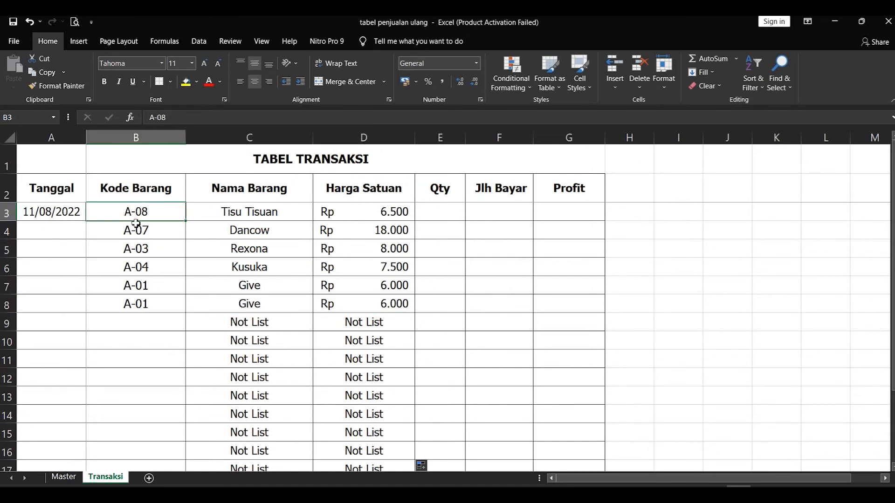
Change the item code in cell B8 to A-02
click(149, 304)
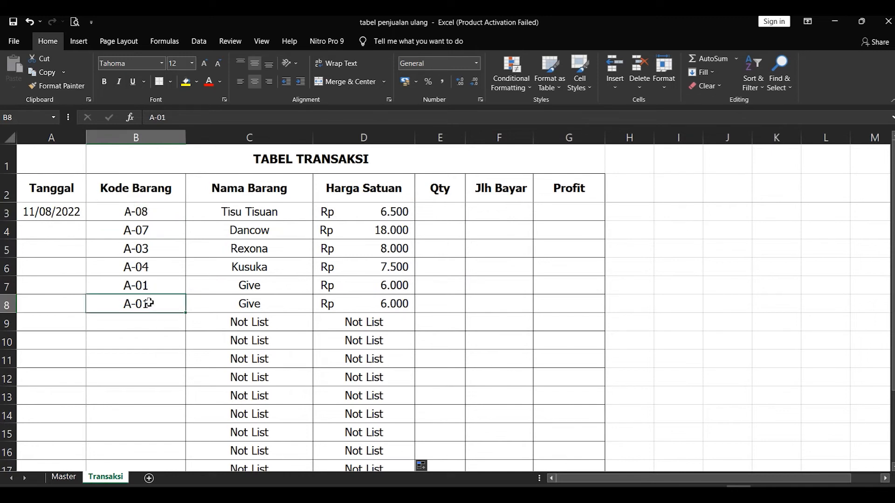
double_click(149, 304)
key(BackSpace)
text(2)
key(Return)
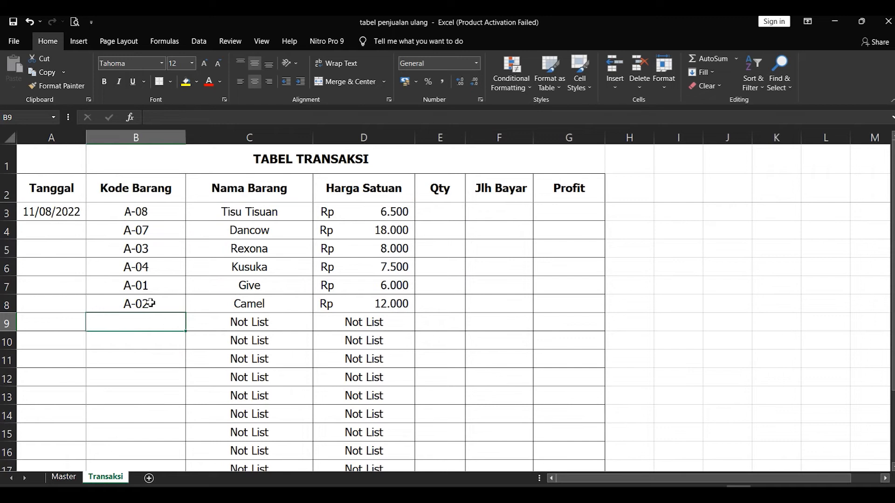
Enter the item codes A-05, A-06 and A-09 in cells B9 to B11
text(A-05)
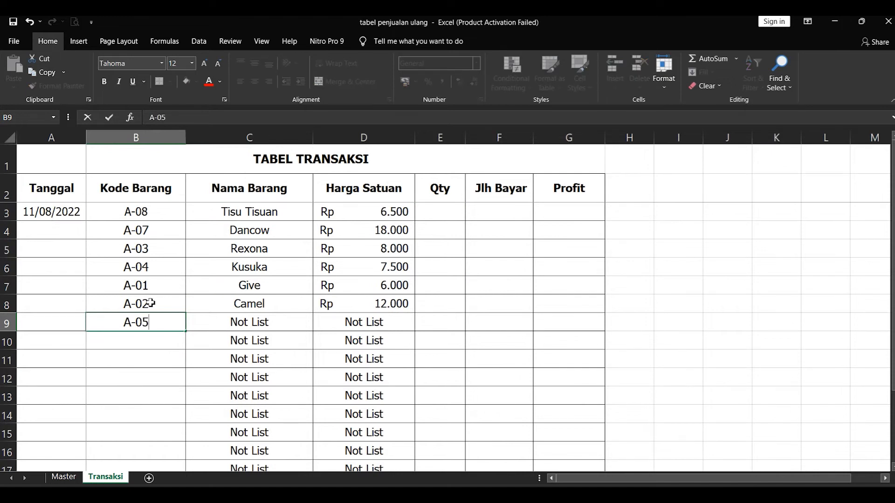
key(Return)
text(A-06)
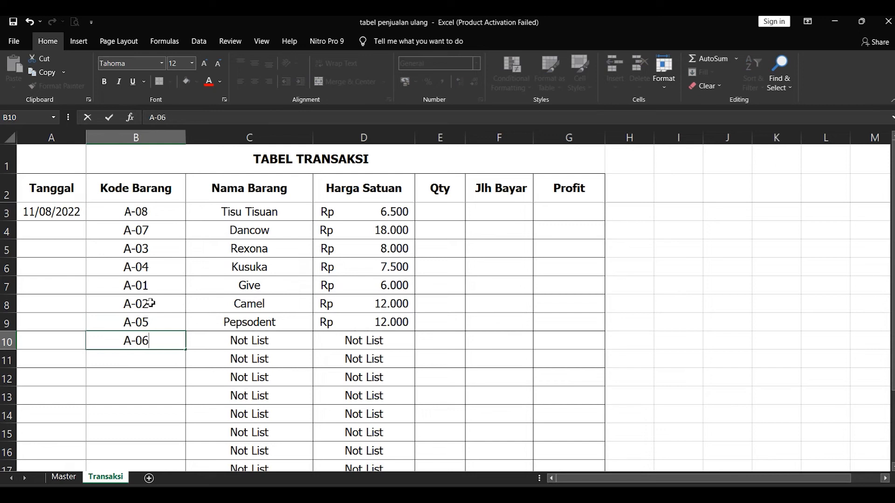
key(Return)
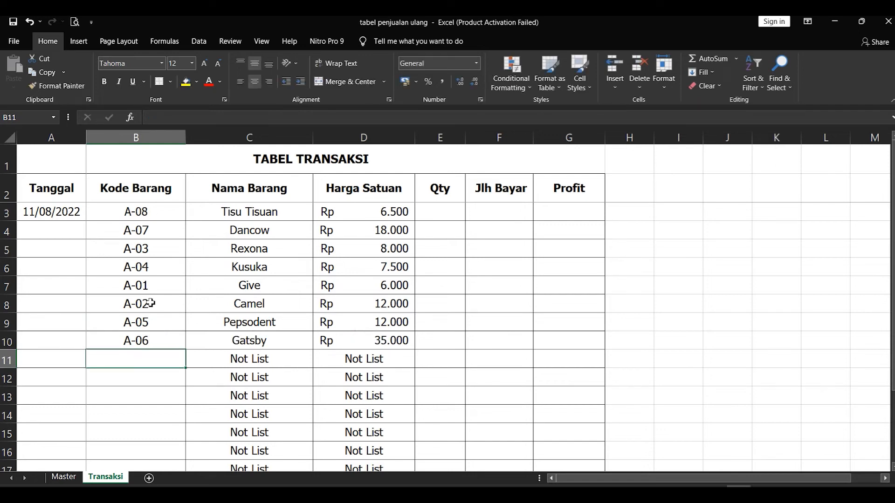
text(A-09)
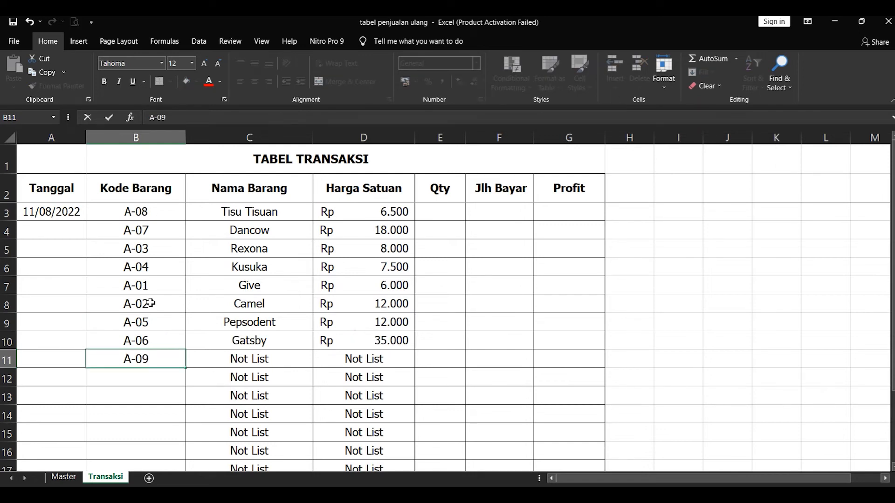
key(Return)
scroll(151, 303, down, 1)
scroll(156, 307, up, 1)
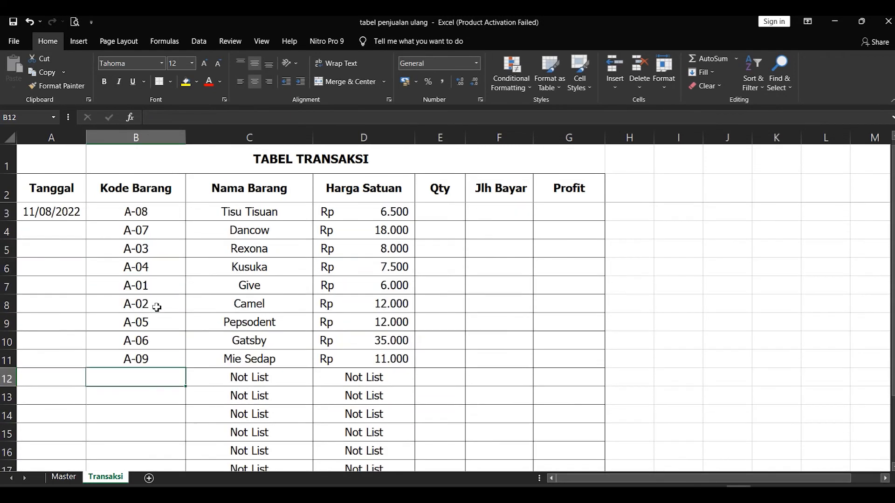
Check the item codes entered in cells B3 to B11 against the Master sheet for any code not yet used
click(154, 212)
click(154, 229)
click(146, 248)
click(144, 270)
click(143, 286)
click(140, 303)
click(138, 322)
click(137, 340)
click(135, 357)
click(56, 480)
click(101, 477)
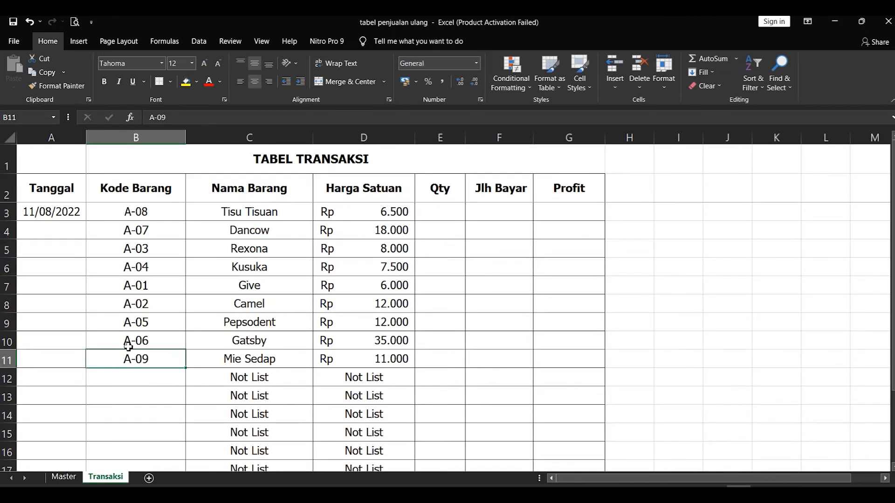
click(146, 289)
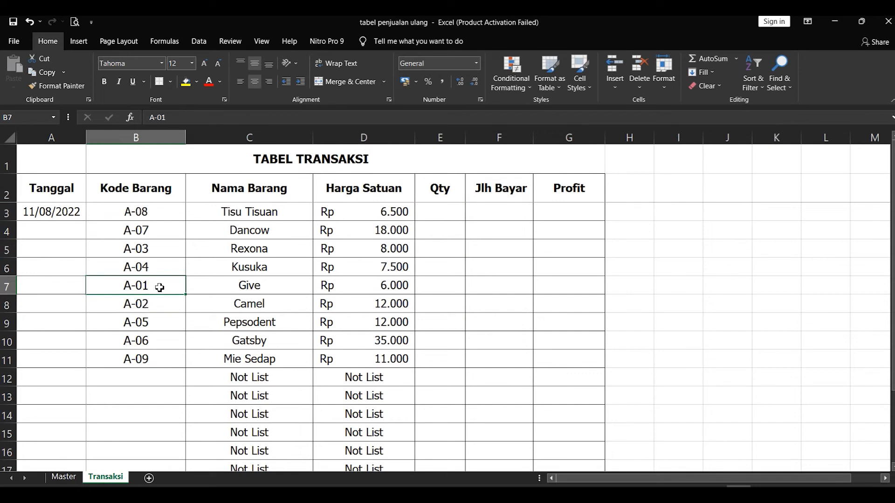
click(150, 305)
click(158, 252)
click(154, 268)
click(148, 324)
click(148, 344)
click(145, 364)
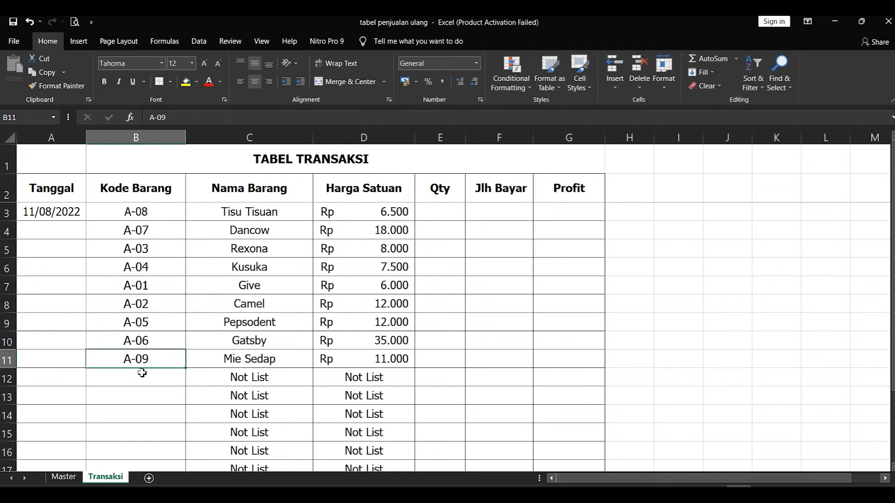
click(63, 477)
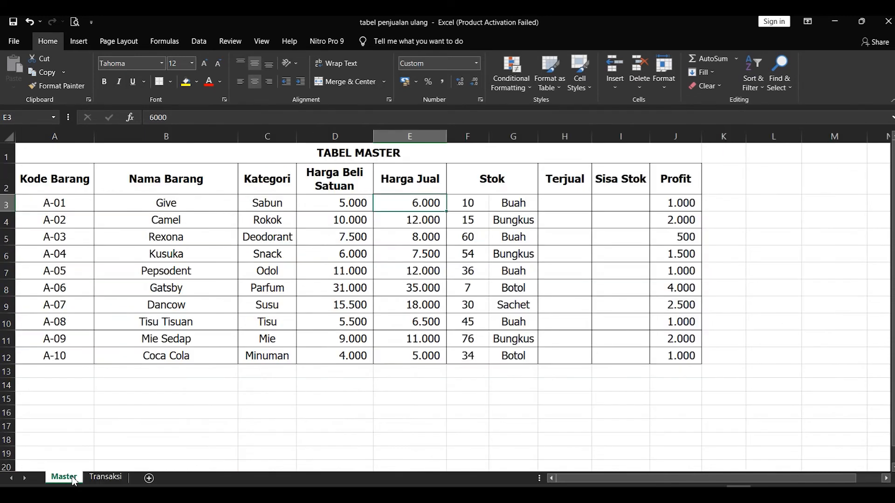
Enter the item code A-10 in cell B12 of the Transaksi sheet
click(106, 478)
click(146, 378)
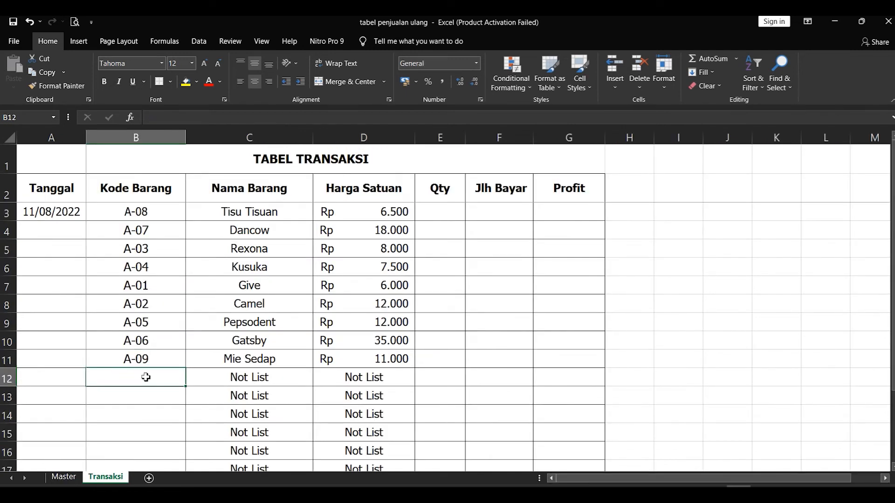
text(A-10)
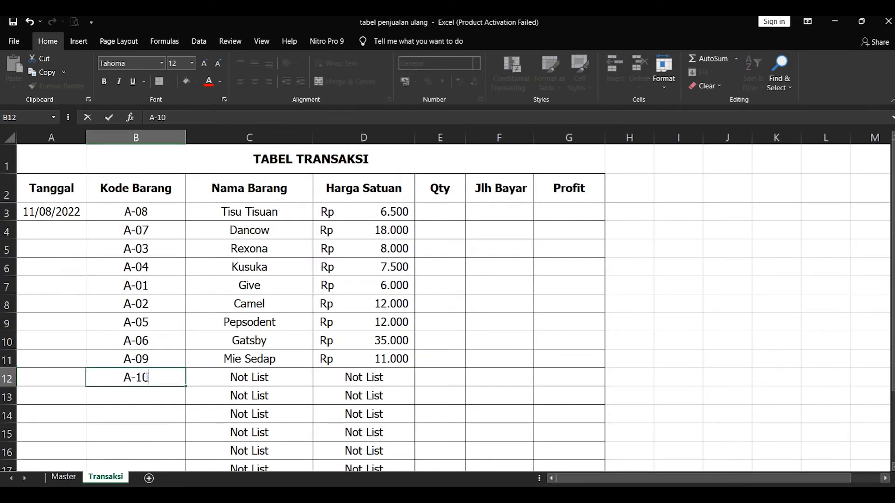
key(Return)
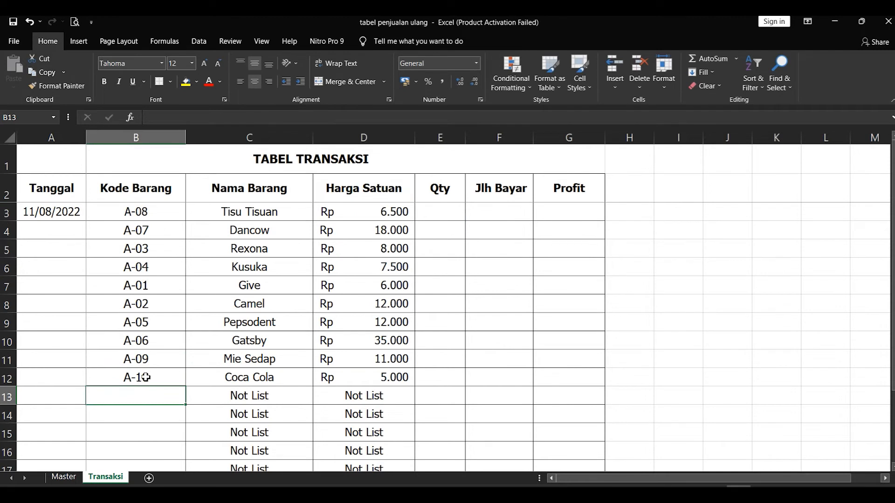
Check the name and Harga Jual of item A-10 on the Master sheet, and review the unfilled rows of the transaction table
click(64, 477)
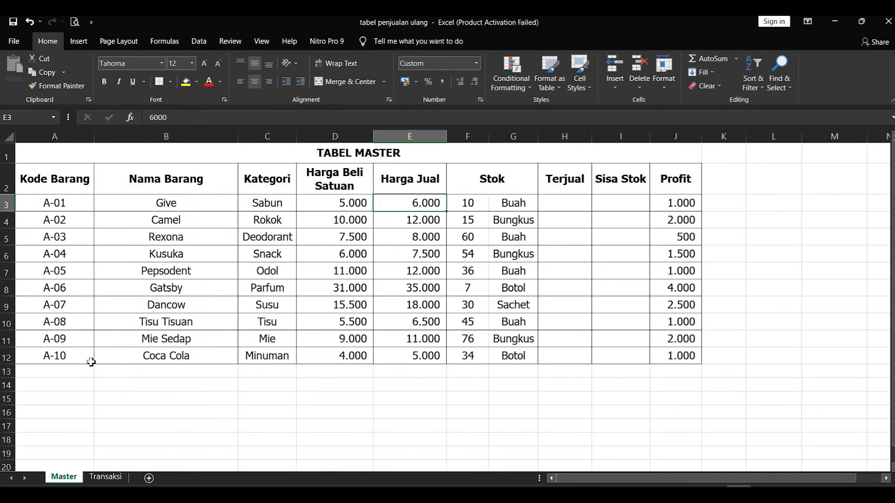
click(177, 359)
click(390, 353)
click(115, 480)
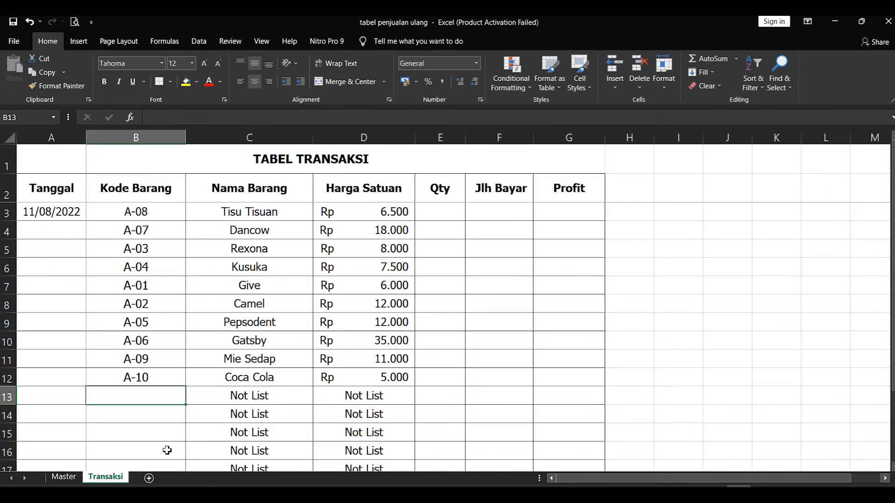
click(265, 395)
scroll(265, 395, down, 3)
scroll(262, 391, up, 3)
Enter the date 12-08-2022 in cell A13
click(52, 401)
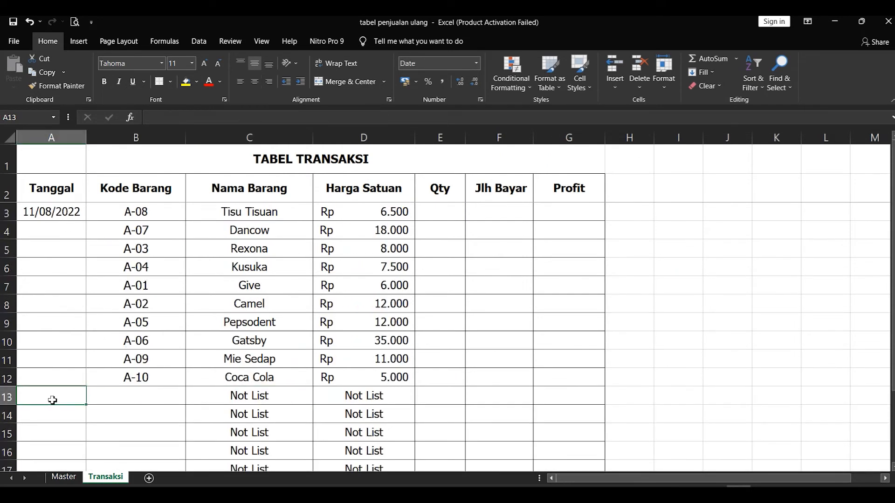
text(12)
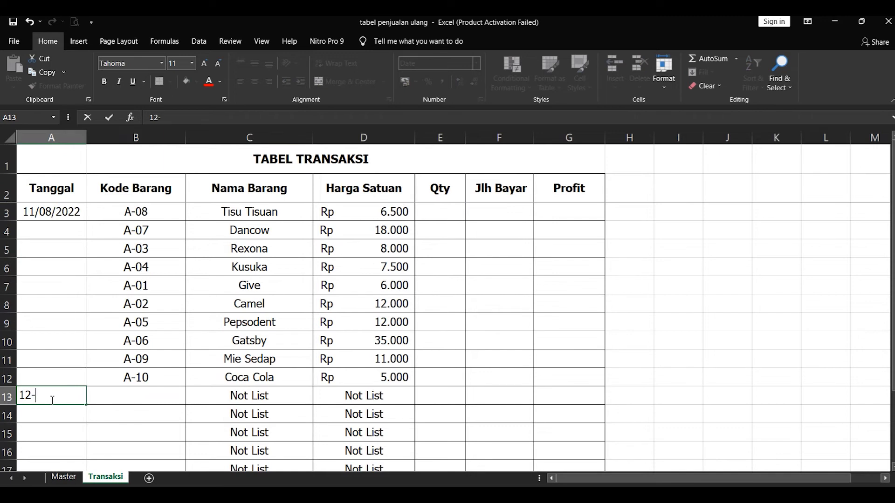
text(-08-2022)
key(Return)
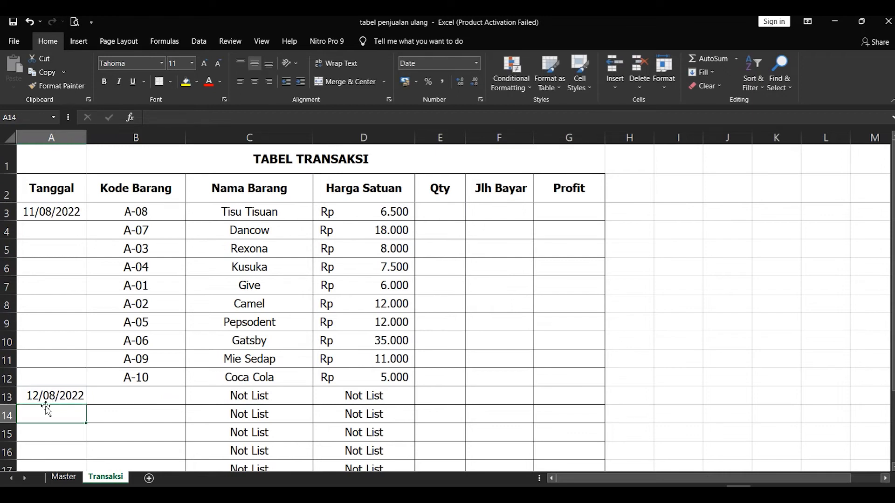
Copy the item codes from cells B6:B10 into the Kode Barang column starting at cell B13
drag(144, 276, 130, 340)
key(ctrl+c)
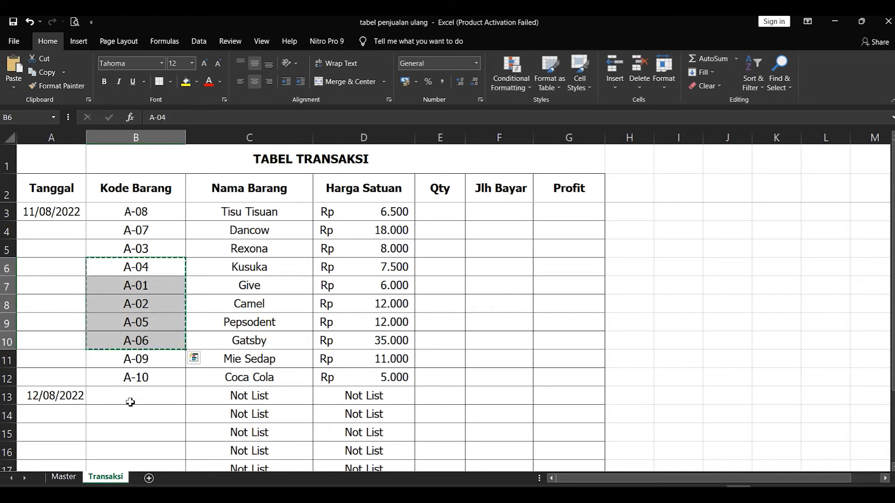
click(130, 403)
key(ctrl+v)
scroll(148, 388, down, 3)
scroll(147, 388, up, 1)
scroll(148, 248, up, 2)
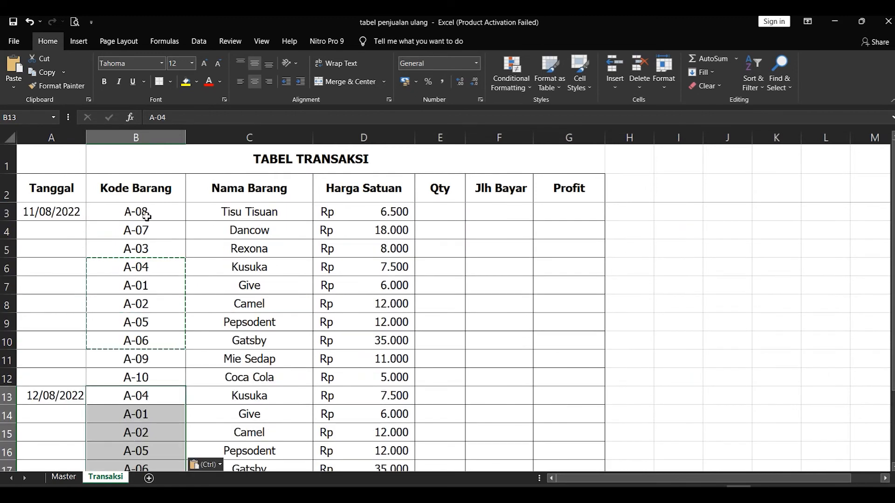
drag(138, 211, 148, 229)
scroll(149, 385, down, 2)
scroll(146, 371, up, 2)
key(ctrl+c)
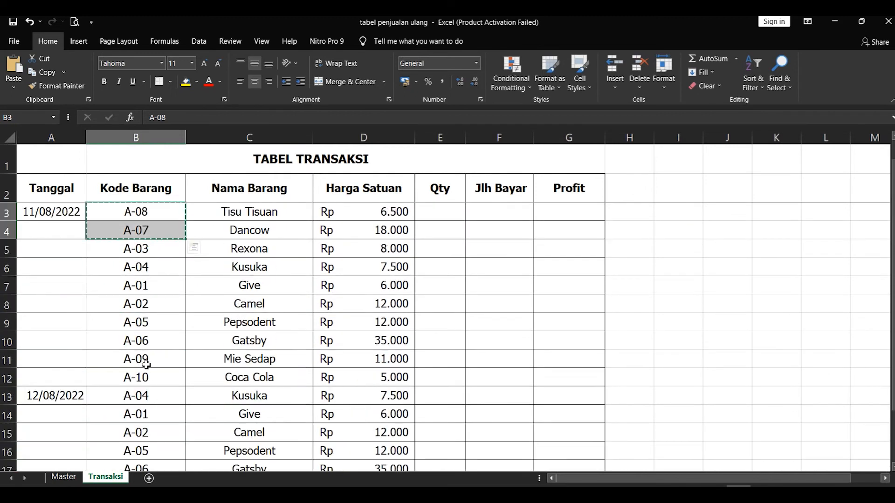
drag(148, 213, 152, 260)
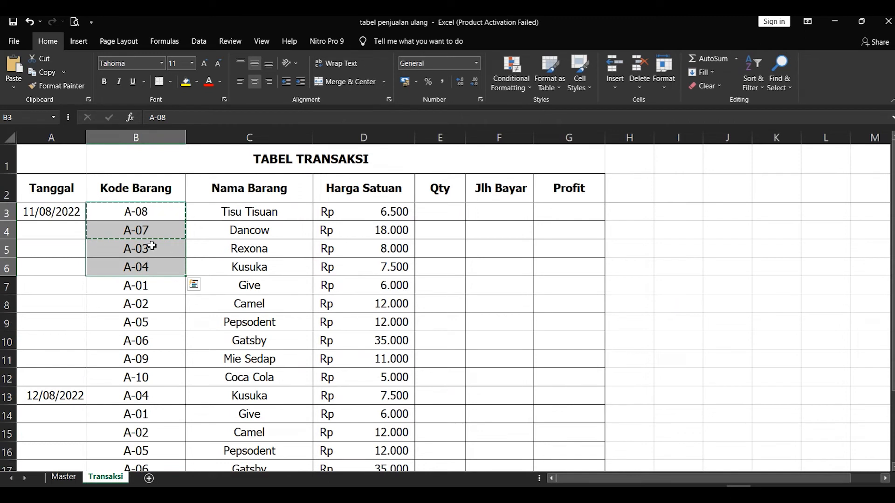
Copy the item codes from cells B5:B7 into cells B18:B20
click(154, 248)
shift+click(152, 277)
scroll(158, 349, down, 2)
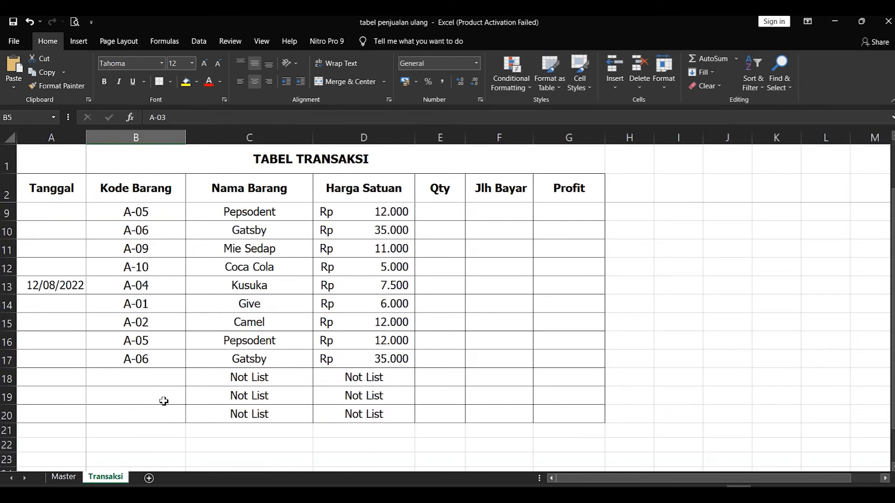
click(138, 374)
key(ctrl+v)
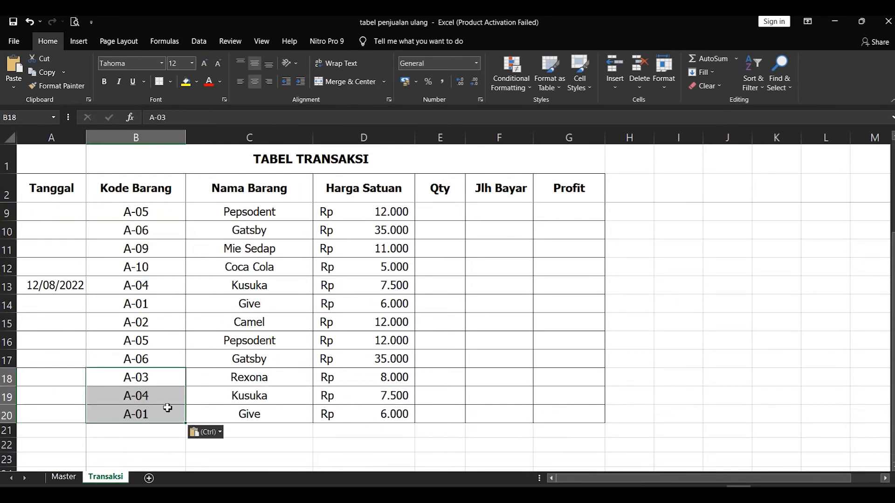
Change the item code in cell B19 to A-09 and the code in cell B20 to A-08
click(151, 285)
click(150, 303)
click(150, 323)
click(149, 342)
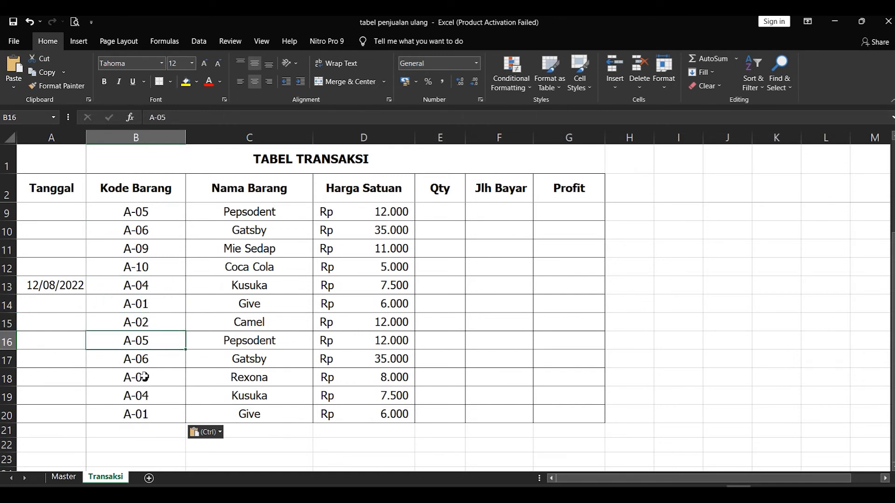
click(152, 395)
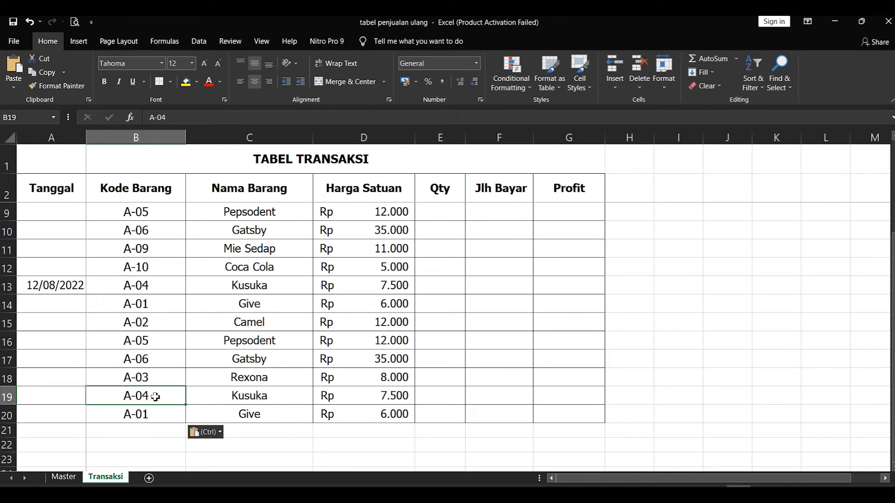
double_click(156, 397)
key(BackSpace)
text(9)
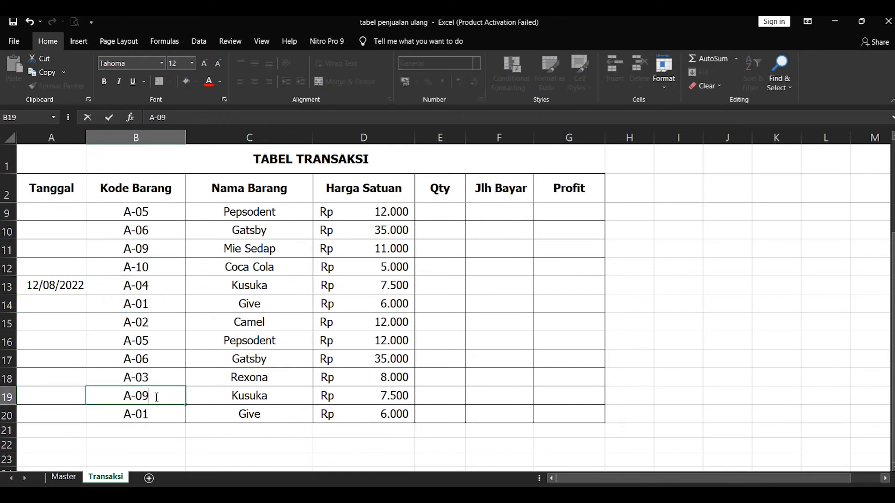
double_click(167, 413)
key(BackSpace)
text(8)
click(167, 370)
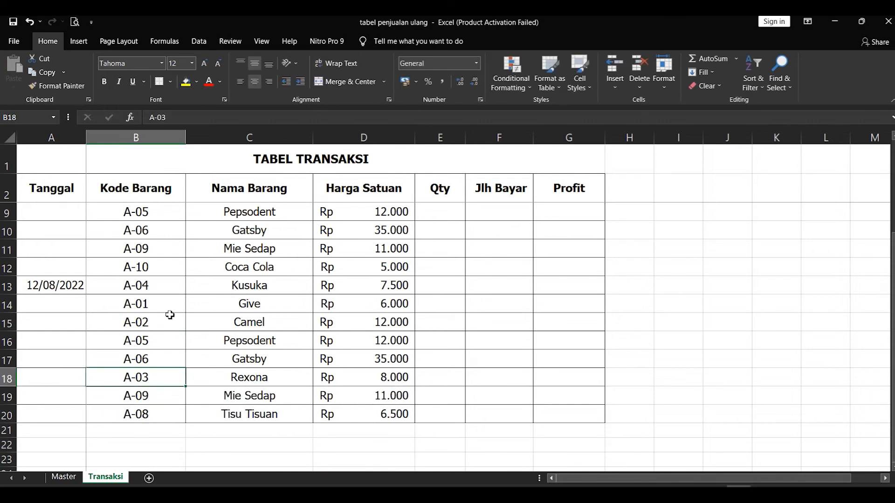
Compare the name and unit price of item A-04 in row 13 with its entry on the Master sheet
click(195, 292)
click(138, 292)
click(261, 289)
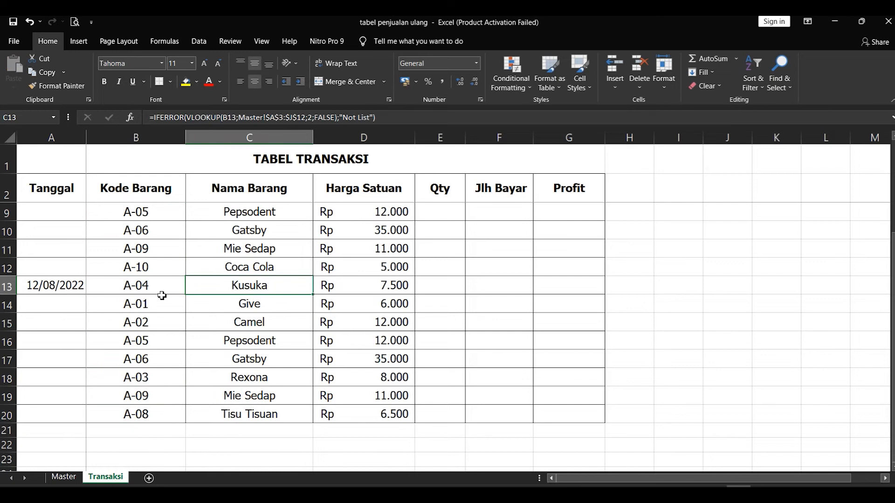
click(63, 476)
click(140, 254)
click(325, 259)
click(404, 254)
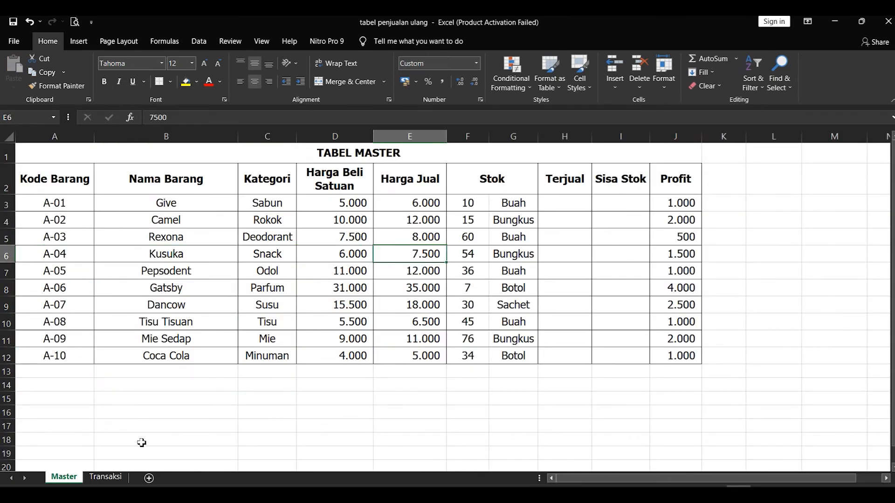
click(105, 476)
click(378, 286)
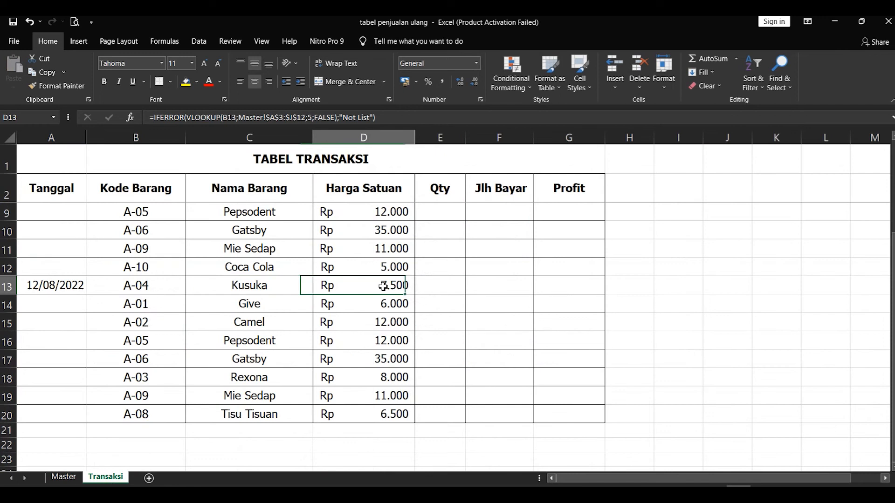
Compare items A-01 and A-02 in rows 14 and 15 with their names and Harga Jual on the Master sheet
click(133, 312)
click(63, 477)
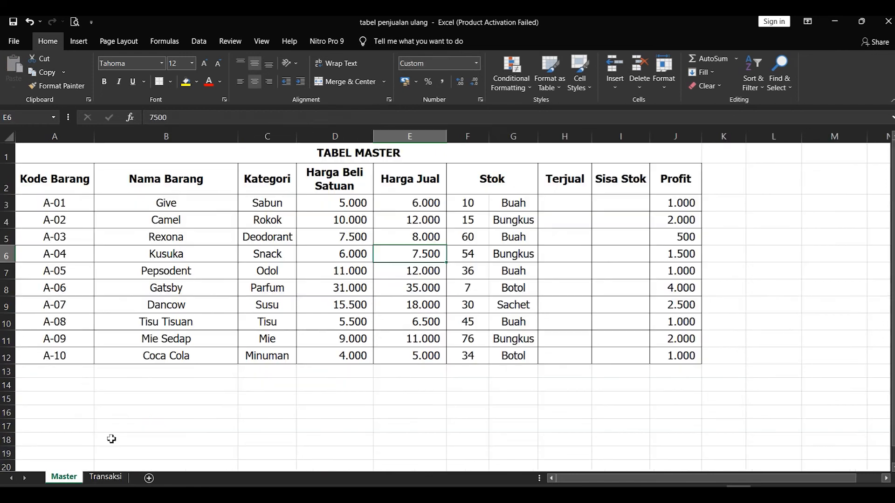
click(436, 204)
click(162, 210)
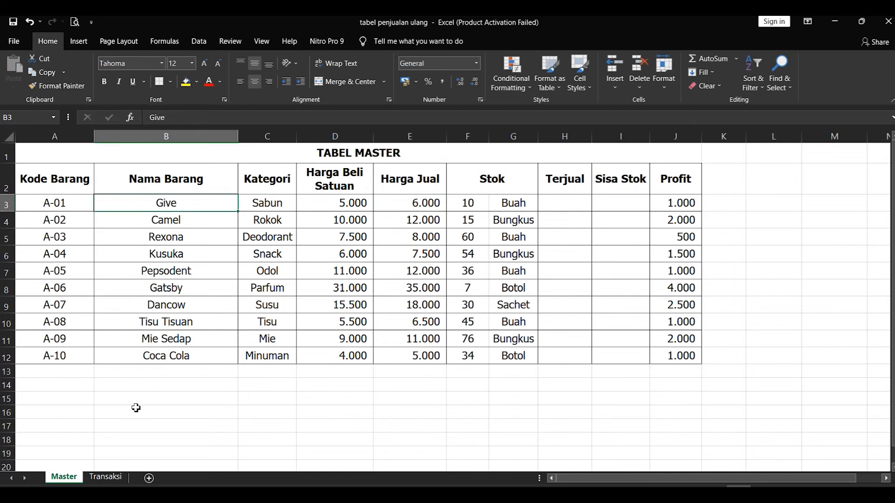
click(105, 476)
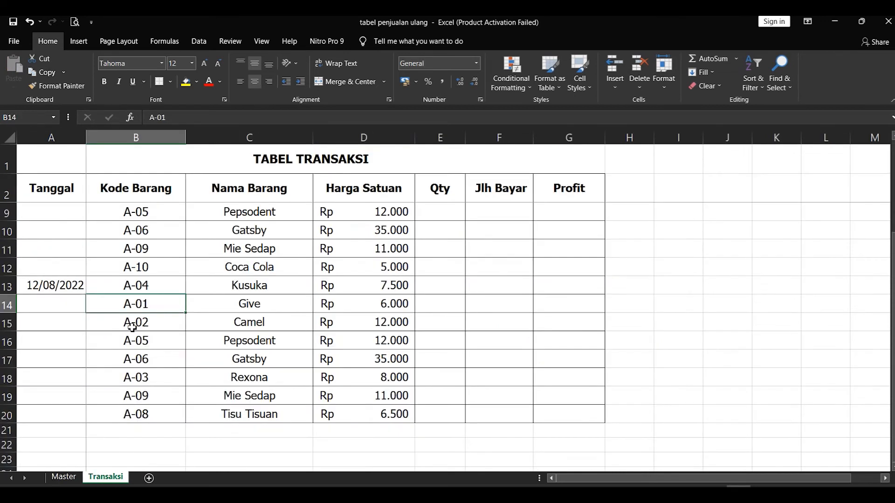
click(63, 476)
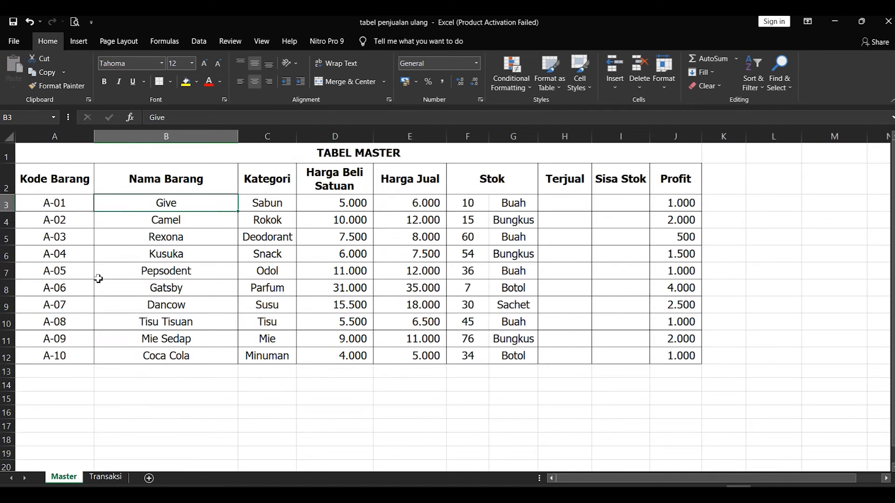
click(166, 221)
click(413, 218)
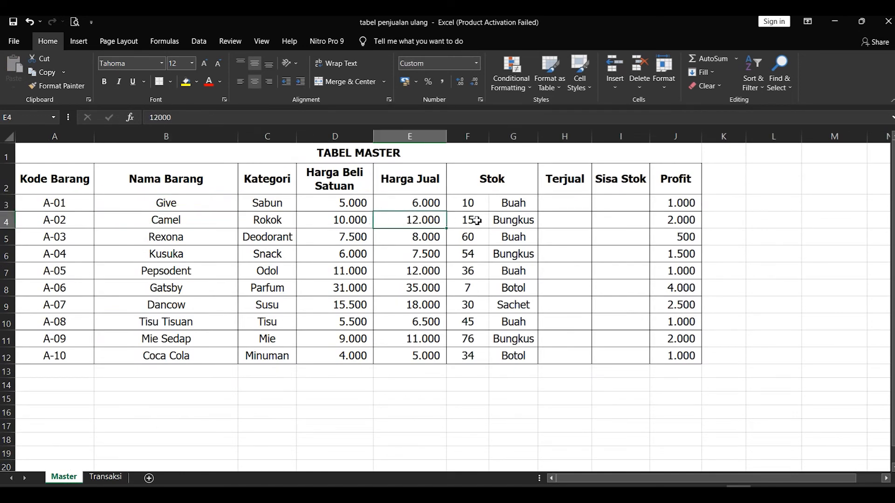
click(107, 477)
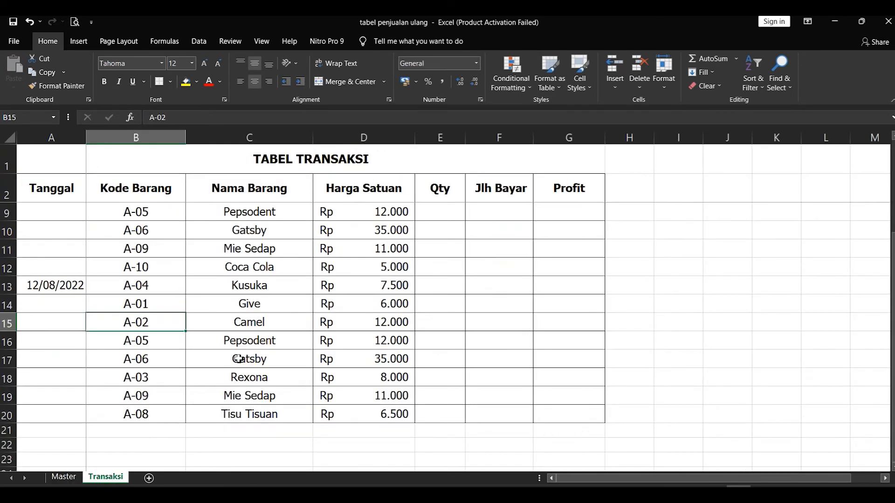
Compare items A-05 and A-06 in rows 16 and 17 with their names and Harga Jual on the Master sheet
click(176, 350)
click(65, 478)
click(409, 273)
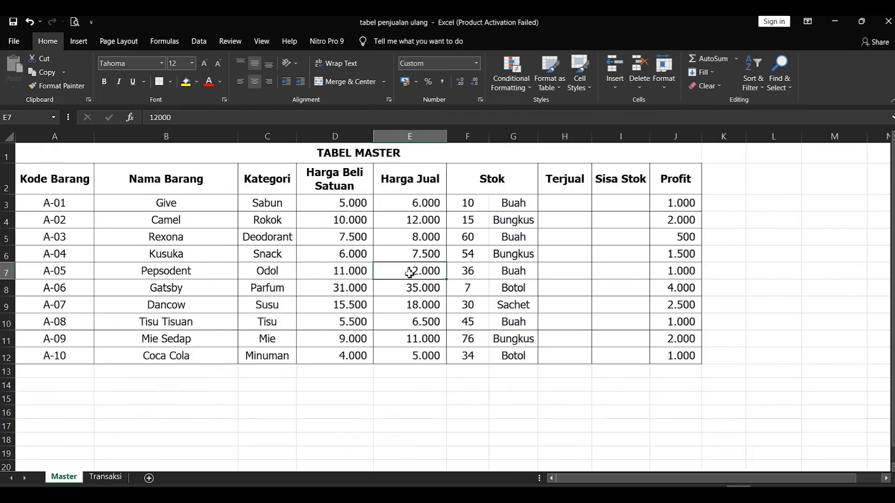
click(105, 476)
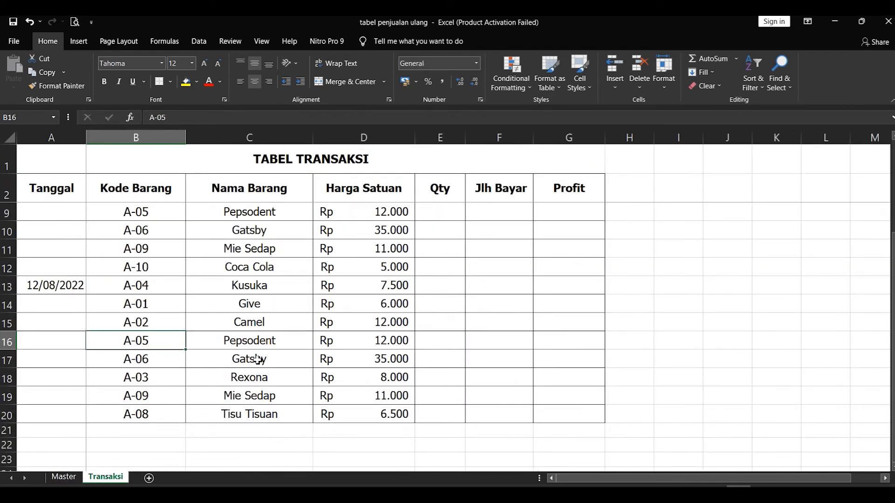
click(64, 477)
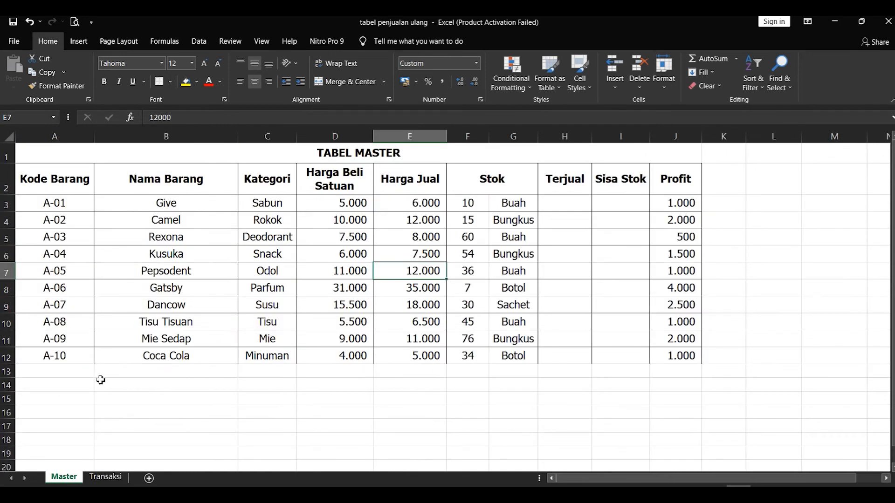
click(107, 292)
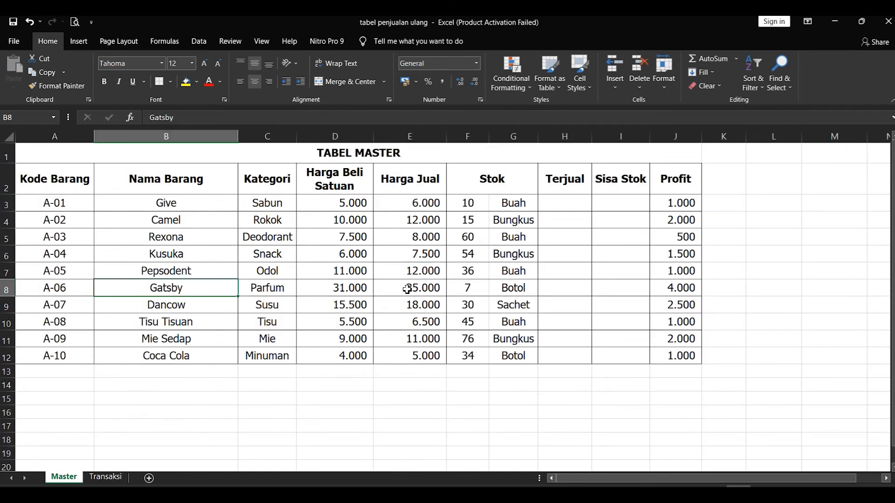
click(106, 477)
Compare items A-03, A-09 and A-08 in rows 18 to 20 with their names and Harga Jual on the Master sheet
click(141, 381)
click(69, 476)
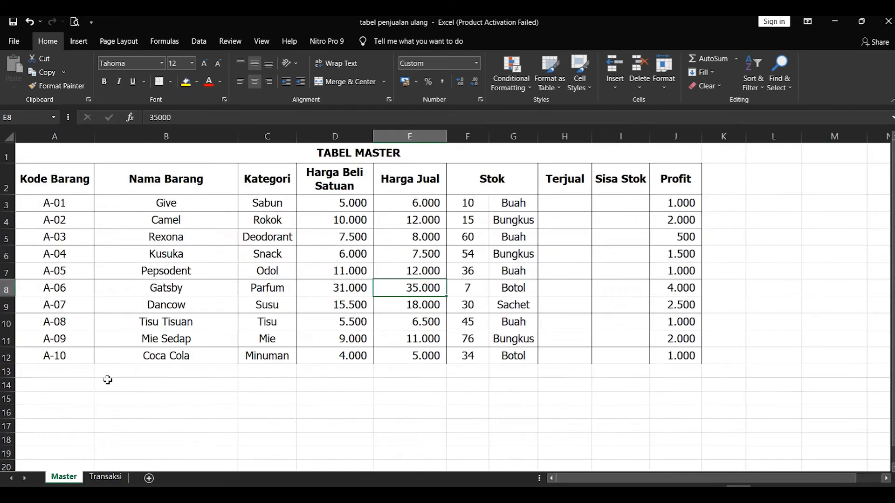
click(166, 240)
click(396, 241)
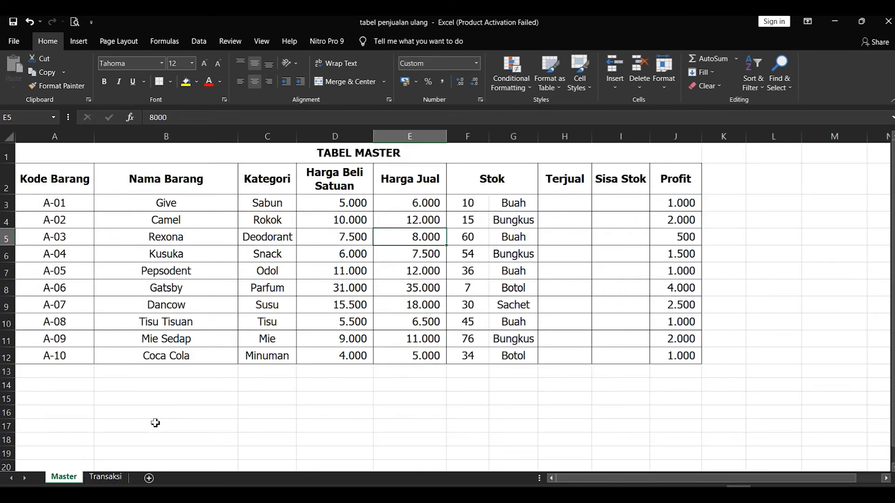
click(104, 477)
click(163, 396)
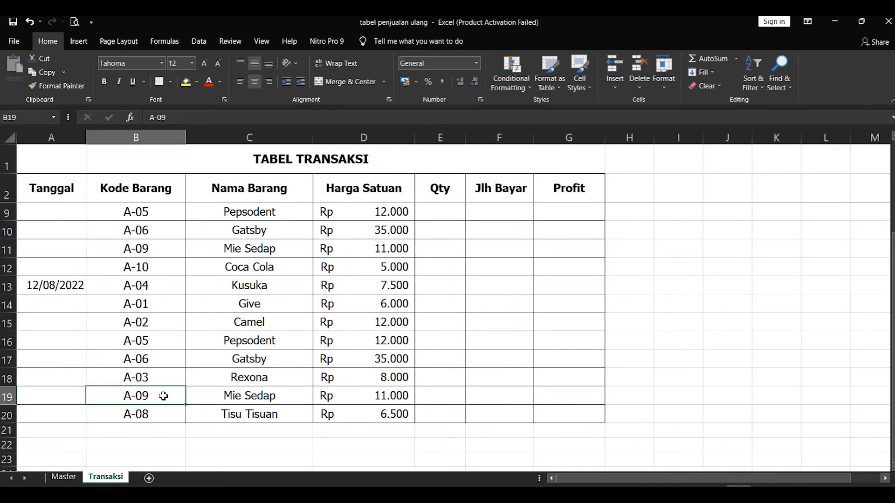
click(70, 477)
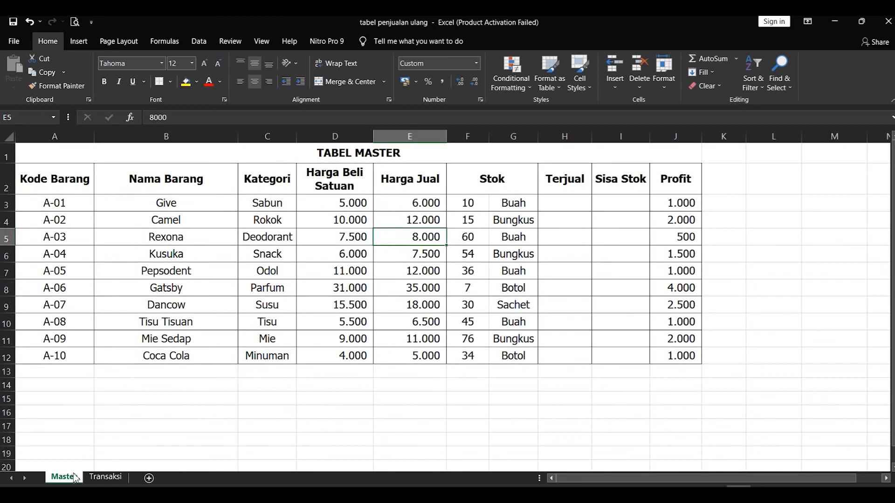
click(147, 332)
click(387, 336)
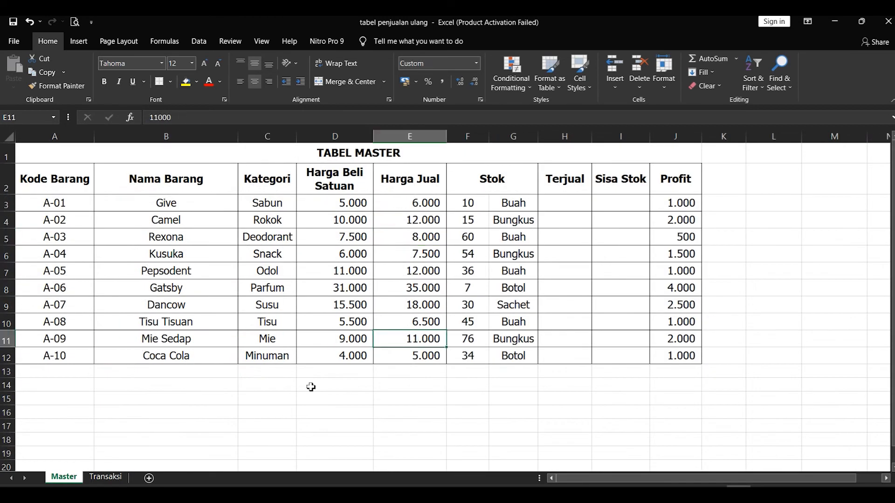
click(105, 477)
click(158, 420)
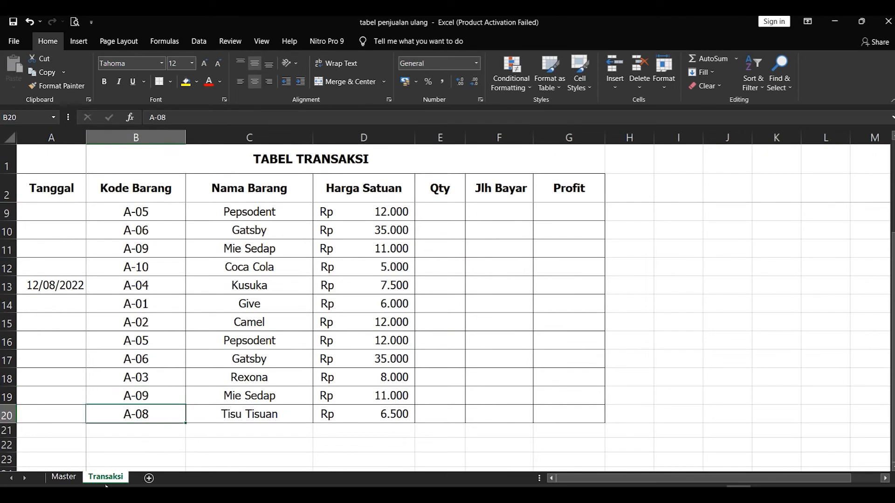
click(70, 477)
click(177, 335)
click(425, 313)
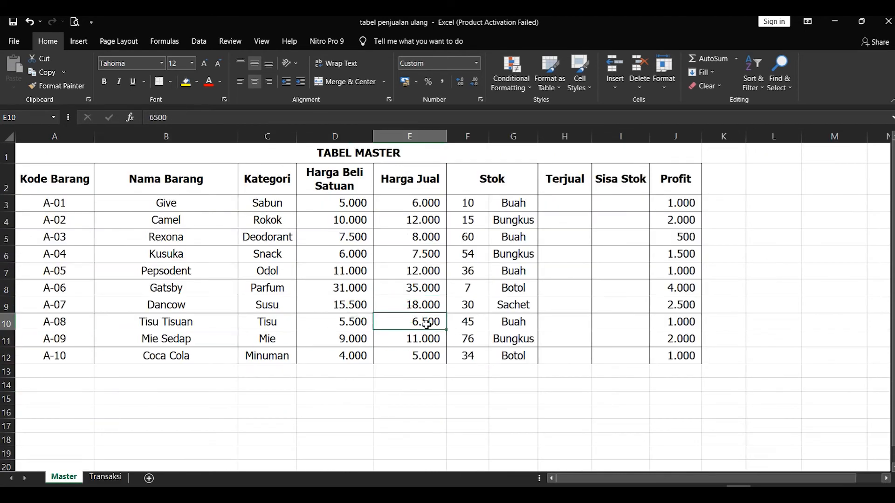
click(105, 477)
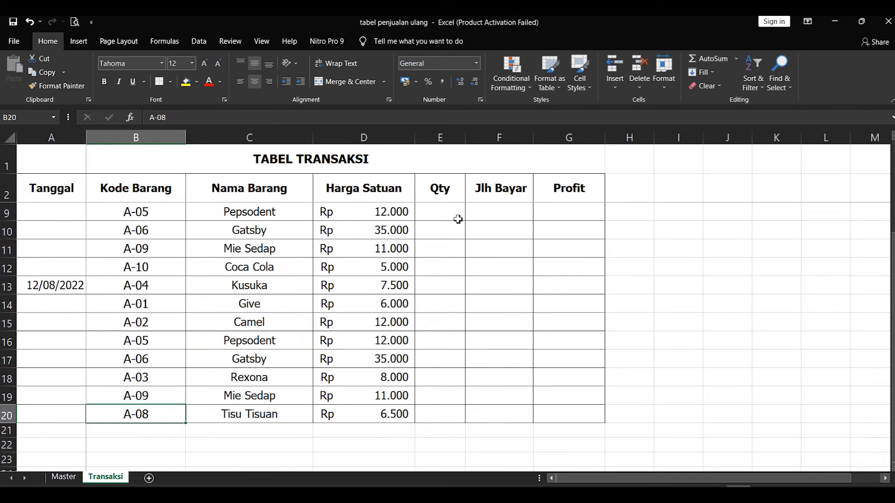
Look over the empty Qty column of the transaction table from its first row to its last
click(458, 218)
scroll(80, 339, up, 2)
scroll(331, 326, down, 5)
scroll(339, 330, up, 5)
click(439, 201)
click(448, 249)
click(450, 214)
click(445, 269)
click(443, 215)
scroll(261, 365, down, 1)
scroll(261, 365, up, 1)
Enter a quantity of 3 in cell E3 for the first transaction, Tisu Tisuan
click(135, 214)
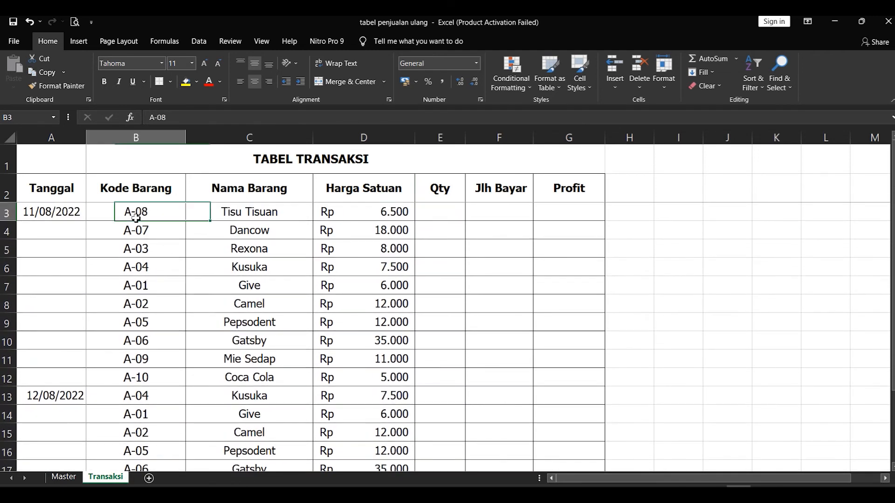
click(252, 210)
click(142, 214)
click(251, 214)
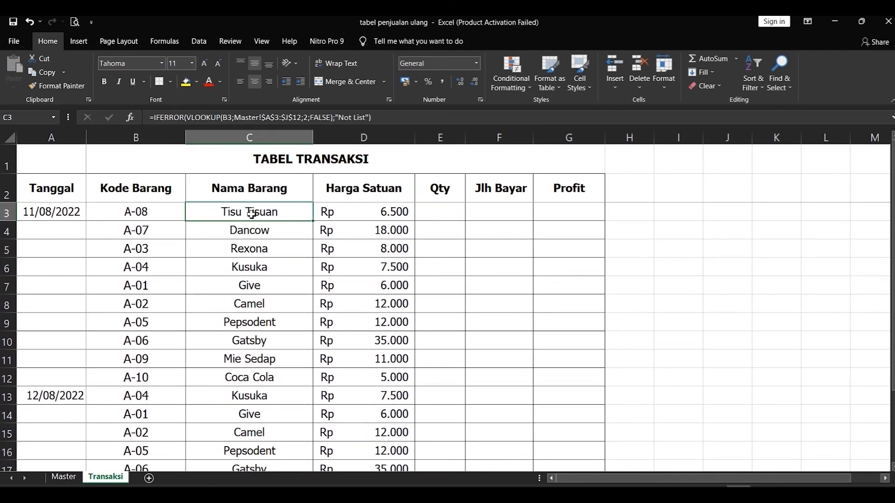
click(369, 208)
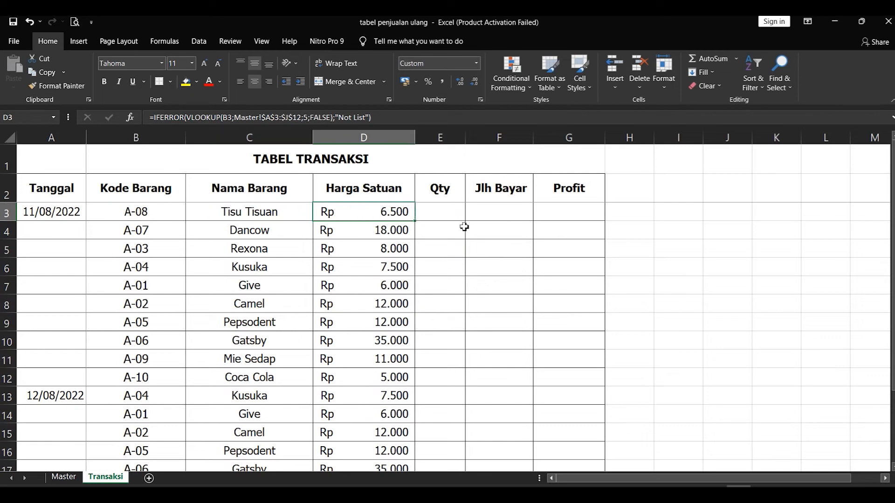
click(438, 210)
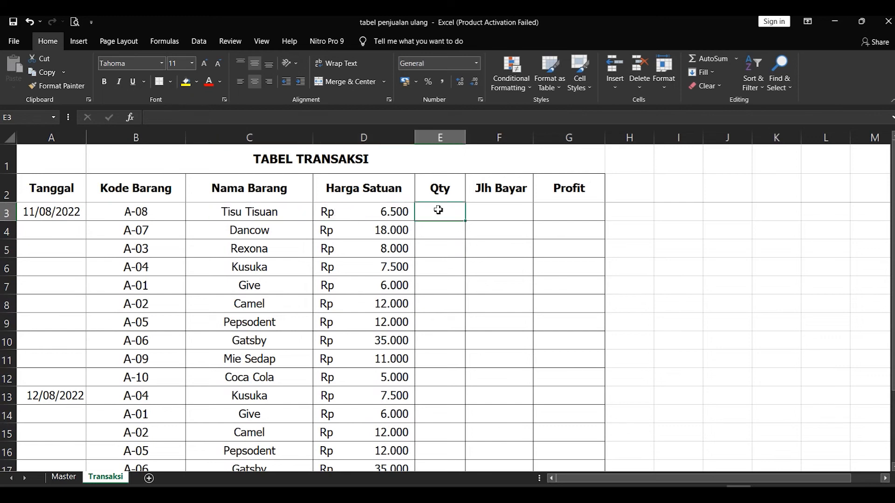
text(3)
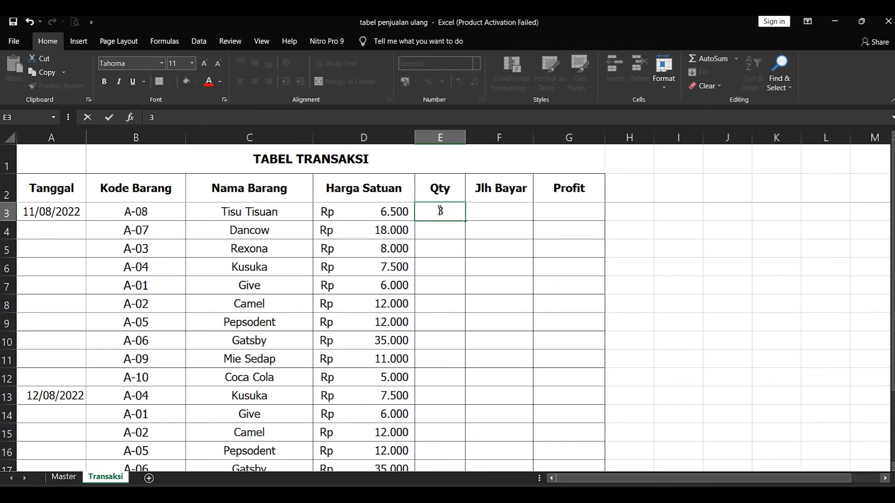
Calculate Jlh Bayar in cell F3 by multiplying Harga Satuan by Qty with the formula =D3*E3
scroll(438, 210, right, 1)
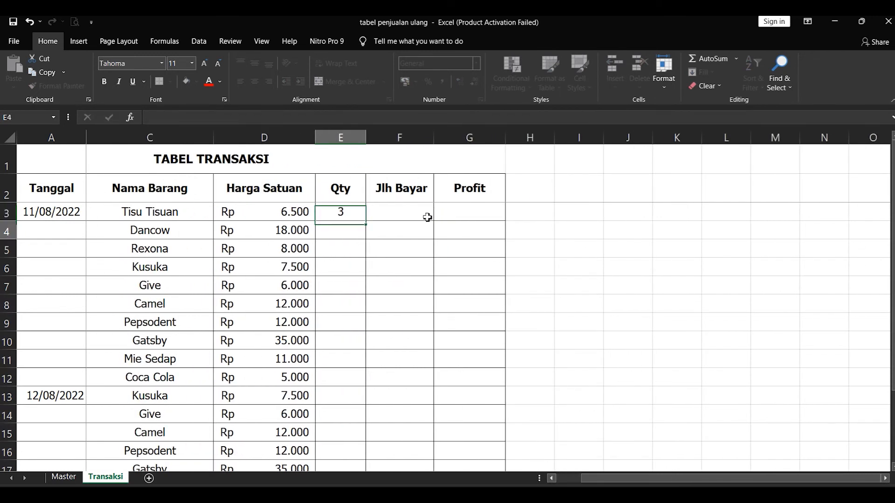
click(419, 214)
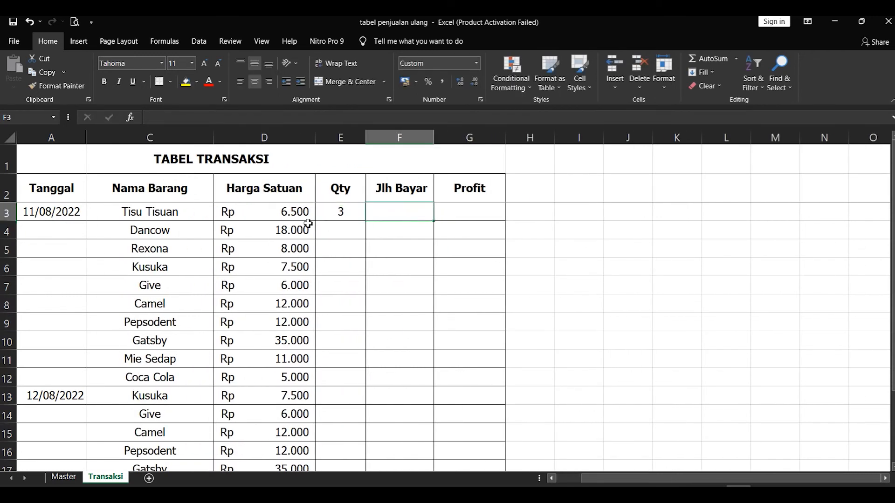
click(289, 215)
click(377, 217)
text(=)
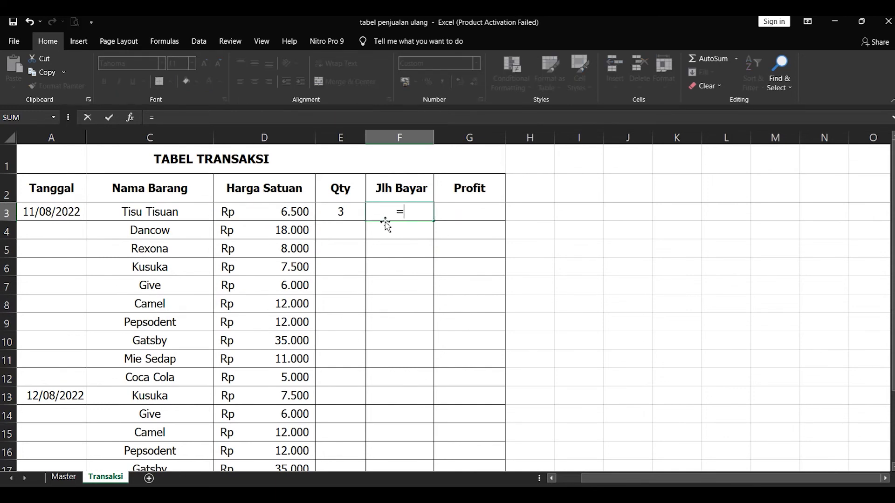
click(295, 214)
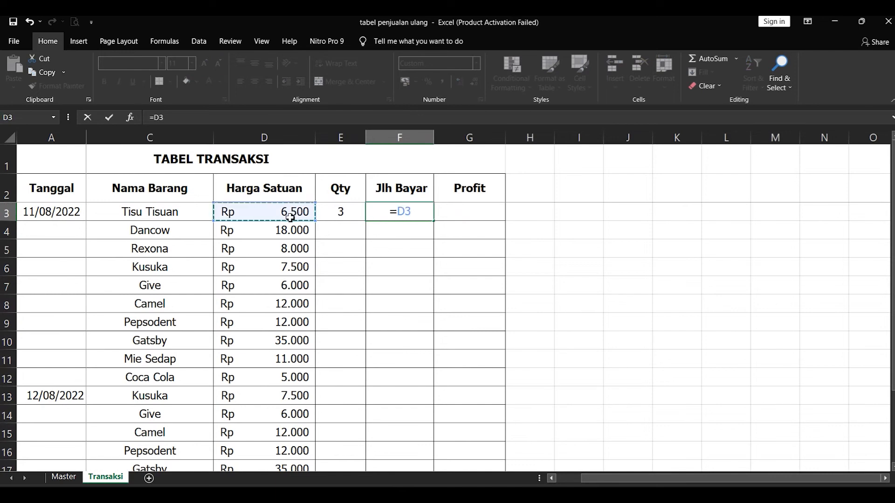
text(*)
click(338, 216)
key(Return)
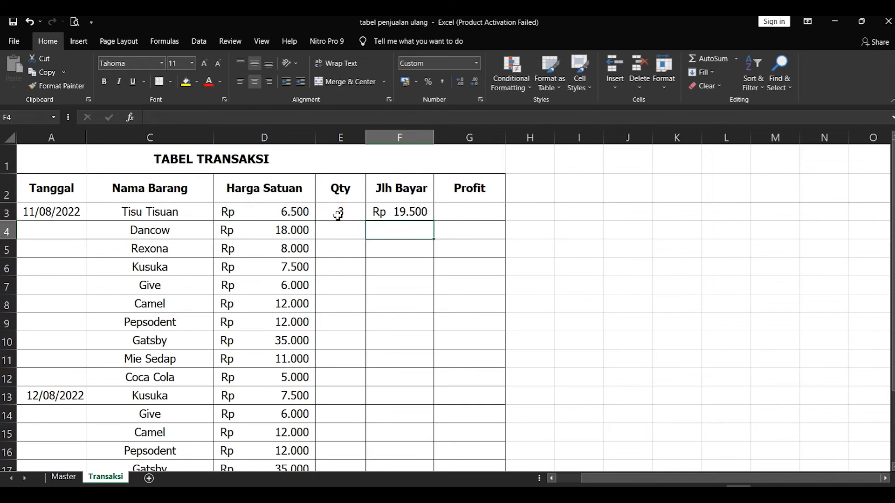
Copy the Jlh Bayar formula from F3 down through F20 for all remaining transactions
click(400, 212)
drag(433, 221, 424, 438)
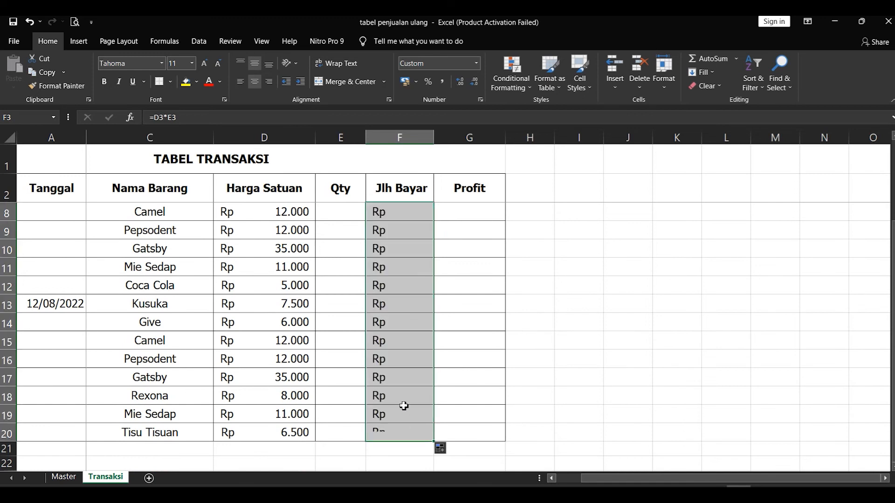
scroll(404, 402, up, 2)
Enter the quantities 2, 6, 4, 8 and 9 in cells E4 to E8, from Dancow to Camel
double_click(344, 233)
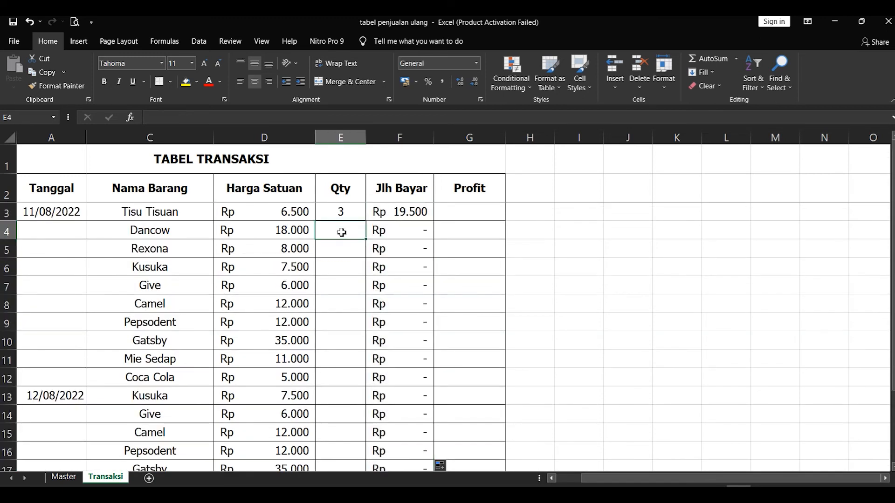
text(24)
scroll(342, 232, down, 2)
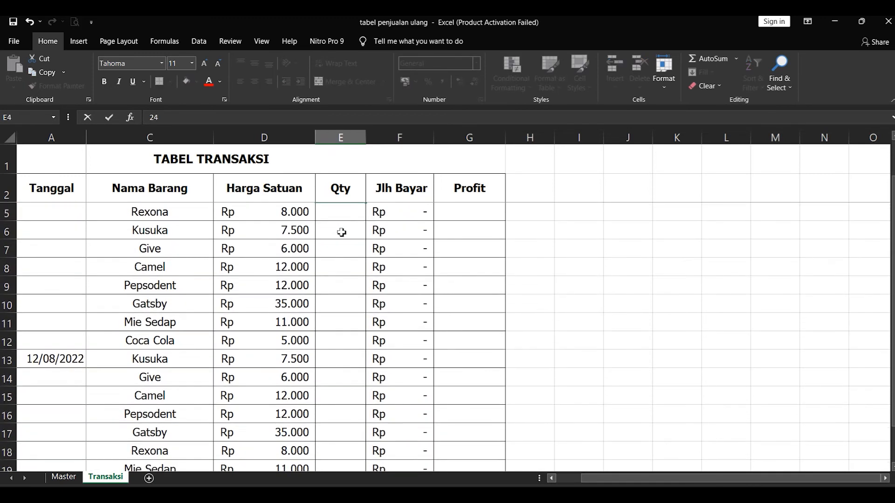
scroll(343, 231, up, 2)
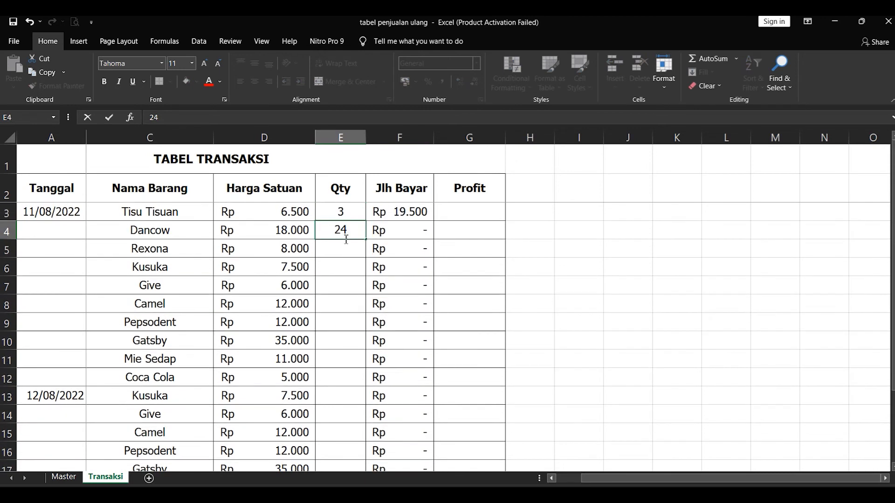
key(BackSpace)
key(Return)
text(6)
key(Return)
text(4)
key(Return)
text(8)
key(Return)
text(9)
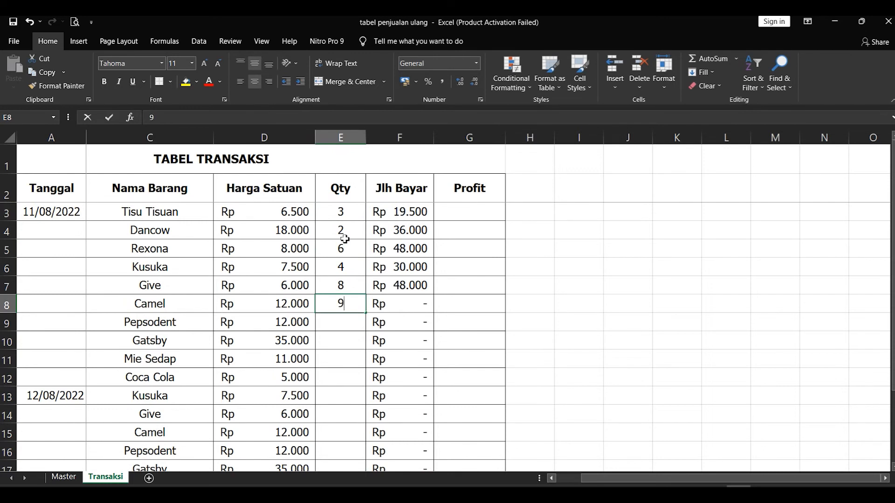
key(Return)
Enter the quantities 2, 1, 4, 3 and 6 in cells E9 to E13, from Pepsodent to Kusuka
text(2)
key(Return)
text(1)
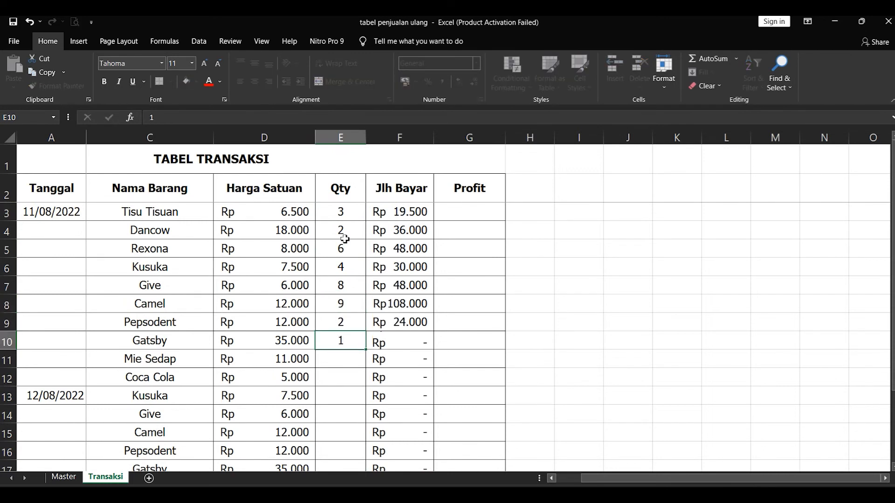
key(Return)
text(4)
key(Return)
text(3)
key(Return)
text(6)
key(Return)
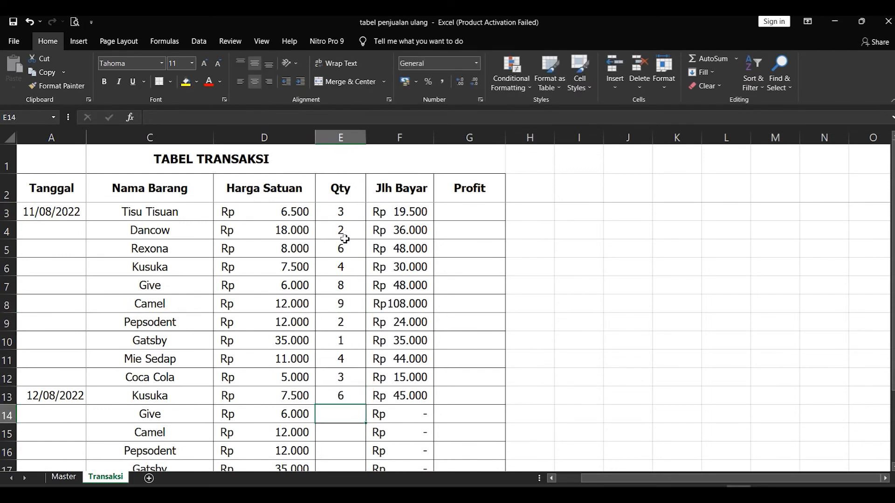
Enter the quantities 7, 8 and 5 in cells E14 to E16 for Give, Camel and Pepsodent
text(7)
key(Return)
text(8)
key(Return)
text(5)
key(Return)
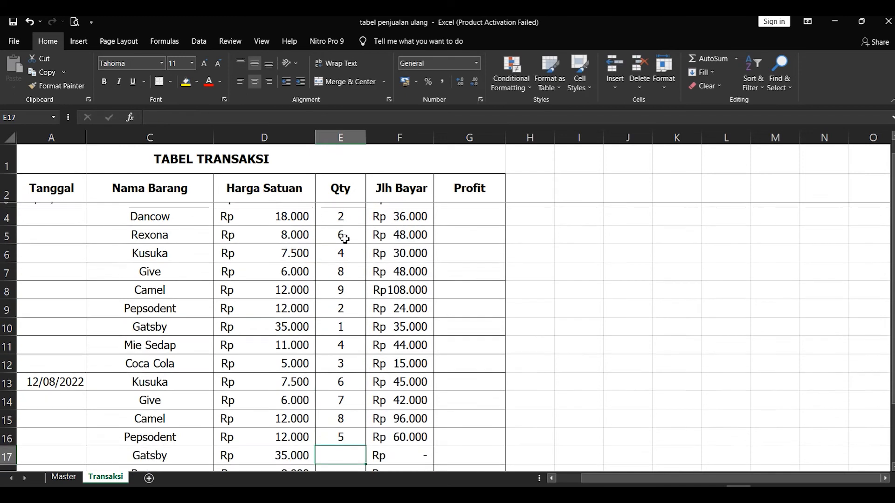
Enter the quantities 7, 8, 9 and 4 in cells E17 to E20, from Gatsby to Tisu Tisuan
scroll(344, 235, down, 2)
text(7)
key(Return)
text(8)
key(Return)
text(9)
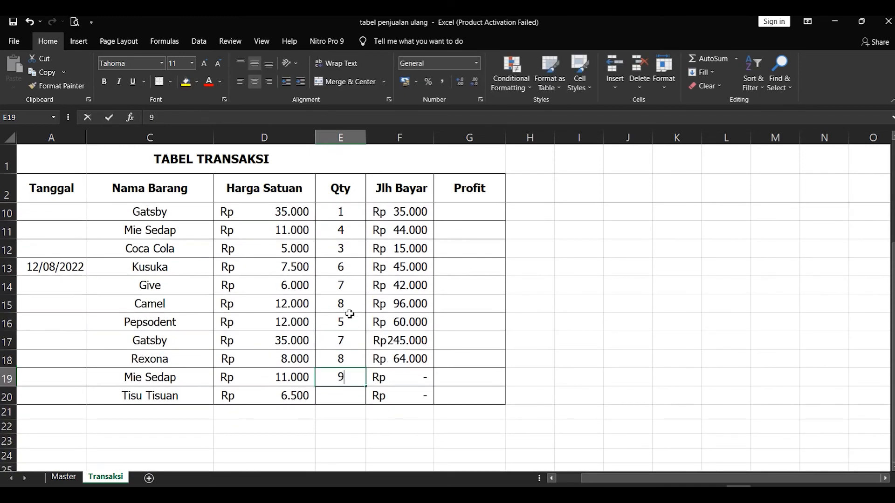
key(Return)
text(4)
key(Return)
scroll(349, 314, up, 3)
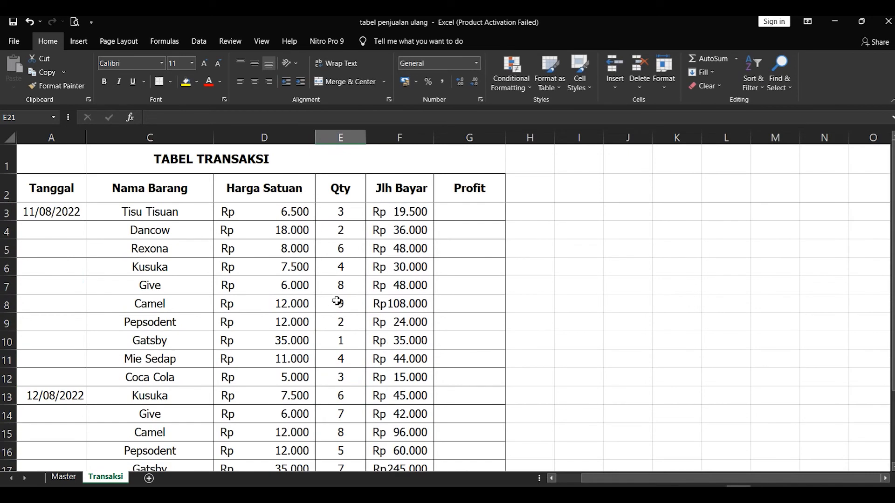
Check the Jlh Bayar results against Harga Satuan in the first rows, and look at the empty Profit column
drag(399, 212, 408, 379)
click(399, 324)
click(402, 229)
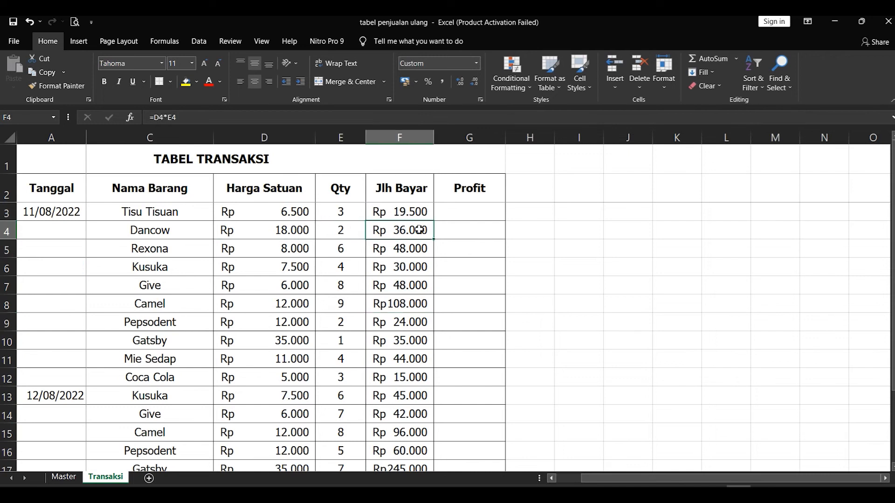
click(268, 247)
click(297, 251)
click(397, 250)
click(413, 215)
click(495, 210)
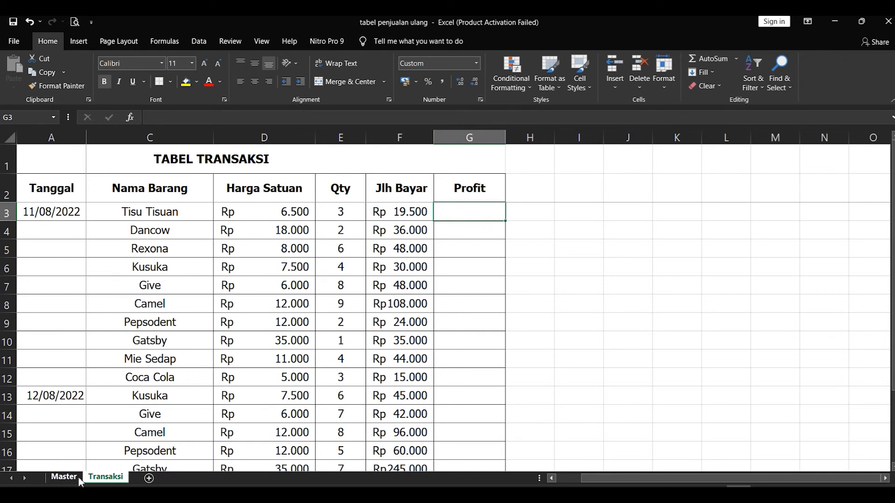
Examine the Terjual, Sisa Stok and Profit columns for the first item on the Master sheet
click(64, 476)
click(678, 211)
click(572, 203)
click(675, 203)
click(567, 205)
click(673, 204)
click(571, 206)
click(622, 206)
click(691, 205)
click(567, 206)
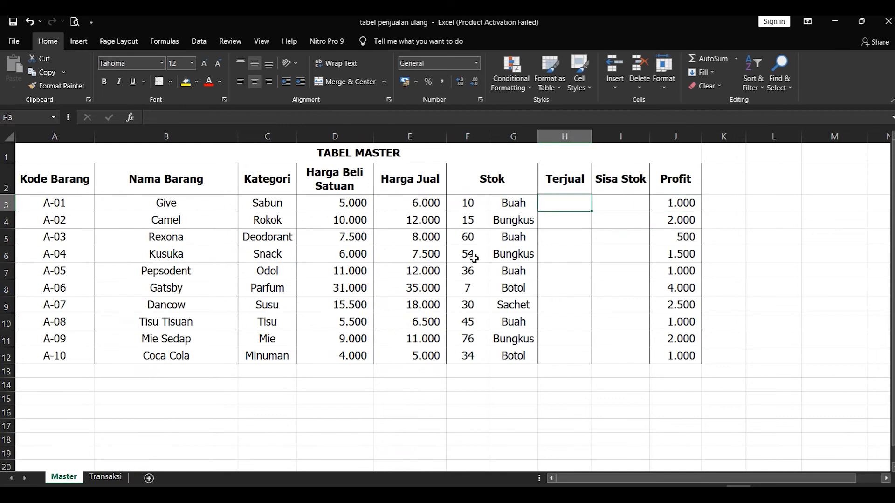
Return to the Transaksi sheet with Kode Barang in view and review the names, prices and quantities in rows 3 to 12
click(102, 478)
click(470, 237)
click(401, 233)
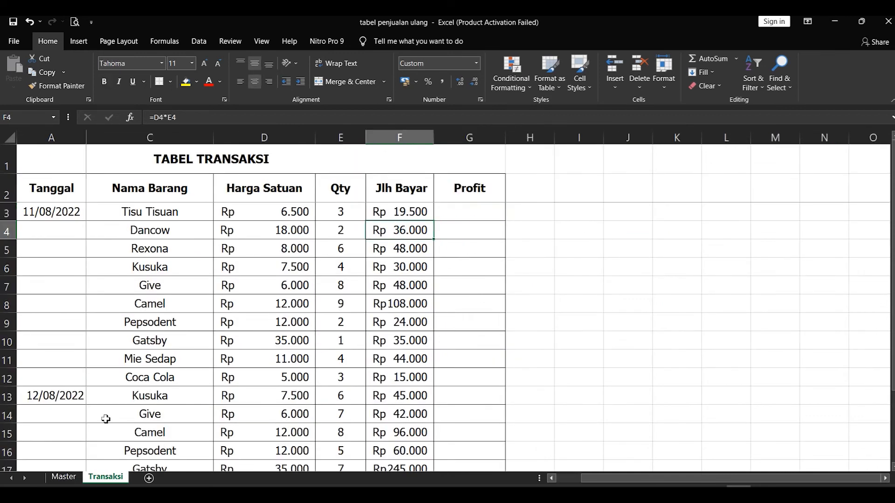
drag(596, 463, 573, 465)
drag(219, 212, 471, 370)
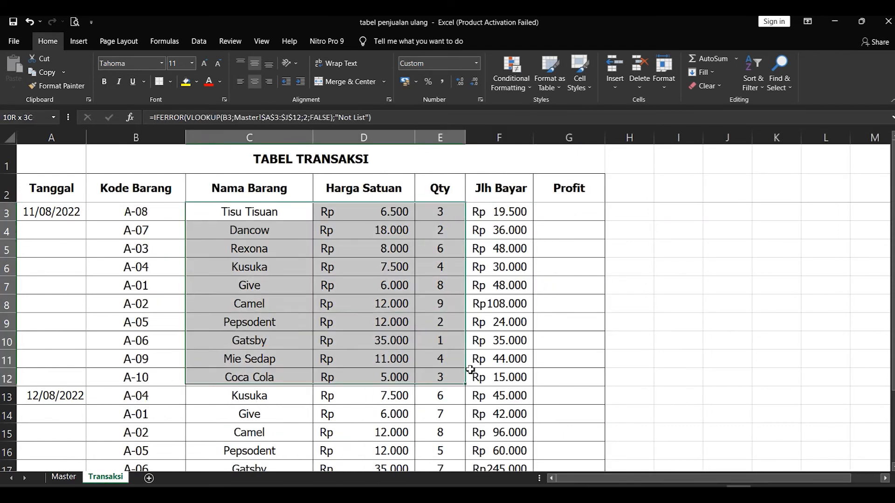
click(557, 306)
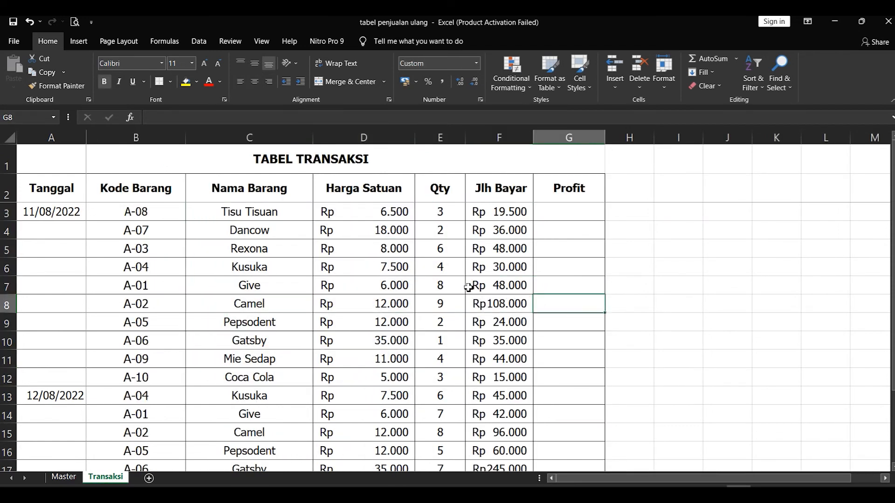
Examine Stok, Sisa Stok and the empty Terjual column from row 3 to 12 on the Master sheet
click(63, 477)
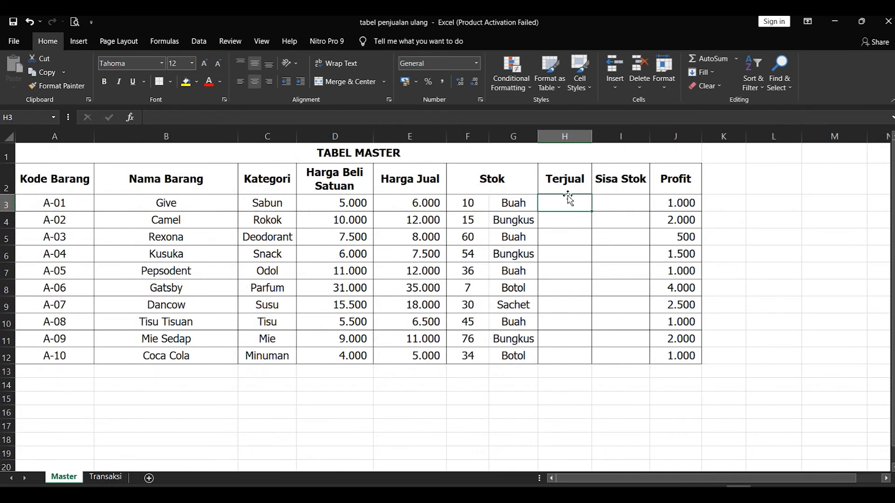
click(631, 200)
click(561, 196)
click(631, 199)
click(565, 202)
click(467, 209)
drag(565, 205, 568, 356)
click(576, 236)
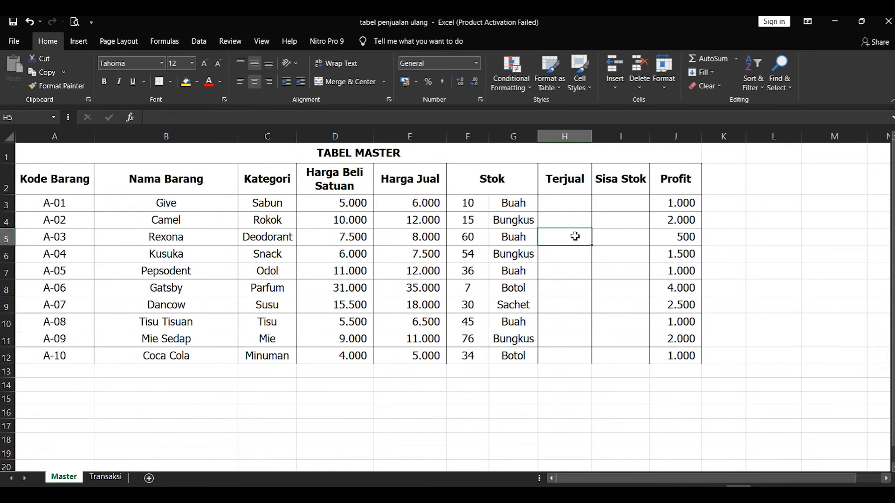
Review the date, item code, name and Qty of the first transaction, A-08, on the Transaksi sheet
click(103, 477)
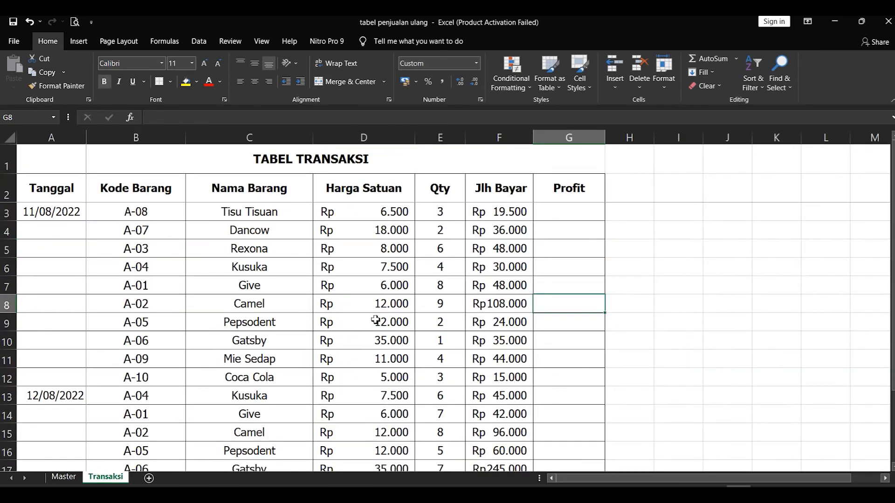
click(440, 216)
click(144, 216)
click(229, 215)
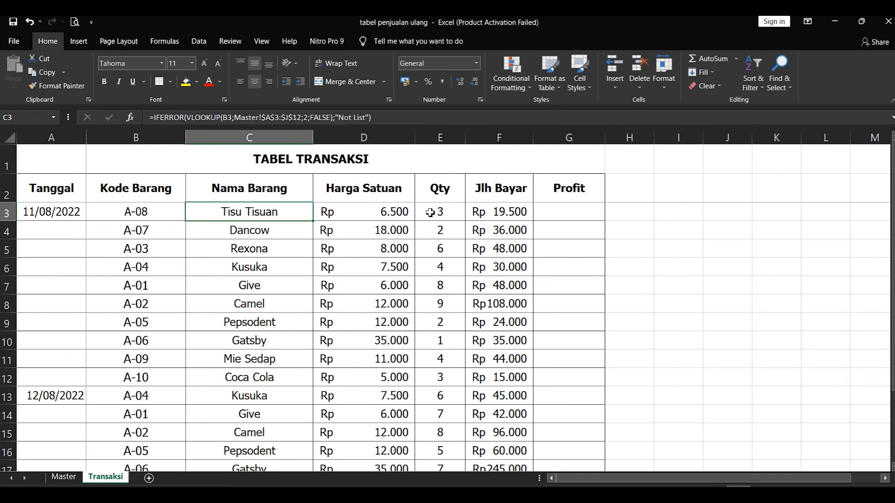
click(427, 213)
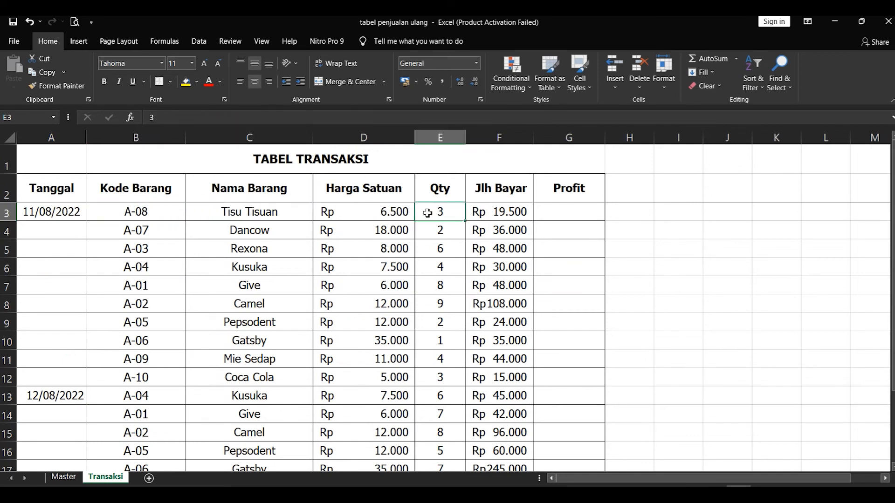
click(41, 216)
click(232, 219)
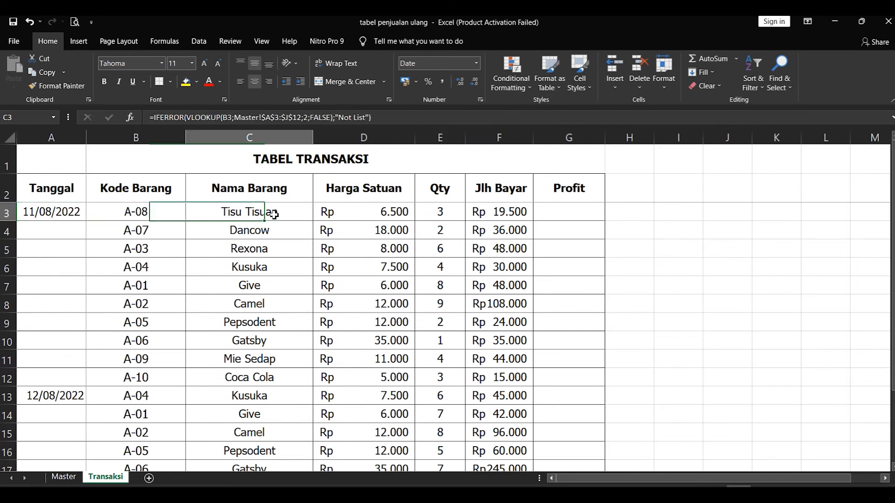
click(440, 213)
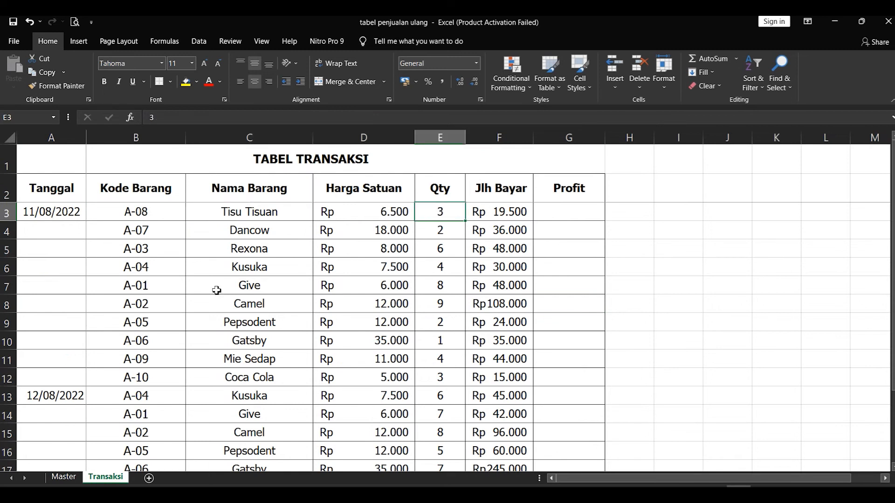
Find the second A-08 transaction in row 20 and check its item name and Qty
scroll(146, 311, down, 1)
scroll(147, 312, up, 1)
scroll(147, 312, down, 2)
click(156, 419)
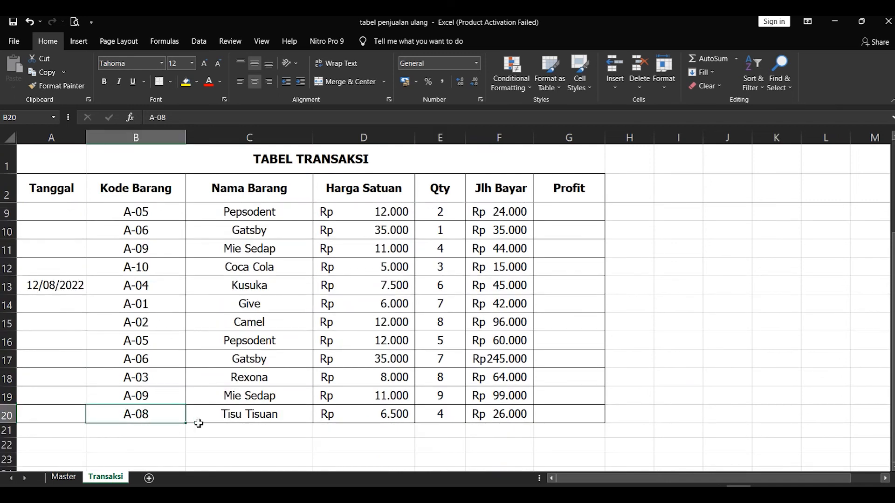
click(266, 424)
click(454, 422)
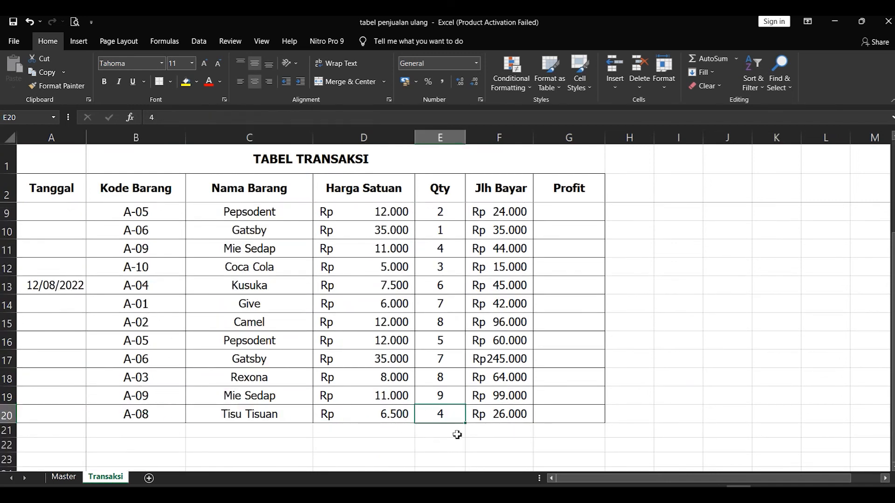
scroll(455, 436, up, 2)
scroll(451, 345, down, 5)
scroll(452, 347, up, 5)
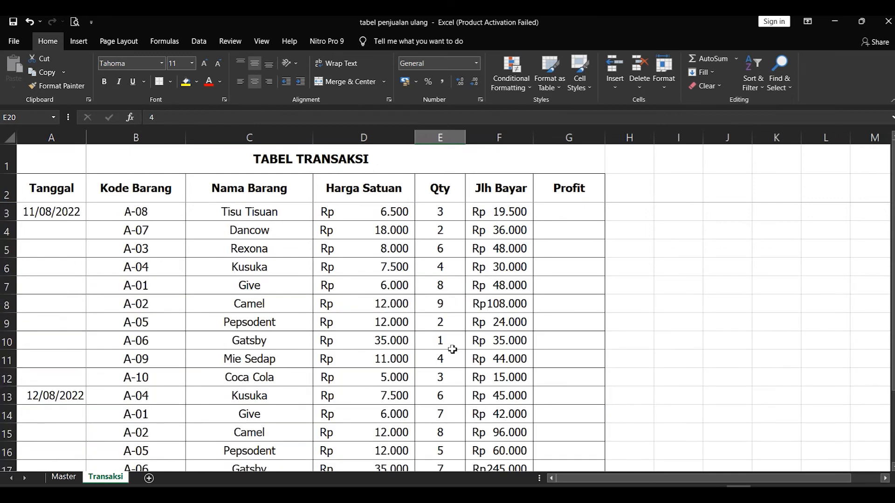
Compare the Terjual cell of item A-08 on the Master sheet with its entries on the Transaksi sheet
click(63, 477)
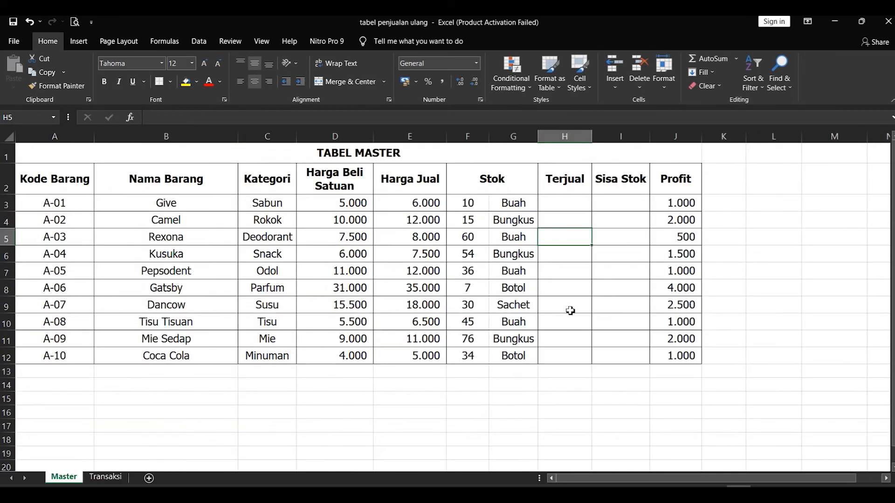
click(566, 204)
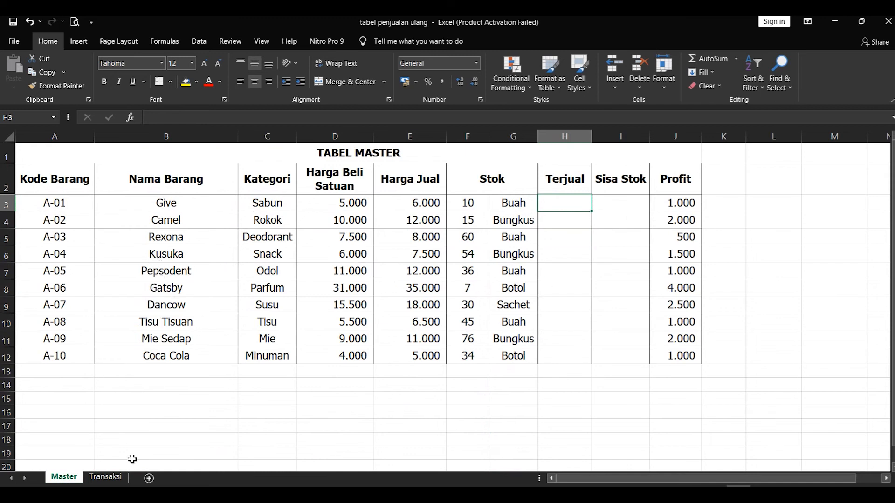
click(104, 477)
scroll(160, 321, down, 3)
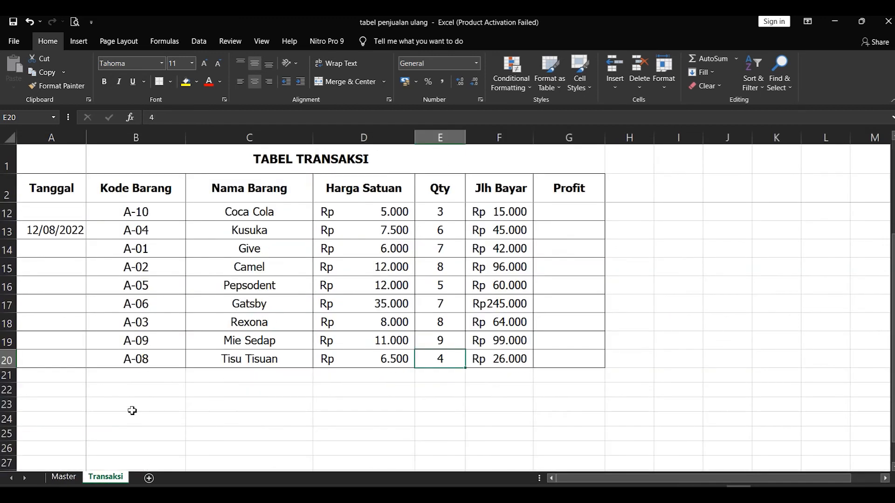
click(64, 477)
click(74, 322)
click(566, 318)
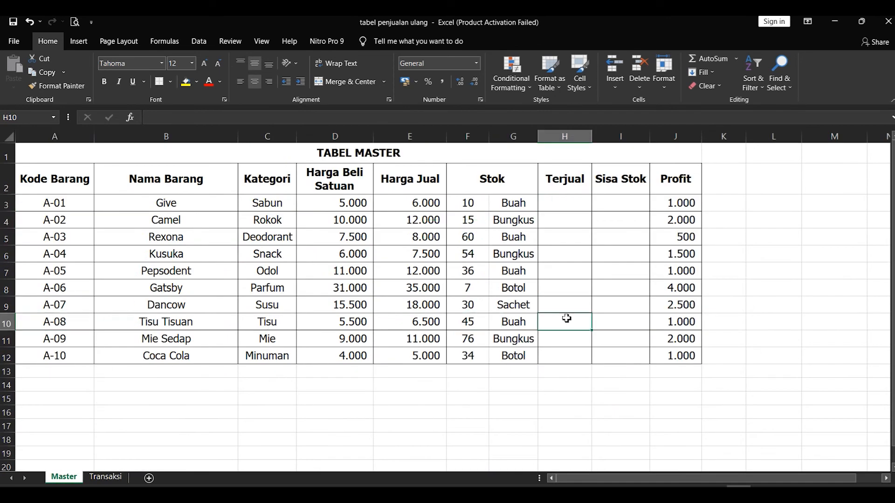
click(104, 477)
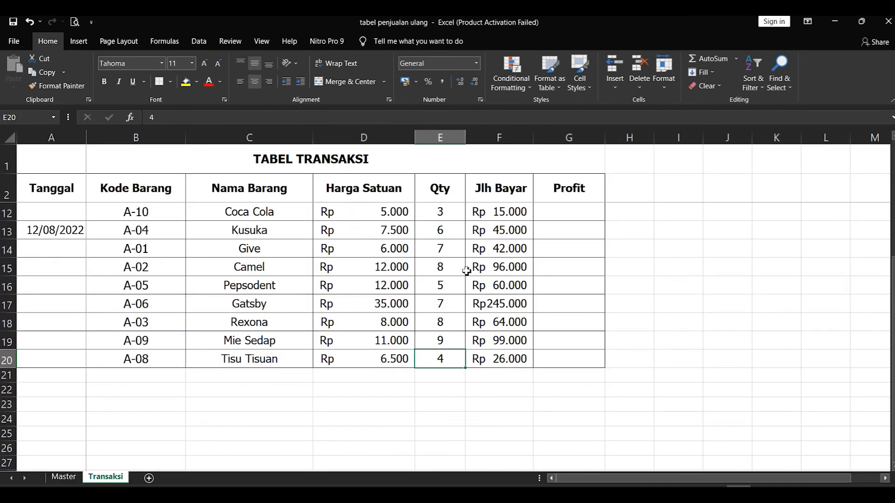
scroll(134, 271, up, 3)
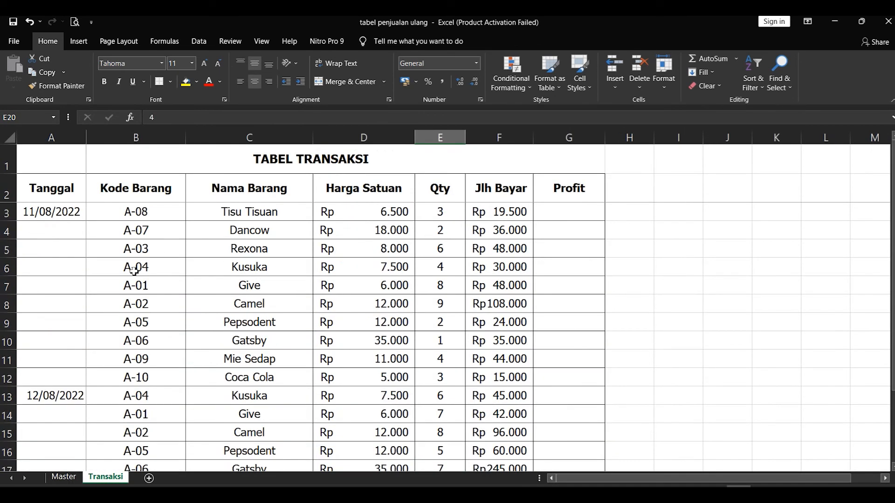
Check the code and Qty of both A-08 transactions in rows 3 and 20
click(157, 215)
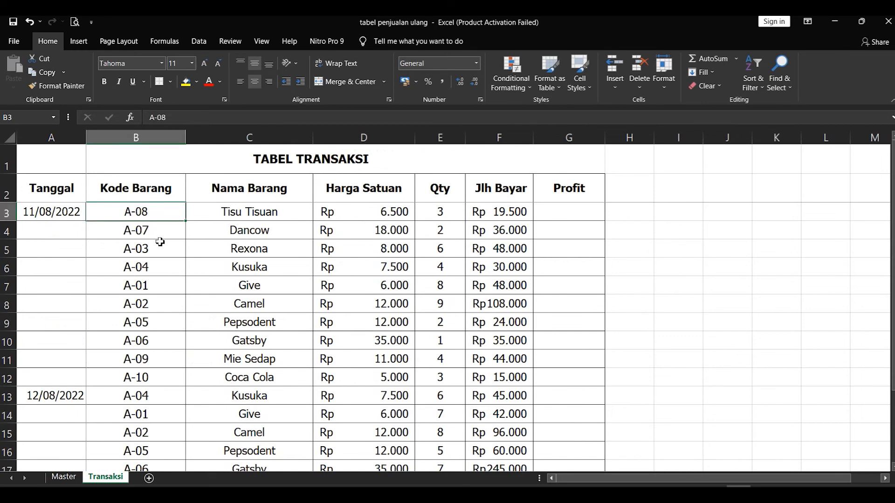
scroll(154, 350, down, 3)
click(154, 363)
click(444, 360)
scroll(443, 360, up, 3)
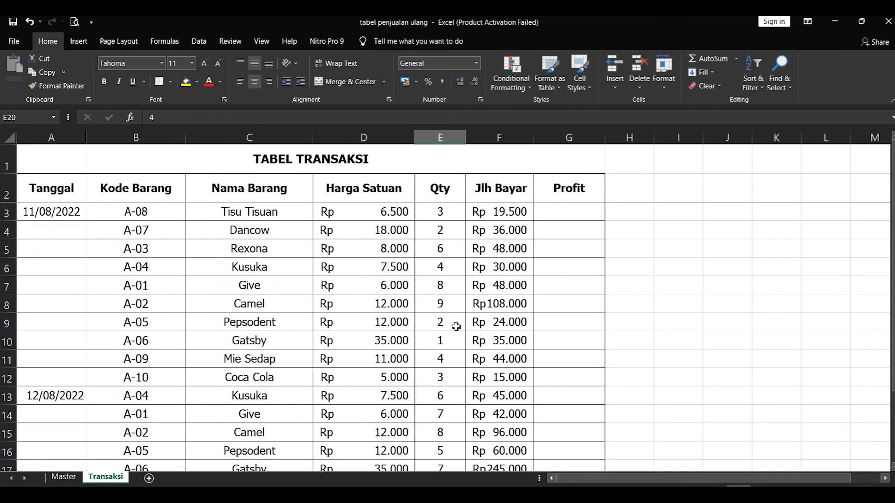
click(445, 213)
Start a SUMIF formula in the Terjual cell of item A-01 on the Master sheet, with range Transaksi!B3:G1293
click(63, 477)
click(559, 221)
click(558, 209)
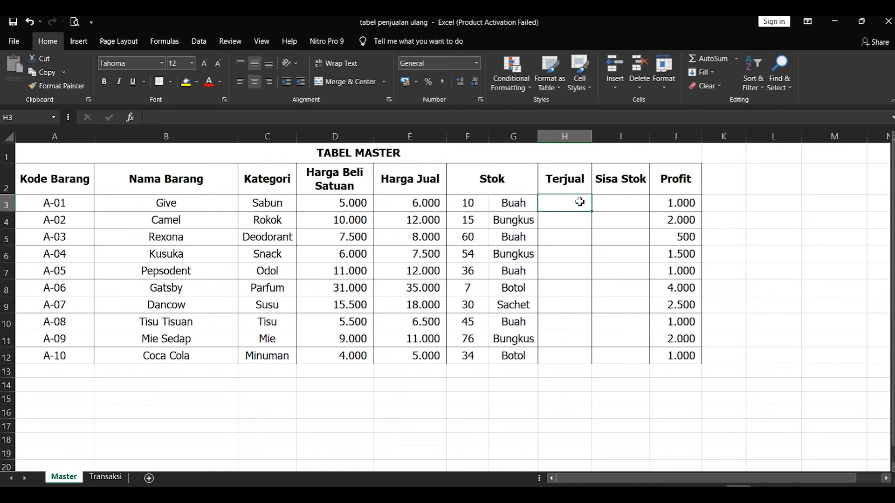
text(=SIM)
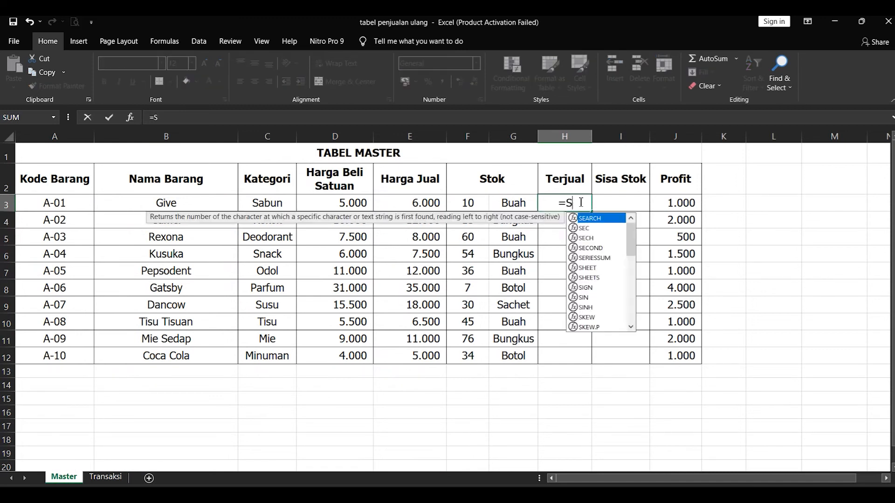
key(BackSpace)
key(BackSpace)
text(UMIF()
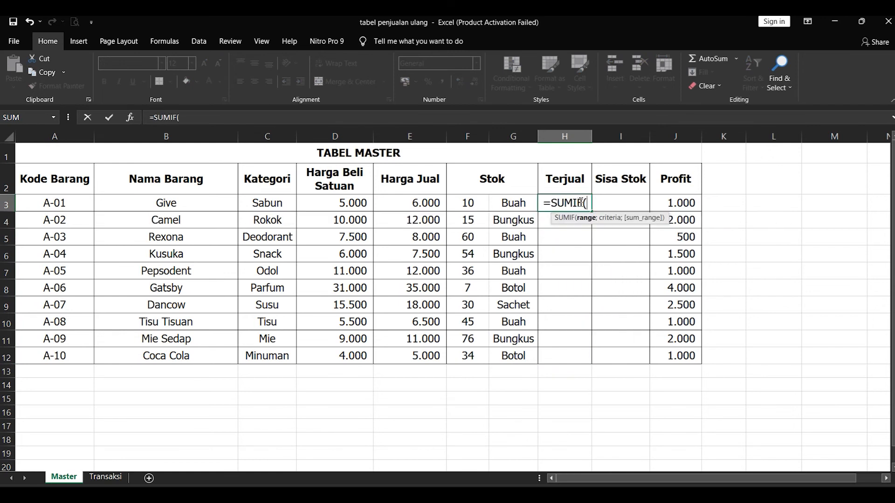
click(106, 477)
drag(145, 218, 607, 428)
scroll(525, 302, up, 10)
scroll(525, 302, up, 20)
scroll(479, 363, up, 20)
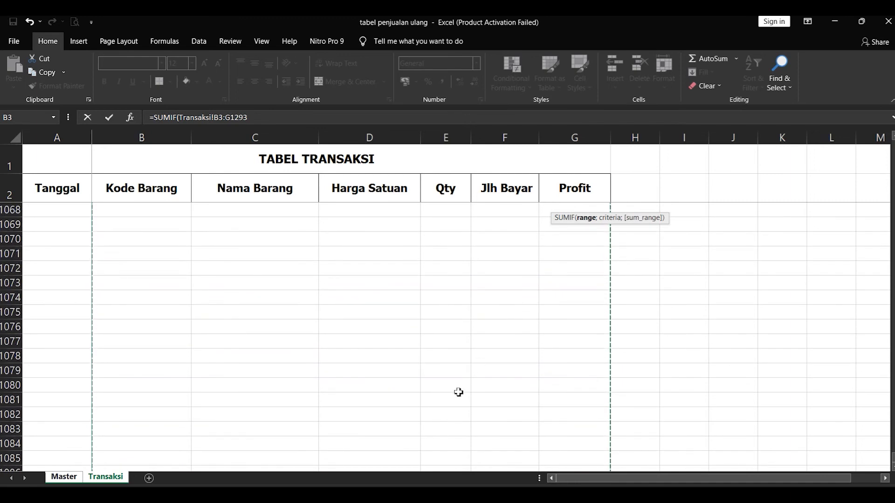
click(269, 117)
text(;)
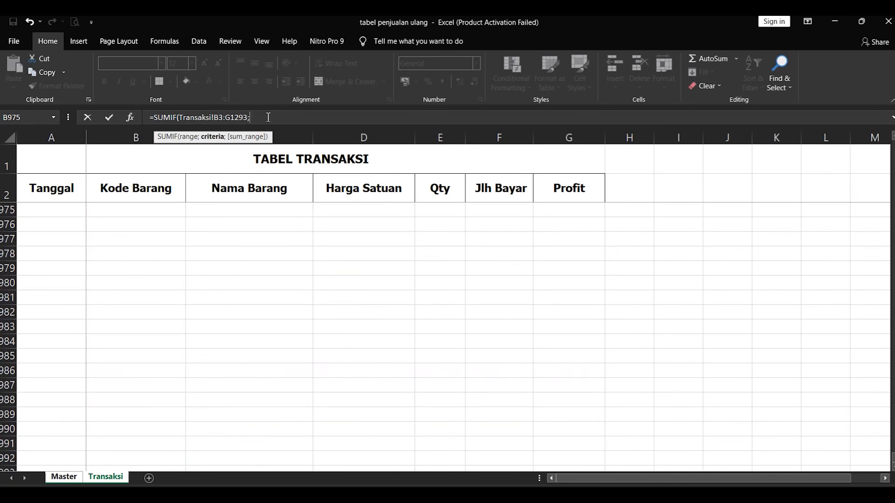
Set the SUMIF criteria to the item codes in Master!A3:A12
click(70, 481)
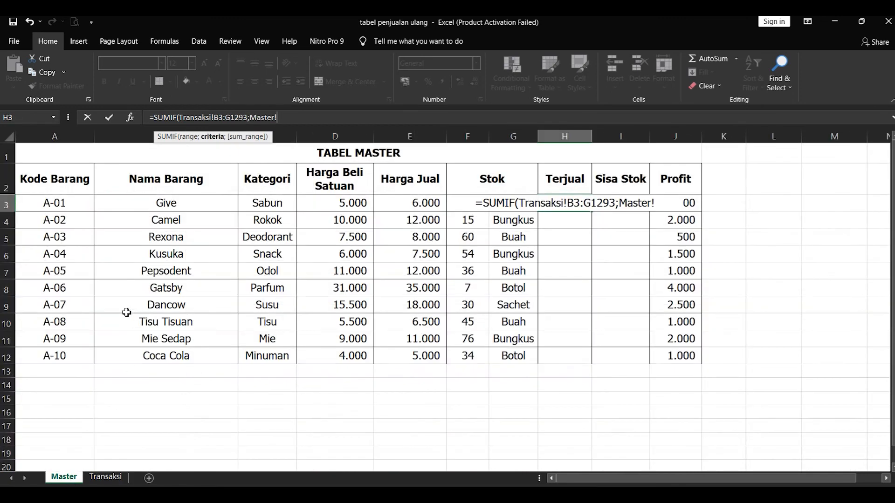
drag(65, 204, 76, 360)
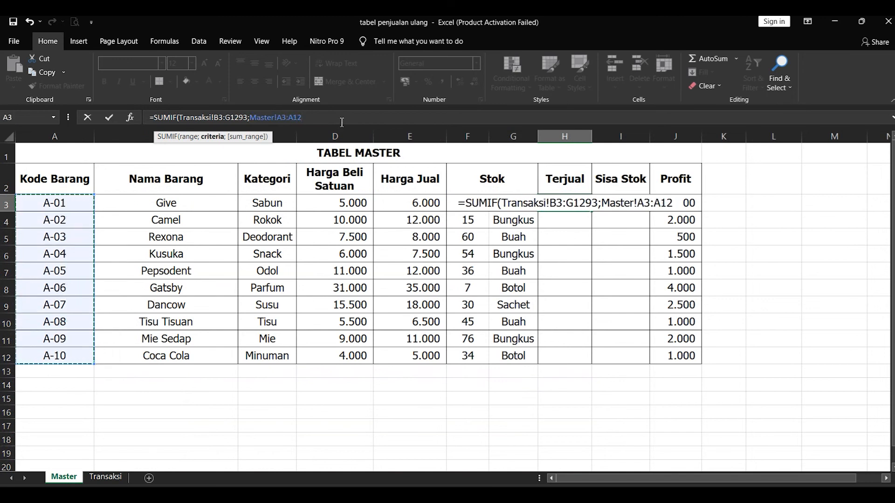
text(';)
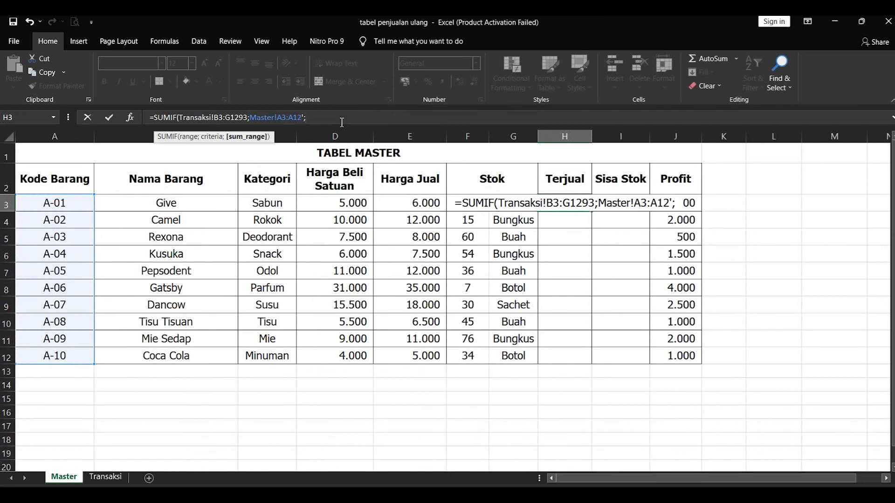
key(BackSpace)
key(BackSpace)
text(;)
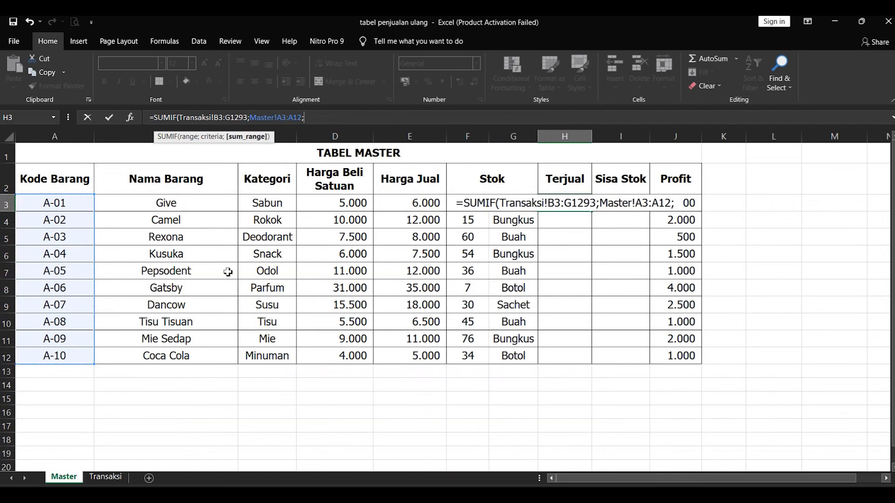
Set the SUMIF sum range to the Qty cells Transaksi!E3:E20 and complete the formula in H3
click(121, 477)
scroll(460, 316, up, 16)
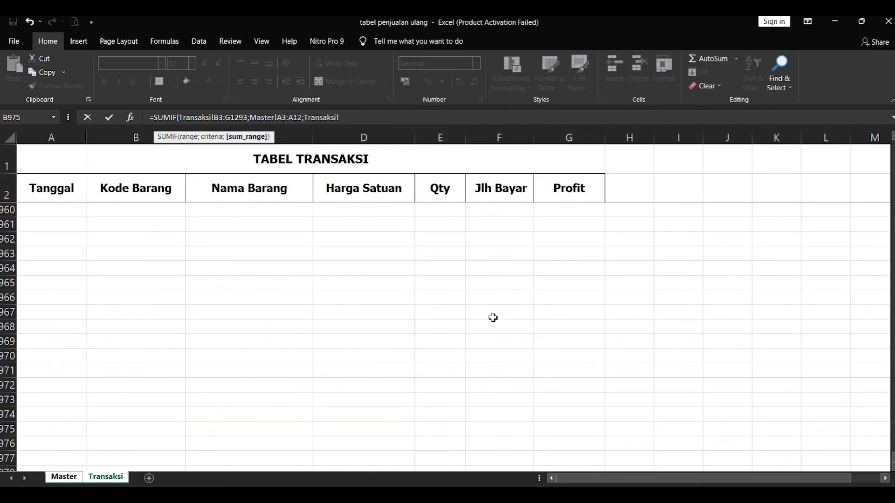
drag(893, 458, 893, 145)
drag(457, 212, 456, 429)
scroll(453, 410, up, 2)
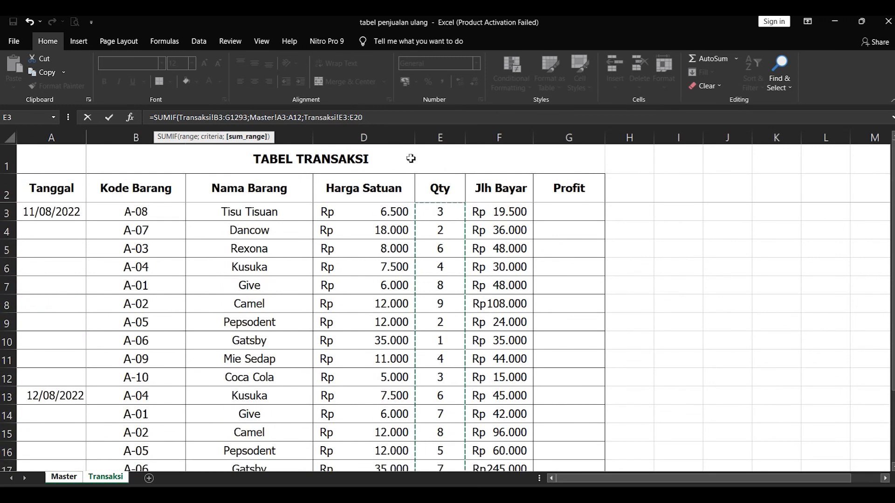
click(376, 120)
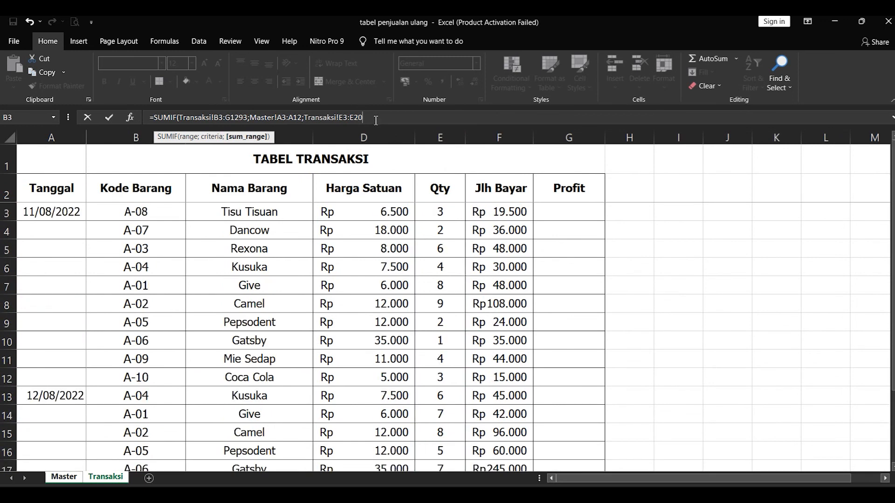
text())
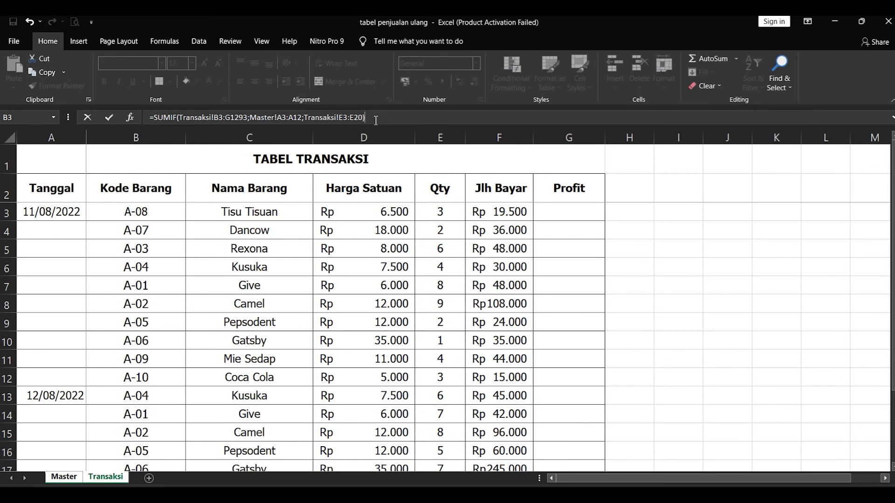
key(Return)
click(565, 203)
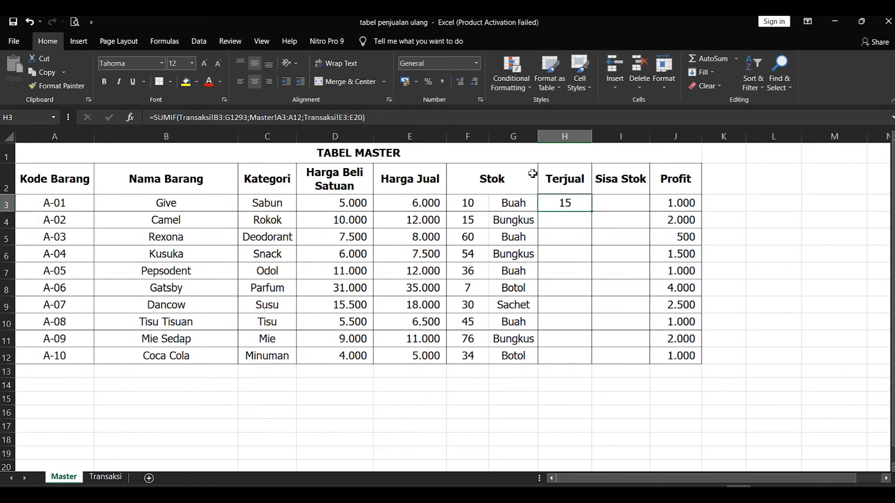
Review the Master row of item A-01 across its name, category, prices, Stok and Terjual cells
click(198, 208)
click(284, 208)
click(349, 201)
click(431, 204)
click(493, 208)
click(461, 207)
click(423, 205)
click(532, 205)
click(554, 205)
Locate item A-01 in row 7 of the Transaksi sheet and check its code, name and unit price
click(106, 477)
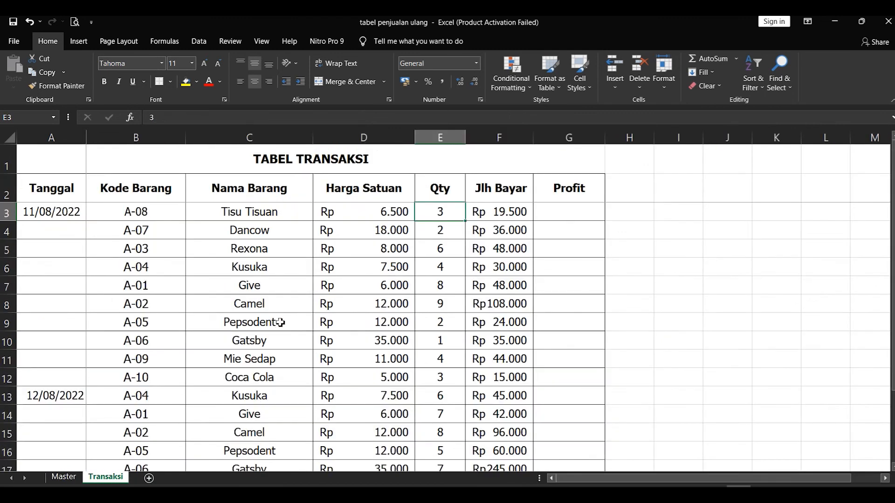
click(261, 289)
click(175, 292)
click(384, 292)
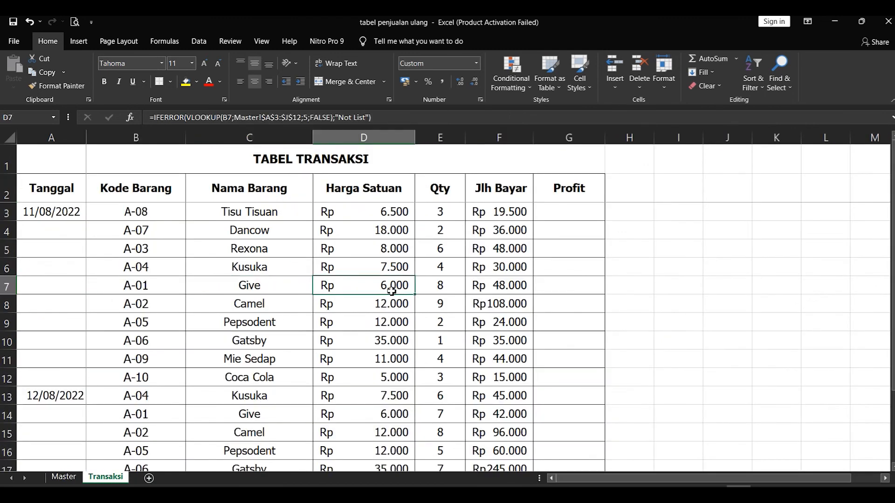
click(148, 286)
click(214, 290)
click(130, 291)
click(200, 290)
Check the code, name, stock and Terjual cells of item A-01 on the Master sheet
click(63, 476)
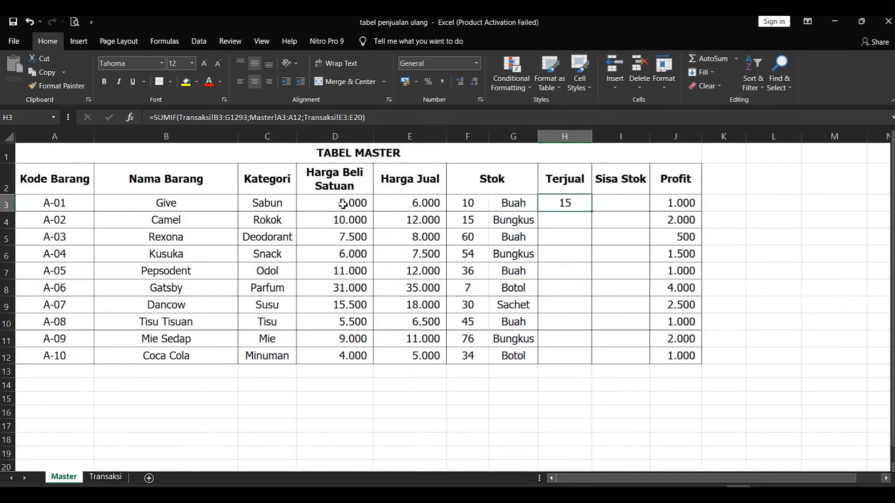
drag(51, 205, 206, 203)
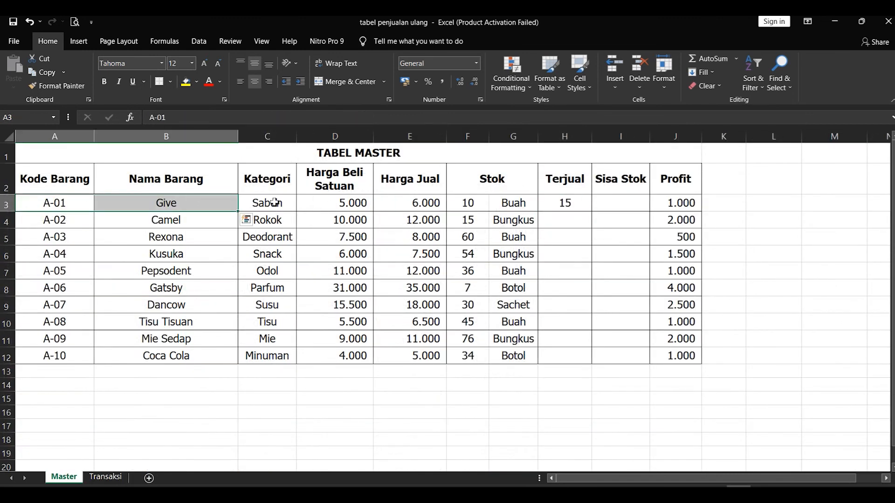
click(516, 202)
click(573, 199)
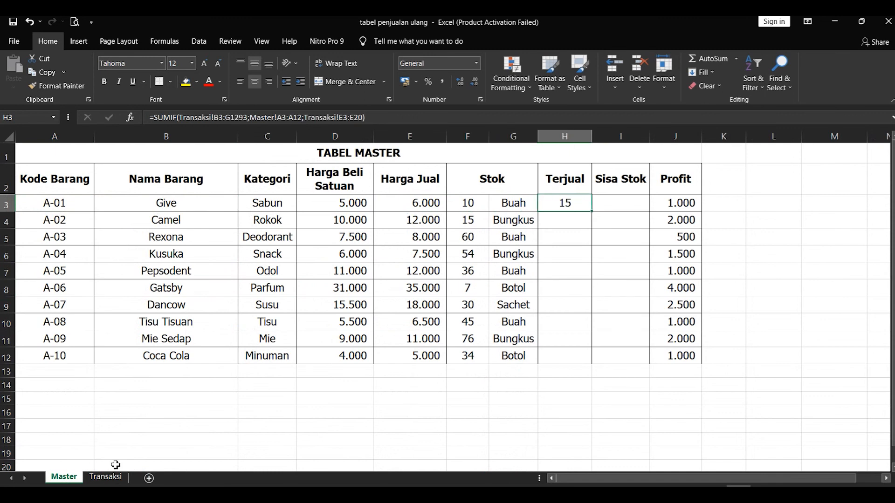
Check the code, item name and Qty of the first A-01 transaction in row 7 of the Transaksi sheet
click(103, 476)
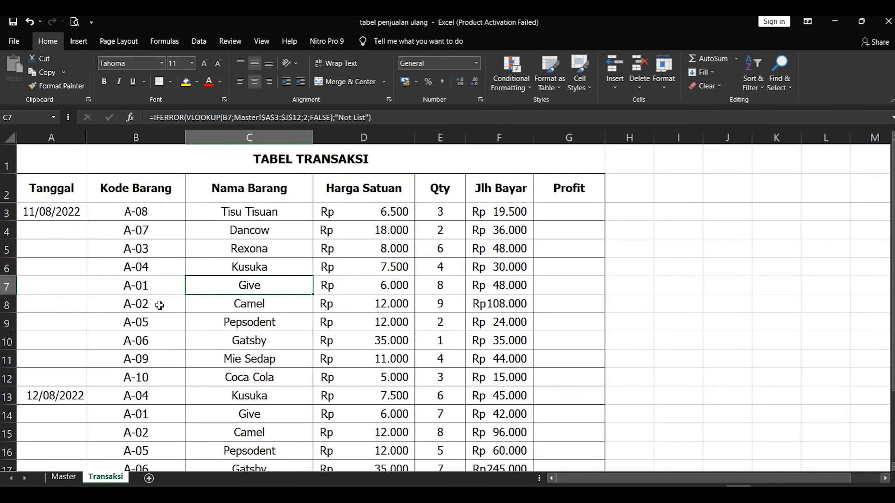
drag(155, 210, 155, 292)
click(155, 291)
click(245, 287)
click(449, 288)
scroll(449, 288, down, 1)
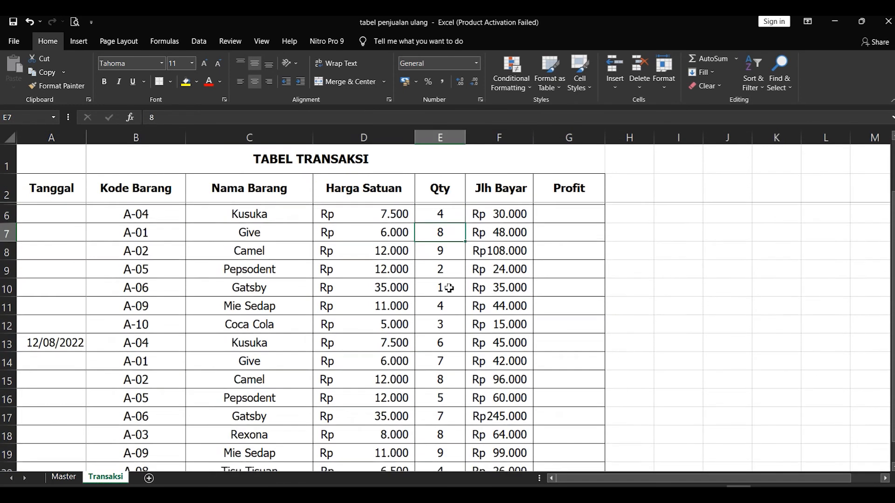
Find the second A-01 transaction in row 14 and compare its Qty with the one in row 7
click(173, 273)
click(163, 302)
scroll(173, 322, down, 2)
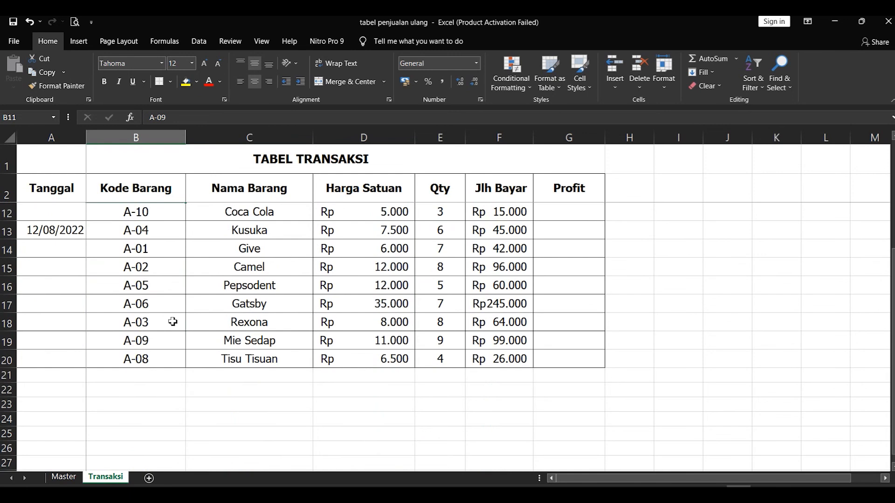
click(140, 232)
click(134, 249)
click(134, 263)
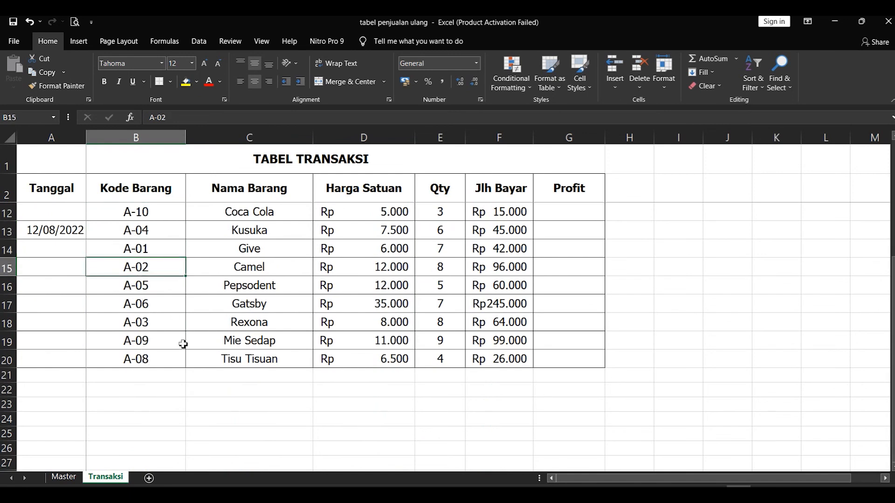
click(145, 252)
click(251, 254)
click(435, 252)
scroll(376, 310, up, 3)
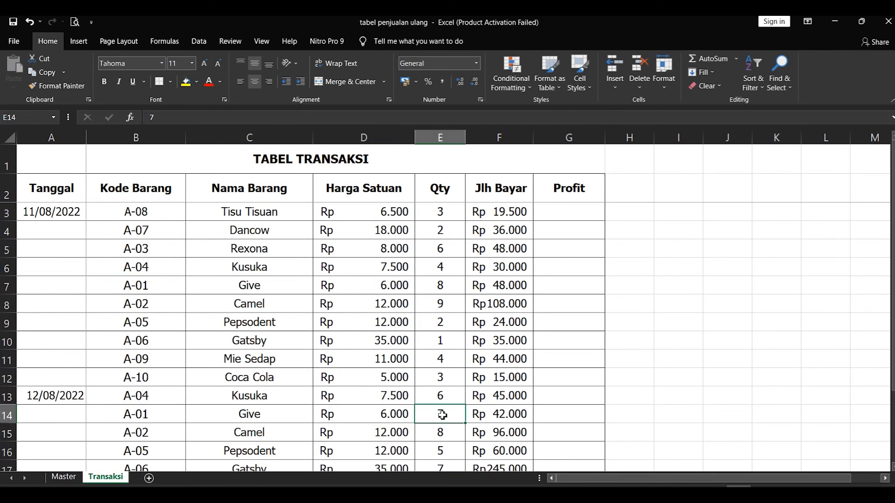
click(438, 288)
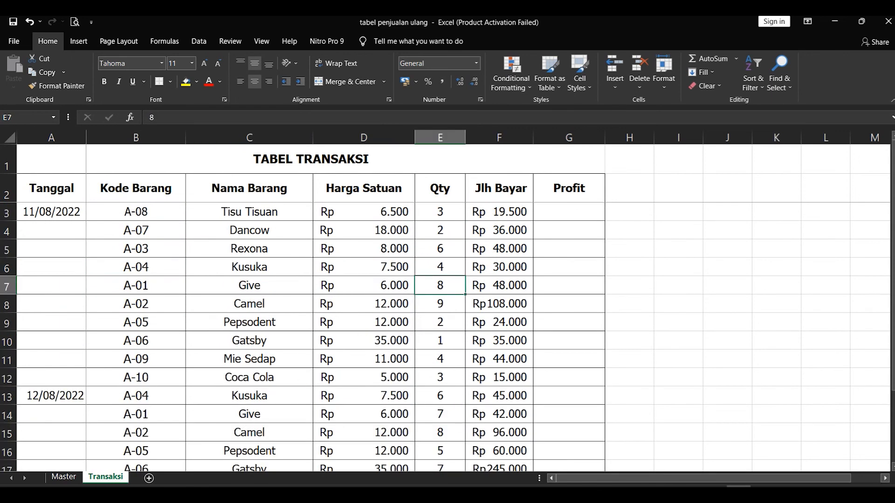
Fill the Terjual formula down from A-01 through A-10 on the Master sheet and look over the filled cells
click(63, 476)
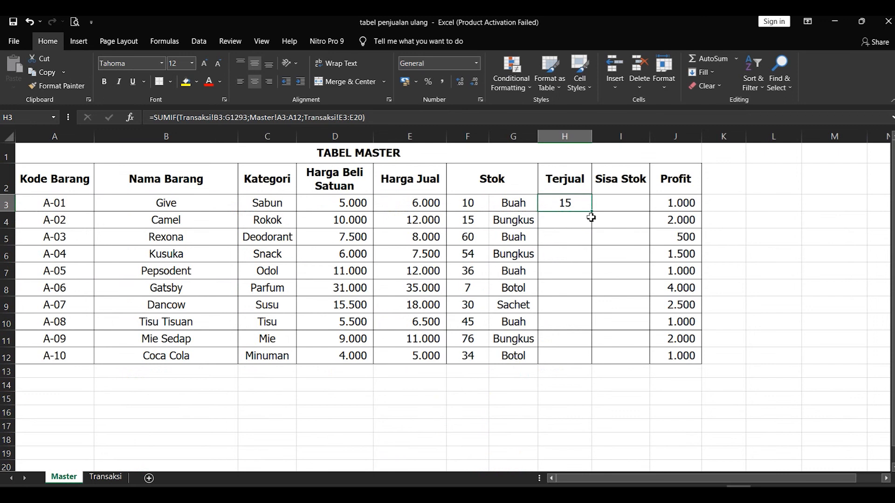
drag(592, 211, 602, 361)
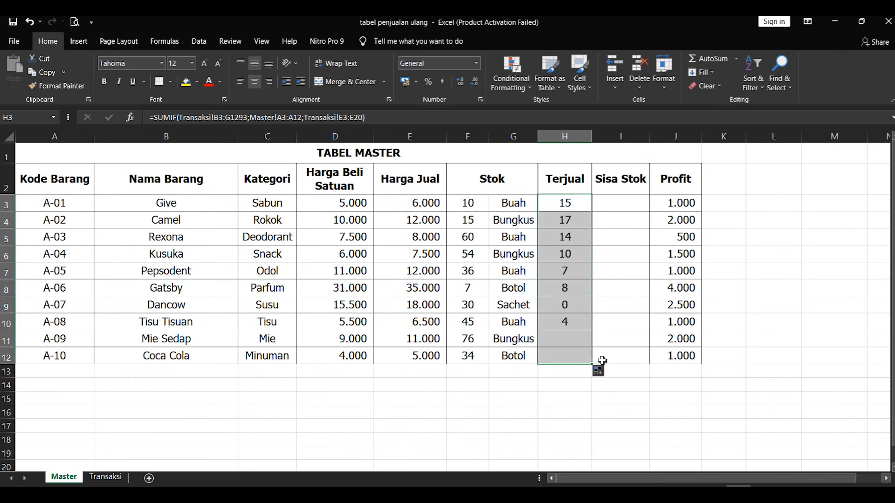
click(571, 272)
drag(570, 239, 578, 357)
click(561, 241)
Examine the Terjual formula, name and code of item A-07, Dancow, on the Master sheet
click(568, 304)
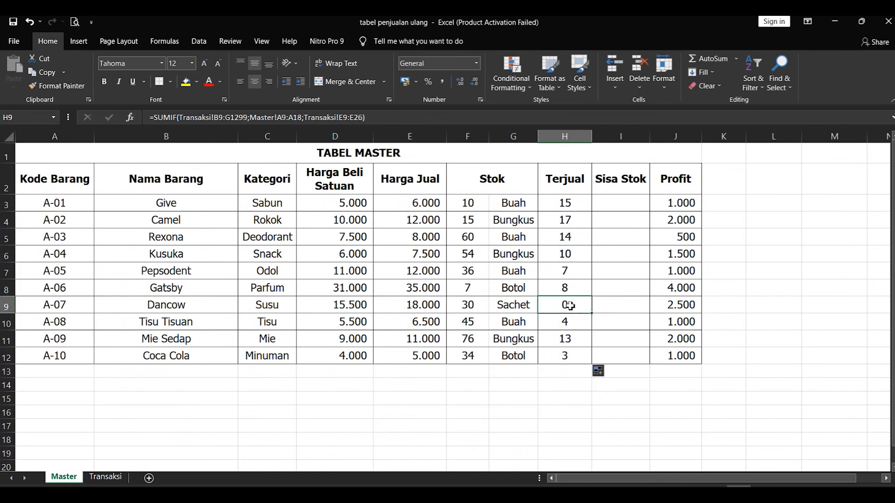
click(167, 312)
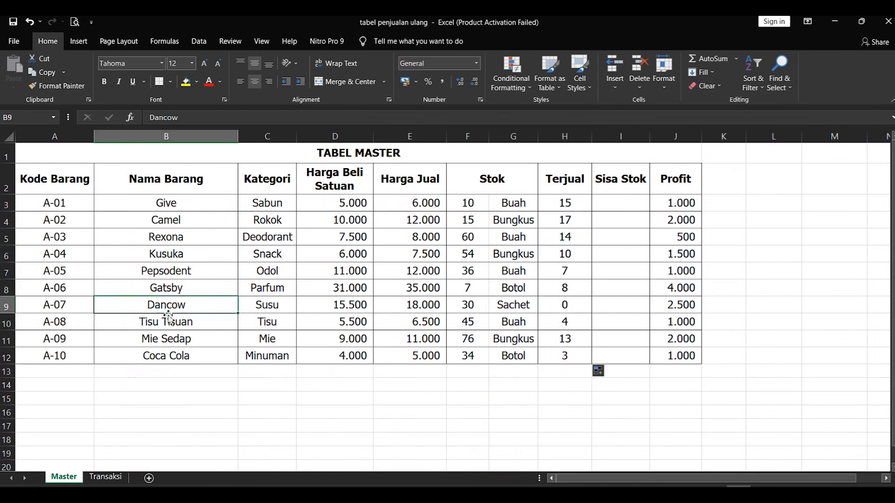
click(319, 316)
click(554, 302)
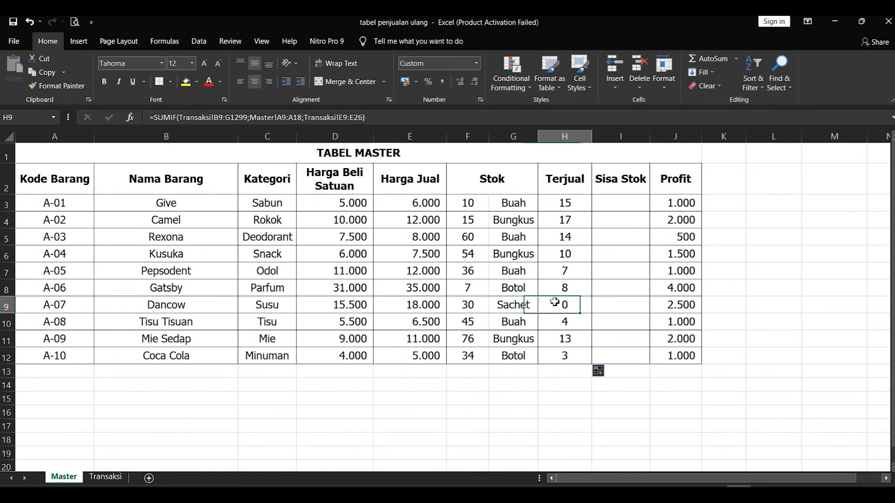
click(119, 478)
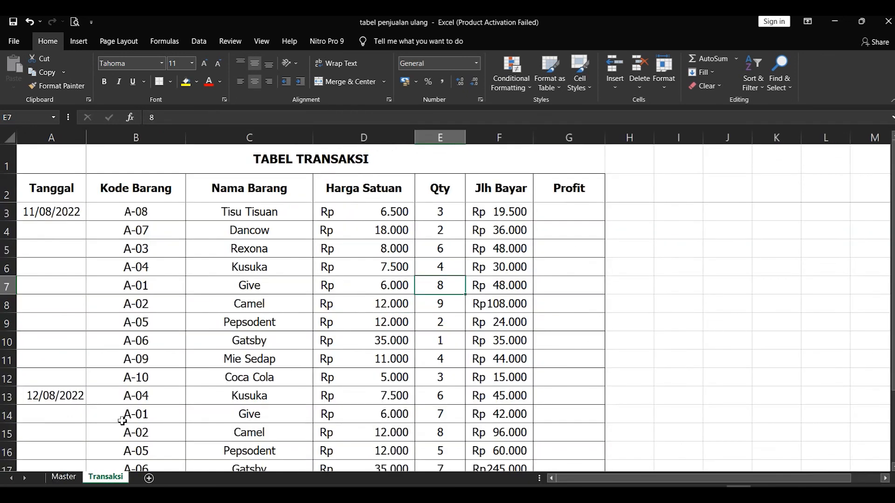
click(61, 477)
click(73, 309)
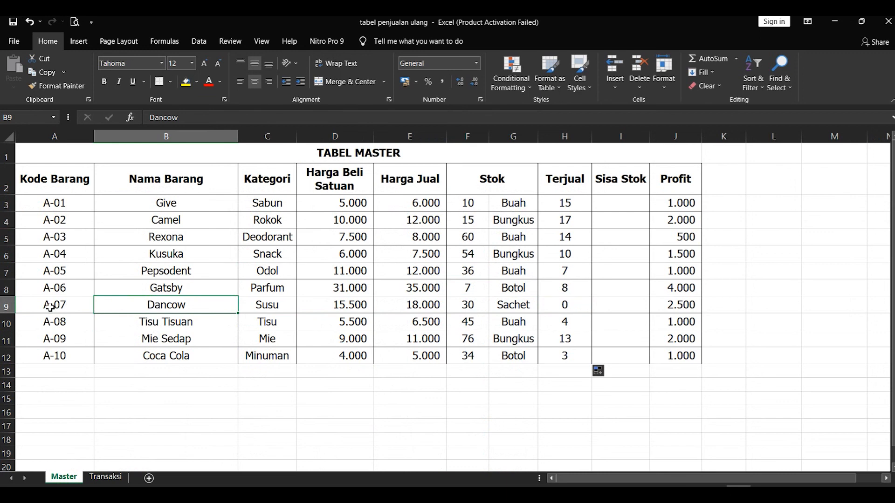
Check the A-07 transaction in row 4 of the Transaksi sheet, from its code to its Qty
click(105, 477)
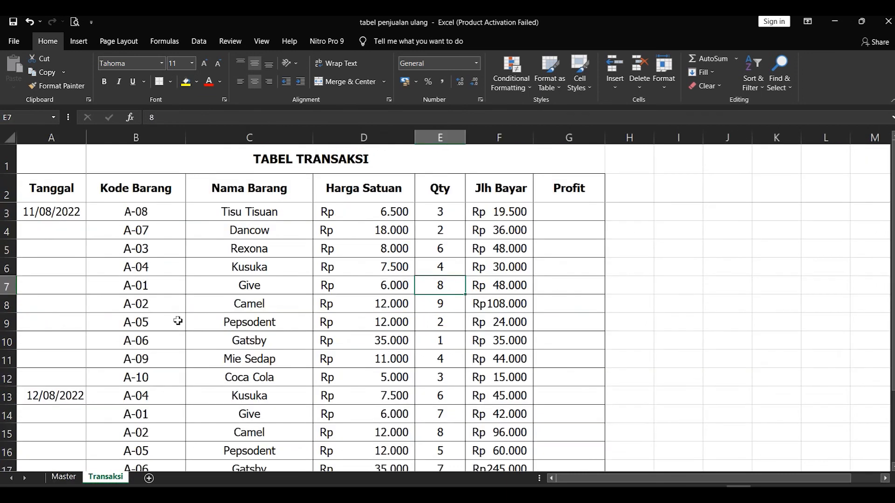
click(156, 241)
click(443, 237)
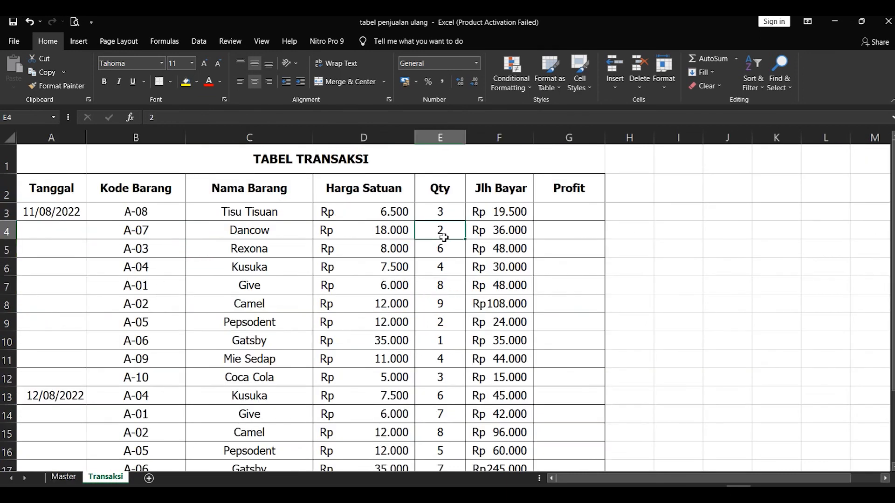
drag(156, 236, 452, 232)
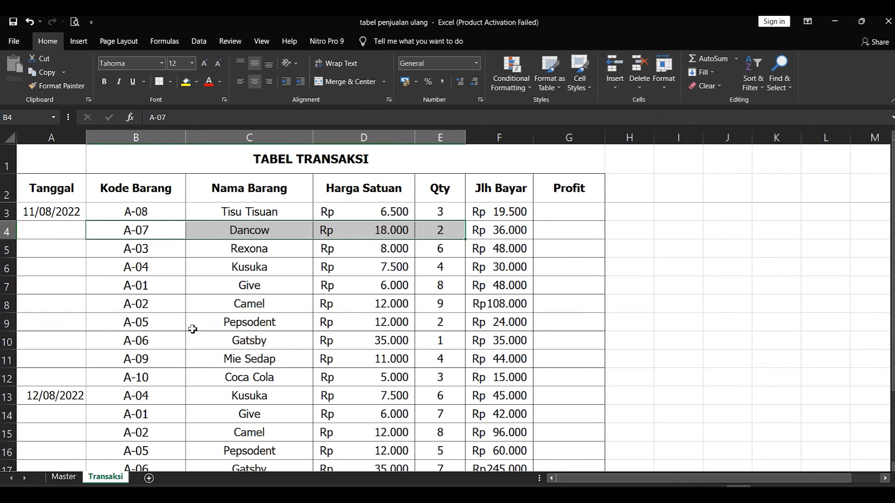
Look through the remaining Transaksi rows for further A-07 entries and recheck row 4 up to its Qty
scroll(189, 326, down, 2)
drag(142, 413, 136, 289)
click(155, 291)
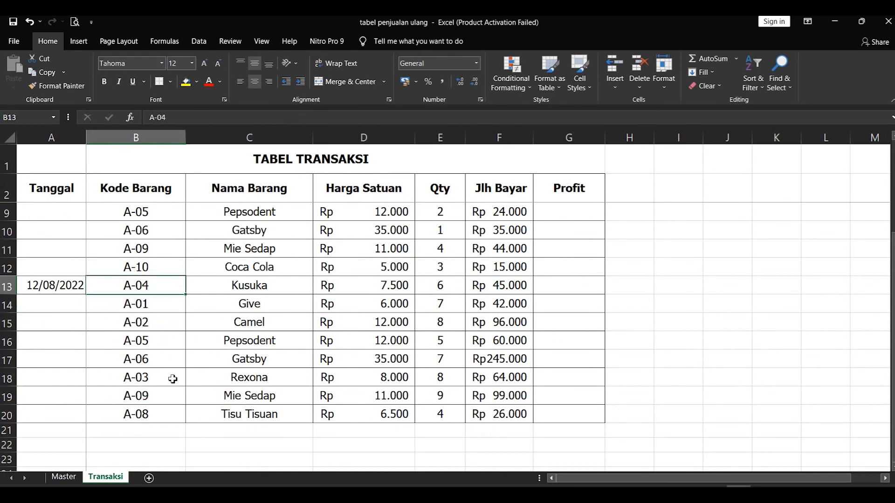
scroll(219, 379, up, 3)
click(433, 216)
drag(168, 233, 442, 233)
Clear the Terjual formulas of items A-02 through A-10 on the Master sheet
click(63, 476)
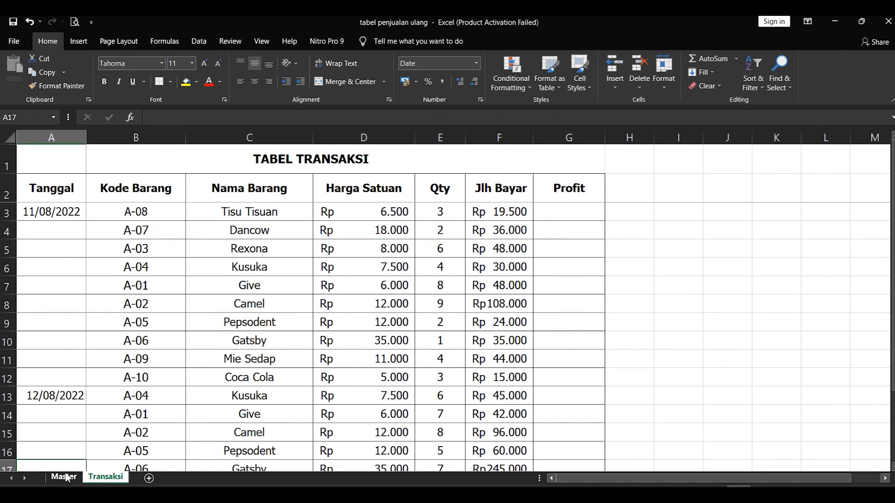
click(564, 307)
click(250, 306)
click(574, 310)
drag(569, 219, 572, 357)
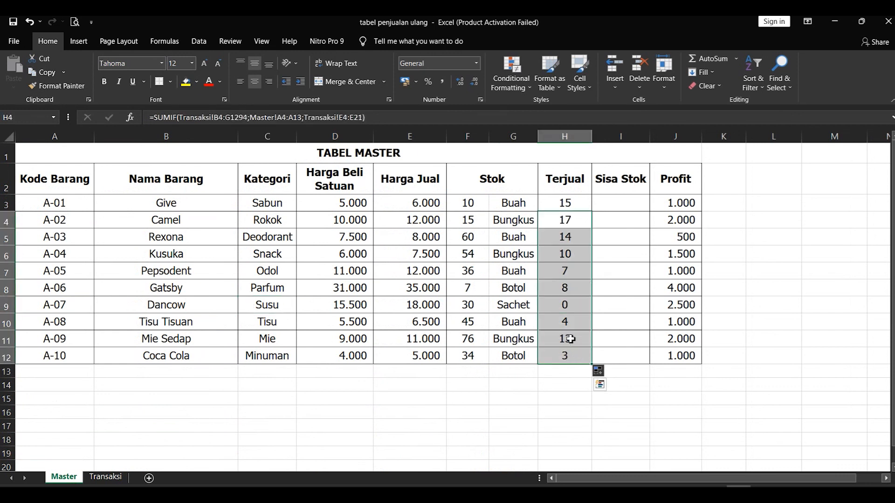
key(Delete)
Make the lookup range in A-01's Terjual SUMIF formula absolute, as Transaksi!$B$3:$G$1293
click(574, 205)
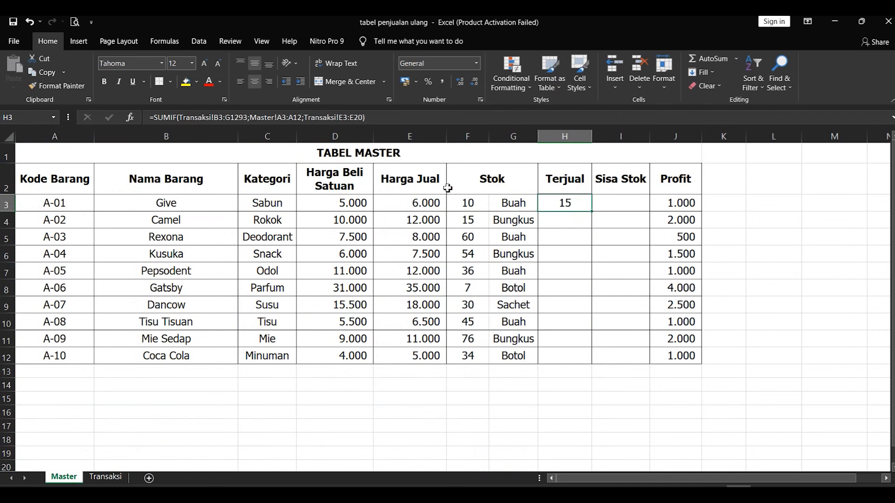
click(221, 117)
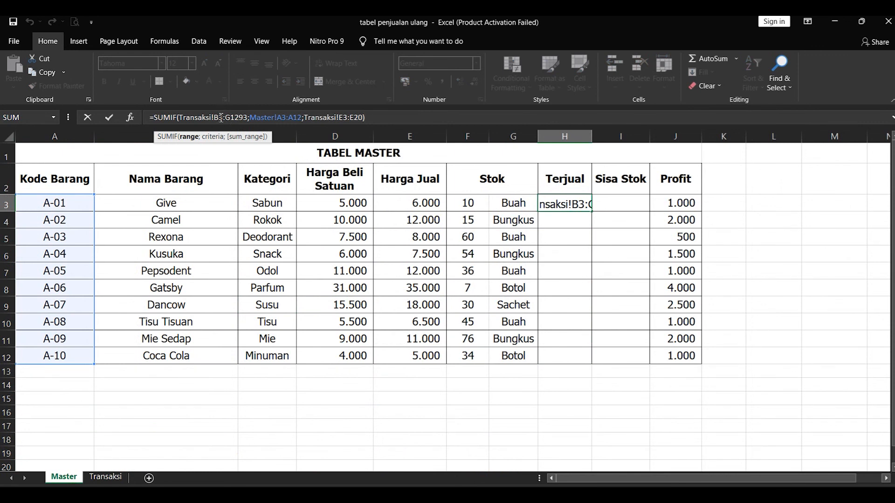
key(F4)
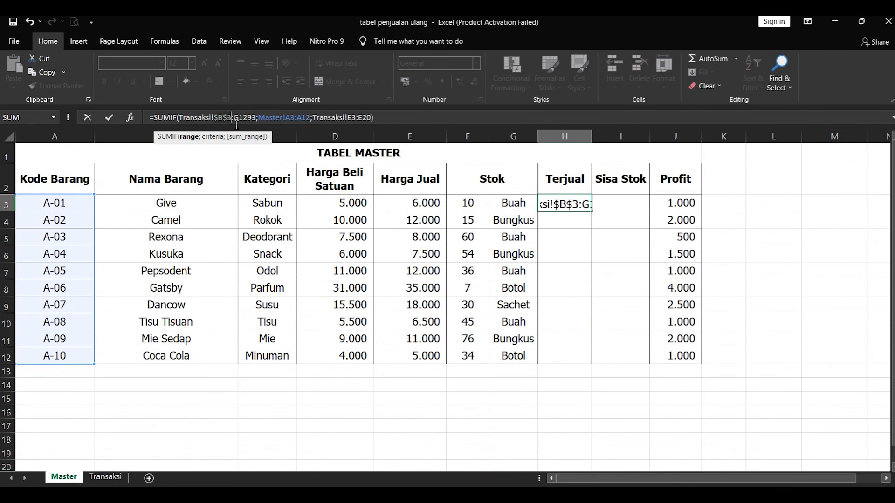
key(Right)
key(Right)
key(F4)
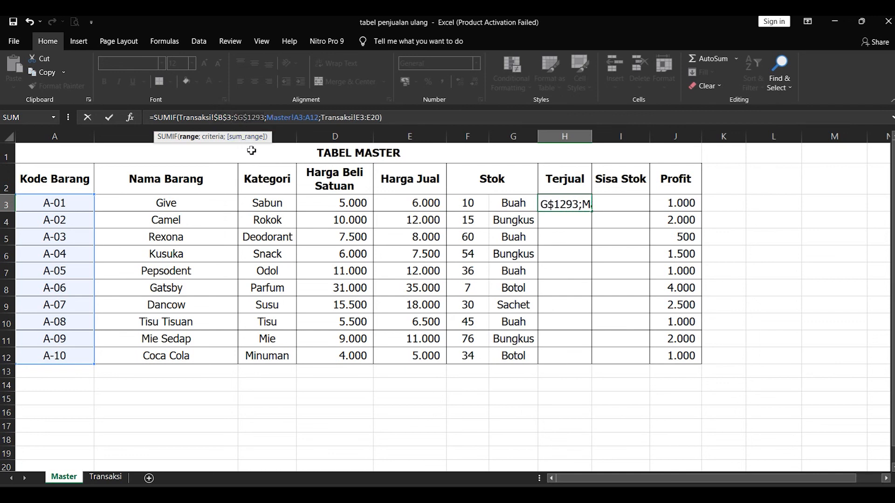
Make the formula's criteria range Master!$A$3:$A$12 and sum range Transaksi!$E$3:$E$20 absolute as well, and commit the formula
click(303, 118)
key(F4)
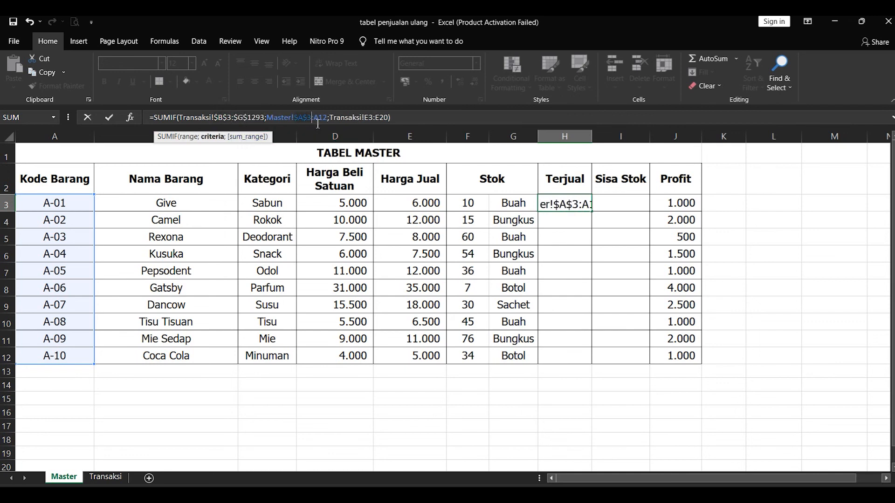
click(321, 118)
key(F4)
click(377, 118)
key(F4)
click(403, 118)
key(F4)
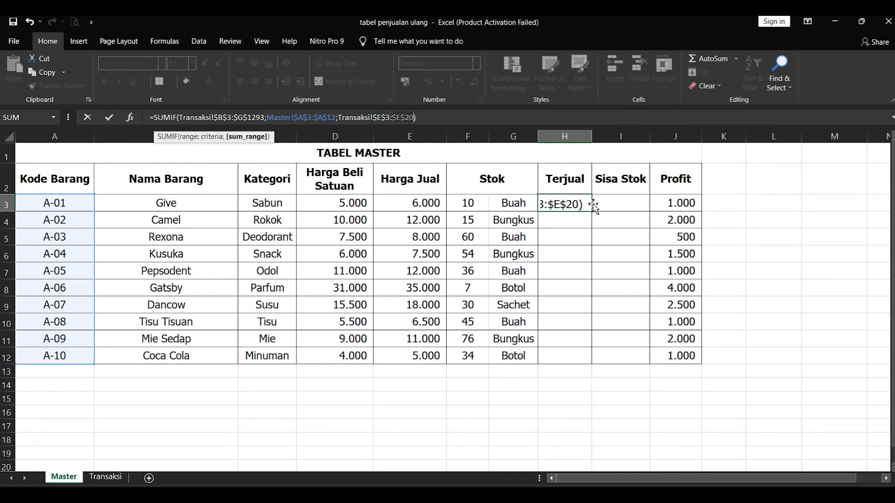
key(Return)
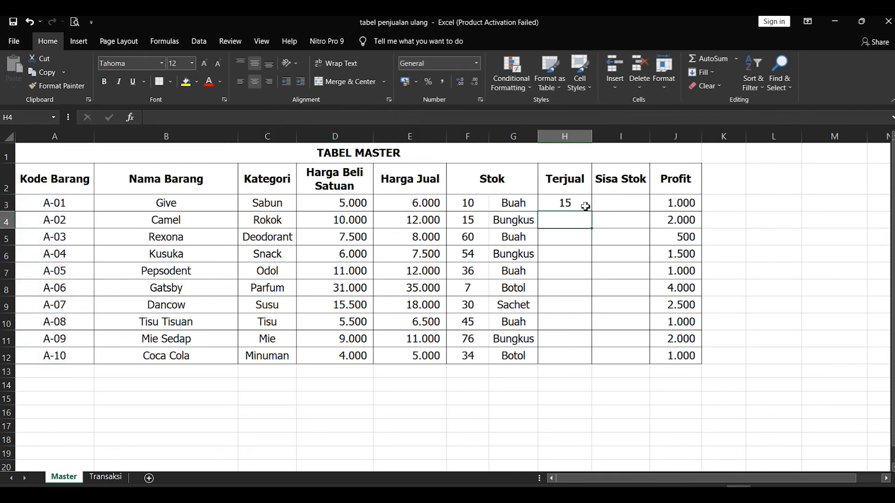
Fill the corrected Terjual formula down from A-01 through A-10 and check the A-07 Dancow row
click(585, 207)
drag(589, 214, 590, 363)
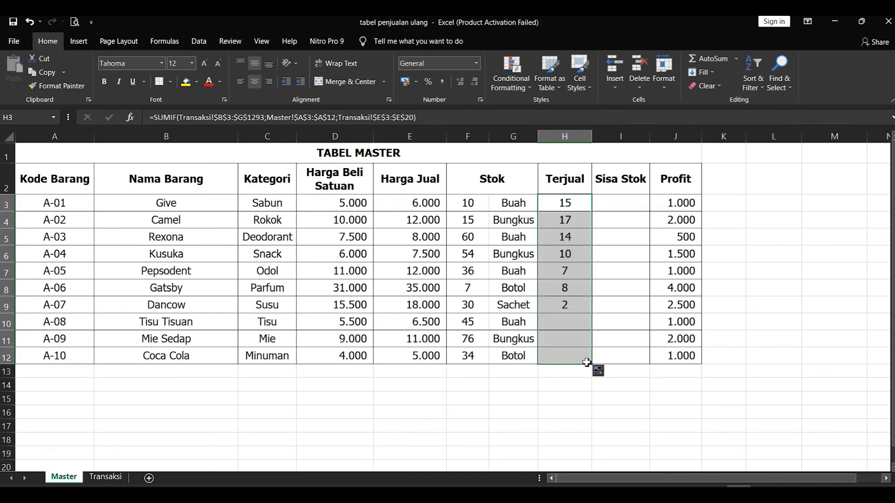
click(173, 308)
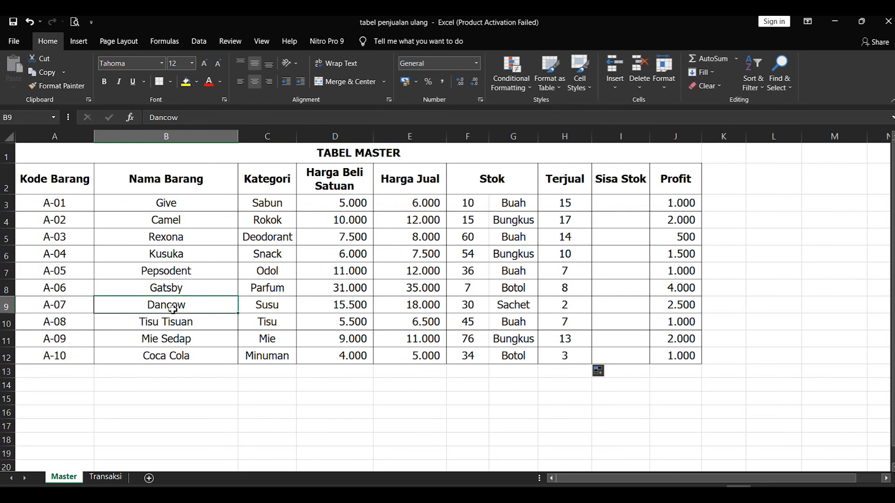
drag(564, 305, 208, 306)
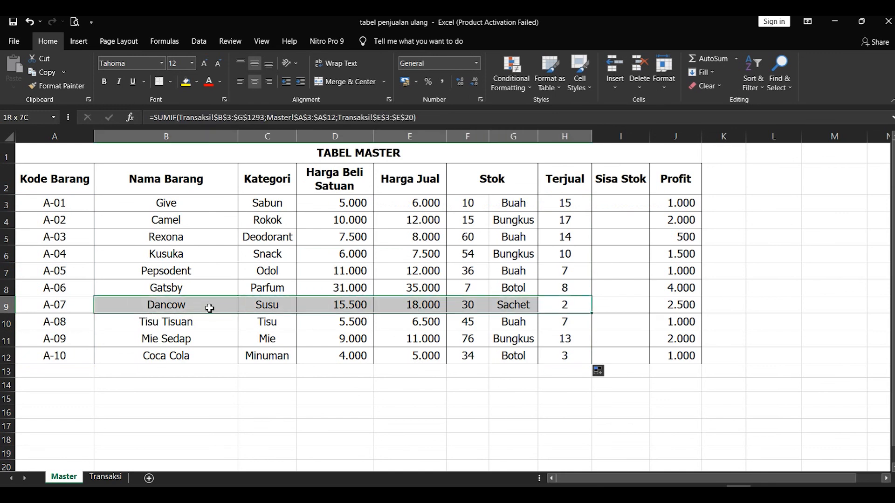
click(573, 306)
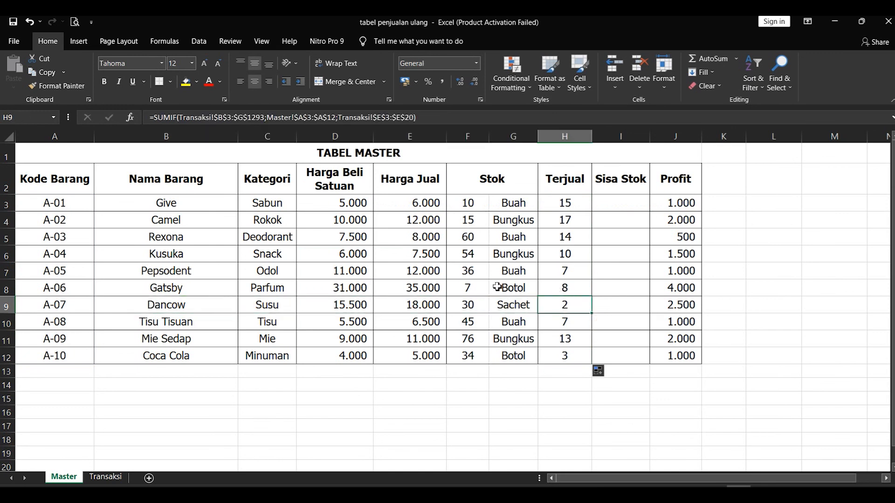
Examine the Terjual cell of A-02 Camel on the Master sheet and its first transaction in row 8 of Transaksi
click(582, 224)
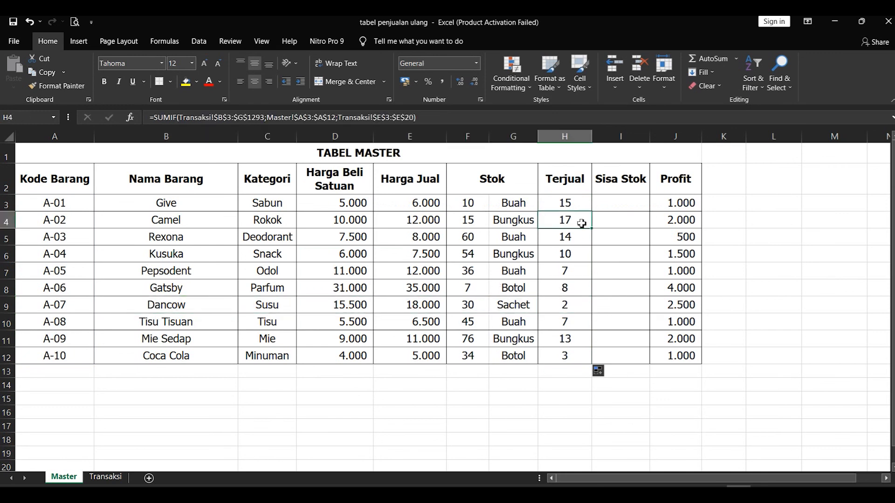
click(196, 232)
click(571, 219)
click(105, 478)
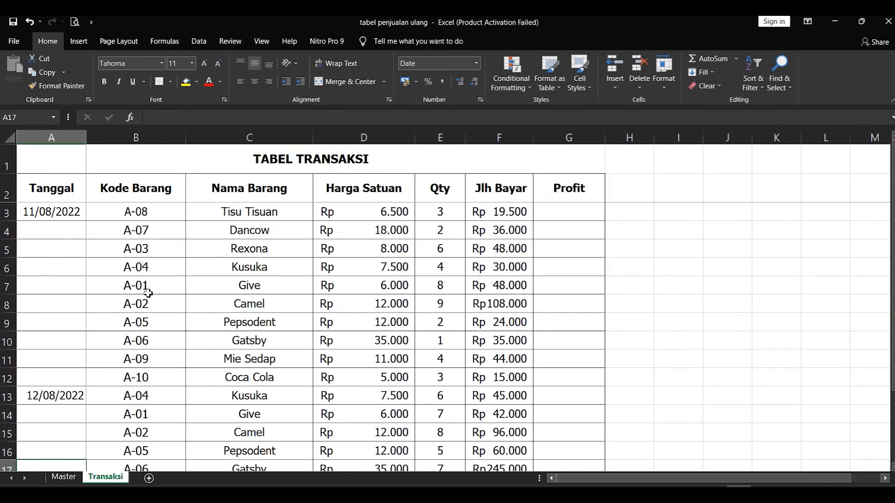
click(189, 305)
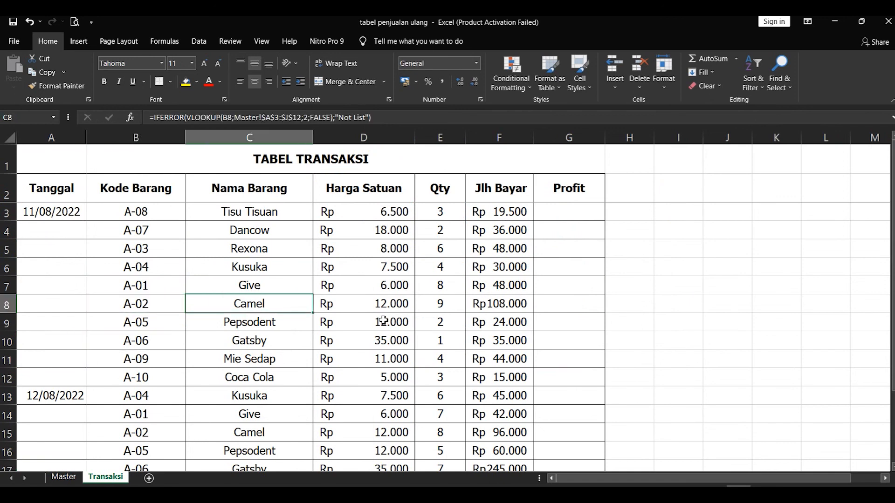
click(156, 308)
Find the second A-02 transaction's Qty in row 15 and compare it with Camel's Terjual cell on the Master sheet
scroll(155, 309, down, 1)
scroll(155, 308, down, 3)
click(154, 269)
click(449, 269)
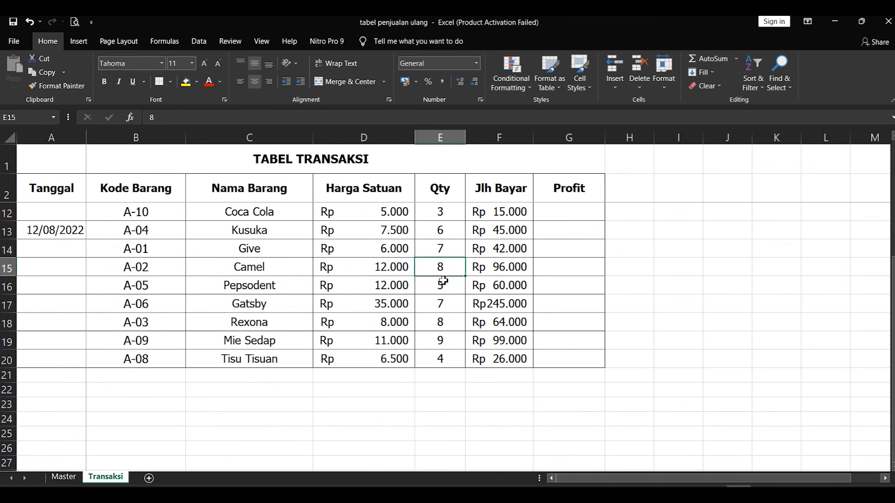
click(62, 476)
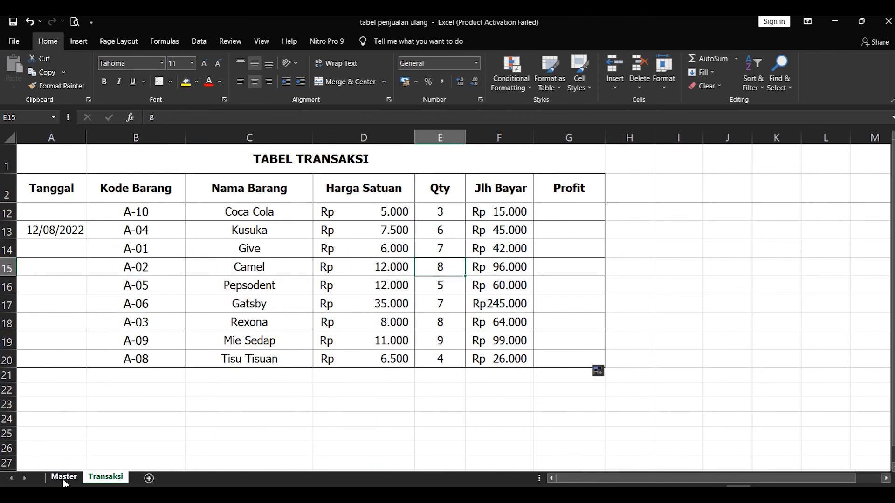
drag(206, 221, 563, 220)
click(563, 220)
Examine the Terjual cell of A-03 Rexona on the Master sheet and its Qty in row 5 of Transaksi
drag(180, 240, 307, 240)
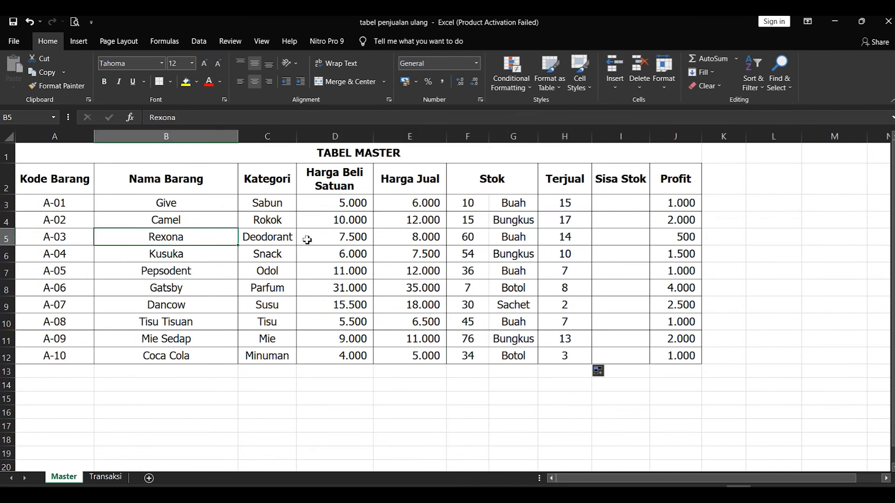
click(557, 238)
drag(200, 250, 561, 249)
click(563, 239)
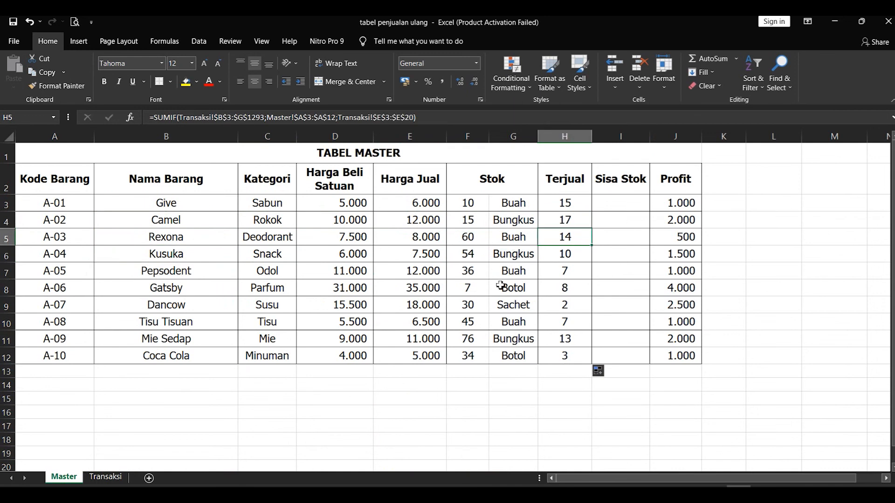
click(106, 477)
scroll(134, 339, up, 3)
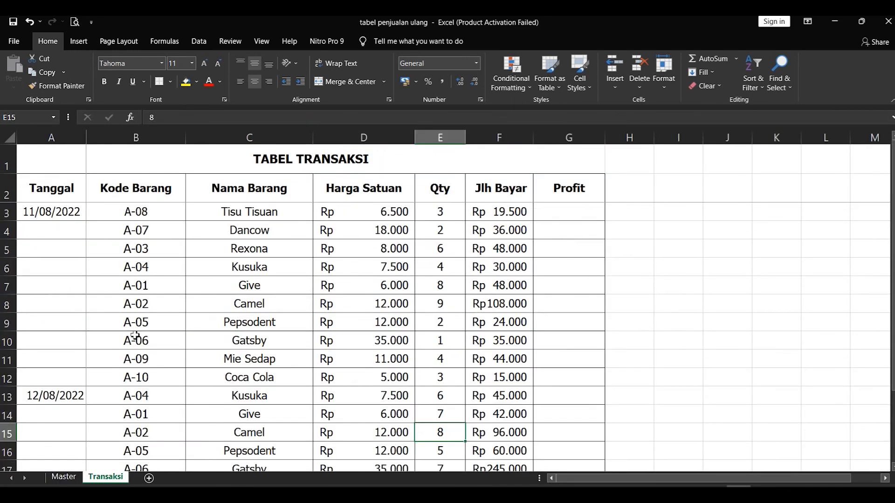
drag(258, 250, 170, 255)
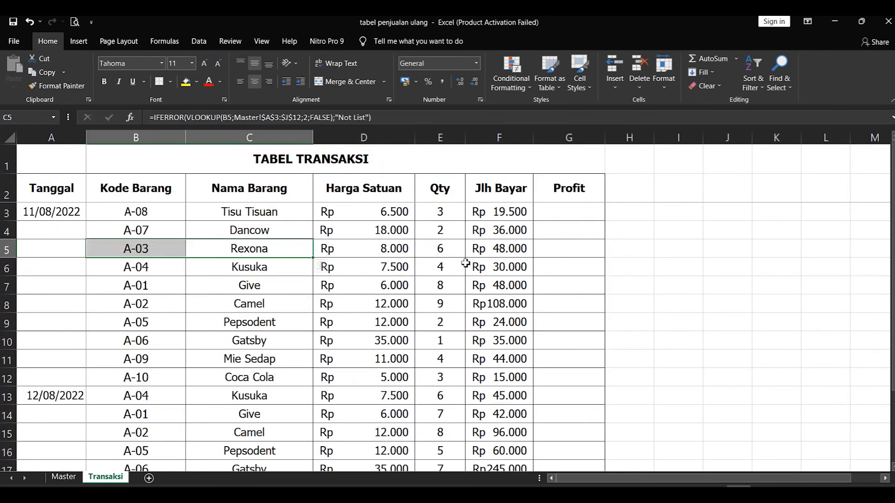
click(446, 252)
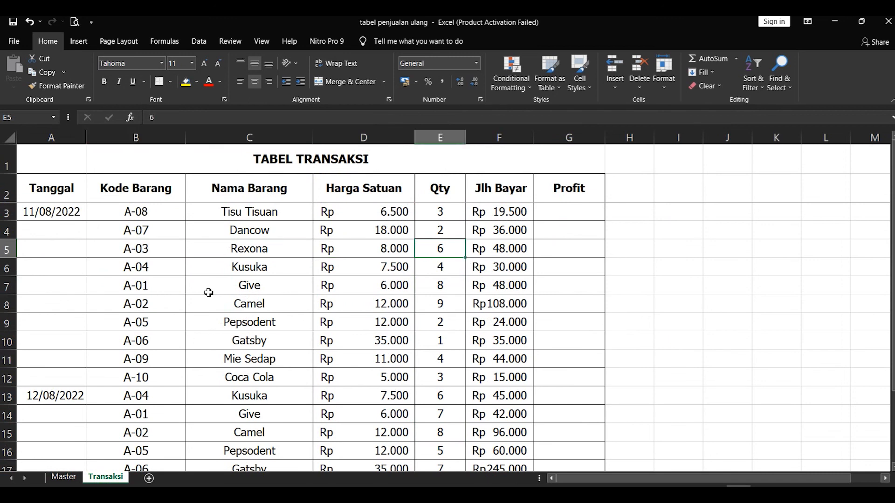
Check the second A-03 transaction in row 18 of Transaksi, and return to the Terjual column on the Master sheet
scroll(170, 331, down, 2)
drag(168, 380, 461, 379)
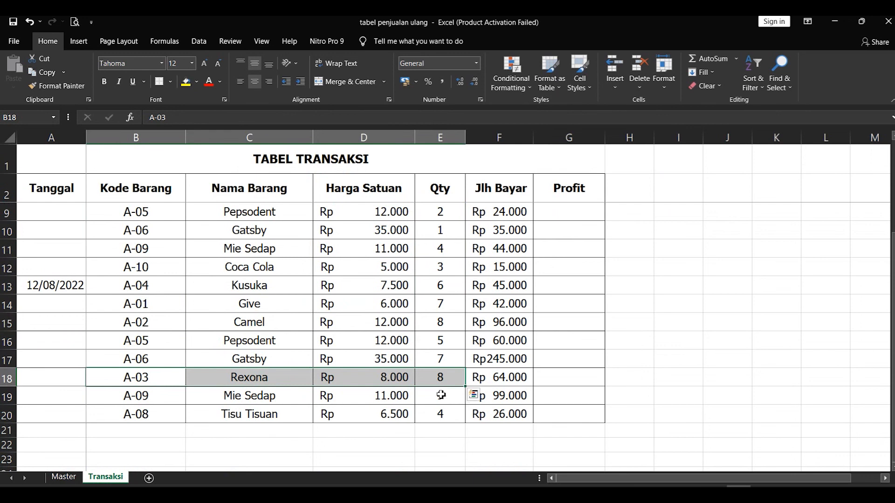
click(441, 375)
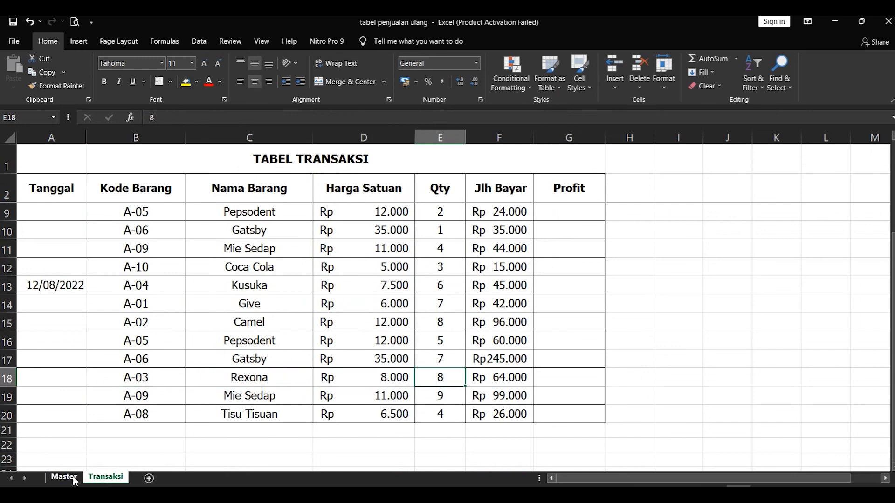
scroll(351, 321, up, 2)
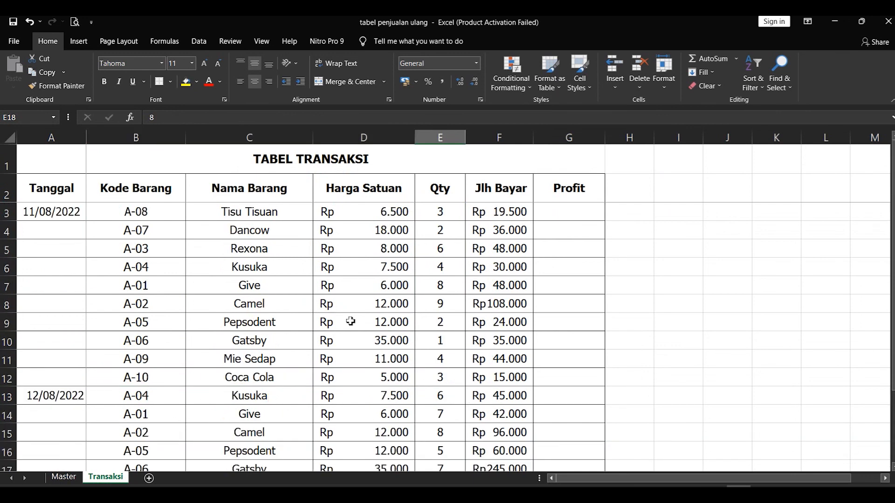
click(63, 476)
click(346, 242)
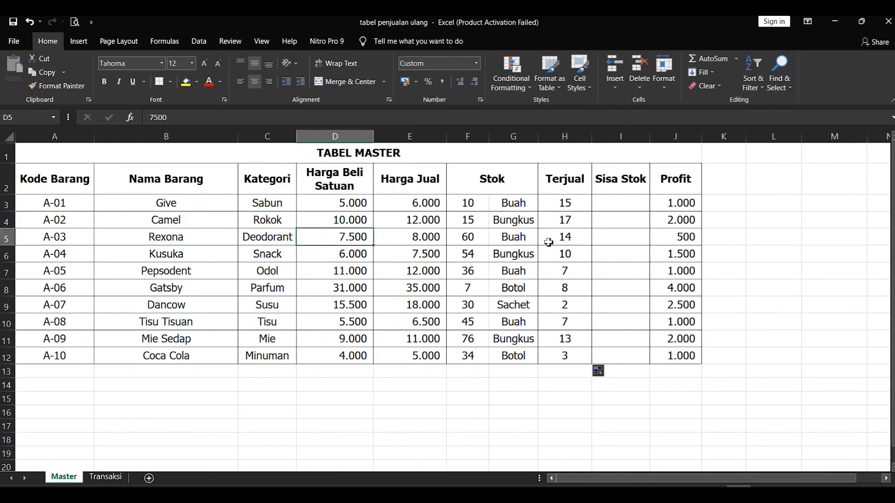
click(550, 203)
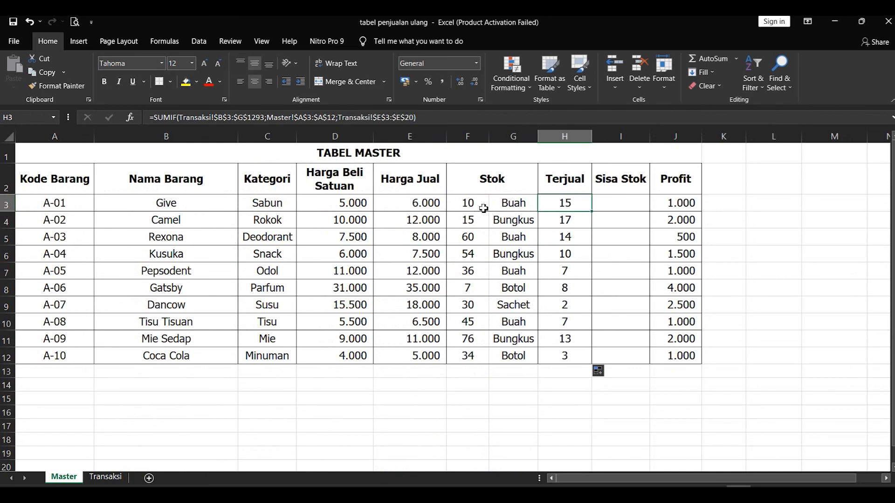
Set the Stok quantities on the Master sheet to 20 for A-01, 50 for A-02 and 35 for A-06
click(469, 205)
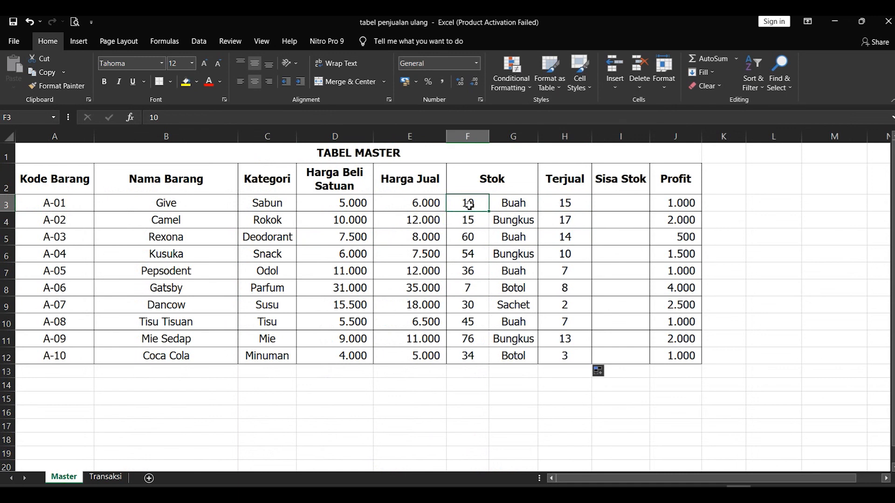
text(20)
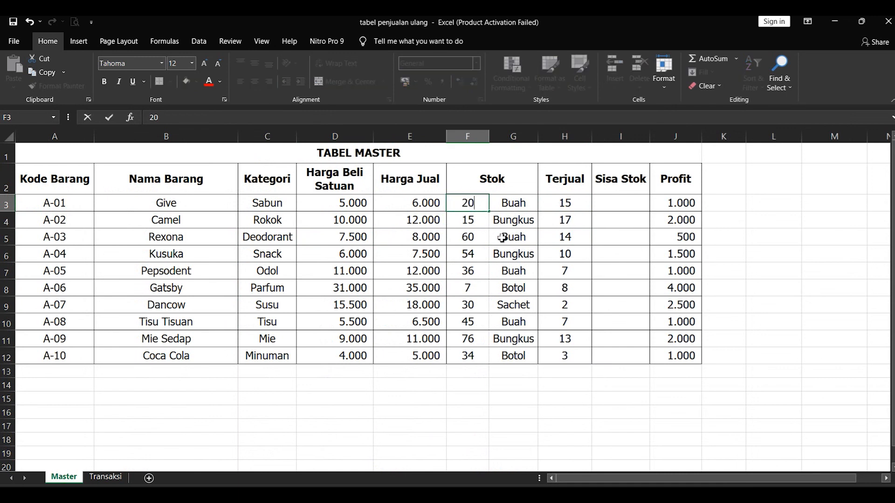
key(Return)
text(50)
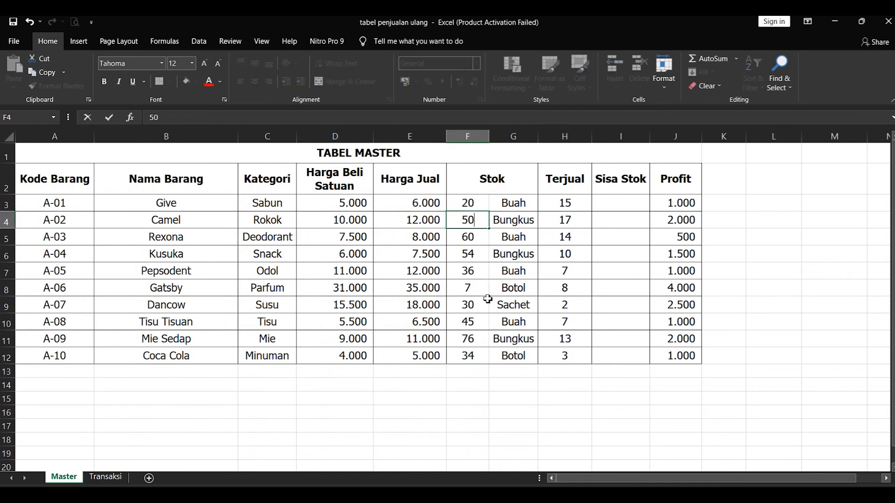
click(472, 288)
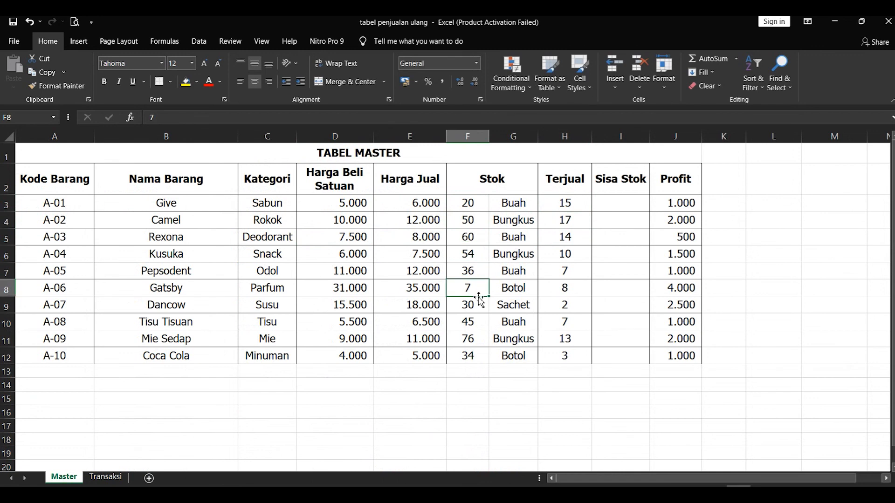
text(35)
click(476, 220)
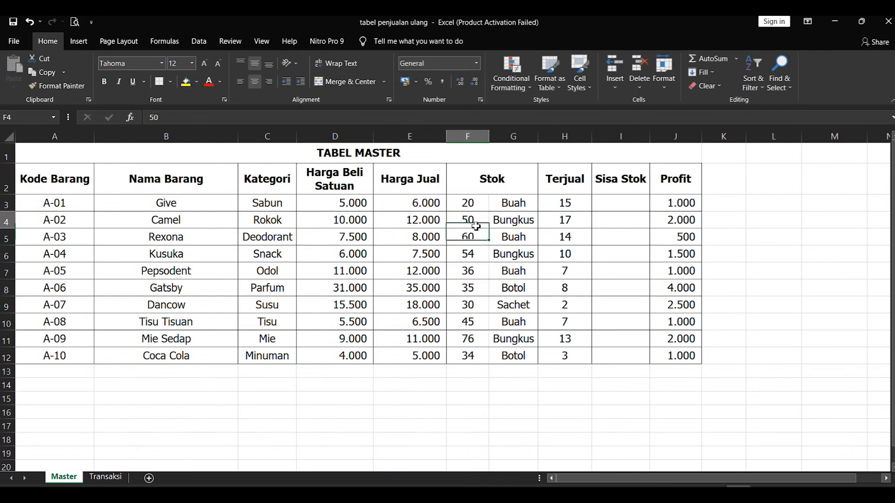
Review A-01's Terjual formula, and the item name, Harga Satuan and Qty in row 3 of the Transaksi sheet
click(576, 200)
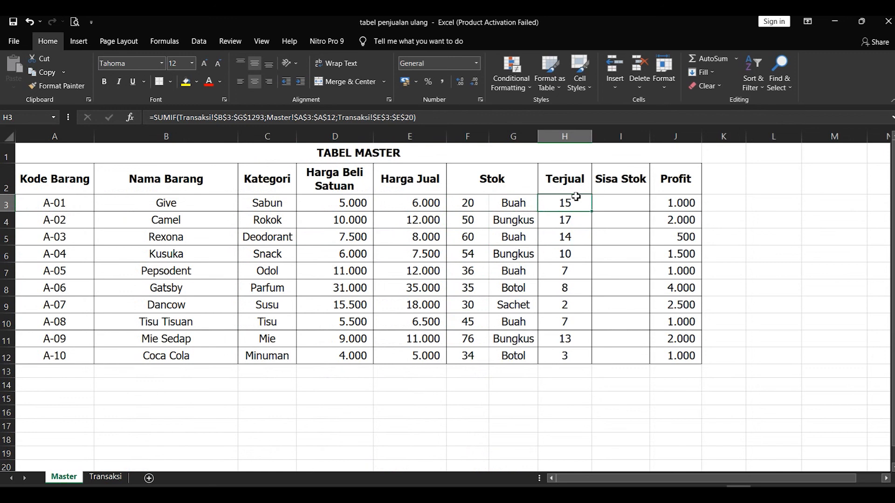
click(111, 477)
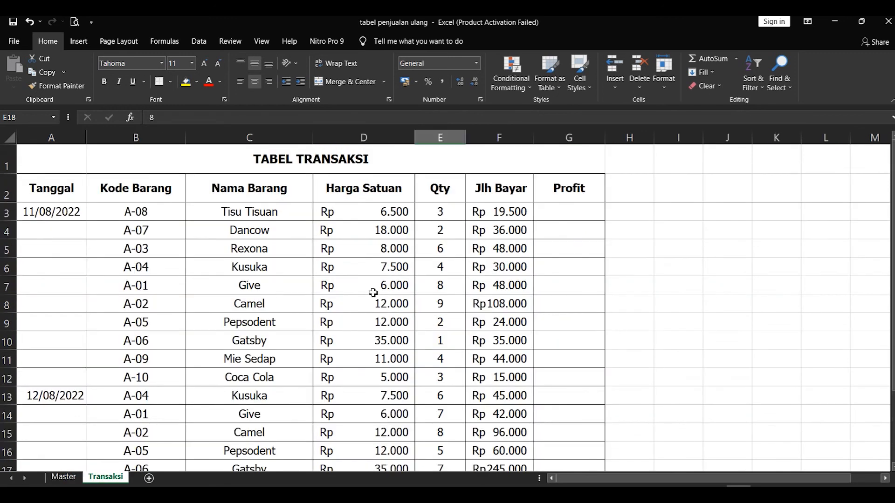
click(440, 213)
click(347, 213)
click(270, 213)
click(391, 214)
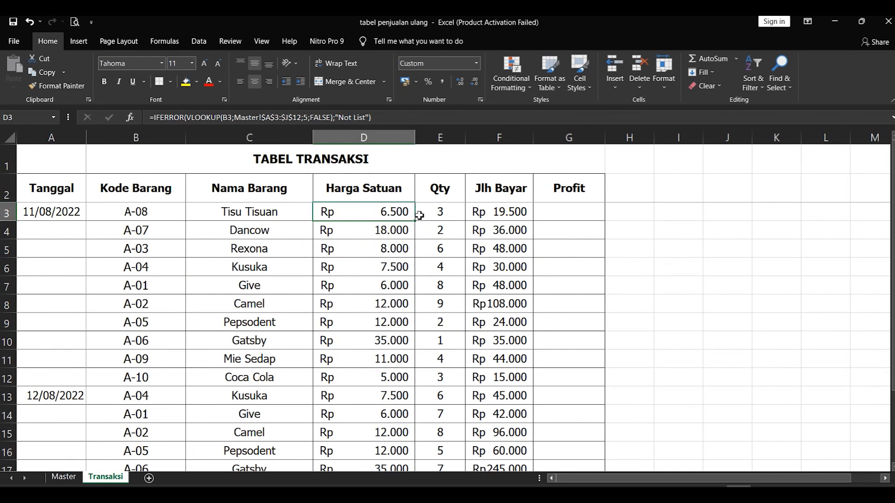
click(441, 213)
click(293, 214)
click(419, 215)
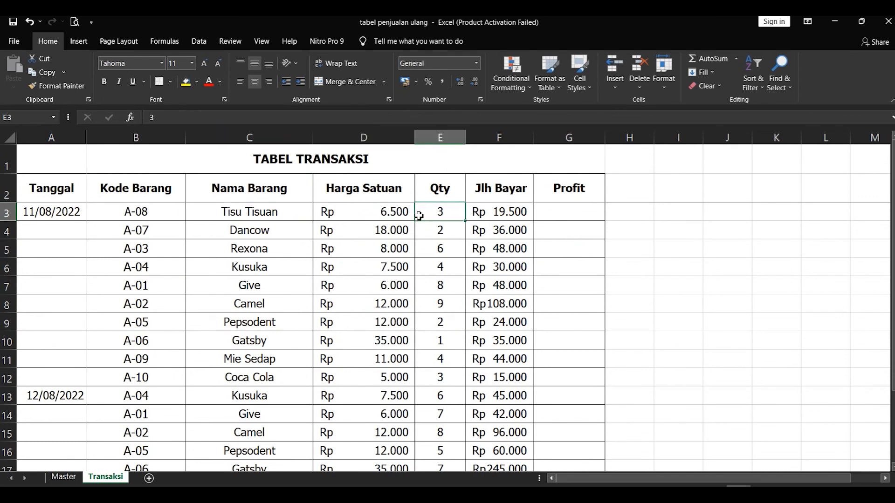